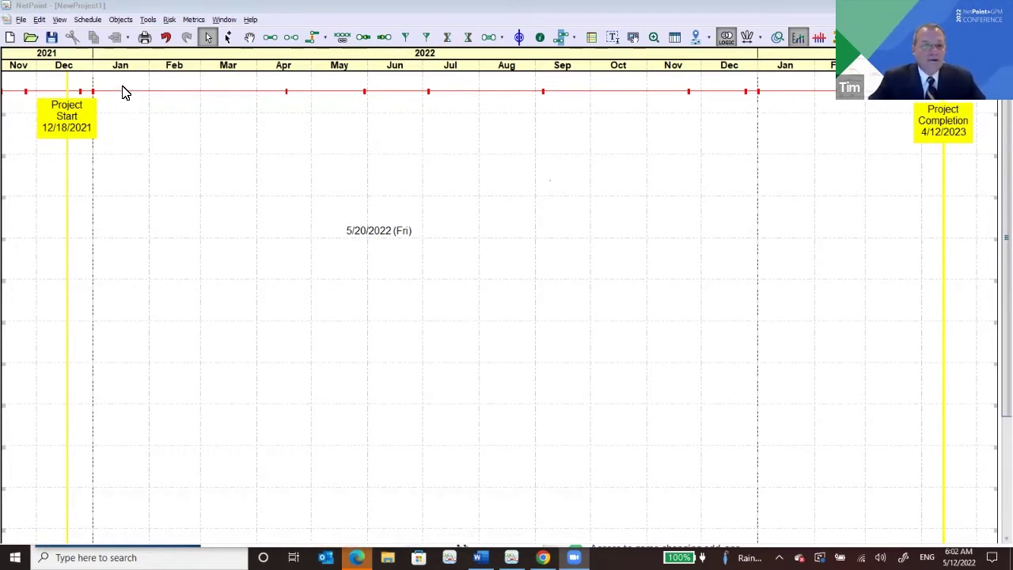
Step: Set the print setup to the Adobe PDF printer with Letter paper in landscape orientation
left_click(21, 19)
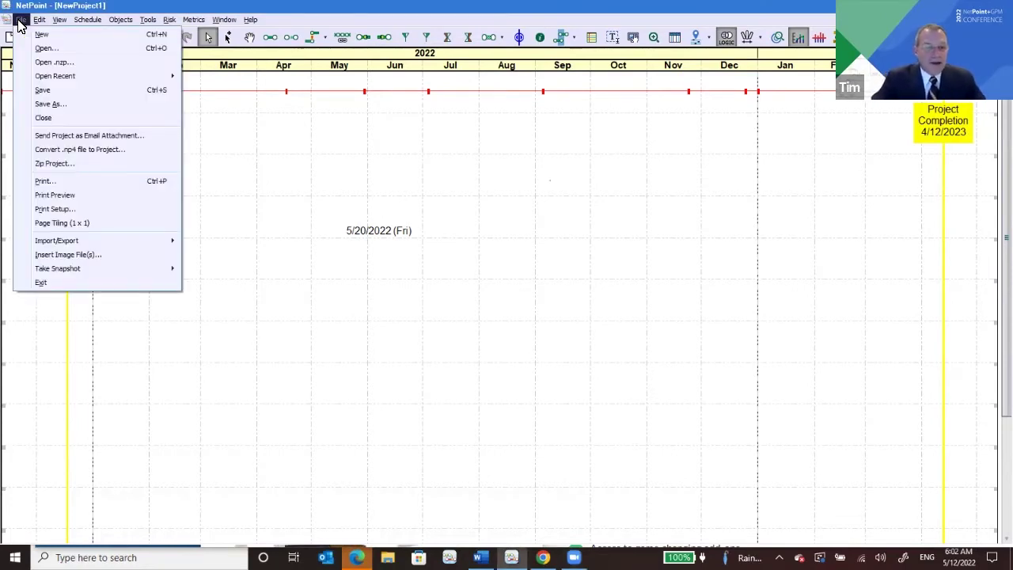
left_click(57, 210)
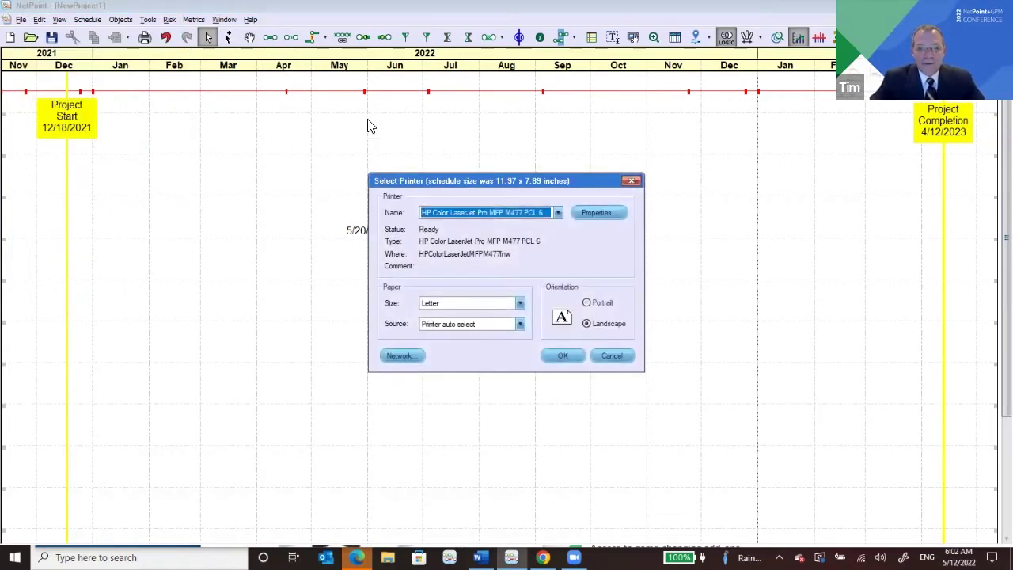
left_click(519, 303)
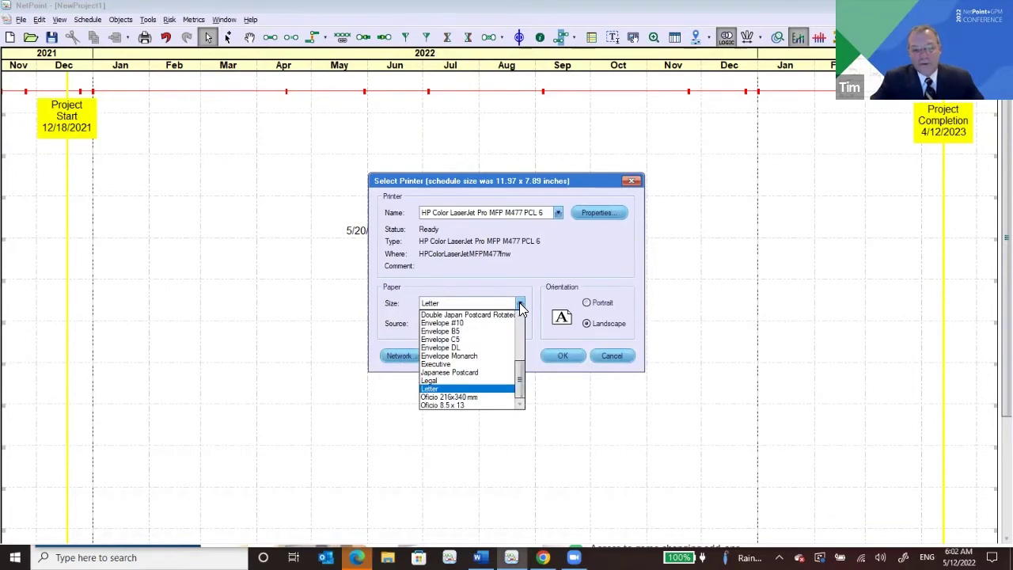
left_click(519, 303)
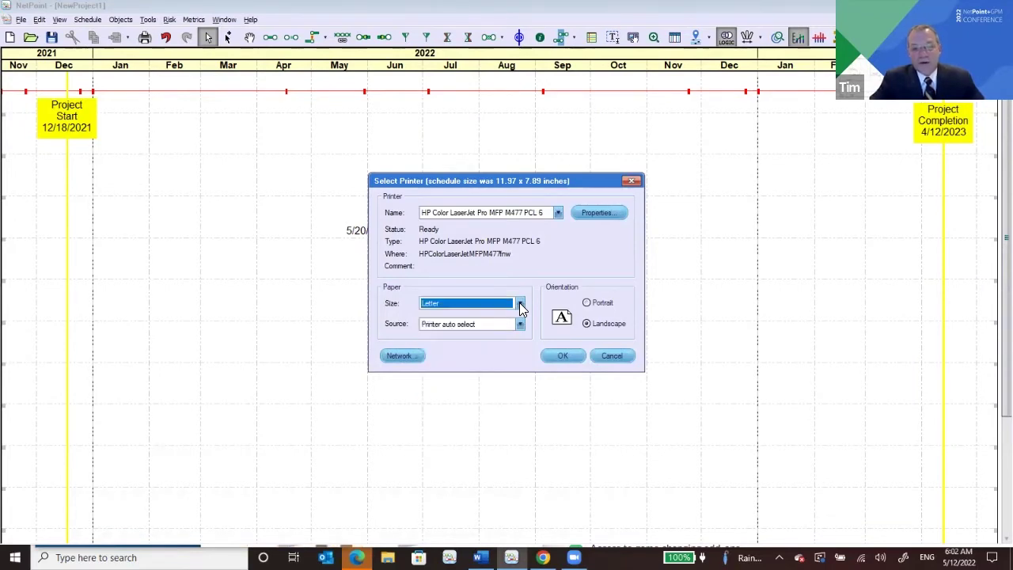
left_click(558, 213)
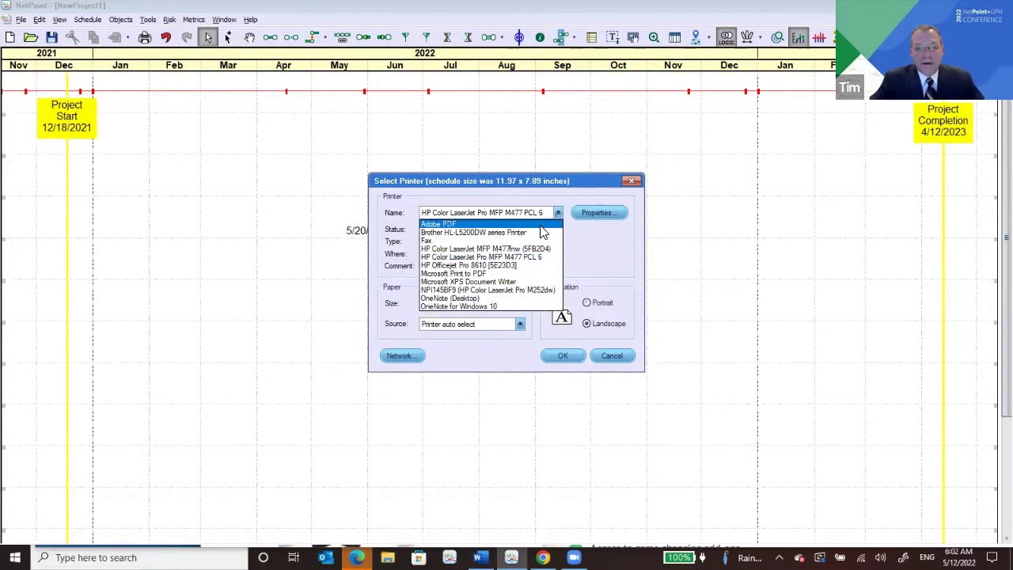
left_click(541, 224)
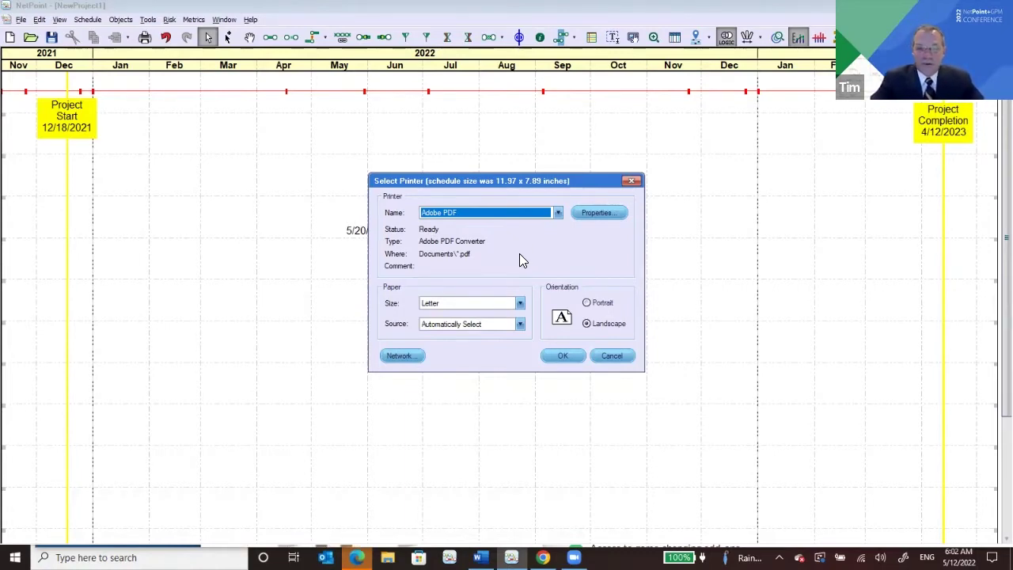
left_click(563, 358)
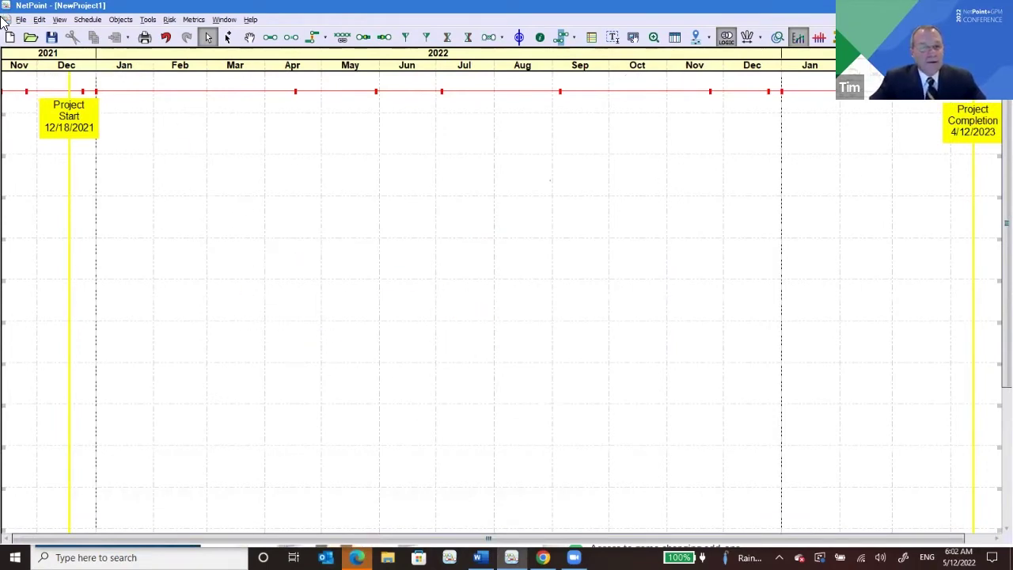
Step: In the schedule properties, keep the time unit as DAY, set the calendar start to 11/11/2021 and autofill project dates 11/12/2021 to 5/11/2023
left_click(87, 20)
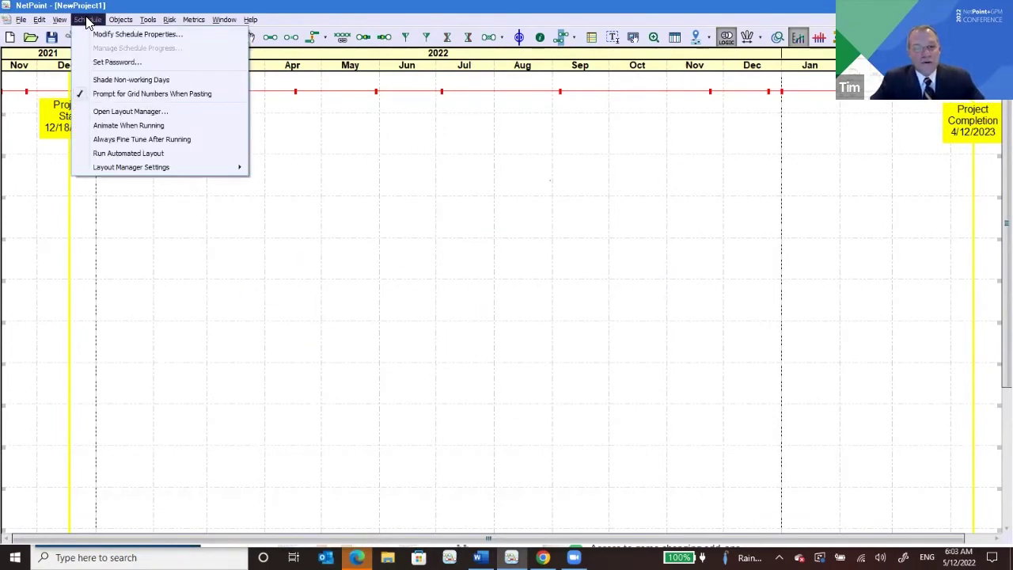
left_click(495, 361)
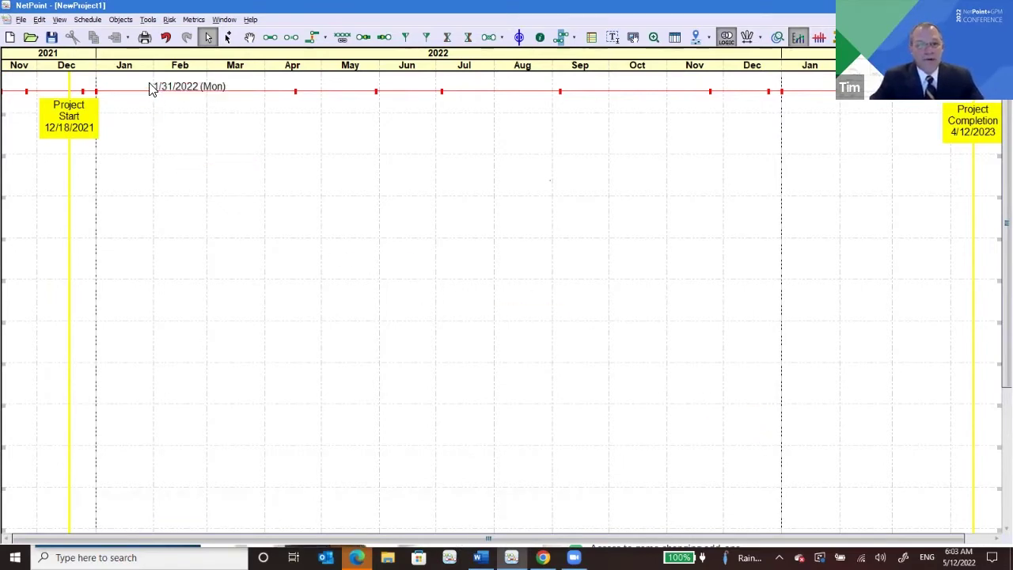
left_click(88, 20)
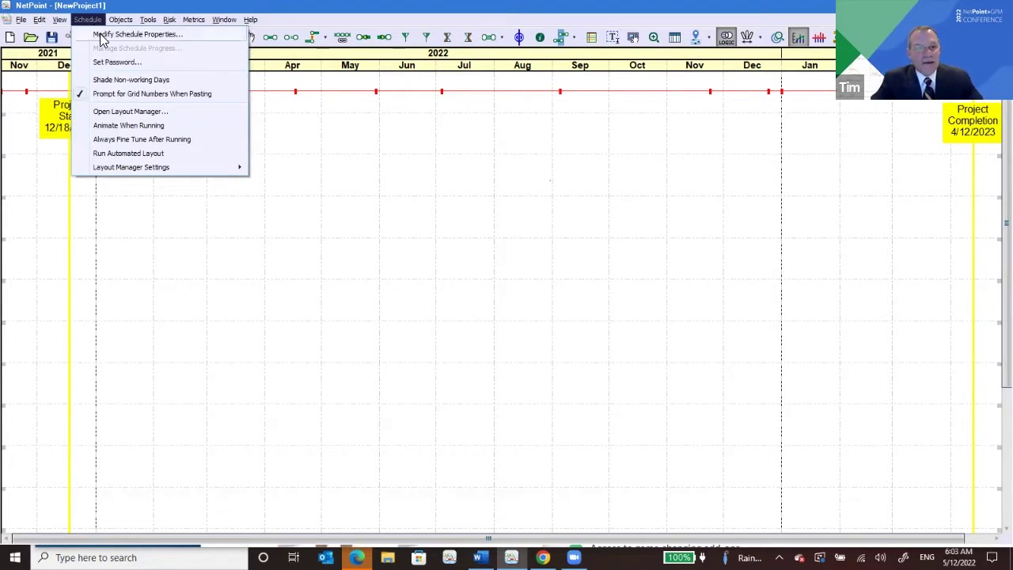
left_click(98, 34)
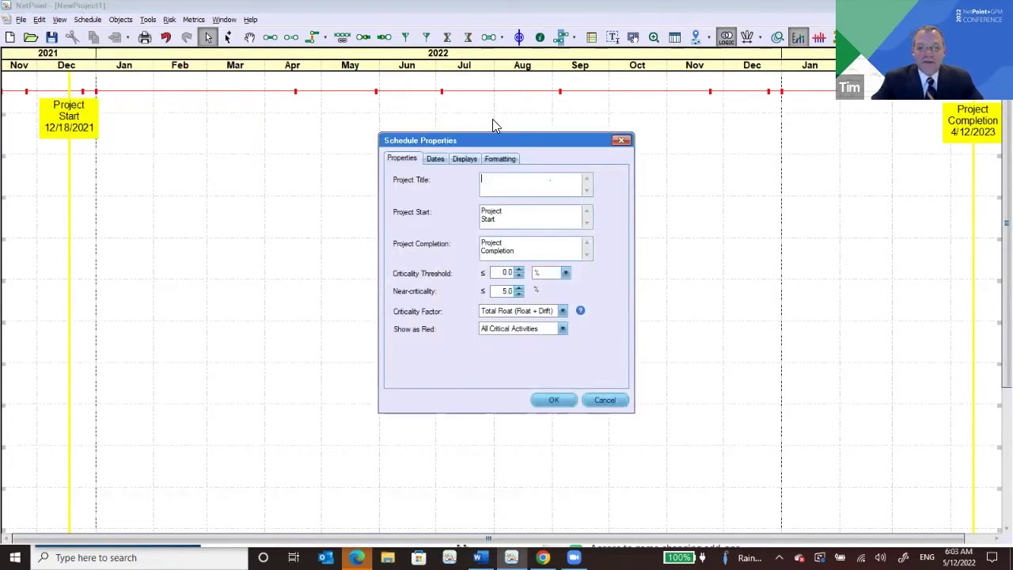
left_click(431, 160)
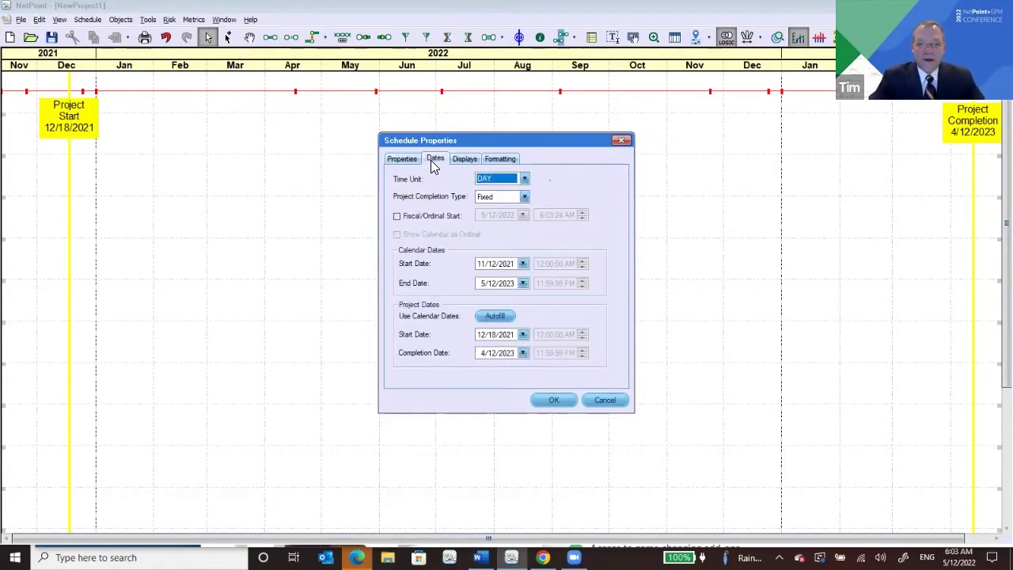
left_click(523, 179)
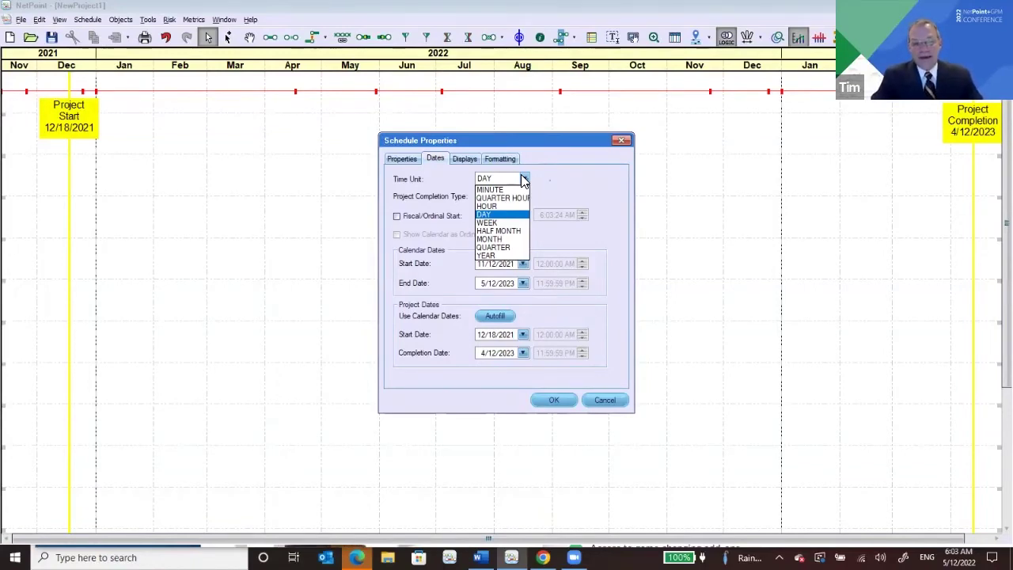
left_click(508, 216)
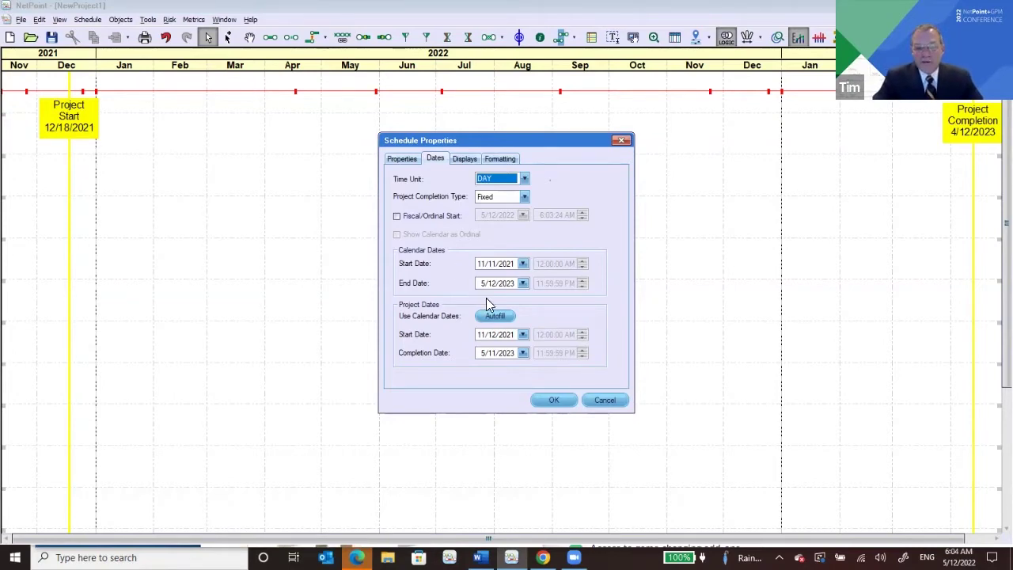
left_click(554, 401)
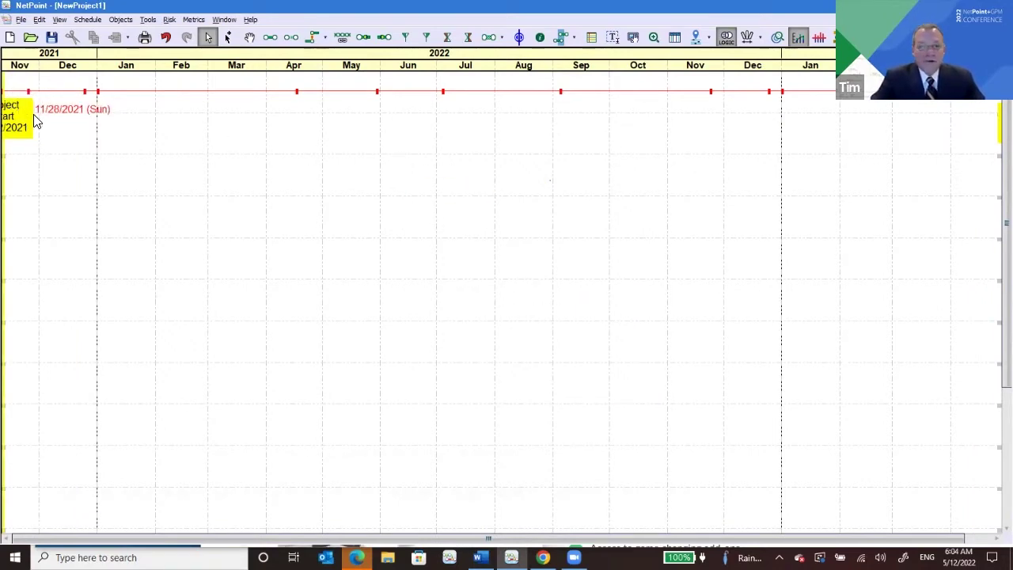
Step: Move the Project Start marker along the timeline to 1/16/2022
left_click(269, 38)
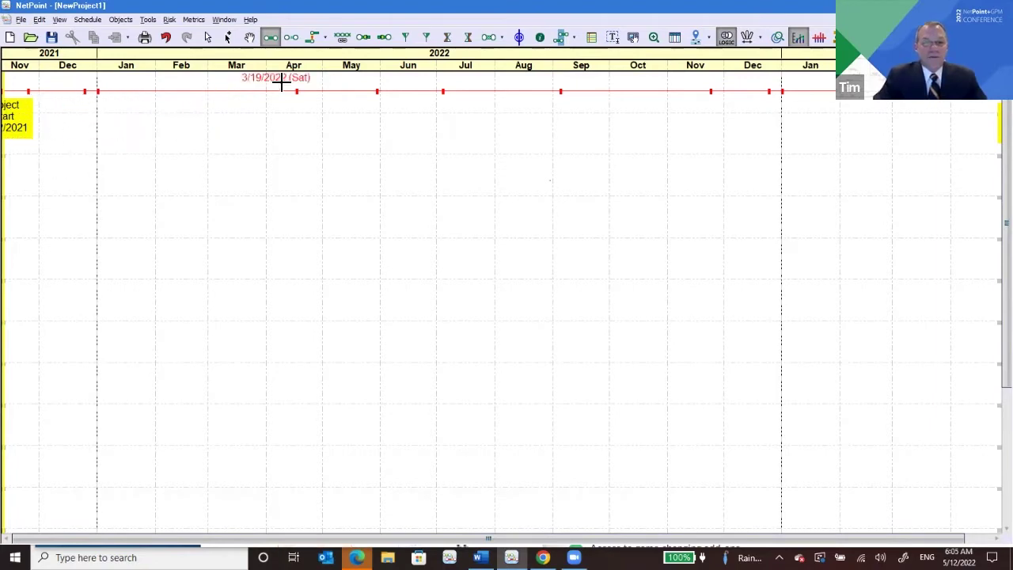
left_click(208, 39)
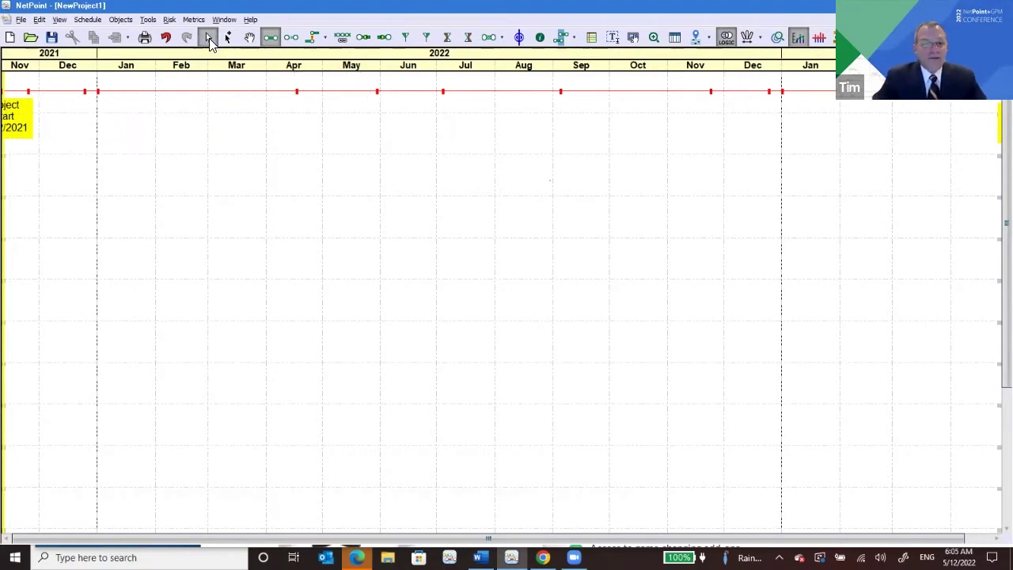
left_click_drag(20, 122, 152, 121)
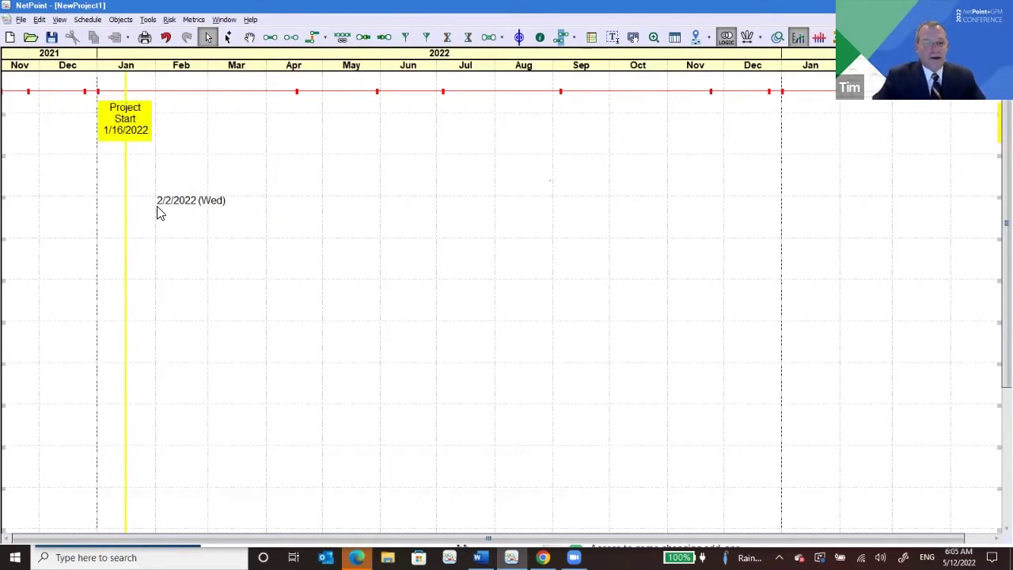
Step: Draw an activity from 1/19 to 5/10/2022 just after the project start and describe it as Permits
left_click(269, 38)
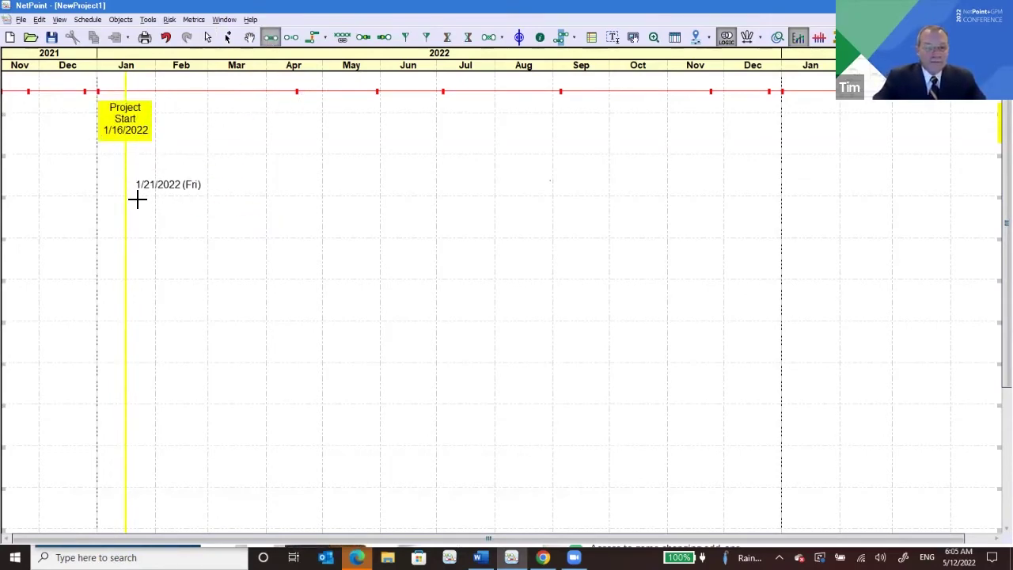
left_click_drag(135, 224, 341, 242)
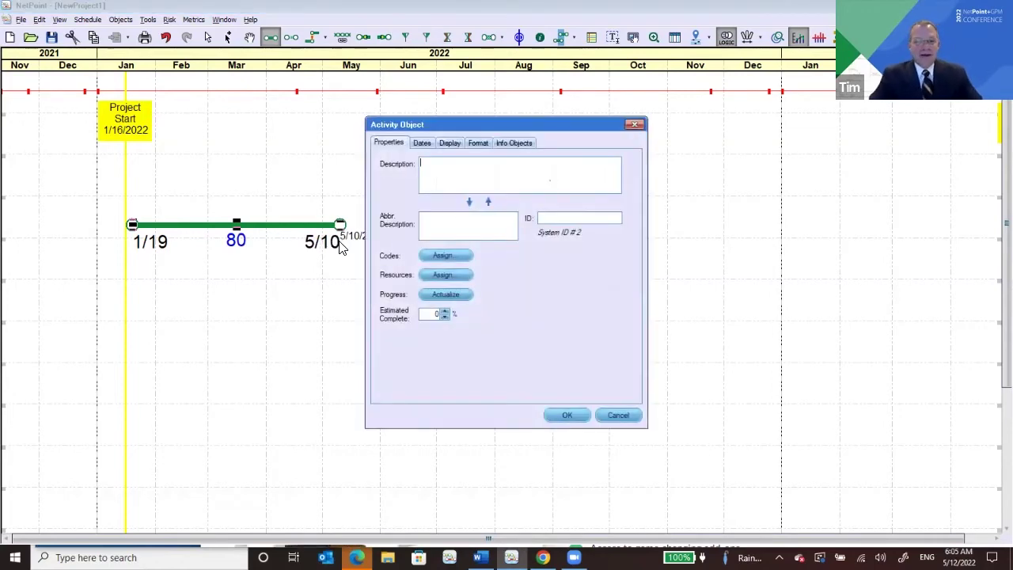
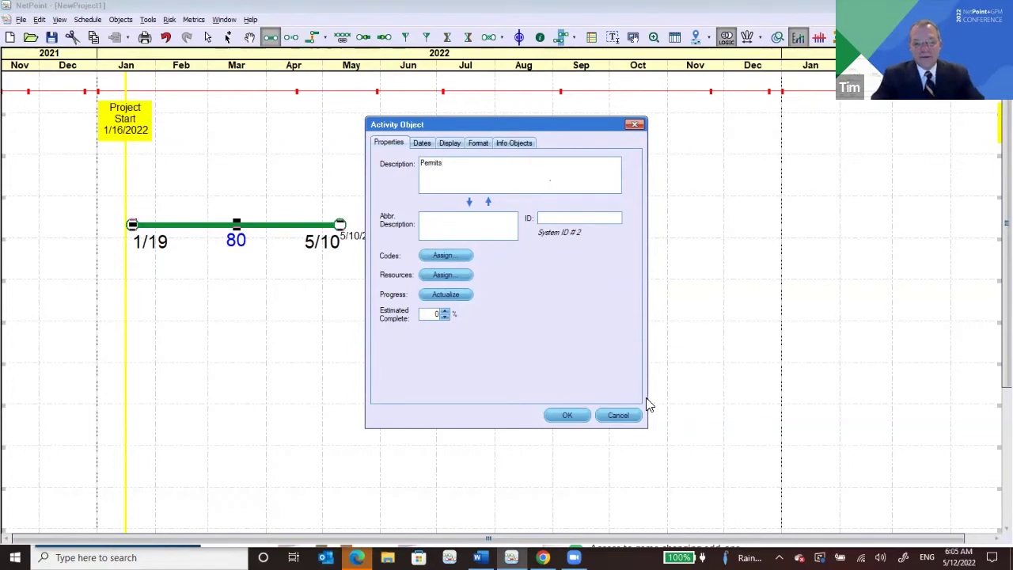
left_click(562, 417)
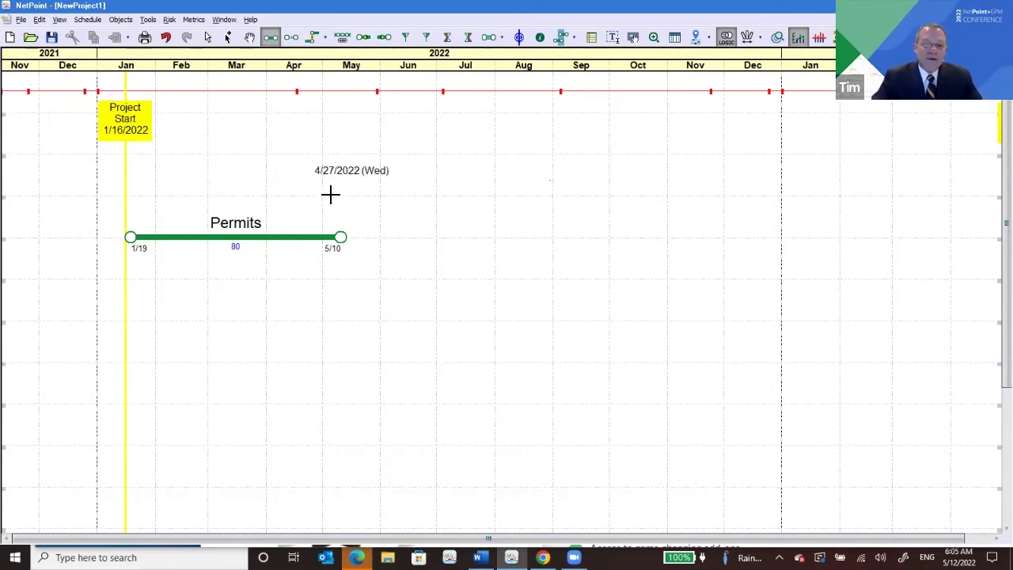
Step: Draw an activity from 5/17 to 7/22/2022 in line with Permits and describe it as Clear Site
left_click_drag(353, 237, 479, 238)
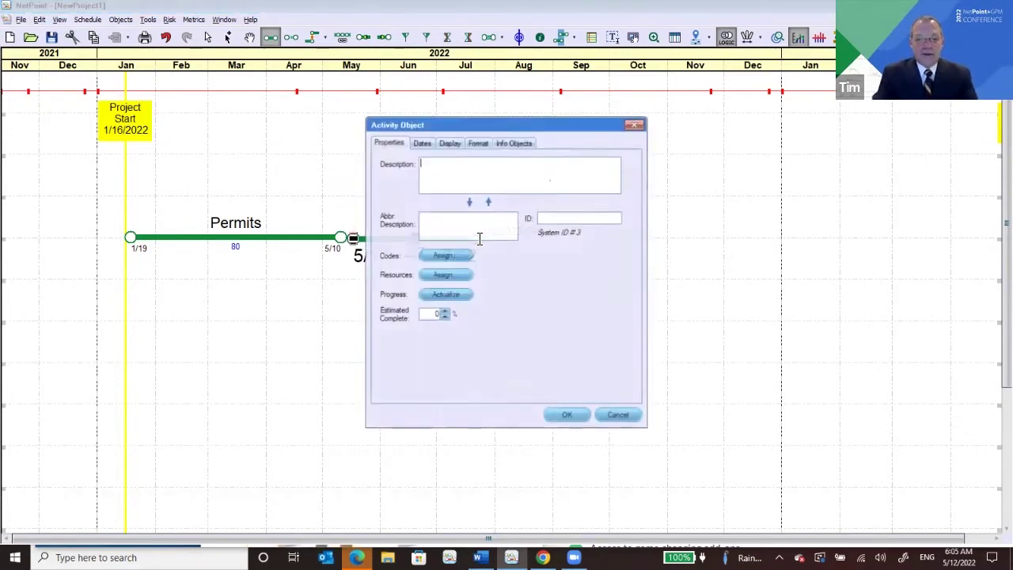
type("Clear")
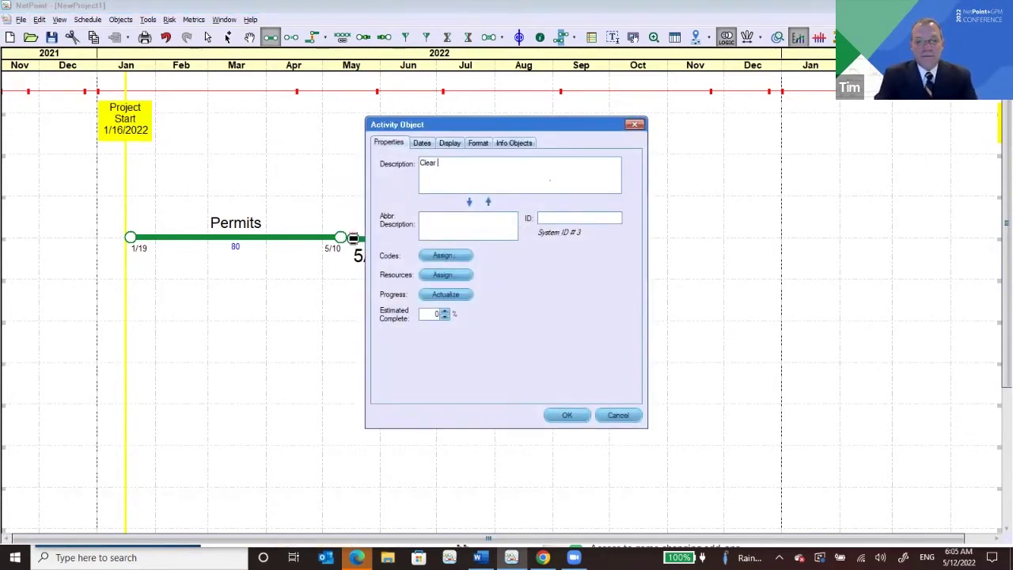
type(" Site")
left_click(565, 415)
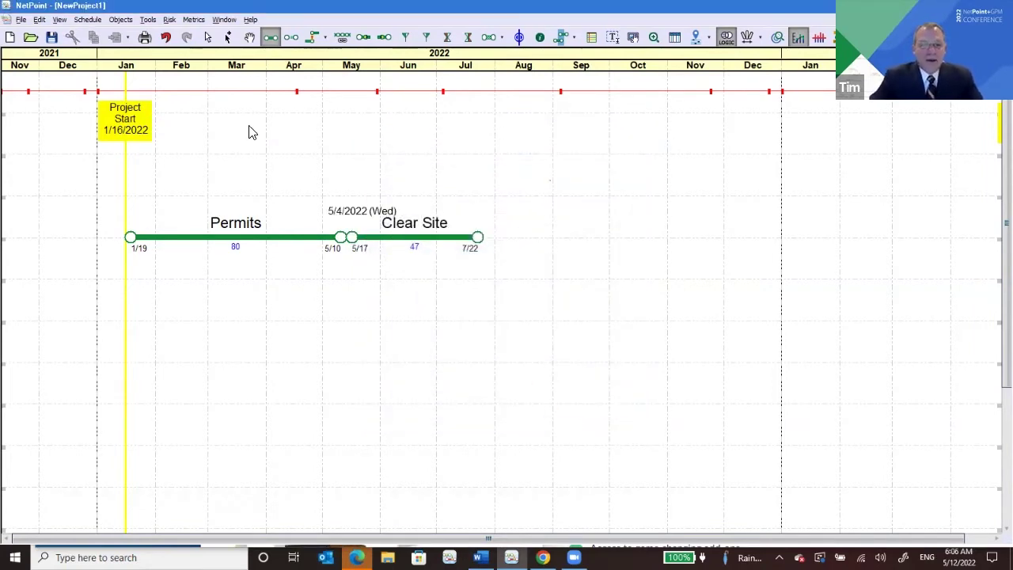
left_click(210, 40)
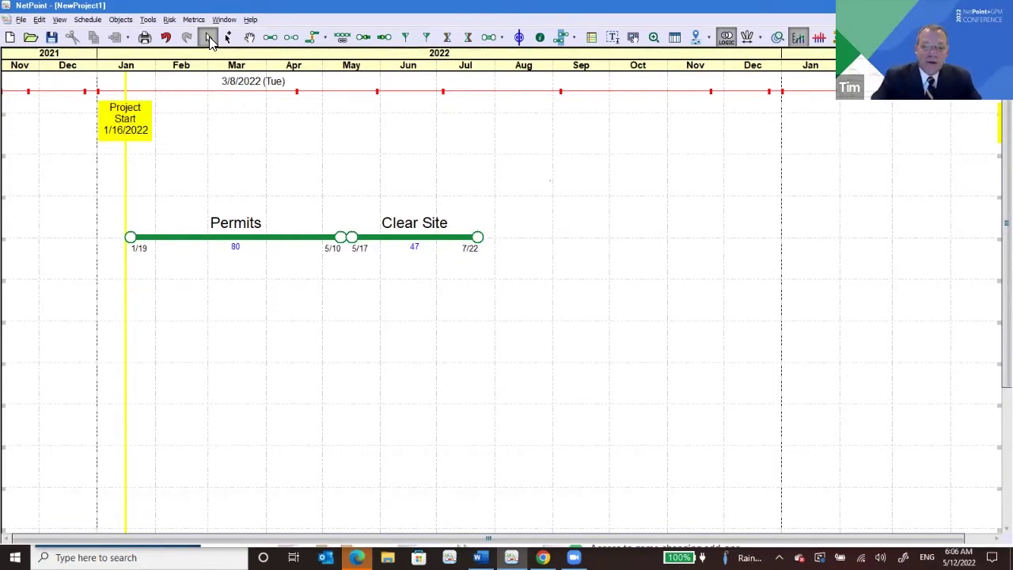
Step: Move the Clear Site activity along the timeline so that it runs from 5/23 to 7/28
left_click(399, 242)
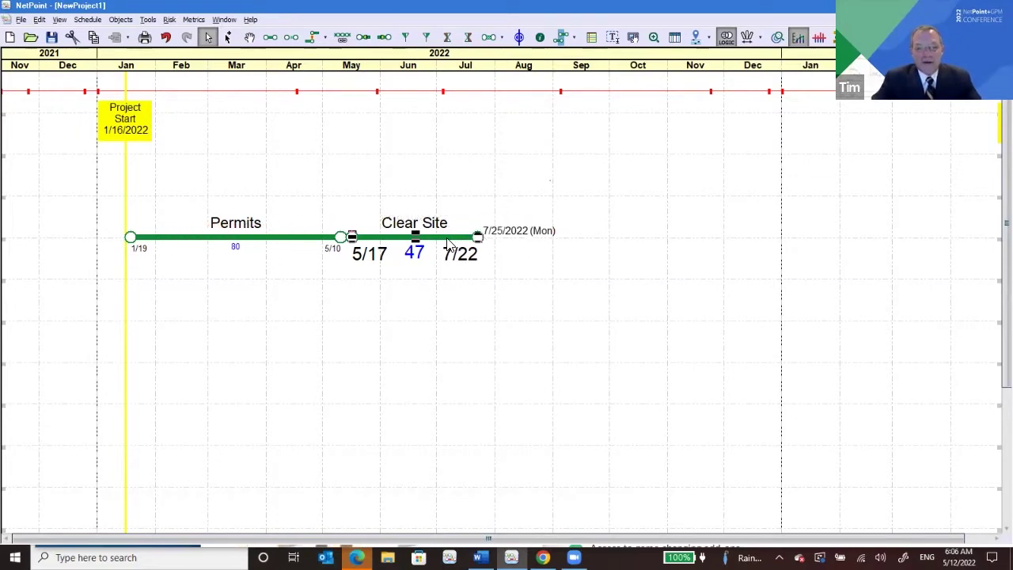
left_click_drag(470, 212, 452, 248)
left_click(452, 349)
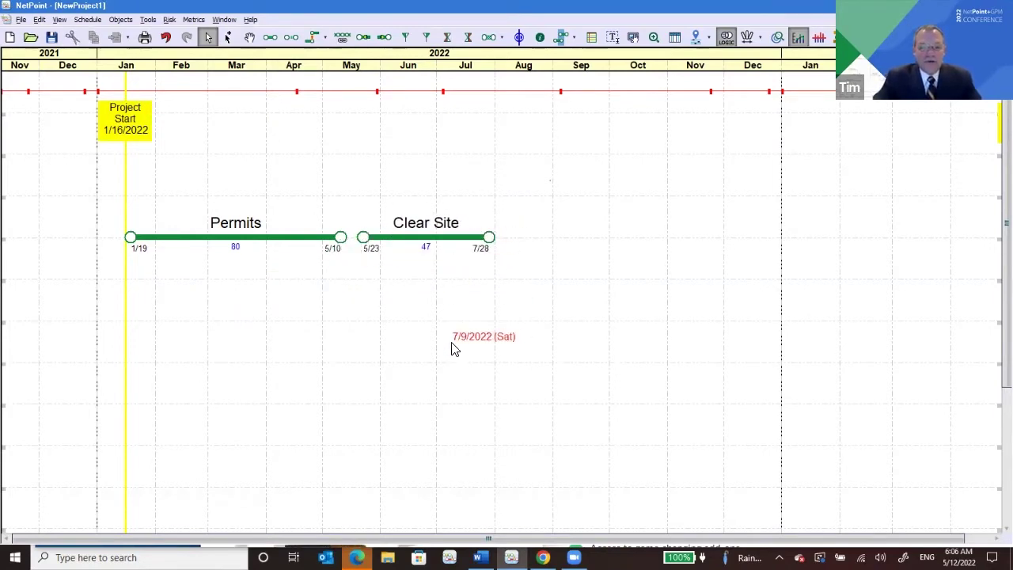
Step: Select the Permits and Clear Site activities together and link Permits to Clear Site
left_click_drag(314, 213, 390, 271)
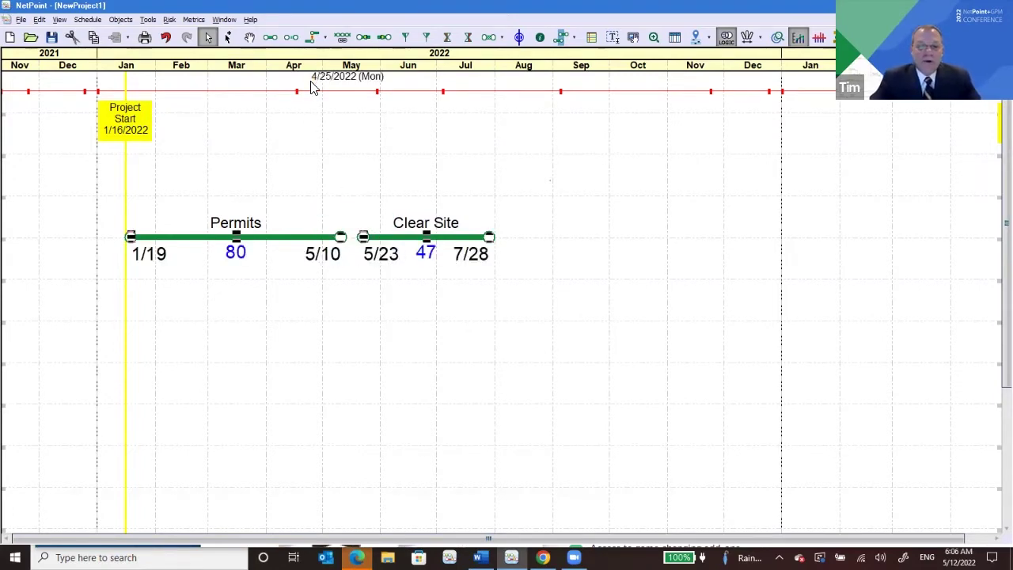
left_click(314, 39)
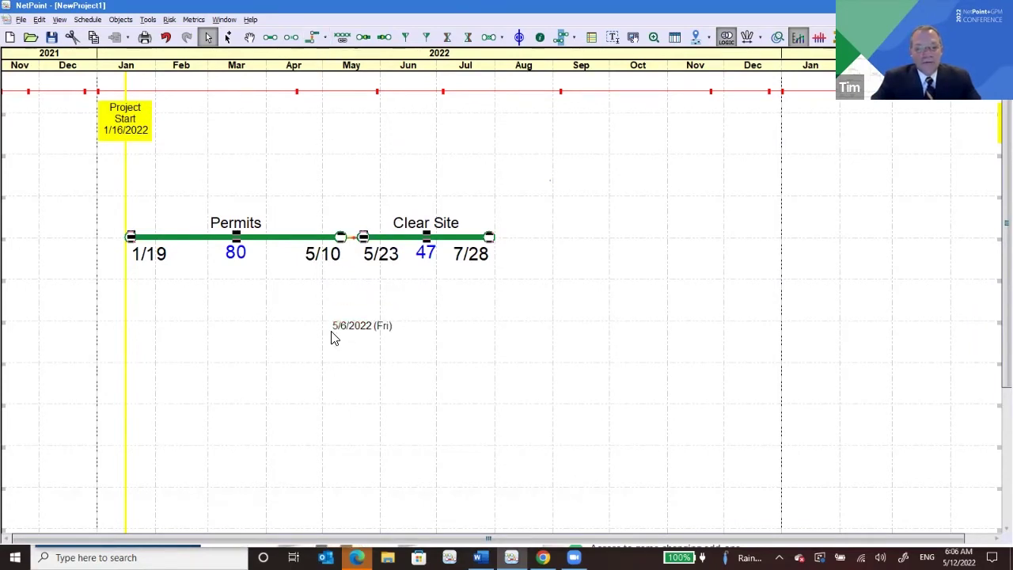
left_click(303, 319)
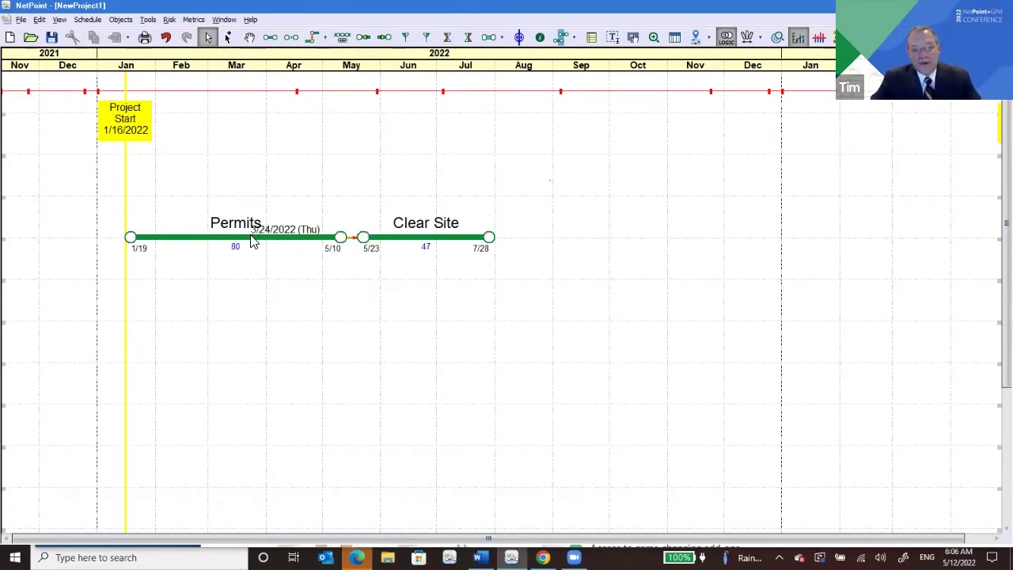
left_click(434, 241)
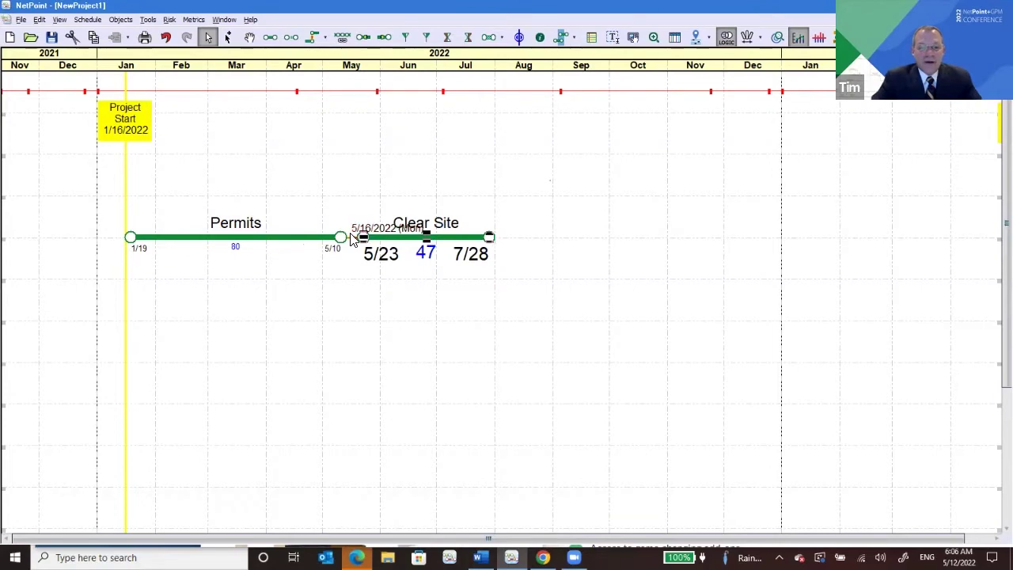
left_click(362, 321)
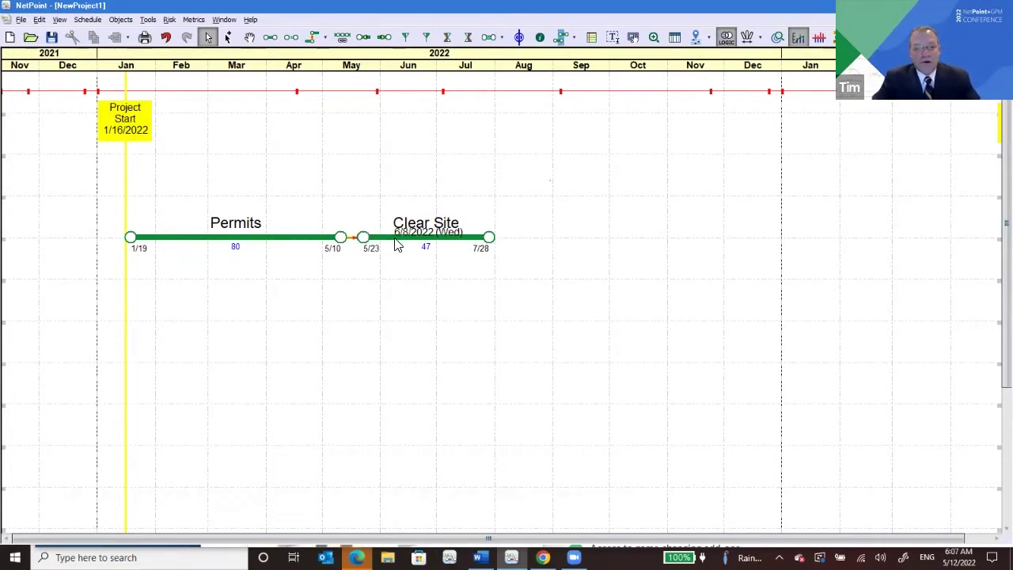
Step: Shift the Permits activity forward by one day so that it runs from 1/20 to 5/11
left_click(296, 238)
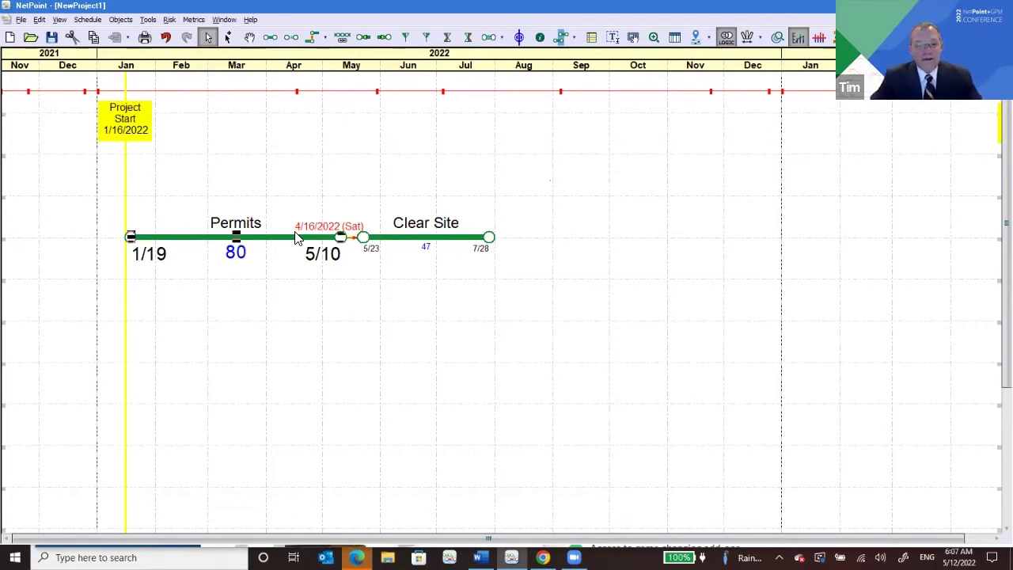
key("Right")
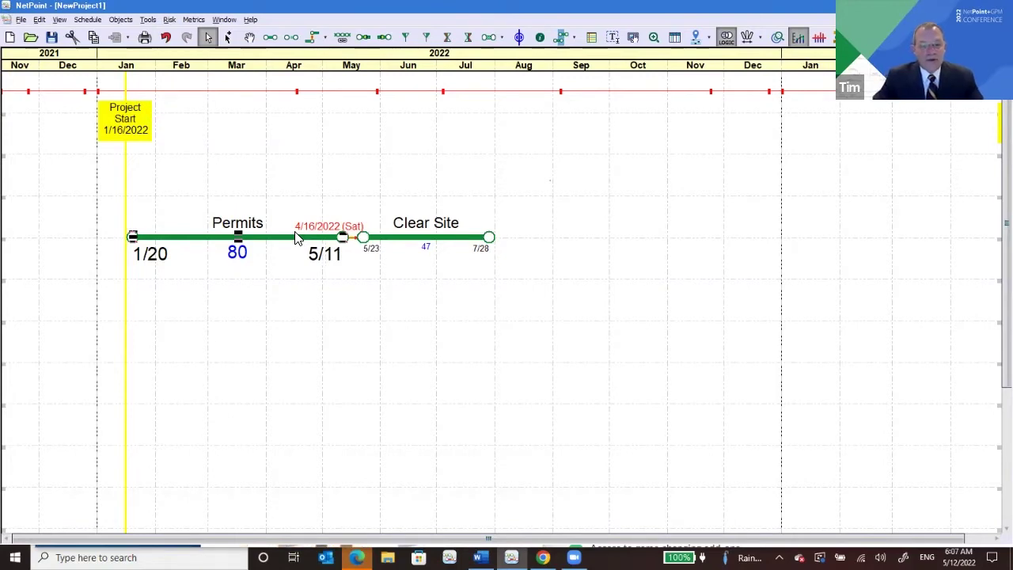
Step: Shift the Permits activity forward along the timeline so that it runs from 2/4 to 5/26, pushing the linked Clear Site activity ahead
key("Right")
key("Right")
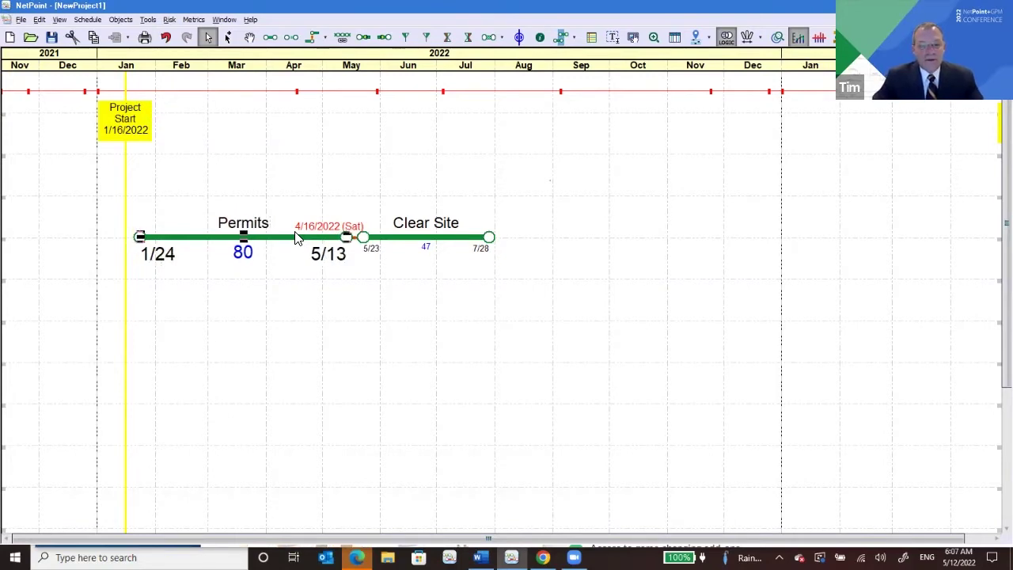
key("Right")
key("Right")
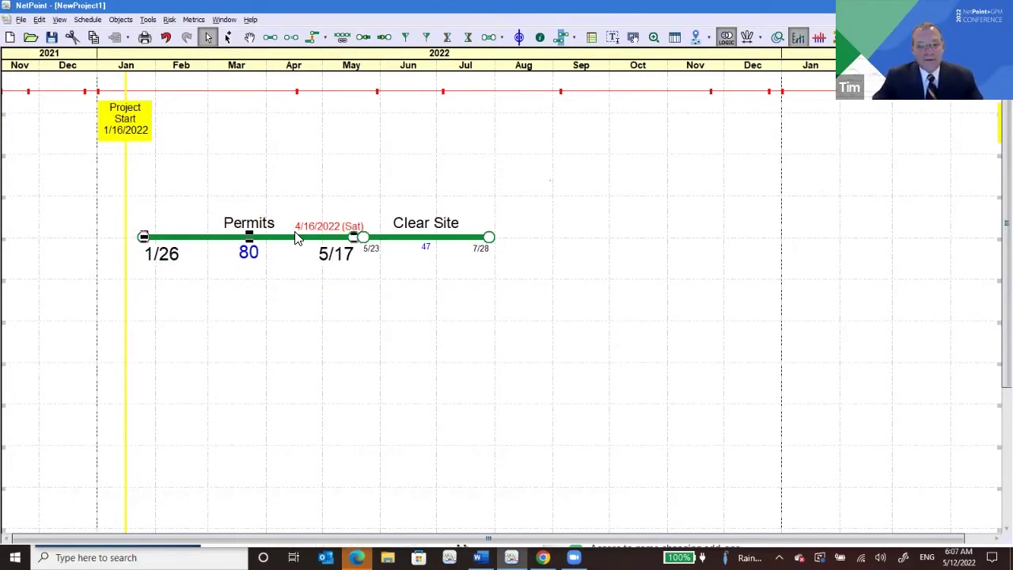
key("Right")
key("Right")
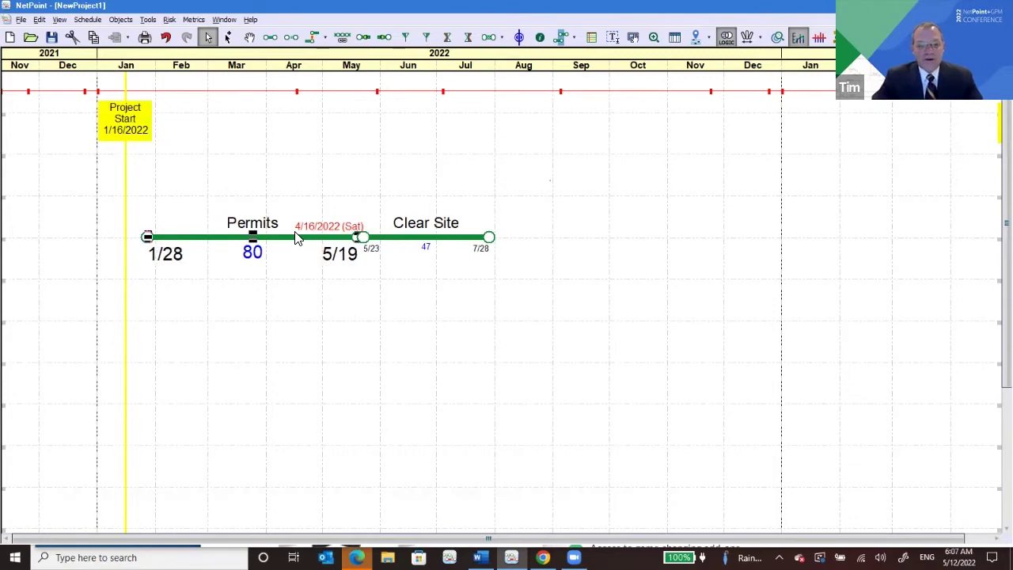
key("Right")
key("Right")
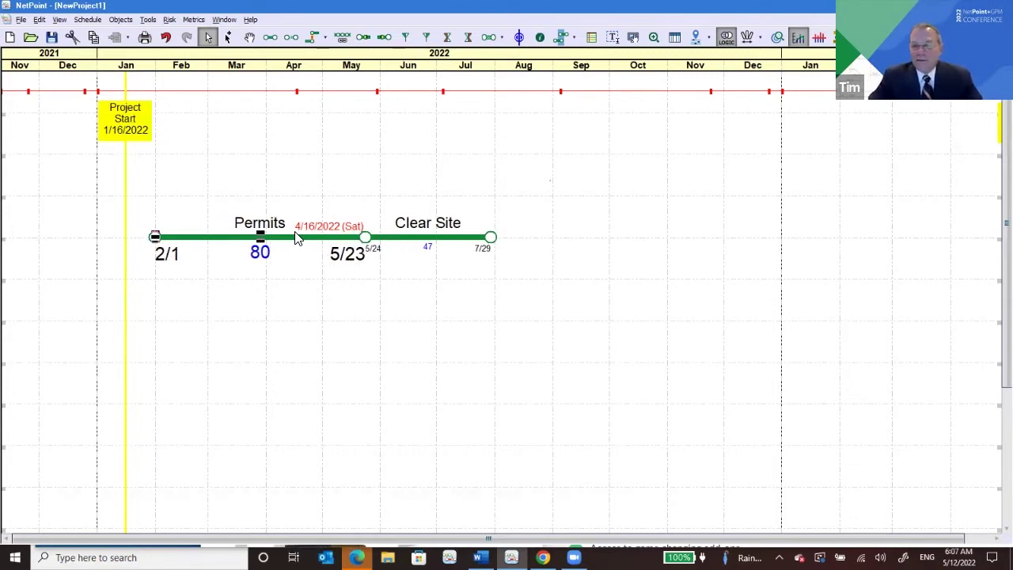
key("Right")
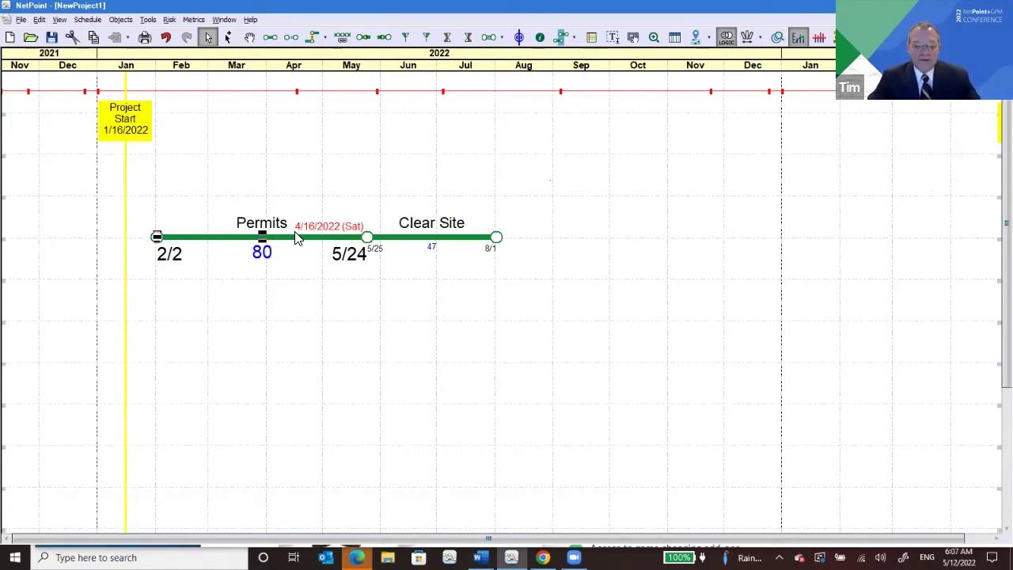
key("Right")
key("Right")
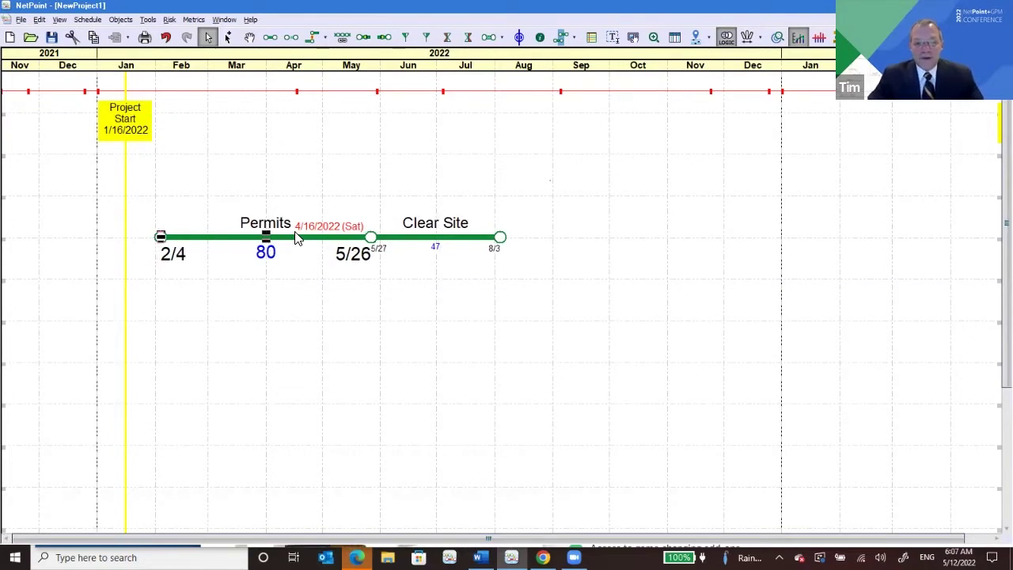
left_click(434, 356)
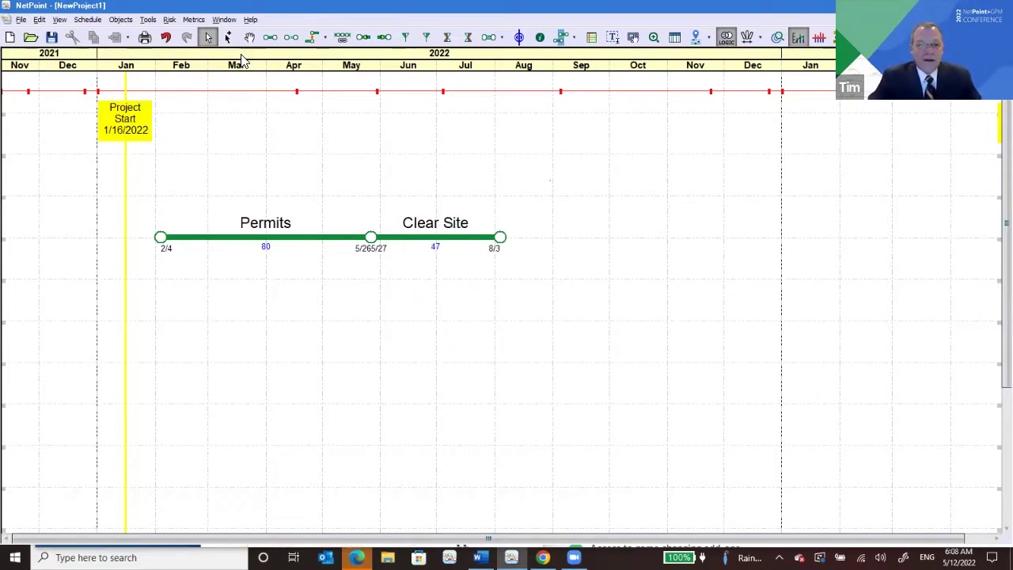
Step: Draw an activity from 8/11 to 11/23/2022 in line with Clear Site and describe it as Foundation
left_click(270, 38)
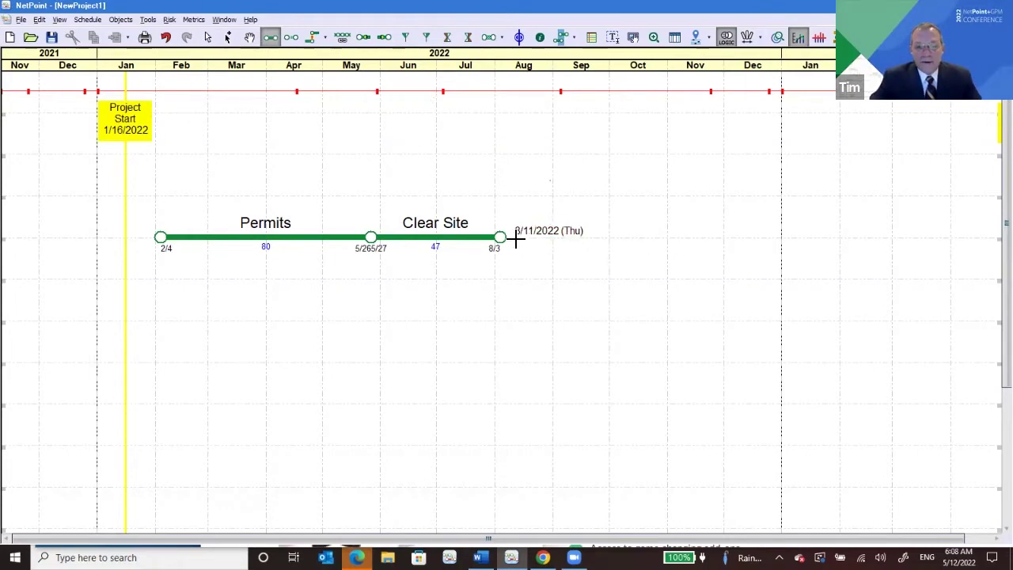
left_click_drag(573, 248, 710, 241)
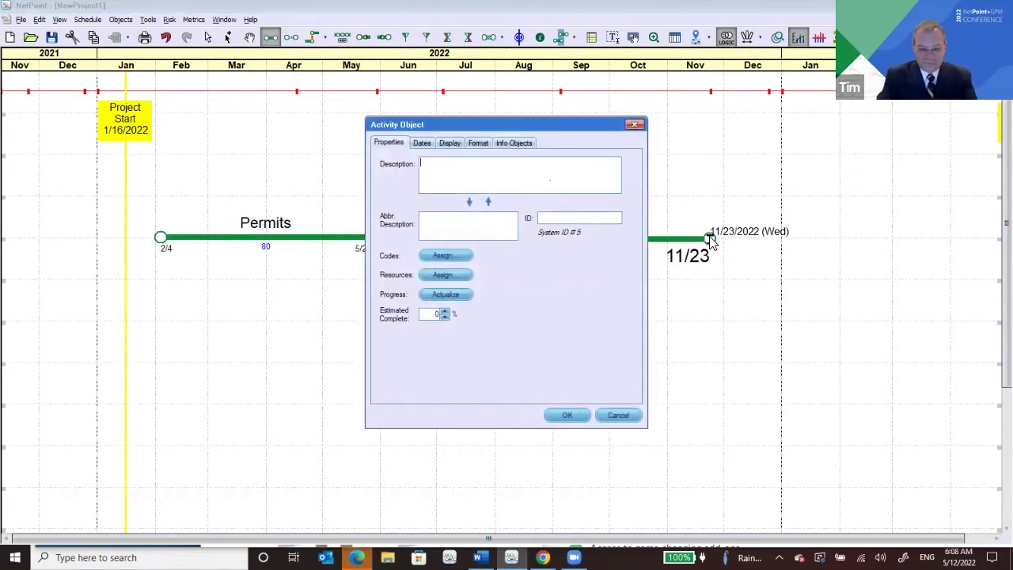
type("Foundation")
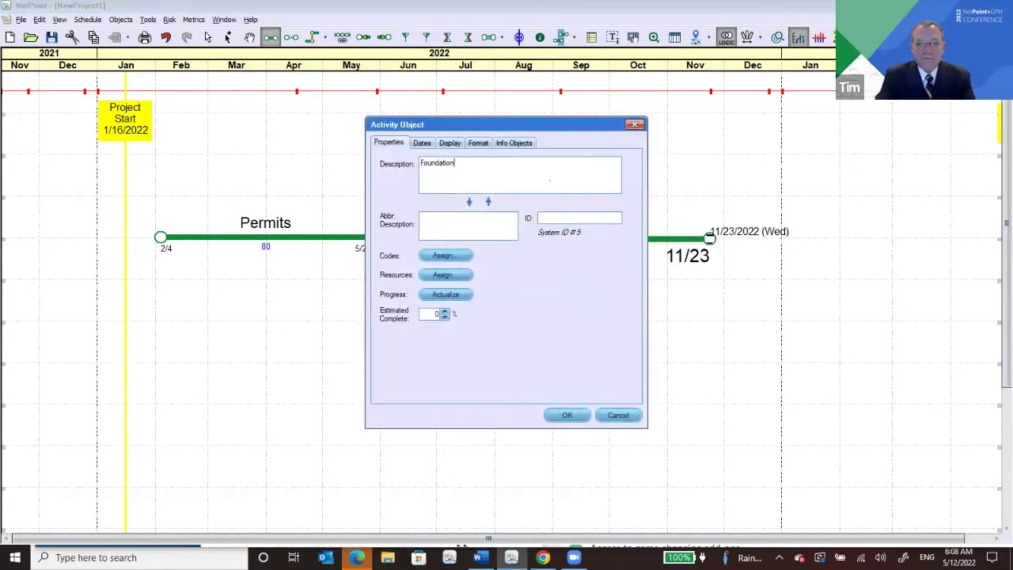
left_click(567, 414)
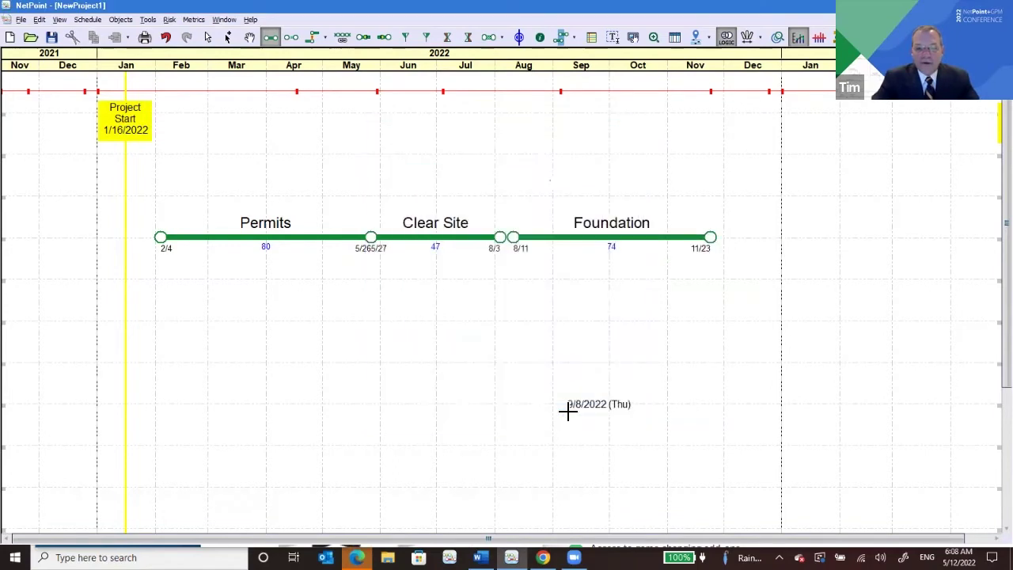
Step: Move the Foundation activity so that it runs from 8/17 to 11/30 and link Clear Site to Foundation
left_click(209, 37)
mouse_move(605, 237)
left_mouse_down()
mouse_move(603, 271)
mouse_move(510, 295)
mouse_move(432, 297)
mouse_move(657, 201)
mouse_move(446, 209)
mouse_move(619, 212)
mouse_move(627, 253)
mouse_move(614, 242)
left_mouse_up()
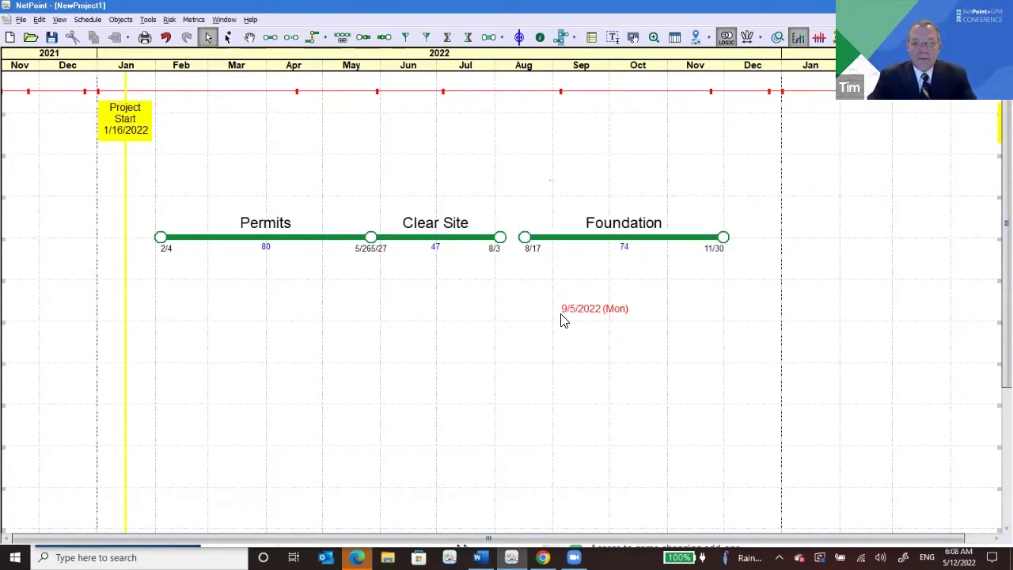
left_click_drag(483, 221, 553, 279)
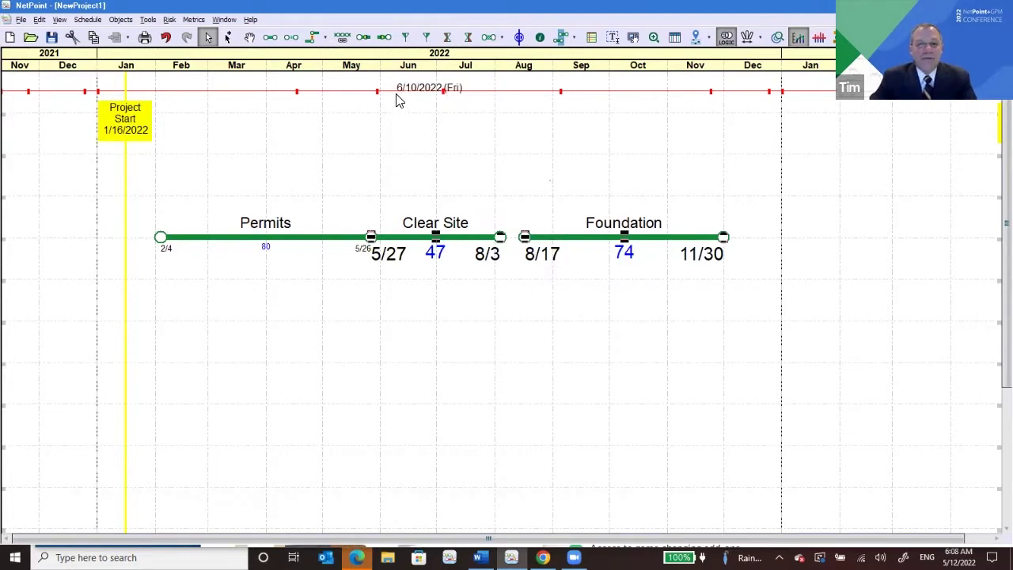
left_click(314, 37)
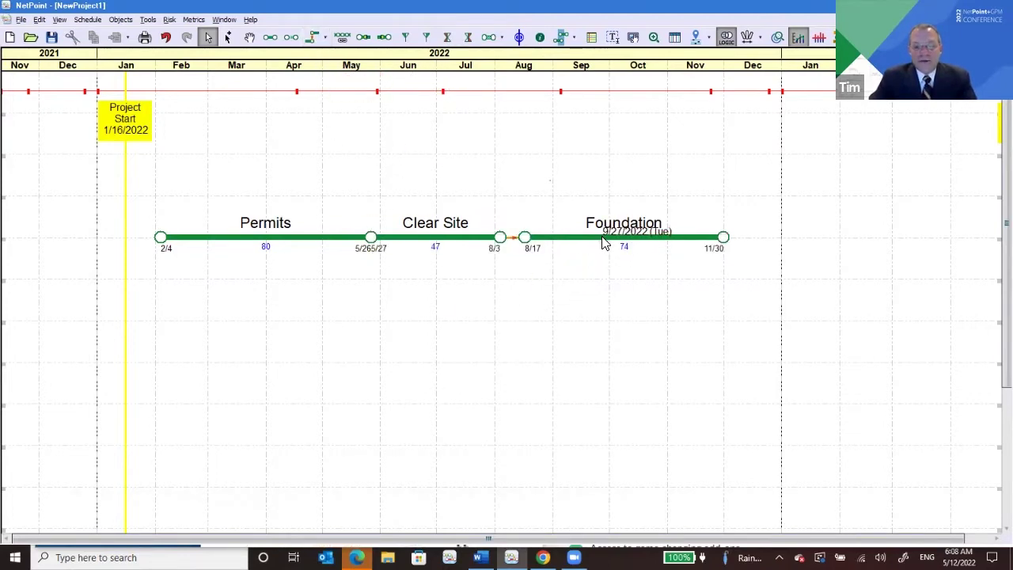
Step: Shift the Foundation activity back along the timeline so that it runs from 7/19 to 10/31, pushing the linked predecessors earlier
left_click(603, 239)
key("Left")
key("Left")
key("Left")
key("Left")
key("Left")
key("Left")
key("Left")
key("Left")
key("Left")
key("Left")
key("Left")
key("Left")
key("Left")
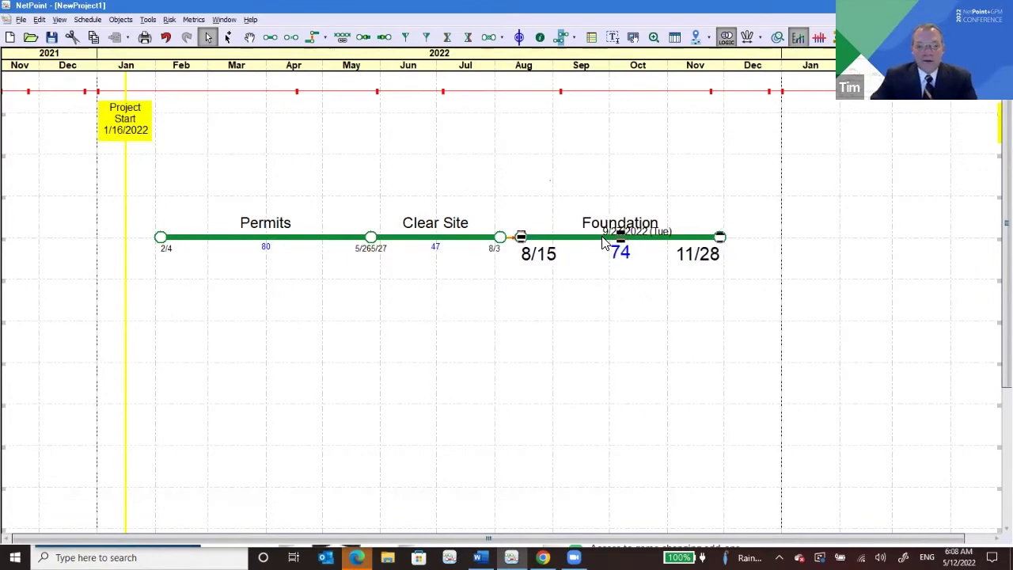
key("Left")
key("Left")
key("Left")
key("Left")
key("Left")
key("Left")
key("Left")
key("Left")
key("Left")
key("Left")
key("Left")
key("Left")
key("Left")
key("Left")
key("Left")
key("Left")
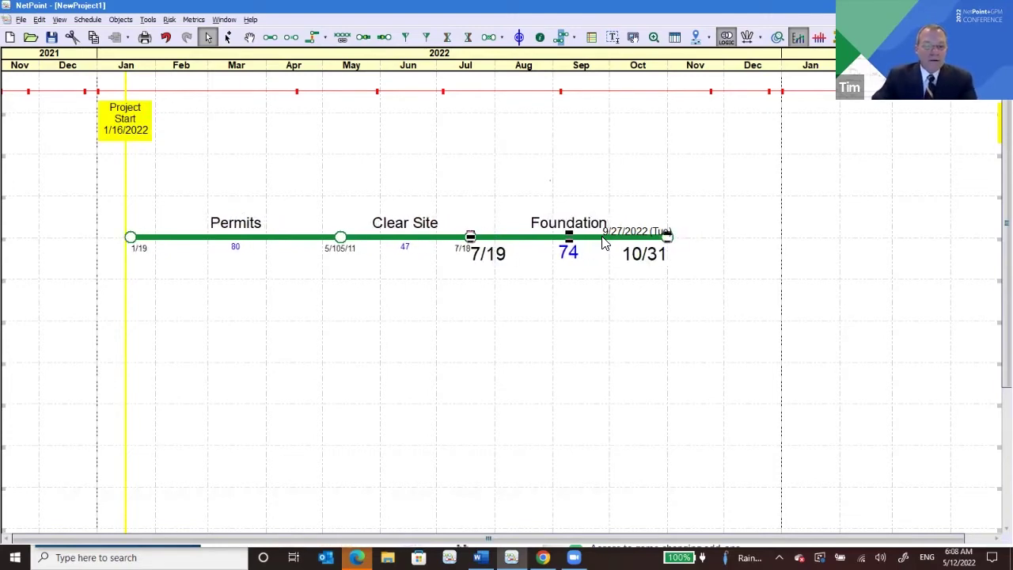
left_click(312, 394)
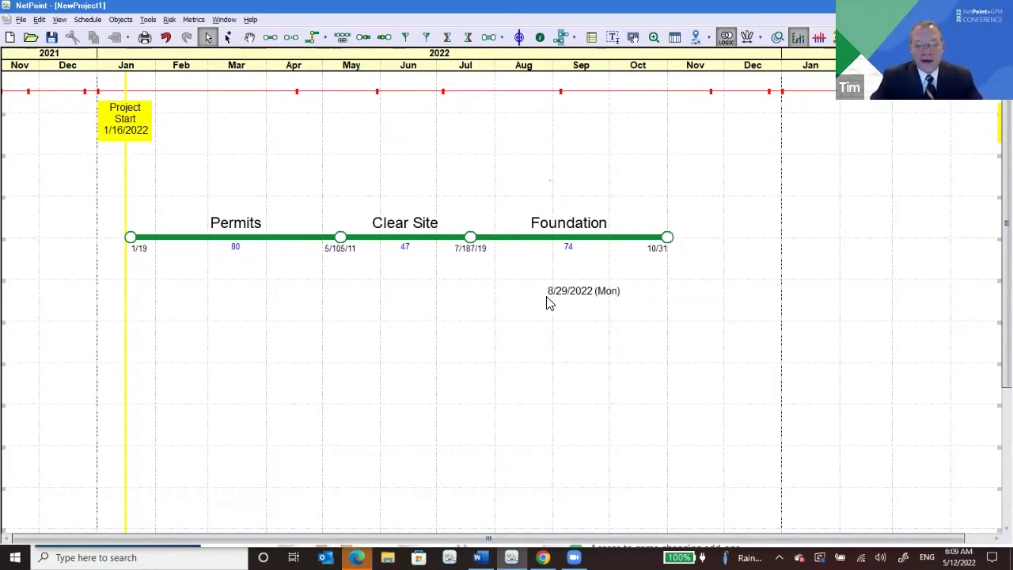
Step: Select all three activities, open the global properties for the selected objects and turn off the finish date display
left_click_drag(225, 185, 690, 316)
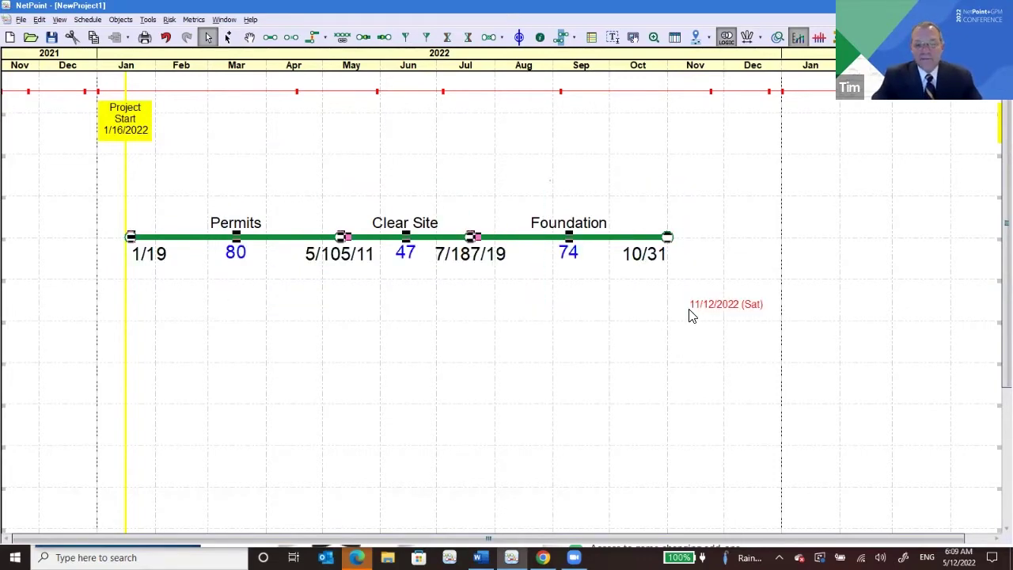
left_click(121, 20)
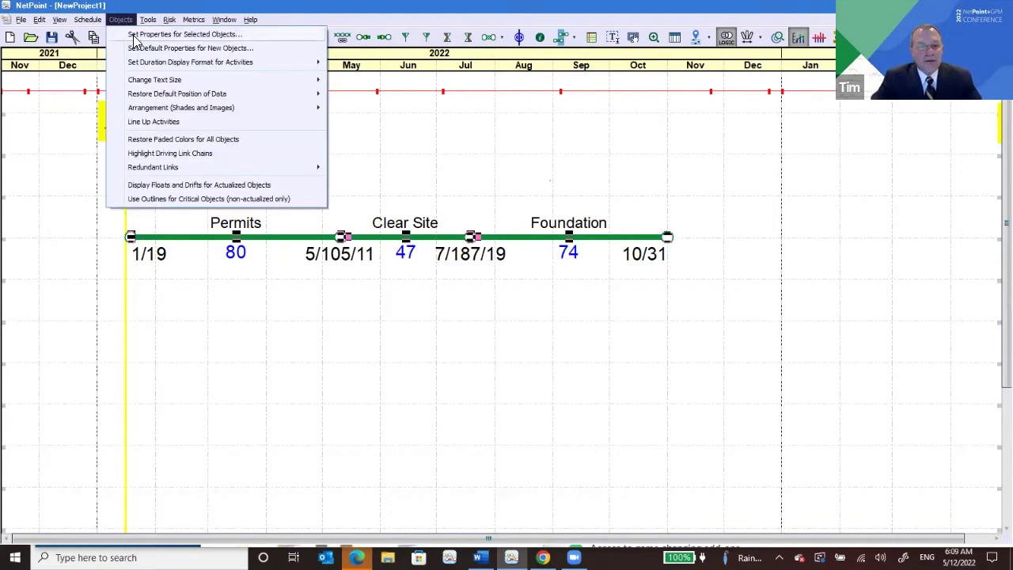
left_click(136, 35)
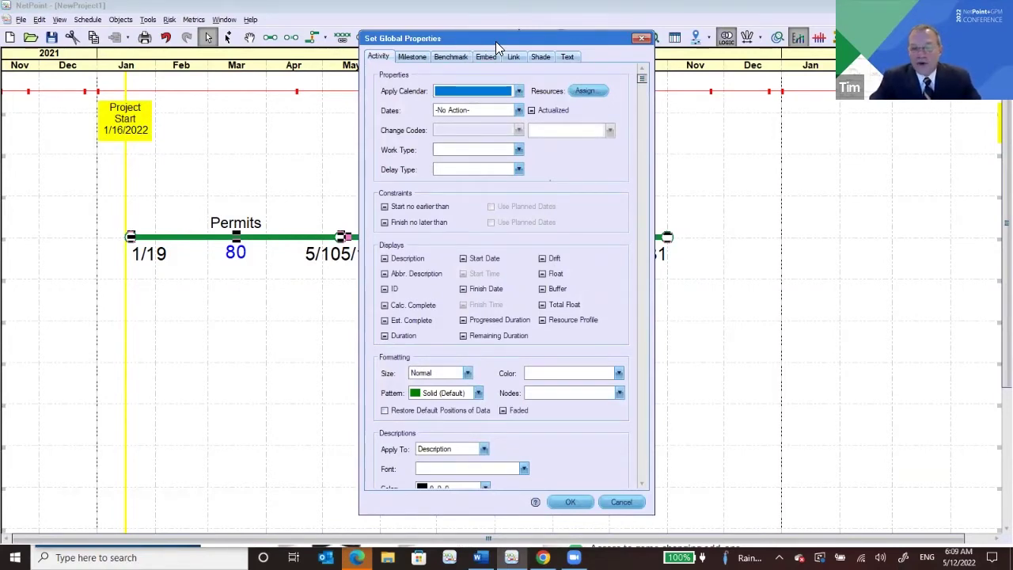
left_click_drag(496, 42, 670, 45)
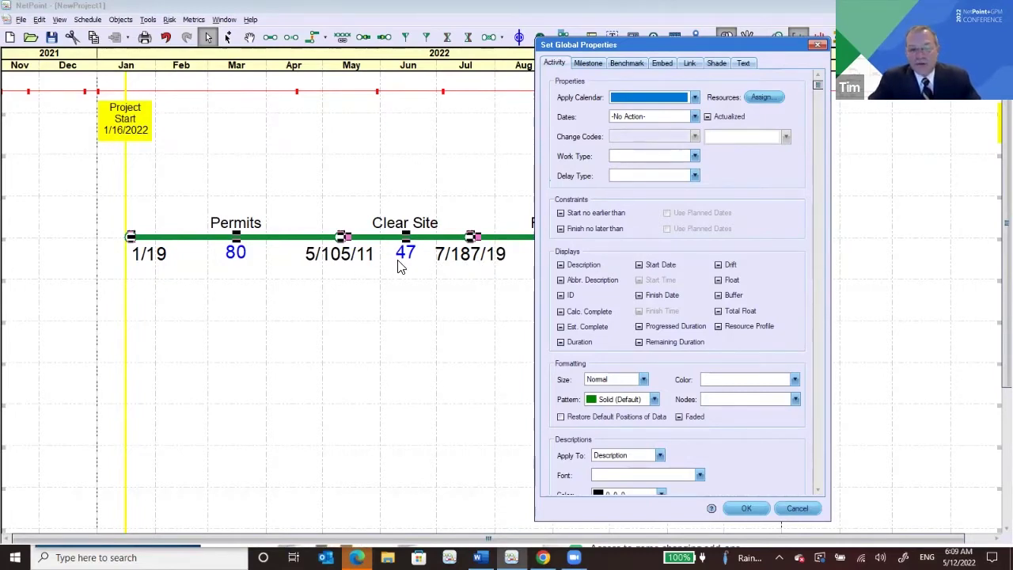
left_click(639, 296)
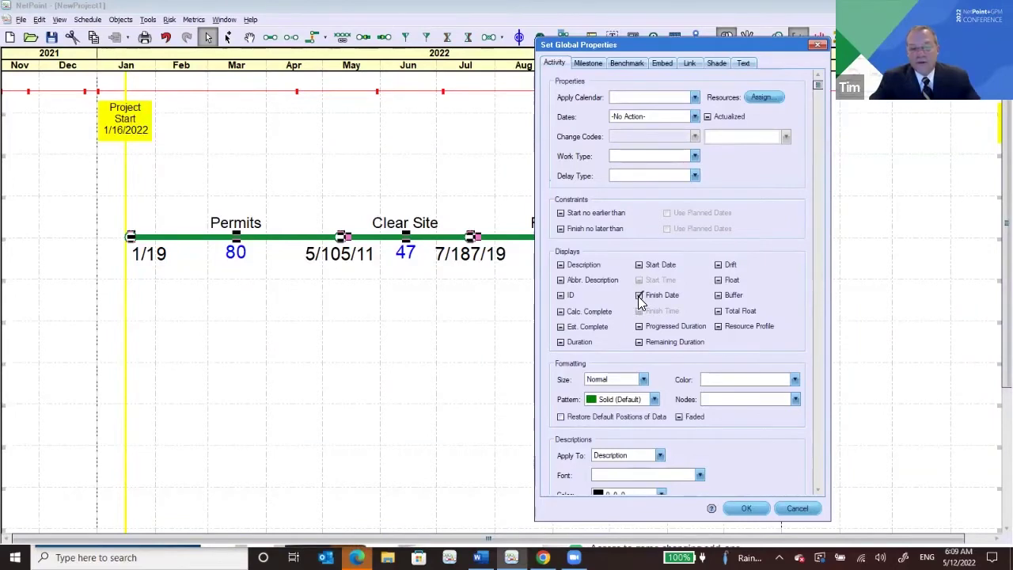
left_click(639, 295)
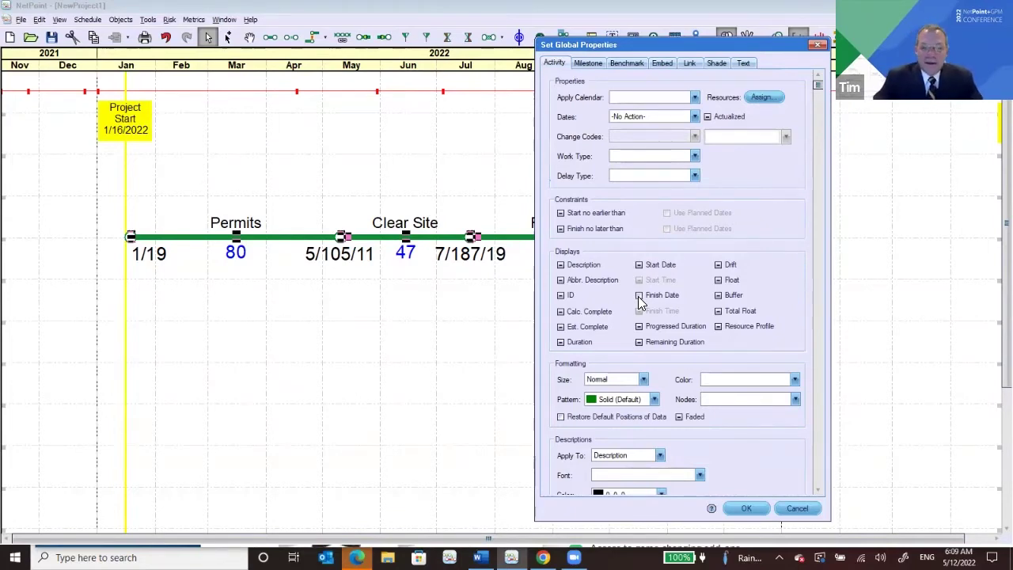
left_click(639, 296)
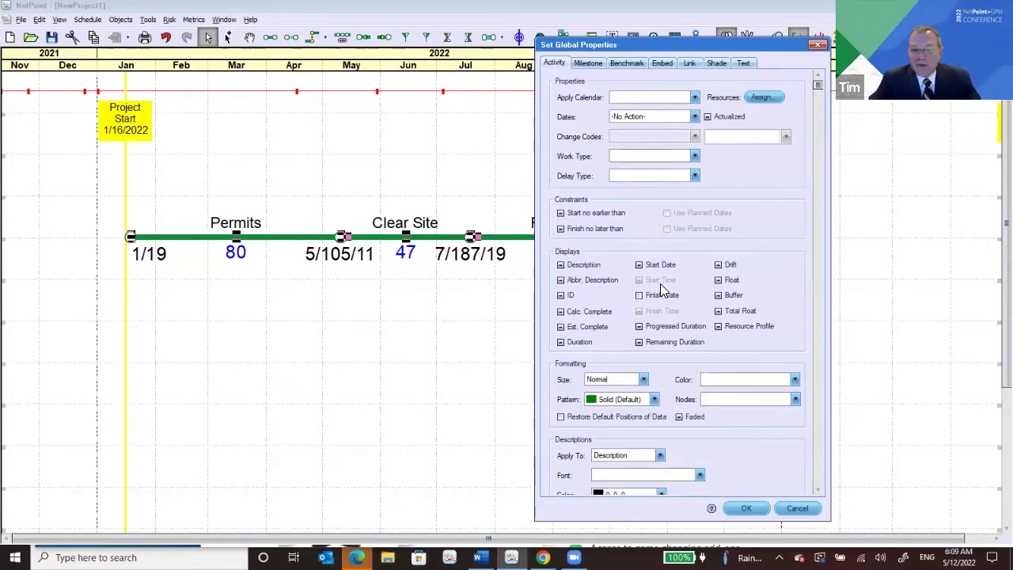
Step: Turn on the drift, float and total float displays with buffer off, and apply the properties to the selected activities
left_click(719, 281)
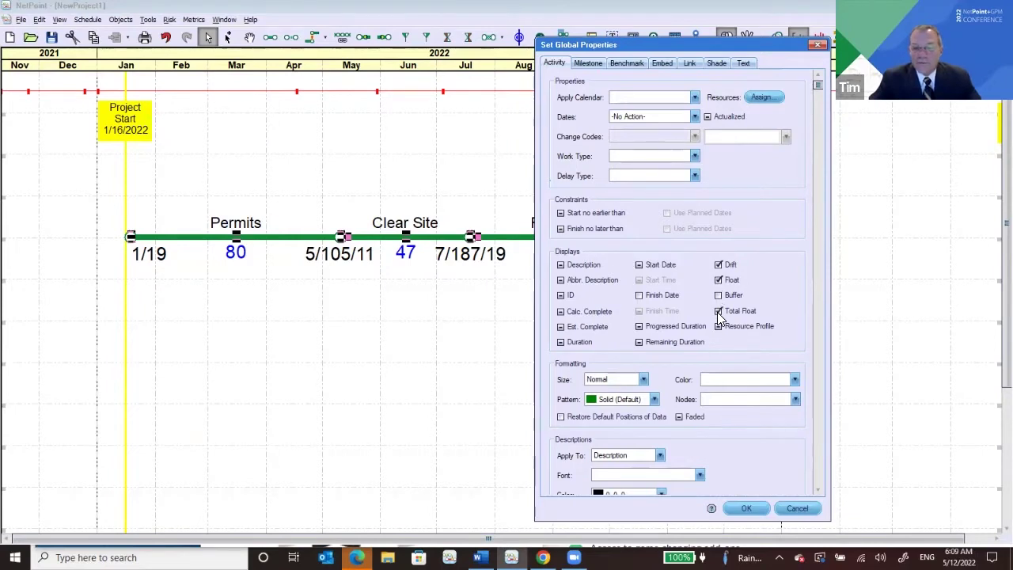
left_click(719, 312)
key("Return")
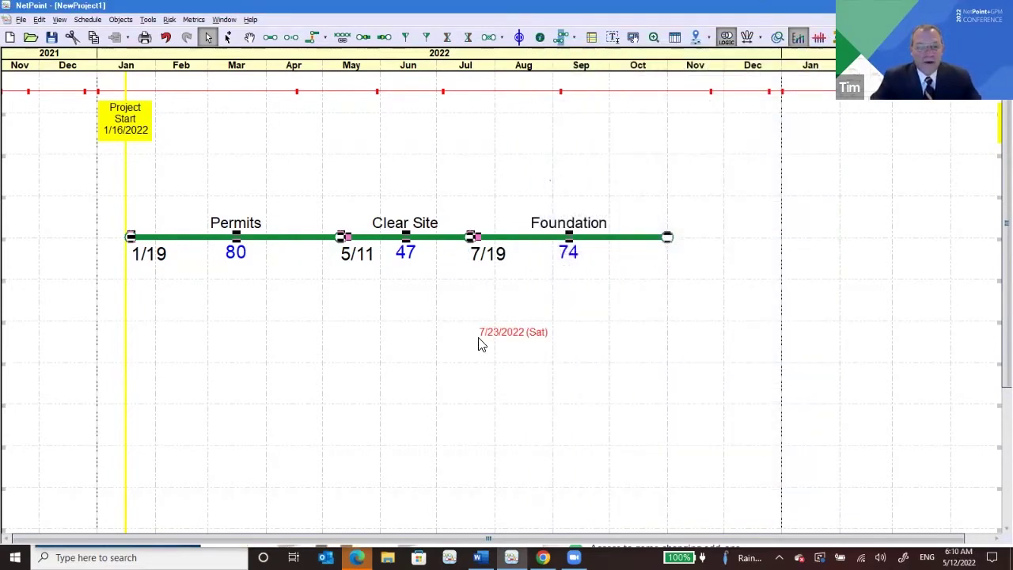
left_click(295, 339)
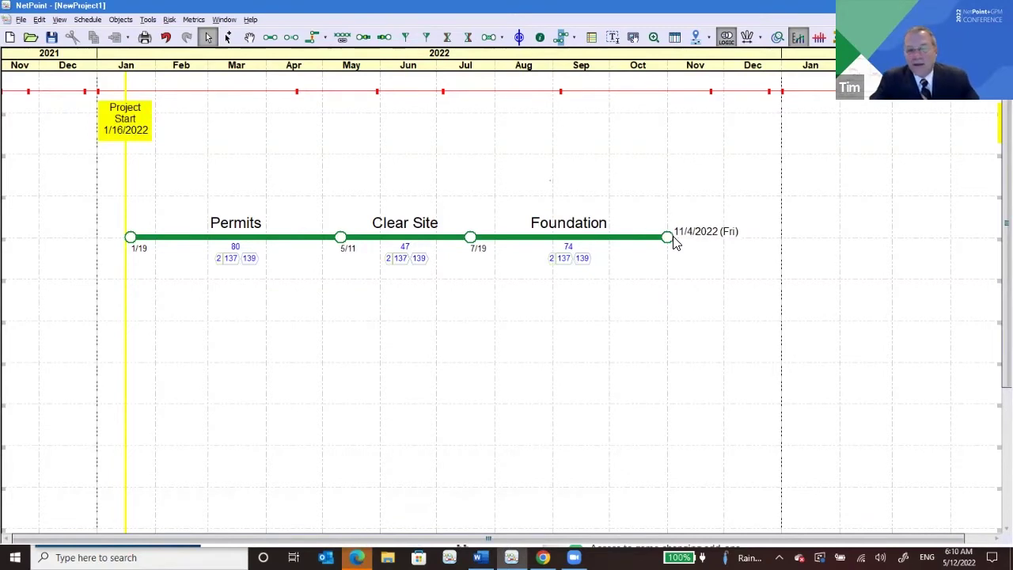
Step: Turn on the finish date display in the Foundation activity's properties
double_click(633, 238)
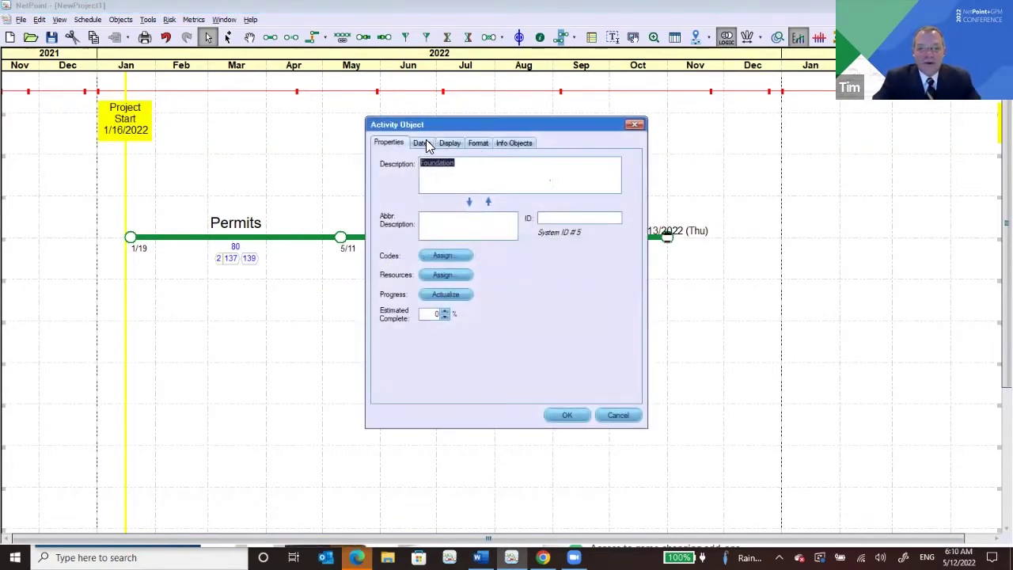
left_click(421, 143)
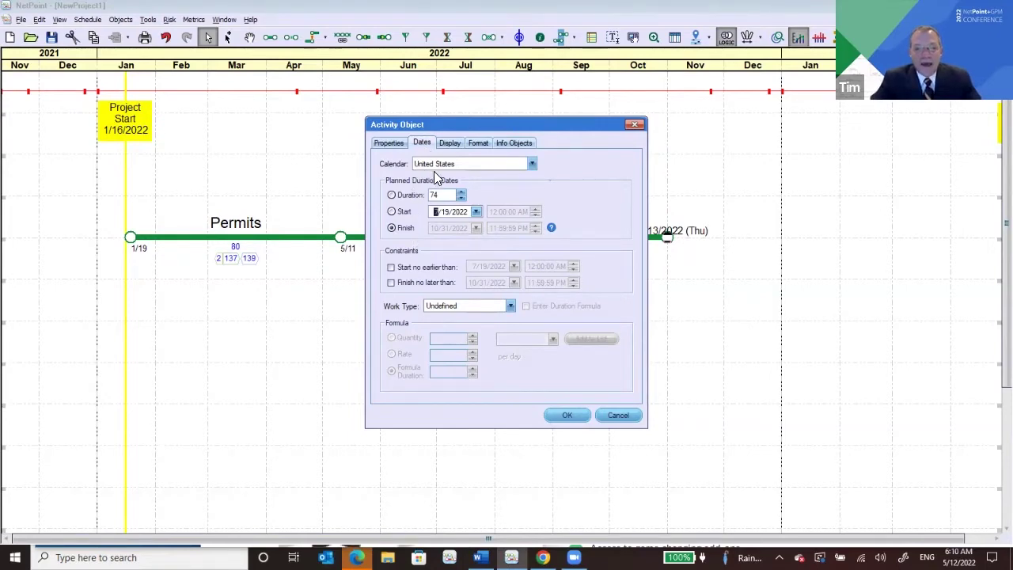
left_click(444, 142)
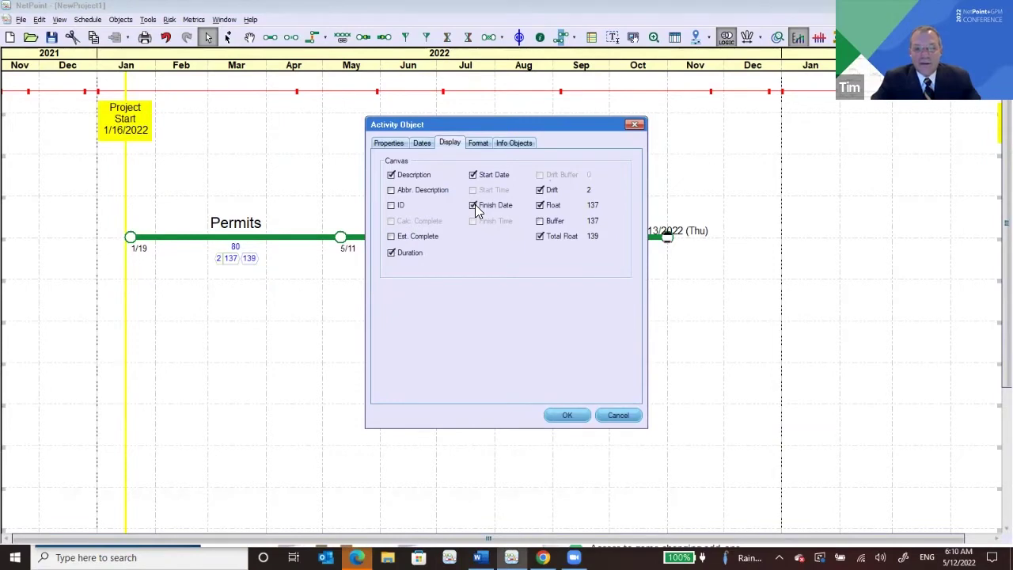
left_click(575, 415)
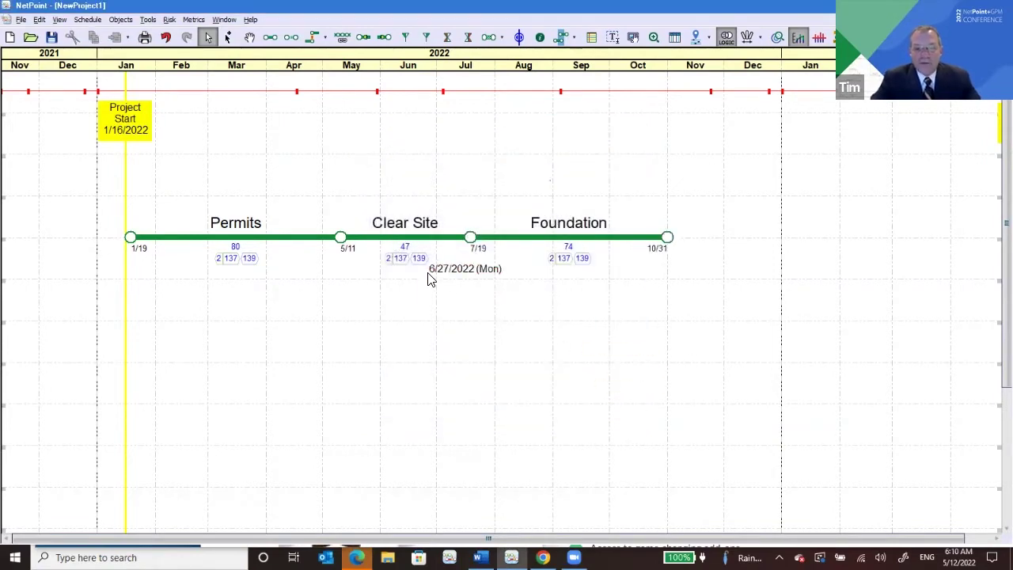
Step: Review the Foundation activity's date settings and display options, and close its properties without changes
double_click(528, 236)
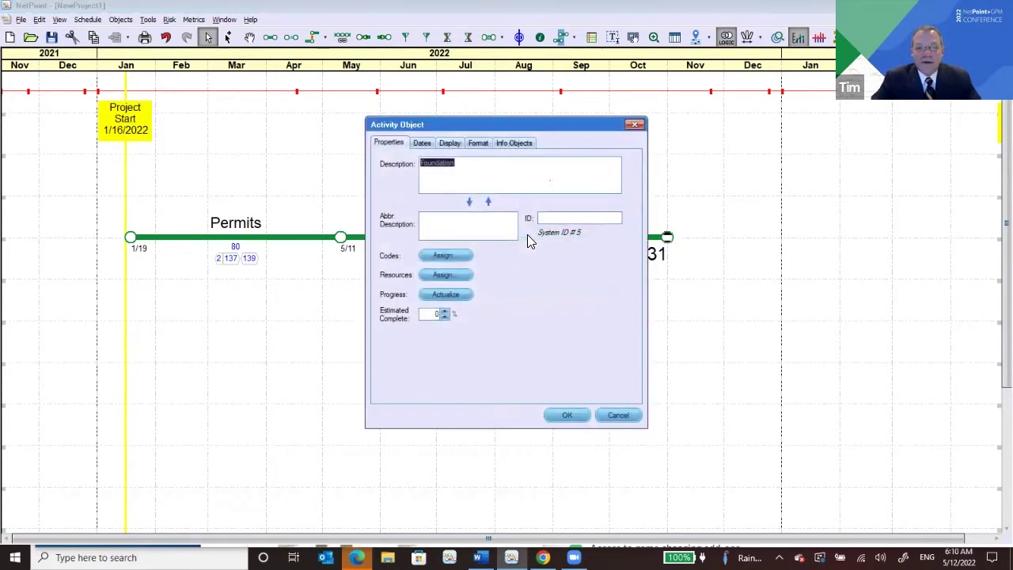
left_click(422, 144)
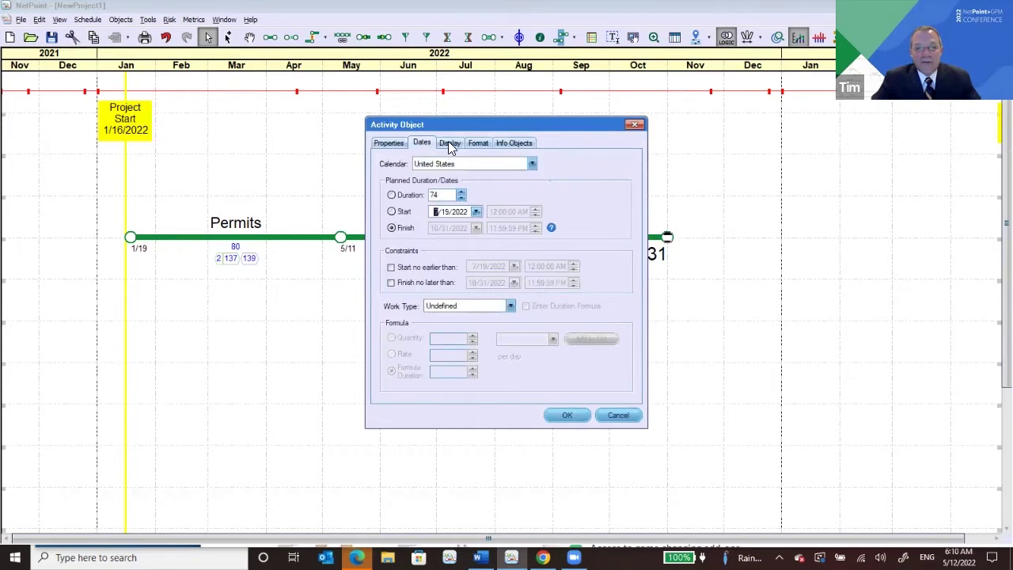
left_click(449, 143)
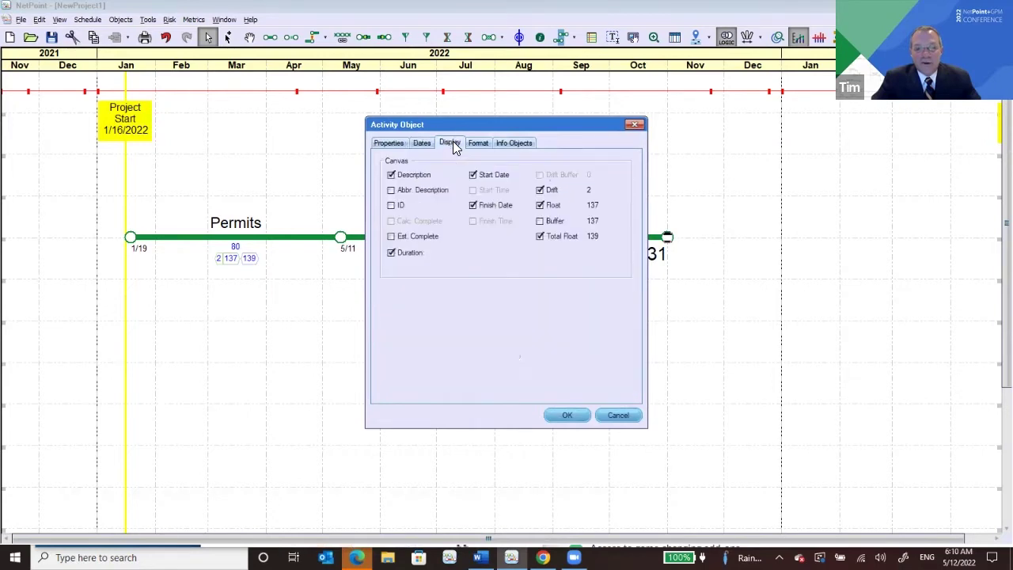
left_click(634, 125)
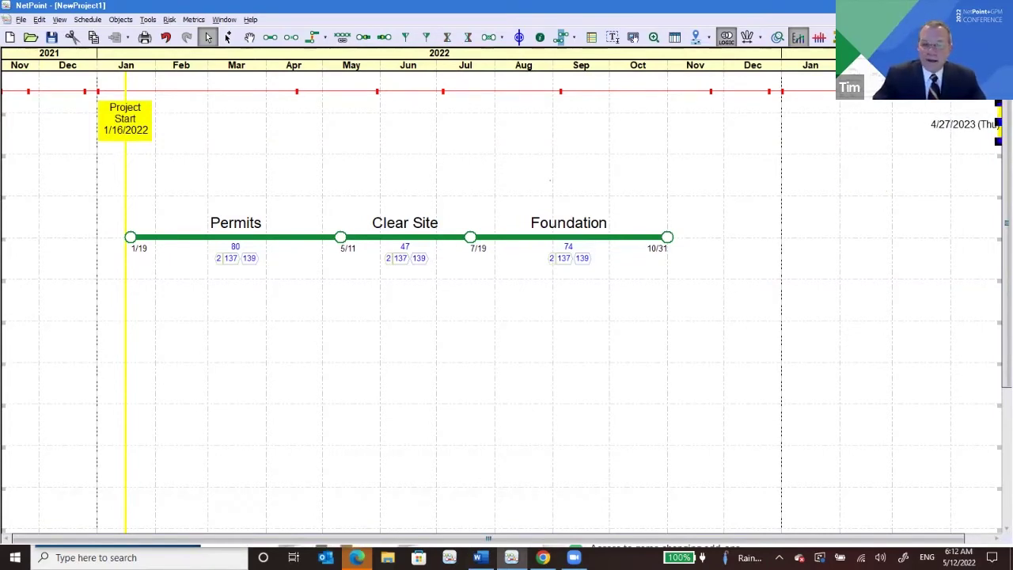
Step: Move the Project Completion benchmark earlier on the timeline to 3/28/2023
left_click_drag(997, 124, 984, 124)
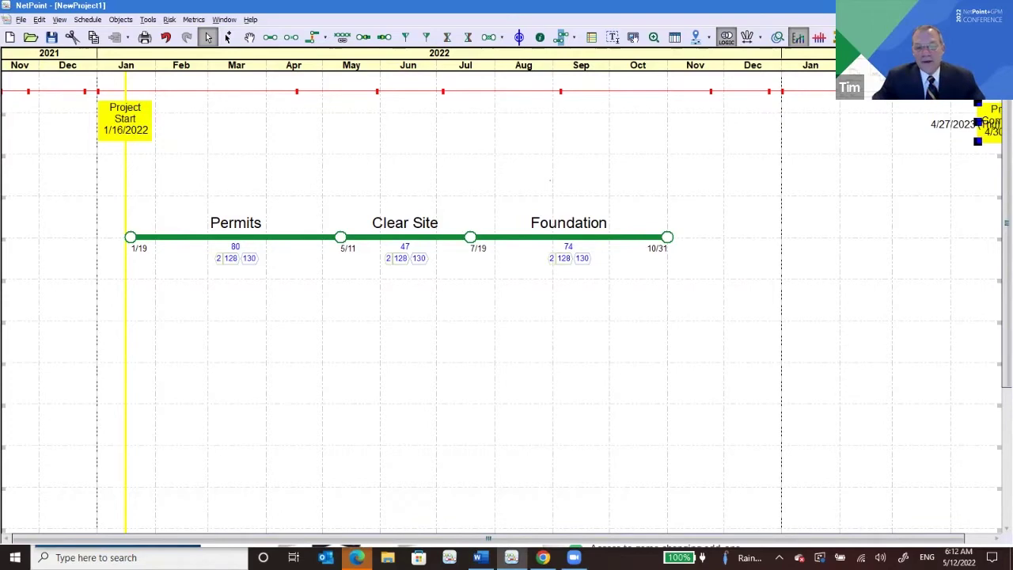
left_click_drag(989, 119, 945, 119)
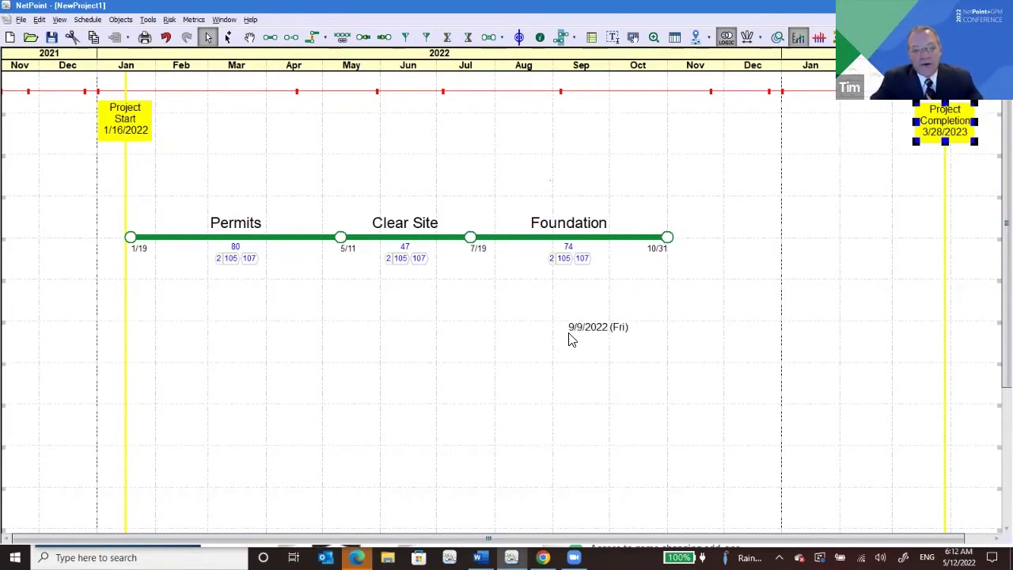
Step: Raise the Foundation activity one row and shift the Clear Site activity one day later to start on 5/12
left_click(508, 239)
key("Up")
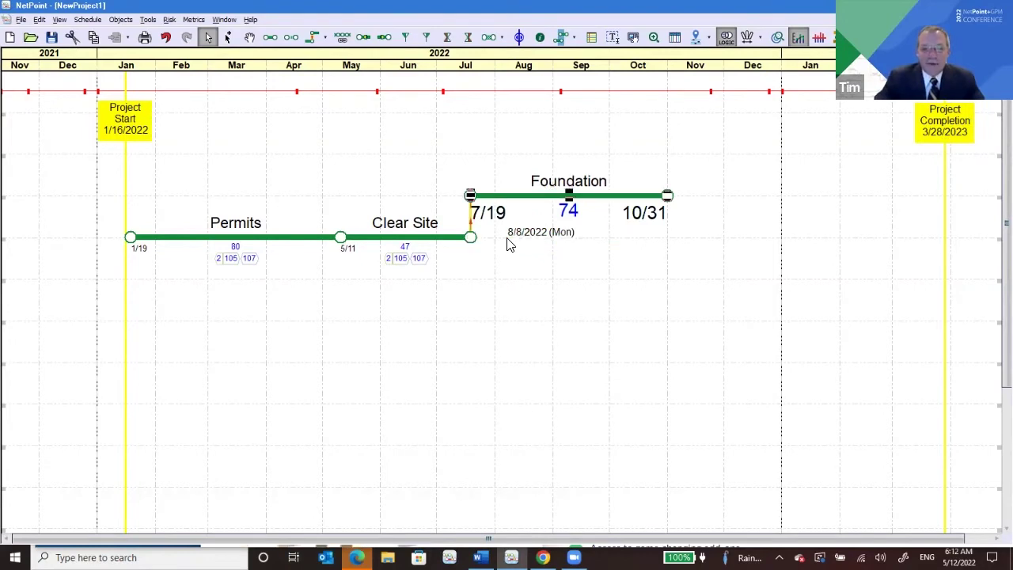
left_click(411, 238)
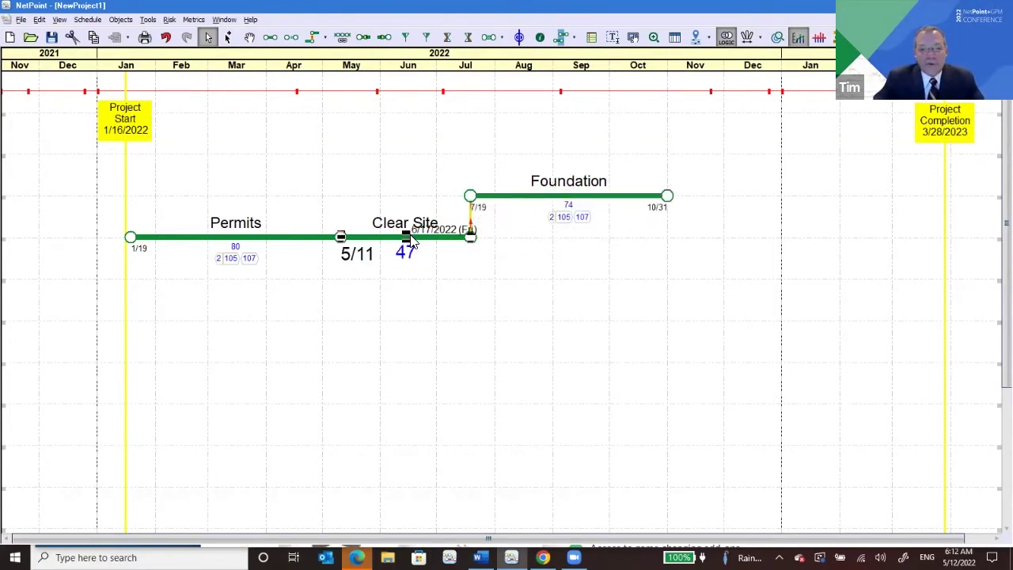
key("Right")
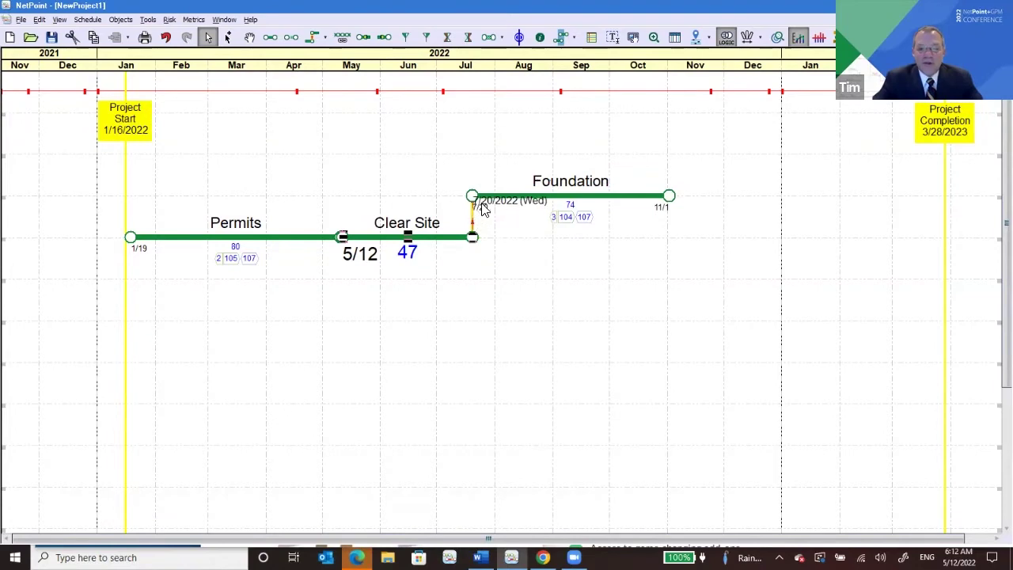
Step: Move the Foundation activity back down onto the row of Permits and Clear Site and deselect it
left_click(535, 198)
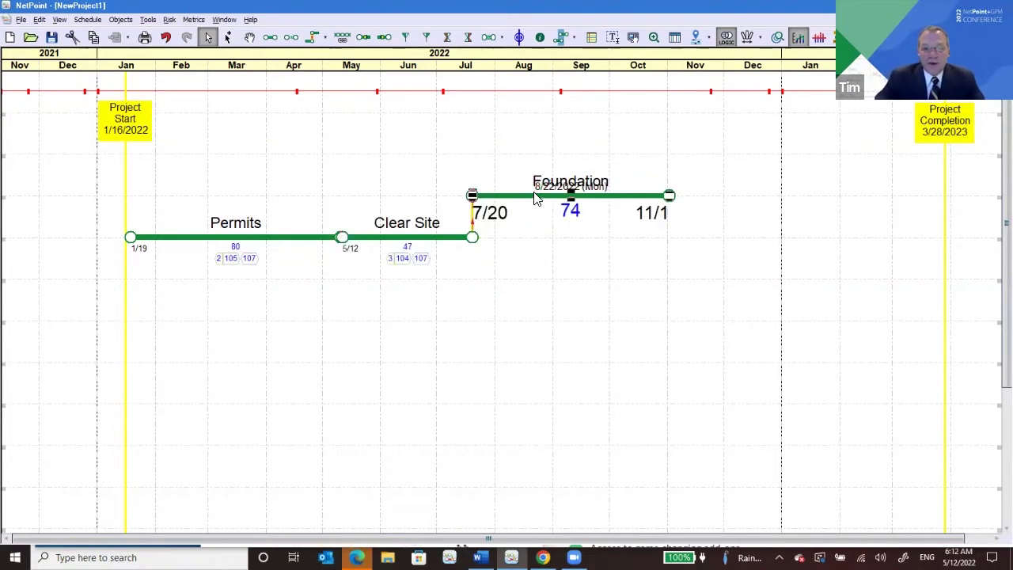
key("Down")
key("Down")
key("Up")
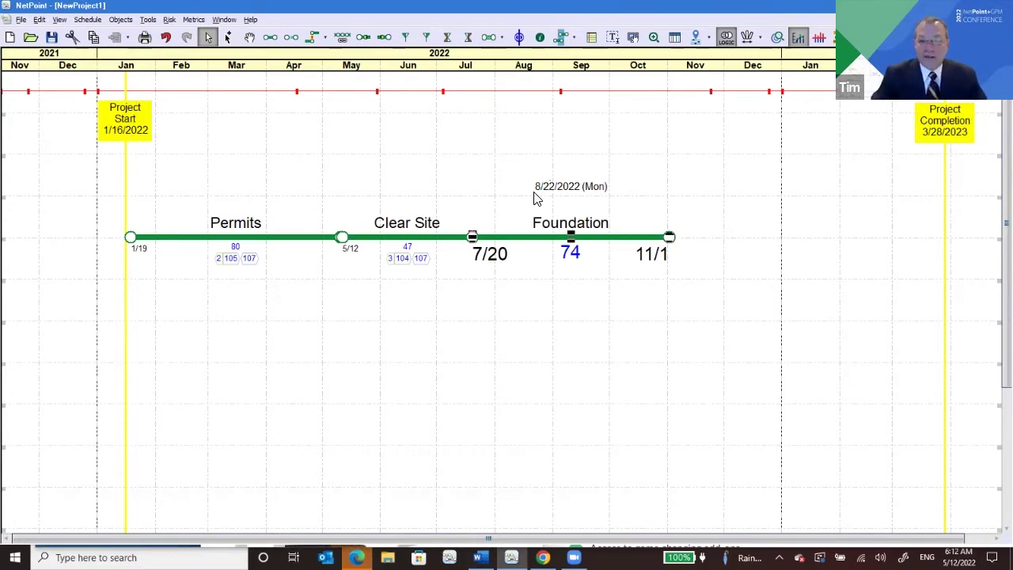
left_click(442, 334)
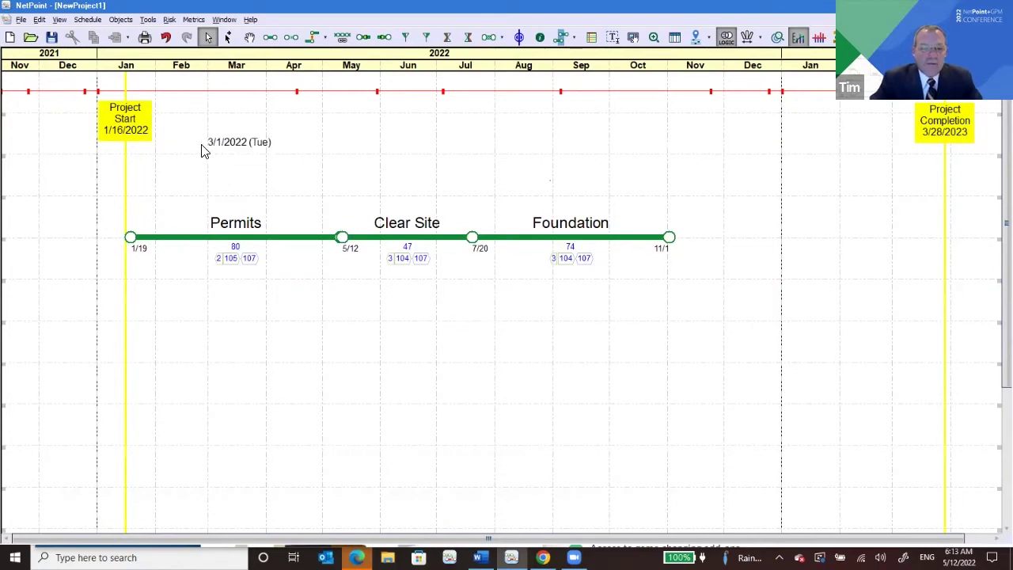
Step: Create a hammock named "Phase 1" over Permits, Clear Site and Foundation, placed above the activity row
left_click_drag(177, 151, 669, 314)
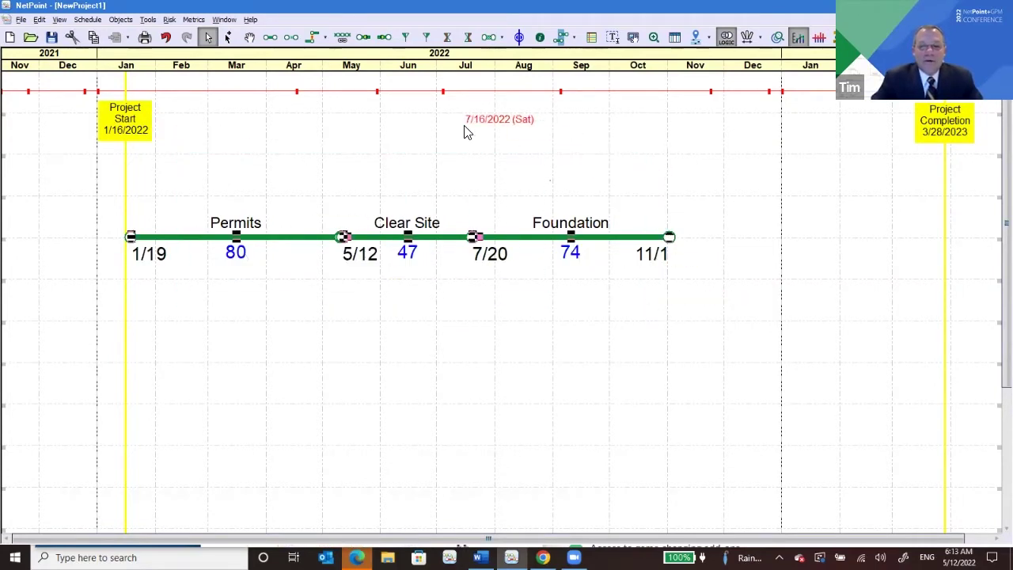
left_click(485, 41)
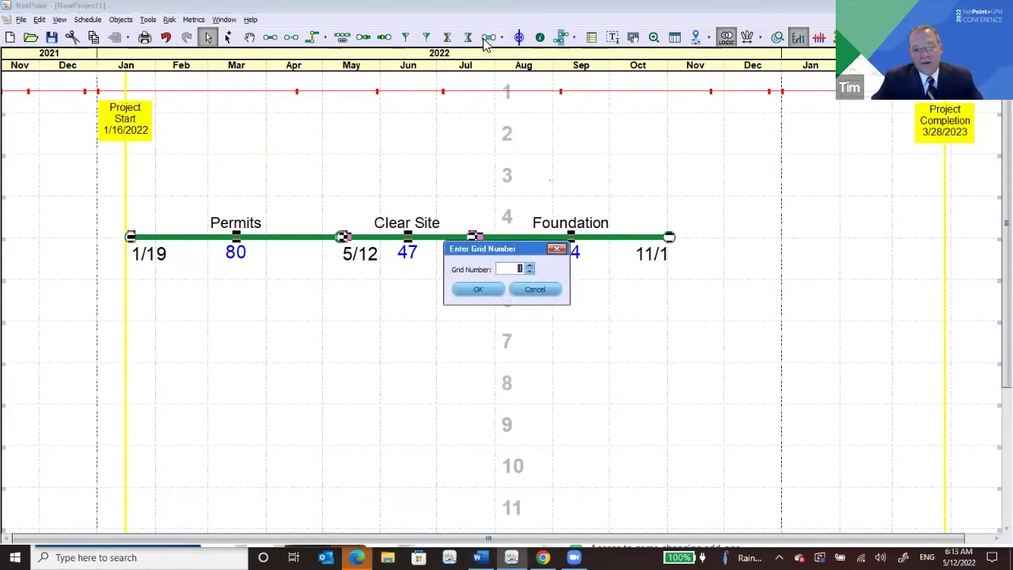
left_click(528, 266)
left_click(478, 290)
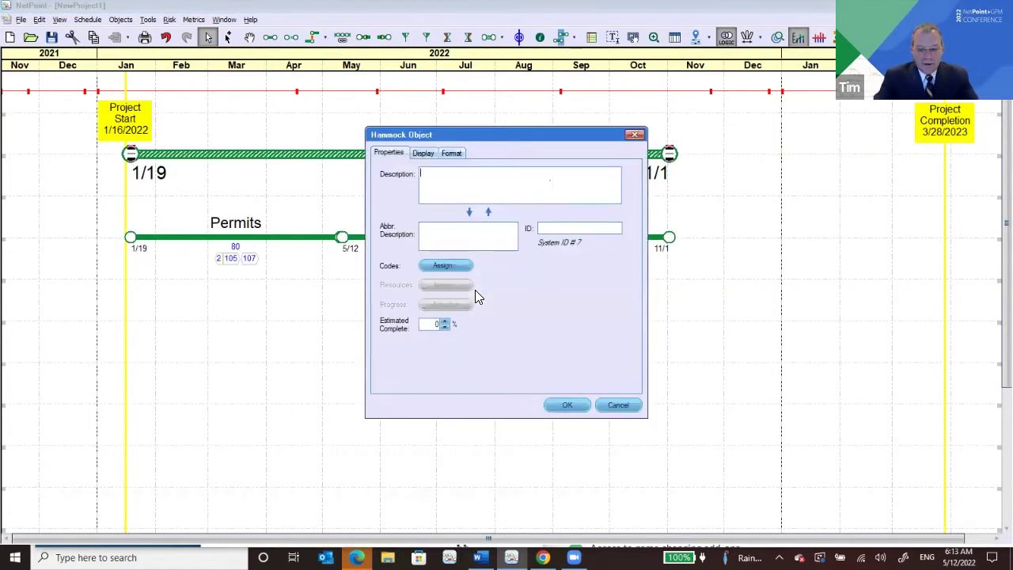
type("Phase 1")
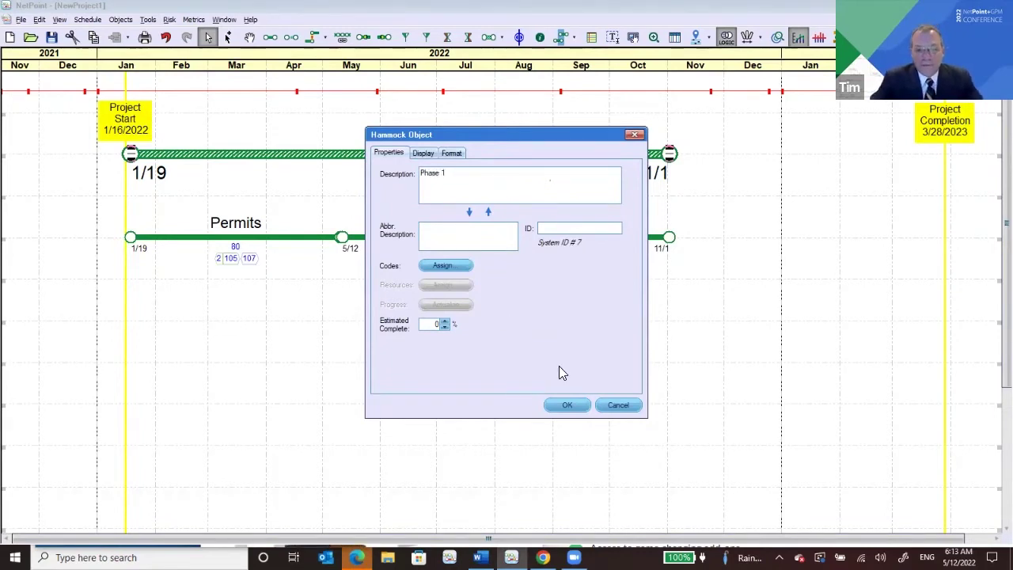
left_click(569, 406)
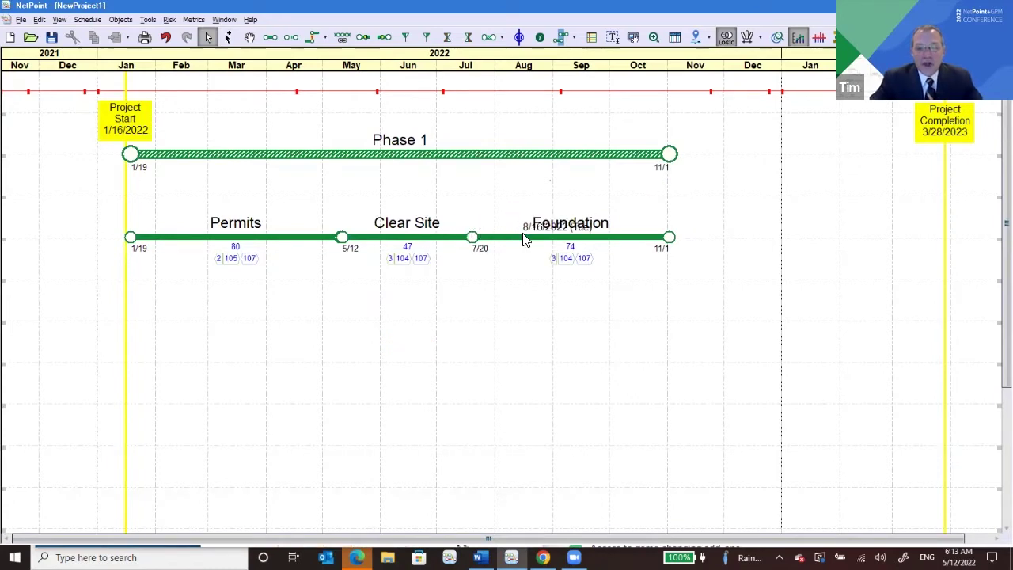
Step: Try Project Completion dates of 10/26/2022, 11/13/2022 and 11/20/2022, and settle the benchmark on 11/12/2022
mouse_move(540, 239)
left_mouse_down()
mouse_move(590, 239)
mouse_move(526, 239)
left_mouse_up()
left_click_drag(933, 109, 649, 147)
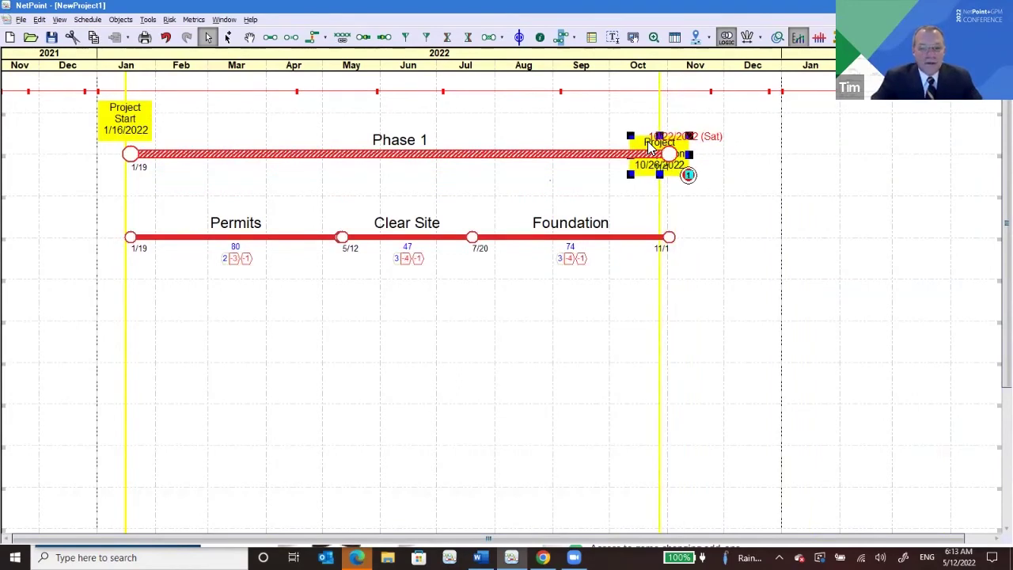
left_click_drag(649, 147, 682, 147)
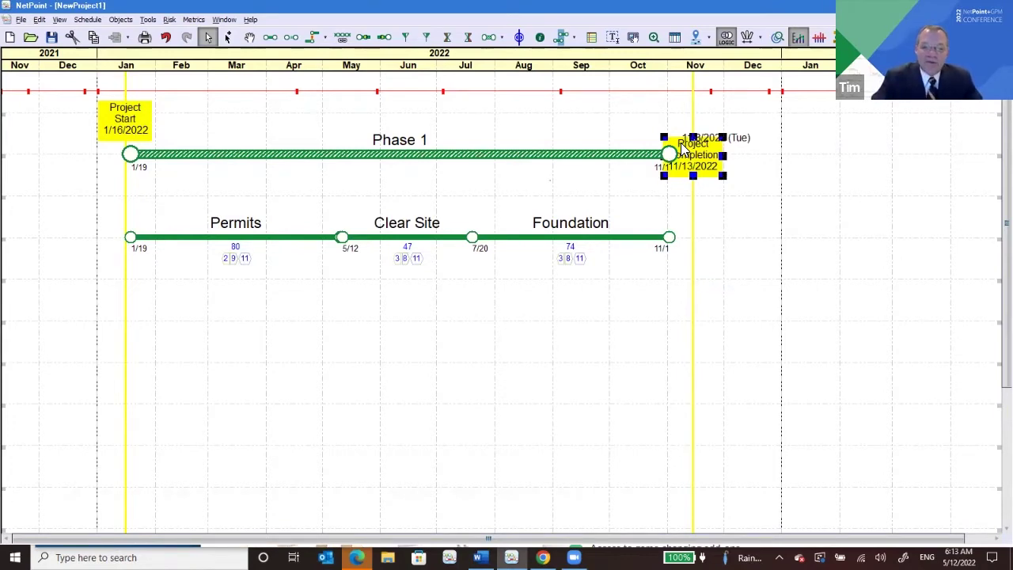
left_click_drag(682, 147, 703, 169)
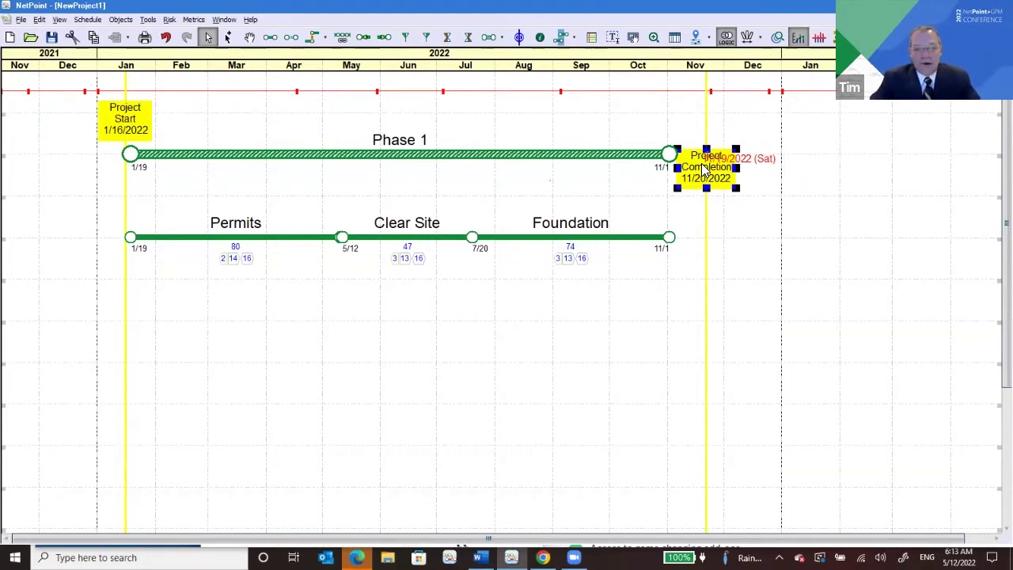
mouse_move(703, 169)
left_mouse_down()
mouse_move(639, 165)
mouse_move(693, 164)
left_mouse_up()
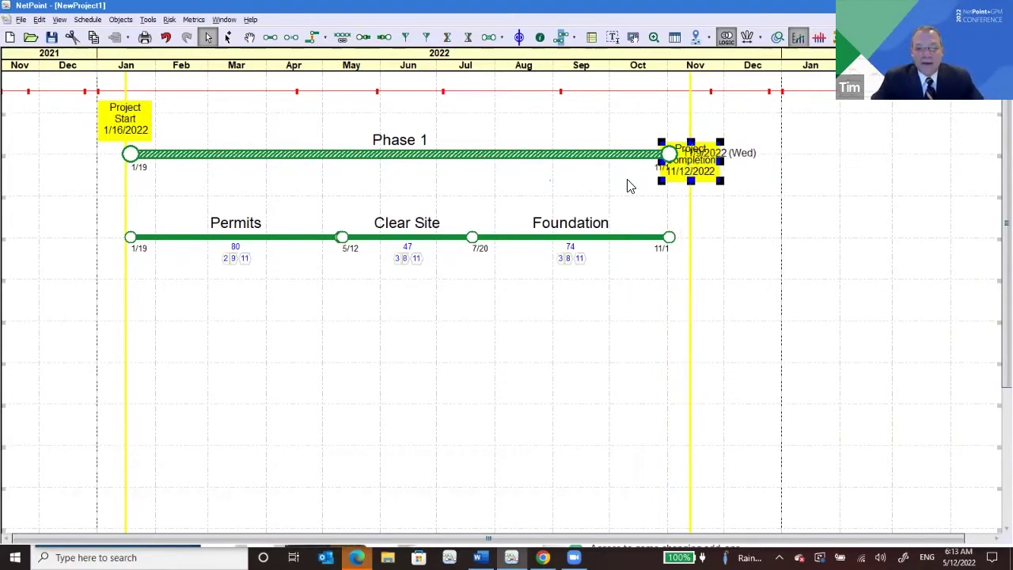
Step: Lower the Clear Site activity one row and delete the link between Permits and Clear Site
left_click(405, 239)
key("Down")
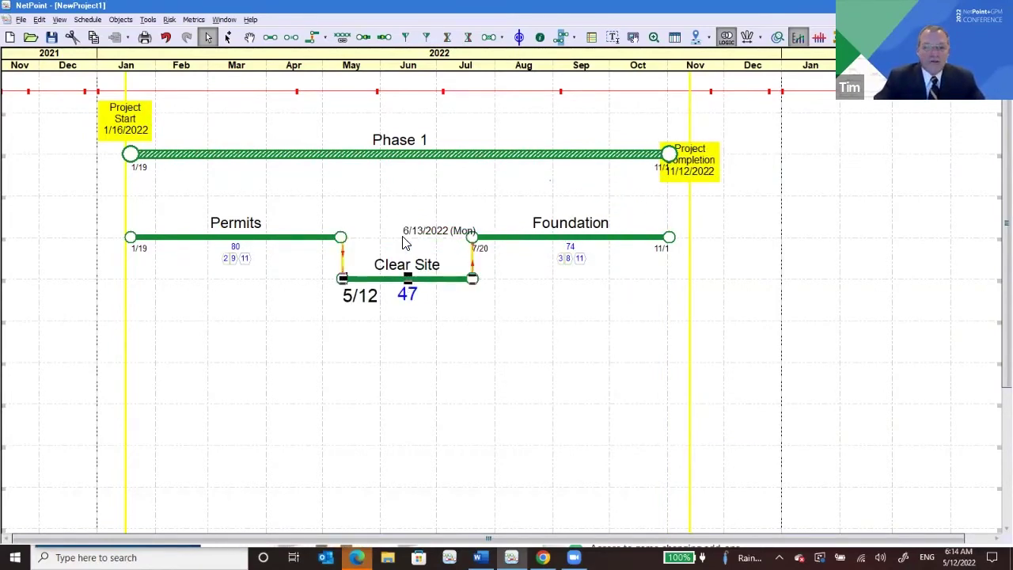
left_click(343, 267)
key("Delete")
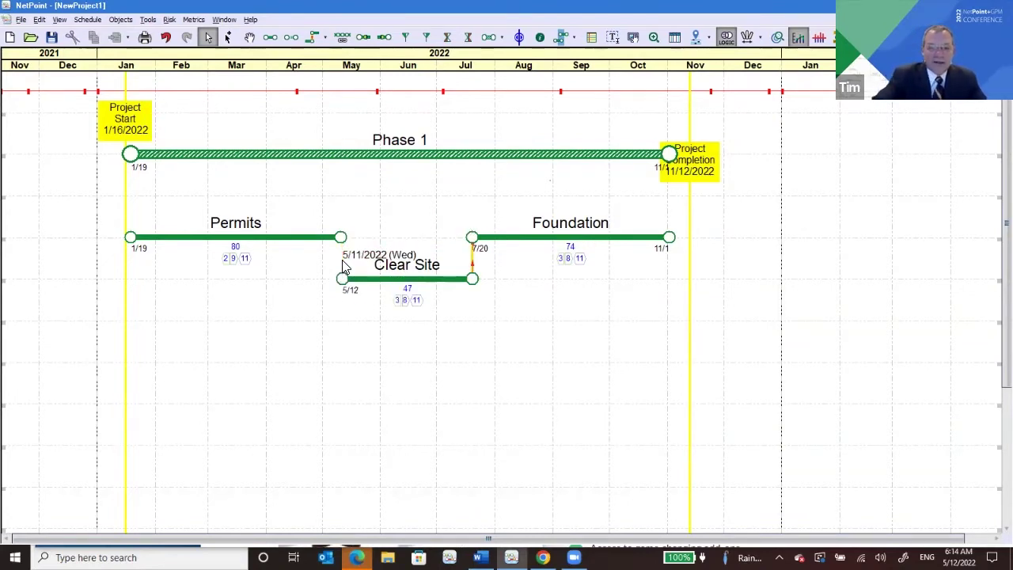
Step: Return Clear Site to the Permits row with a 5/9 start, and move Project Completion to 11/6/2022
left_click(393, 280)
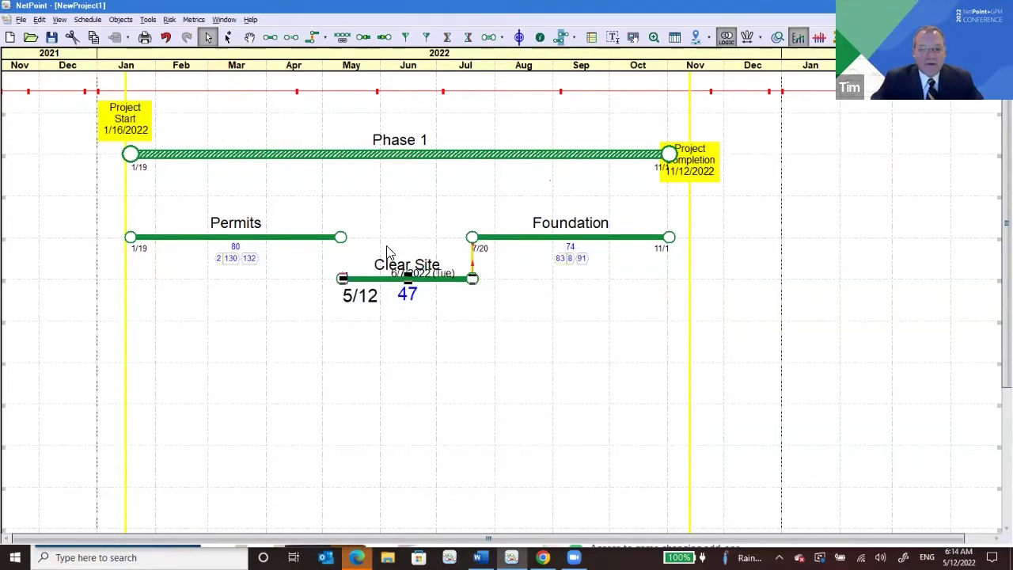
left_click_drag(388, 252, 388, 248)
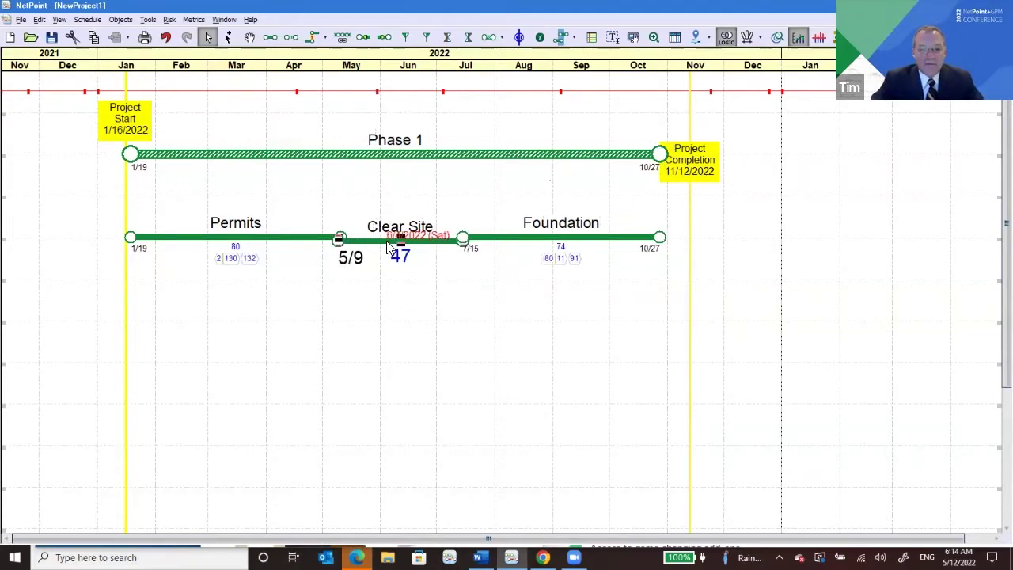
left_click(355, 378)
left_click(699, 163)
left_click_drag(699, 163, 692, 190)
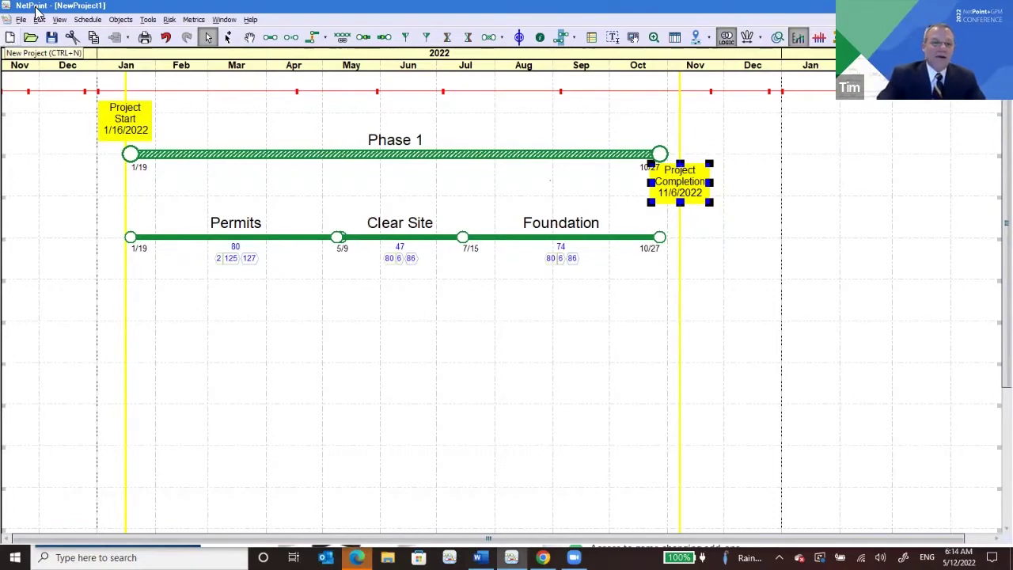
Step: Set the criticality factor to Float in the schedule properties
left_click(87, 20)
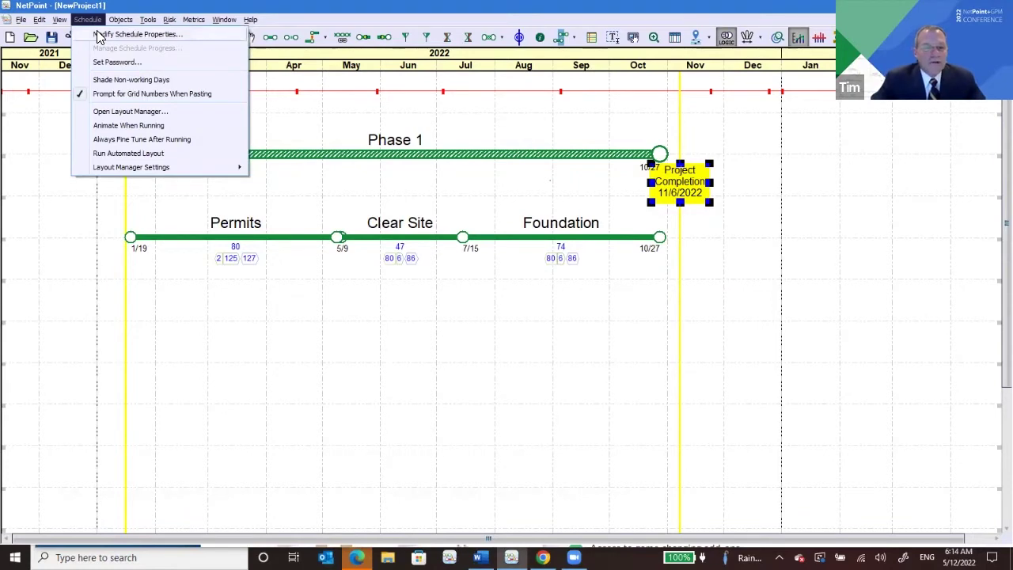
left_click(99, 35)
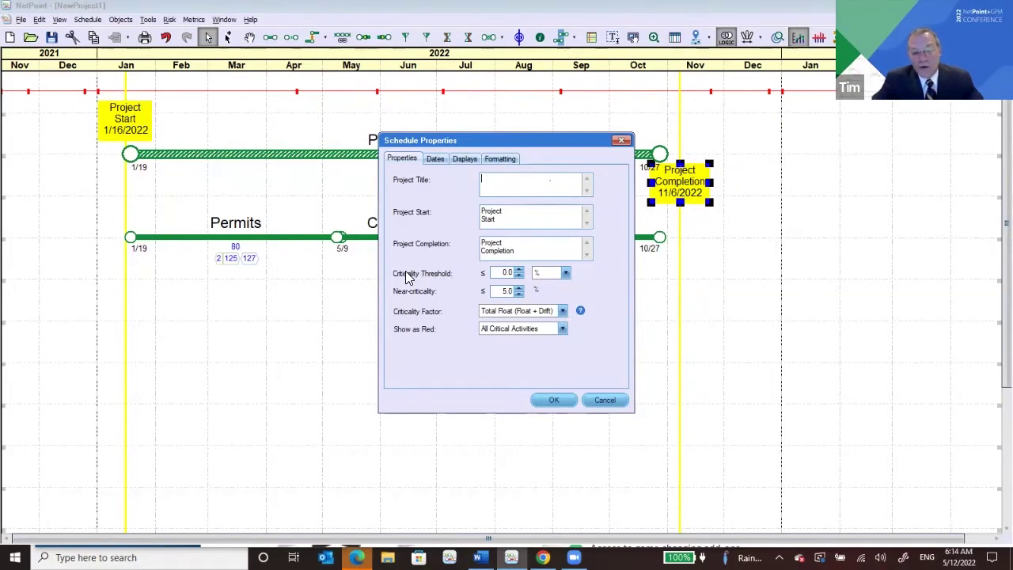
left_click(563, 312)
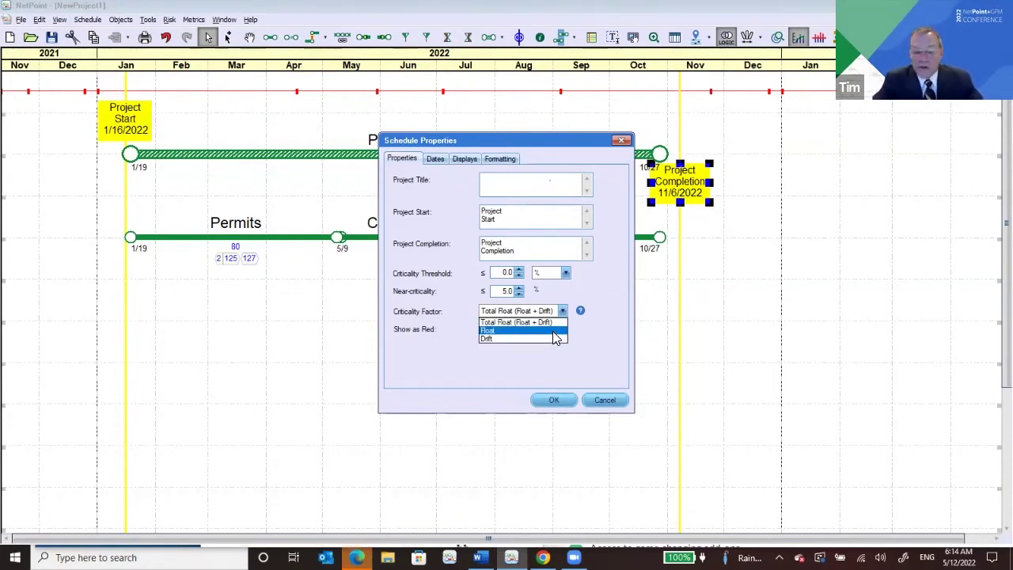
left_click(554, 331)
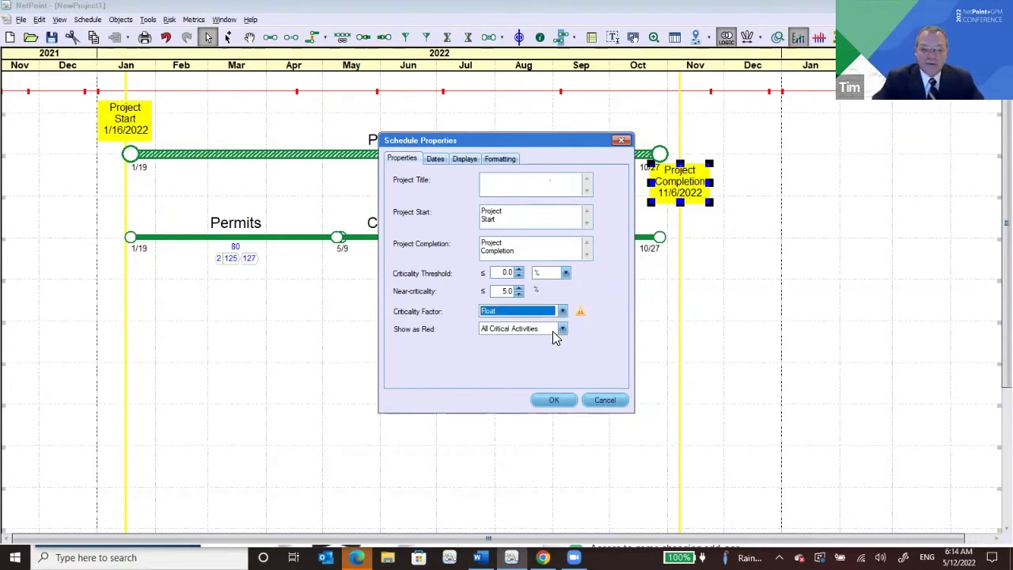
left_click(562, 403)
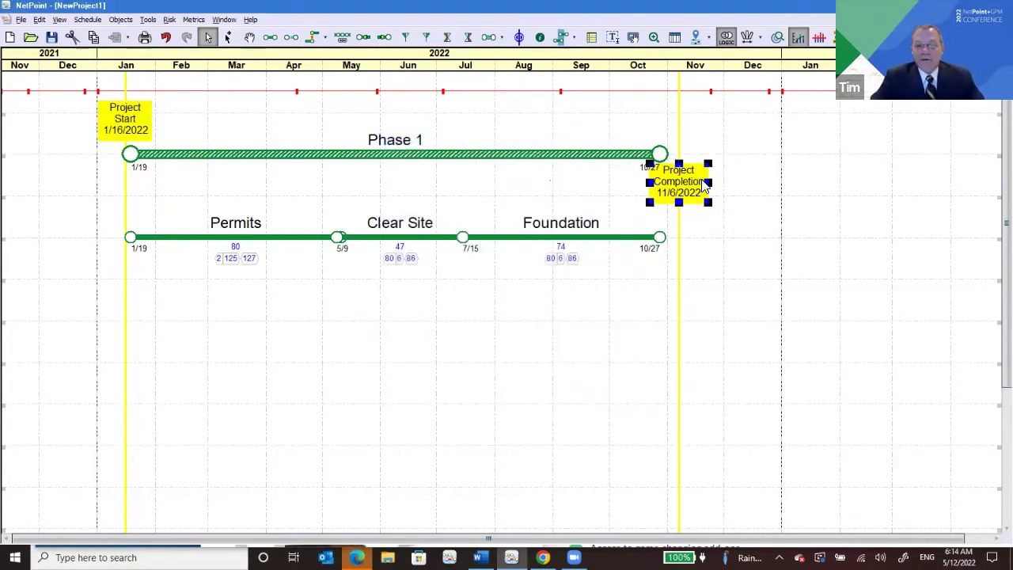
Step: Move Project Completion back to 10/21/2022 to test criticality, and reposition it at 11/22/2022
left_click_drag(707, 184, 667, 192)
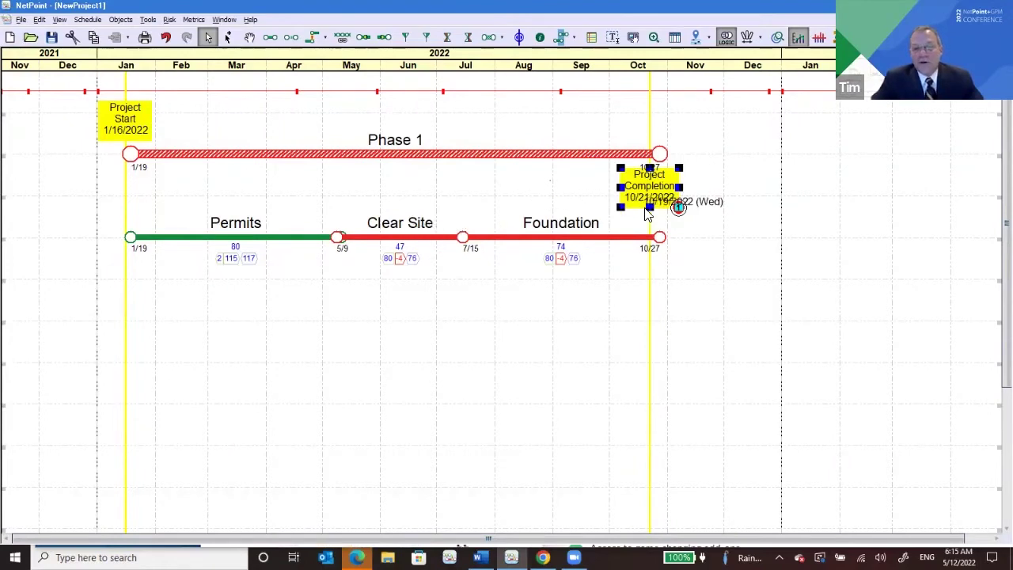
left_click_drag(655, 187, 711, 184)
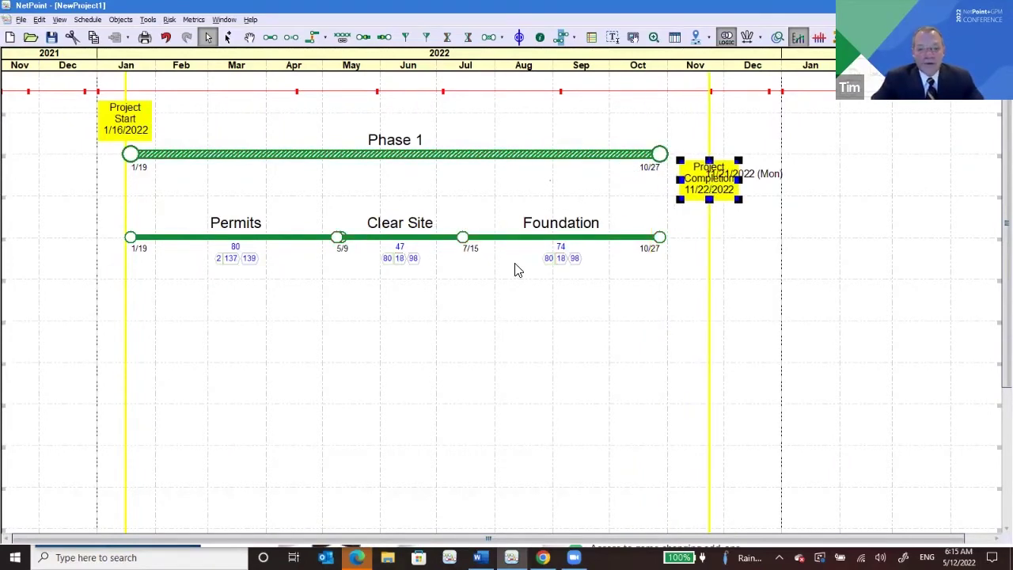
Step: Shift Clear Site with its linked Foundation activity to start on 5/19, and link Permits to Clear Site
left_click_drag(394, 243, 415, 241)
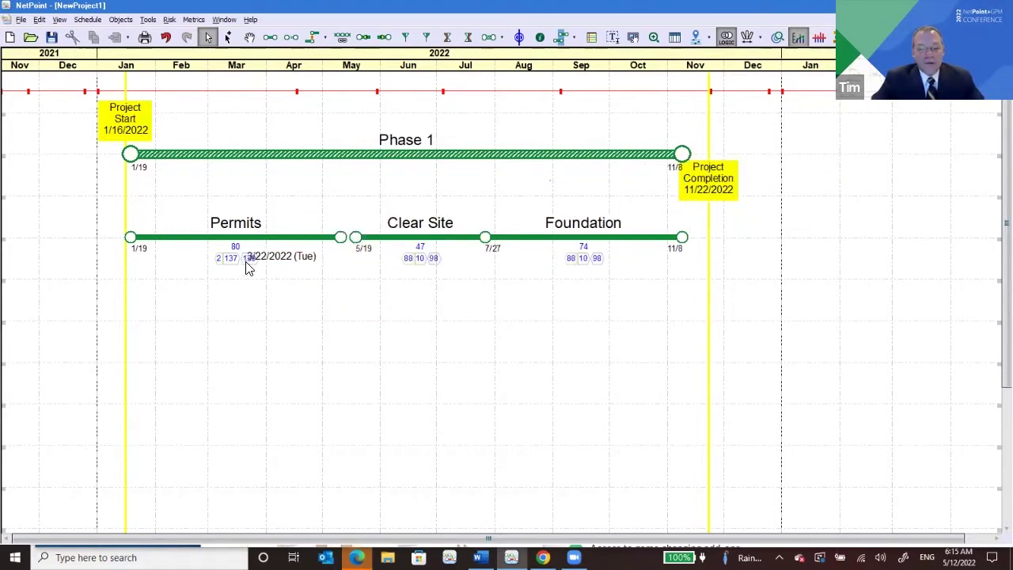
left_click_drag(318, 205, 377, 272)
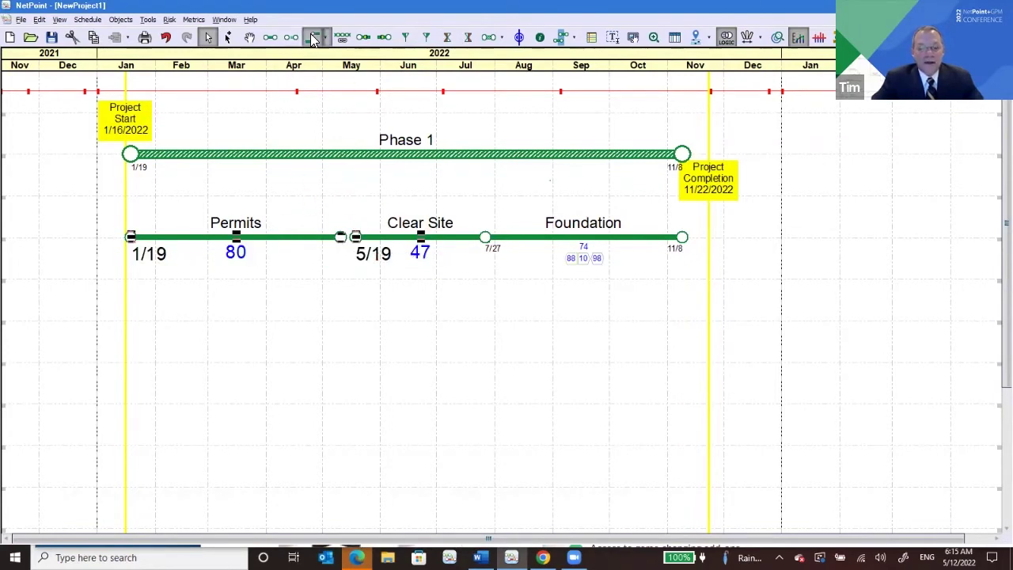
left_click(327, 398)
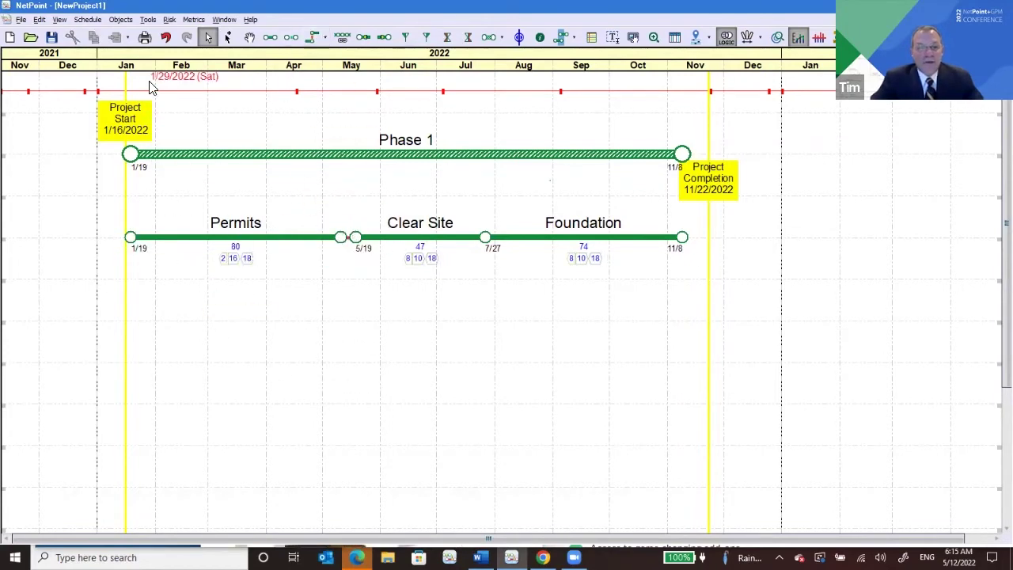
Step: Review the criticality threshold, near-criticality and criticality factor in the schedule properties and accept them as they are
left_click(101, 22)
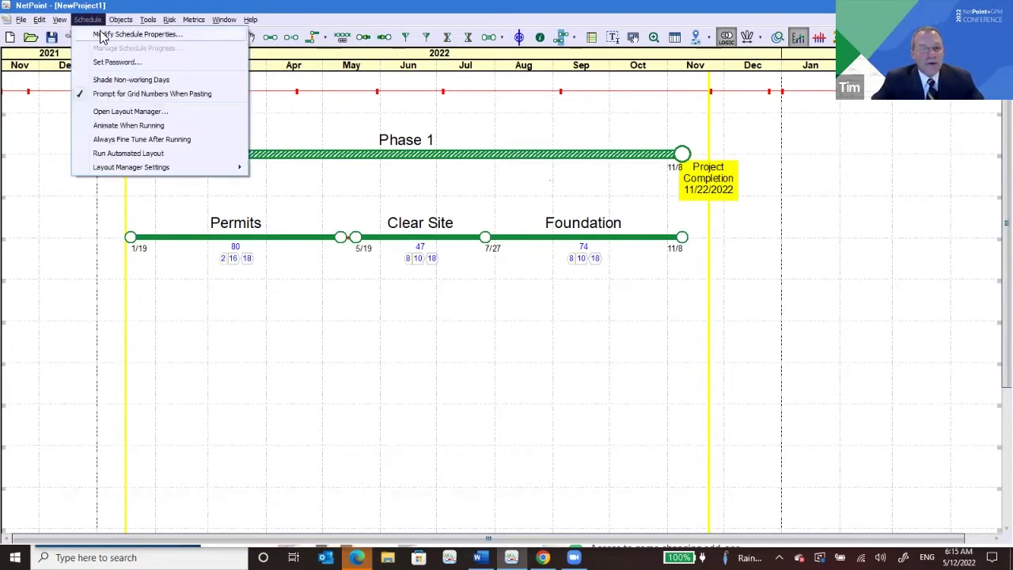
left_click(105, 35)
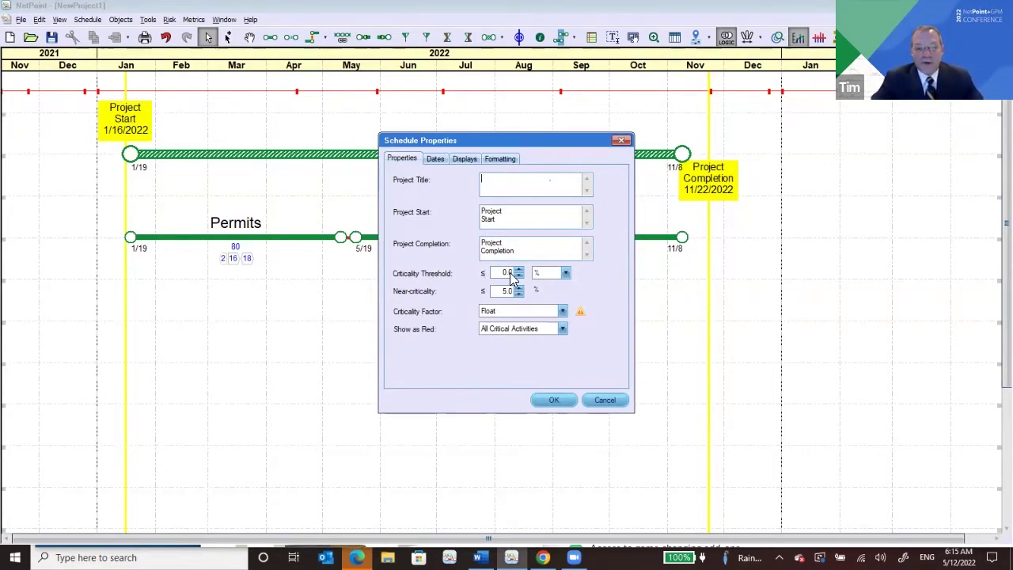
left_click(552, 402)
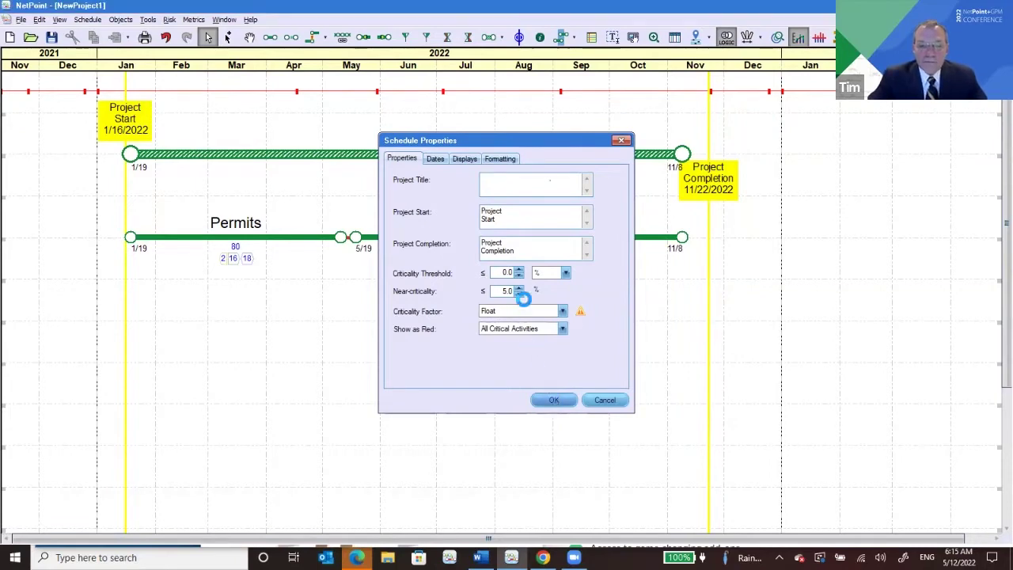
Step: Move Clear Site with its linked Foundation activity to start on 6/1, and display the gap on the link from Permits to Clear Site
left_click_drag(307, 241, 381, 240)
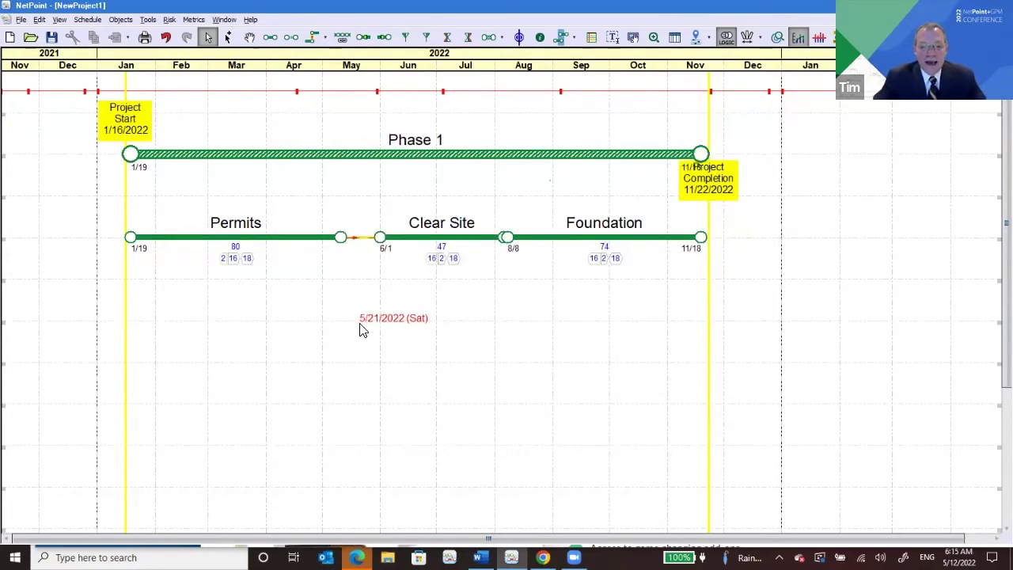
double_click(358, 239)
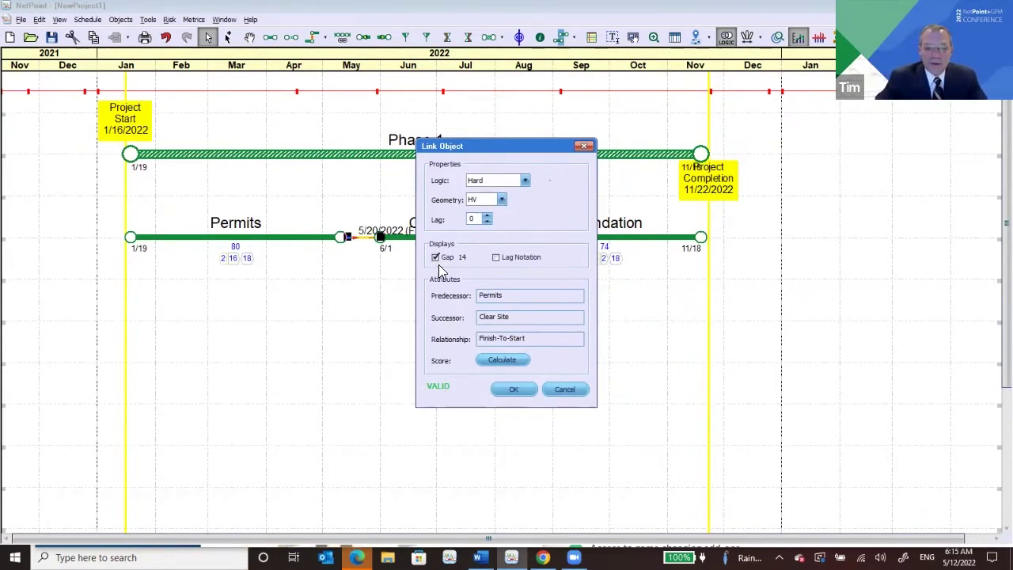
left_click(514, 389)
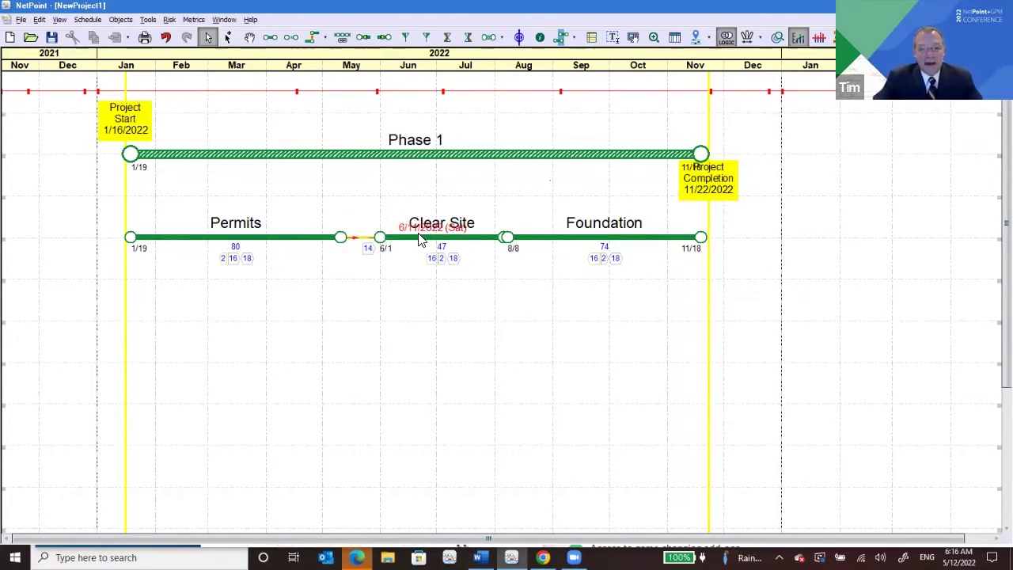
left_click(553, 239)
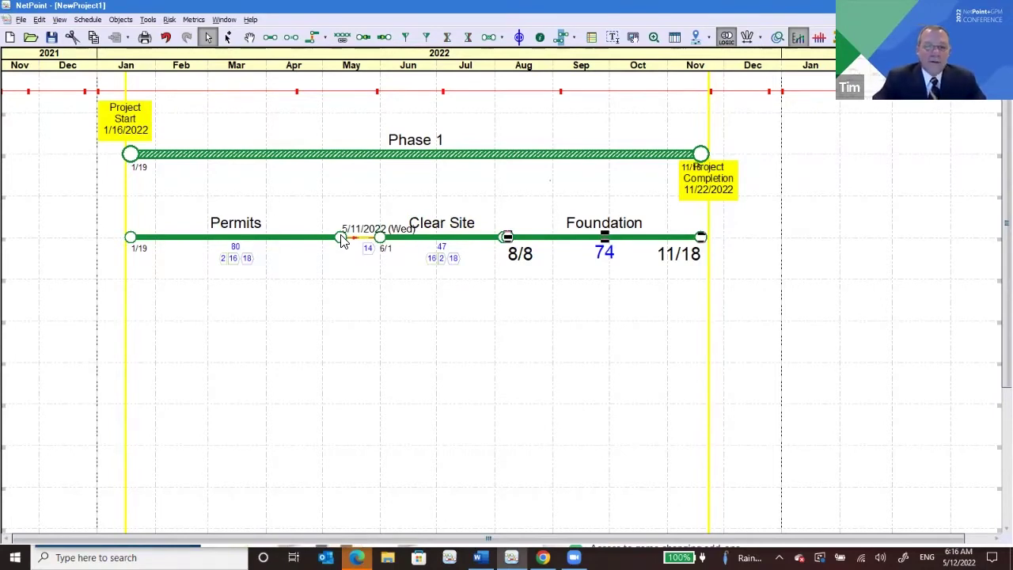
Step: Embed a start node on the Clear Site activity at 6/14/2022, keeping its Constant behavior
left_click(365, 40)
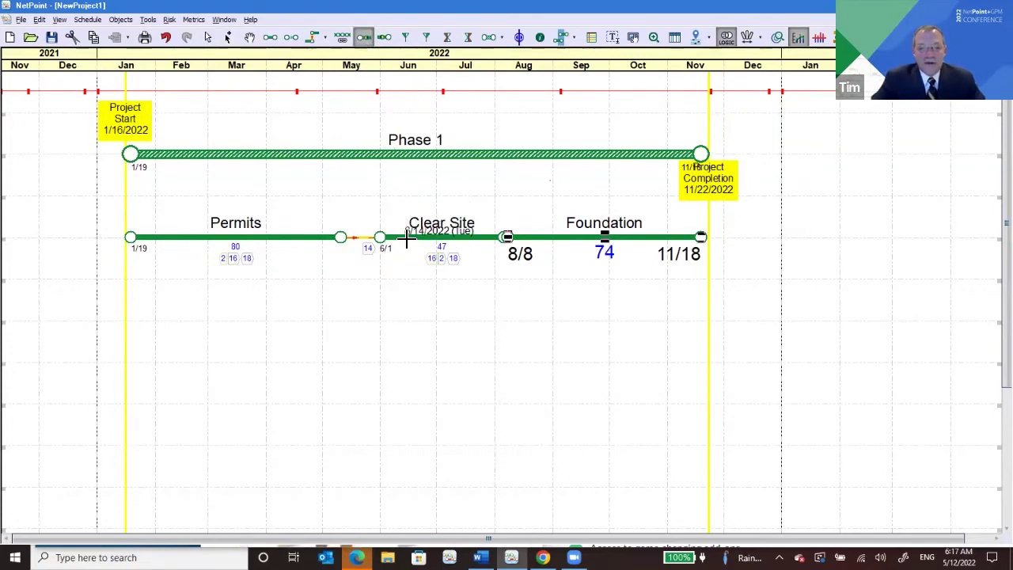
left_click(406, 237)
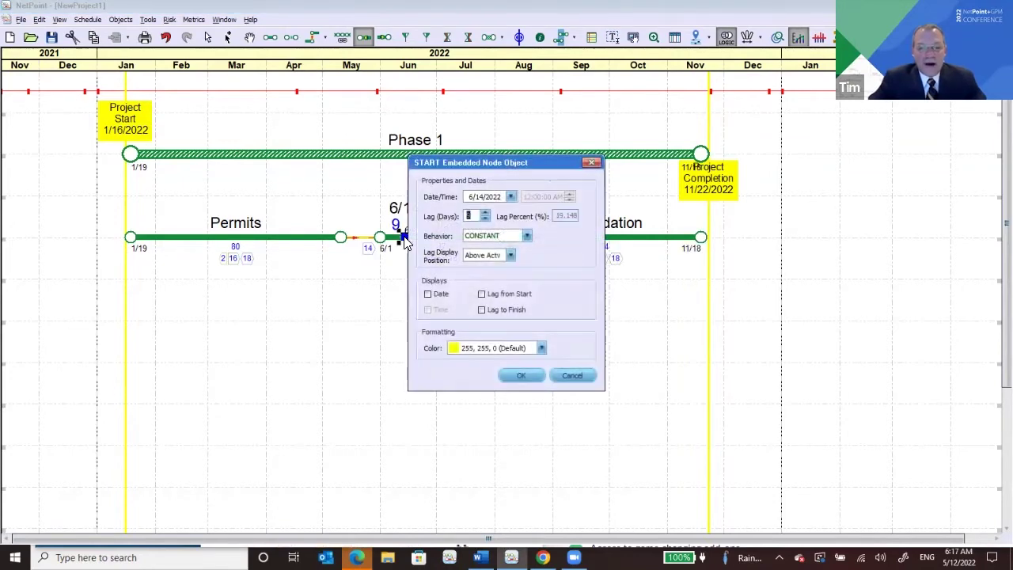
left_click(521, 375)
Step: Draw a Fencing activity from 6/22 to 8/19 below Clear Site and link it from the embedded node
left_click(270, 38)
left_click_drag(422, 290, 531, 314)
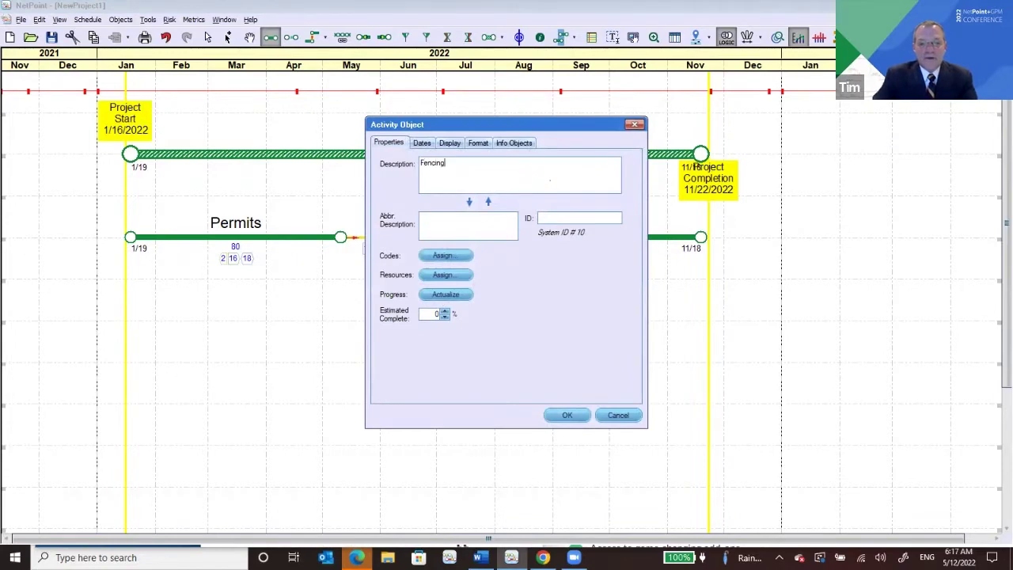
left_click(565, 414)
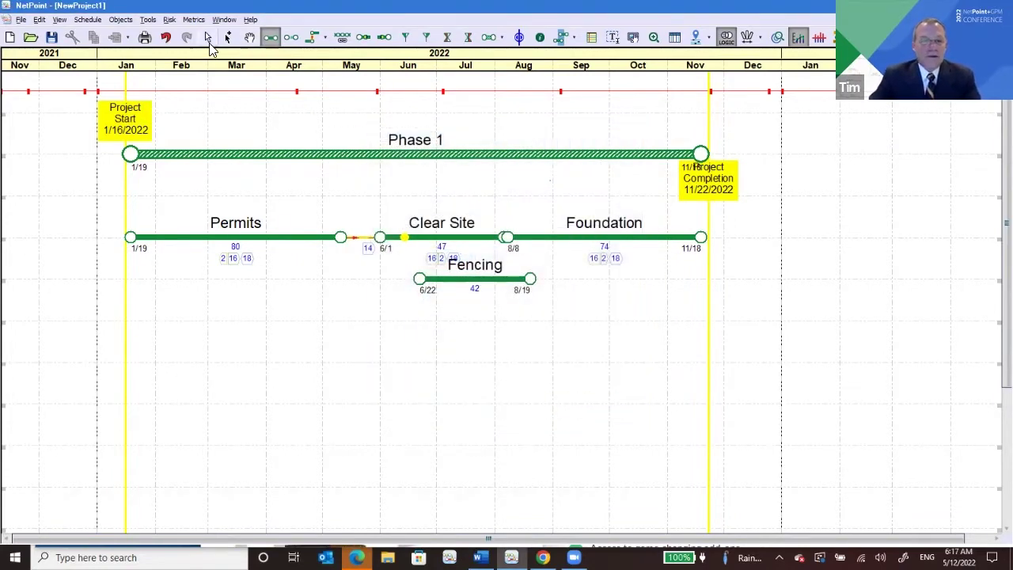
left_click(209, 41)
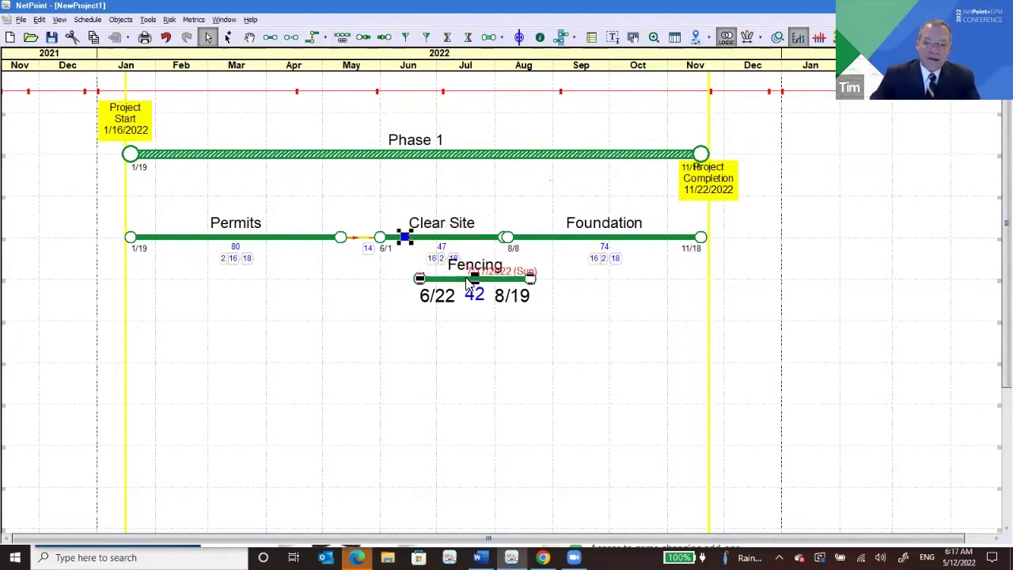
left_click(315, 38)
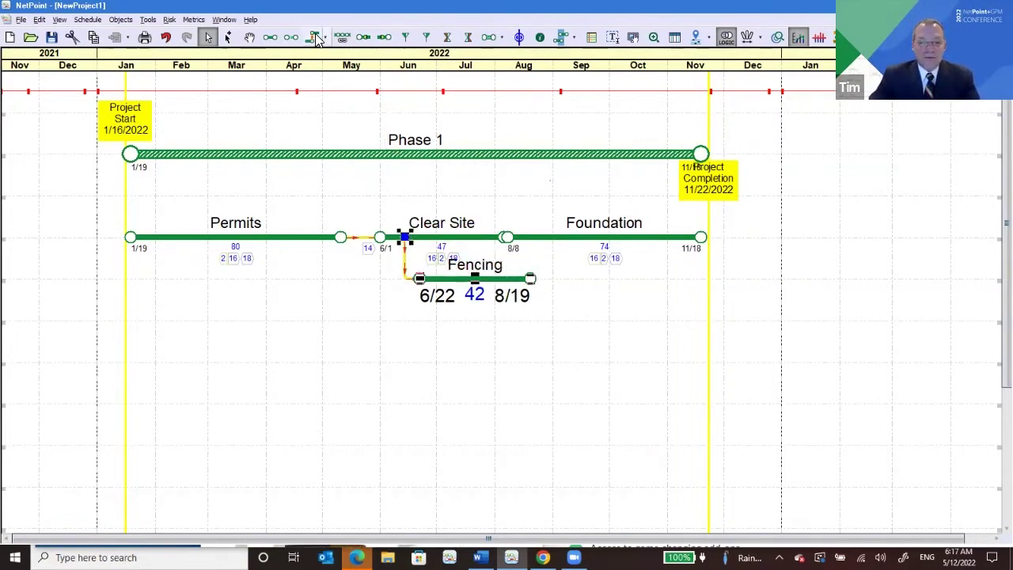
left_click(497, 441)
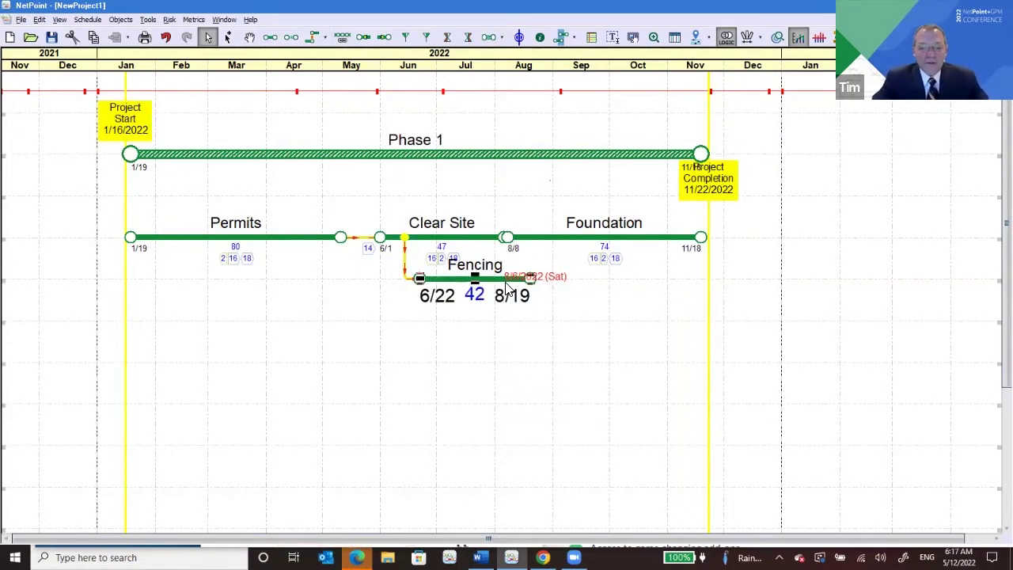
Step: Pull the schedule back so Permits starts 1/17, Clear Site 5/9 and Fencing 5/20, and place Fencing one row lower
left_click_drag(507, 289, 506, 290)
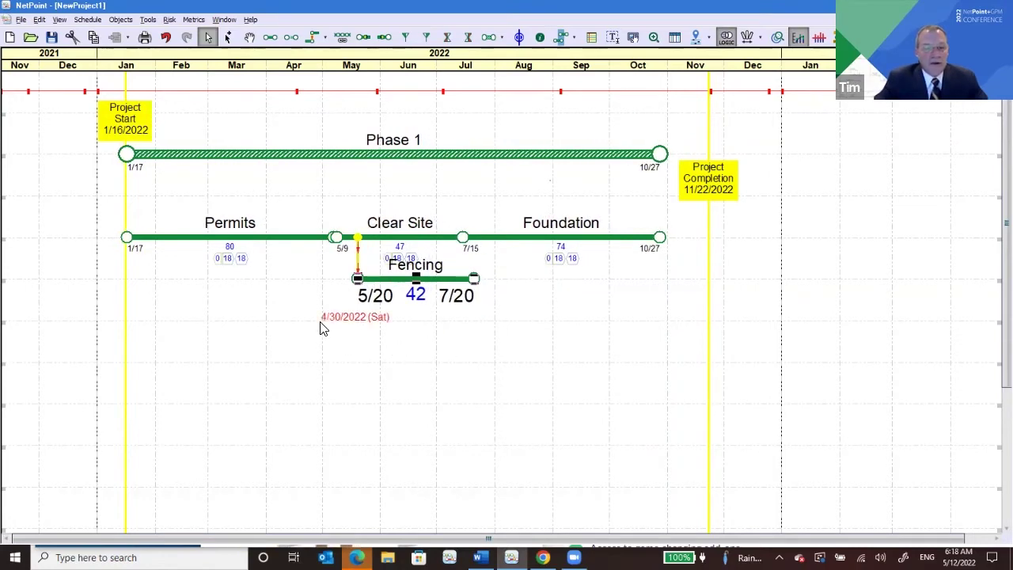
left_click(208, 321)
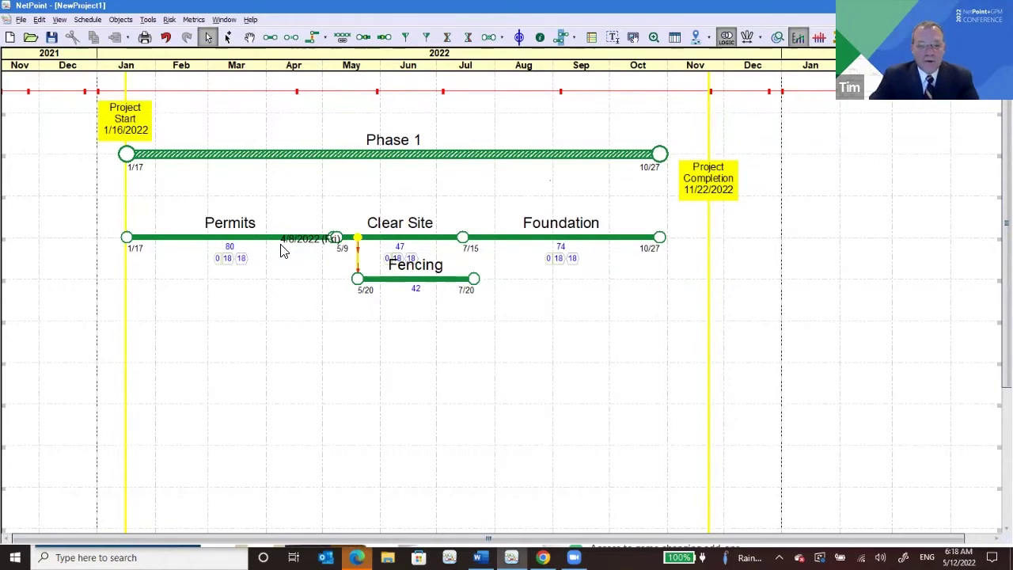
left_click_drag(385, 389, 477, 406)
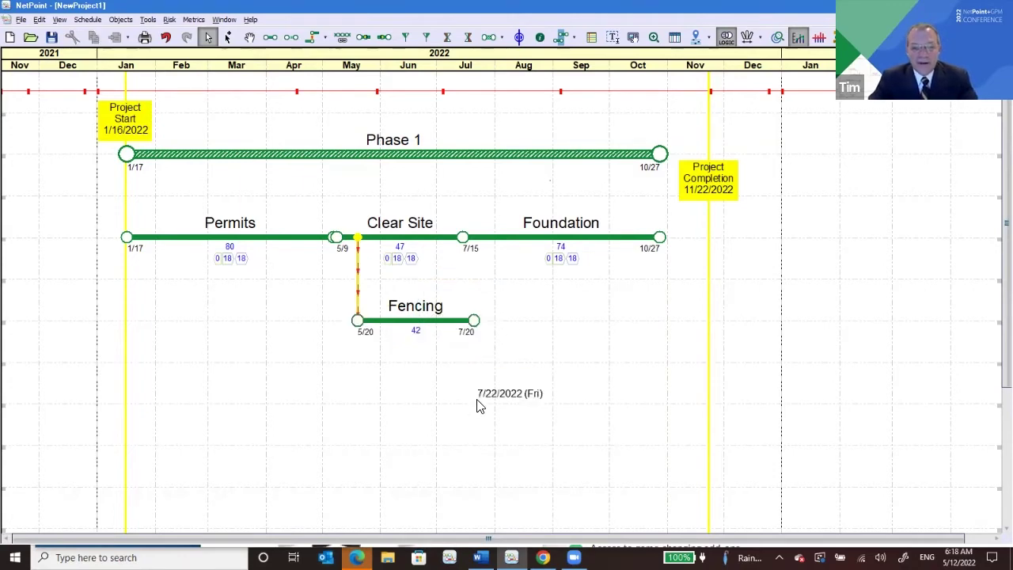
Step: Move Project Completion to 10/5/2022 and display the float on the Fencing activity
left_click_drag(705, 176, 621, 388)
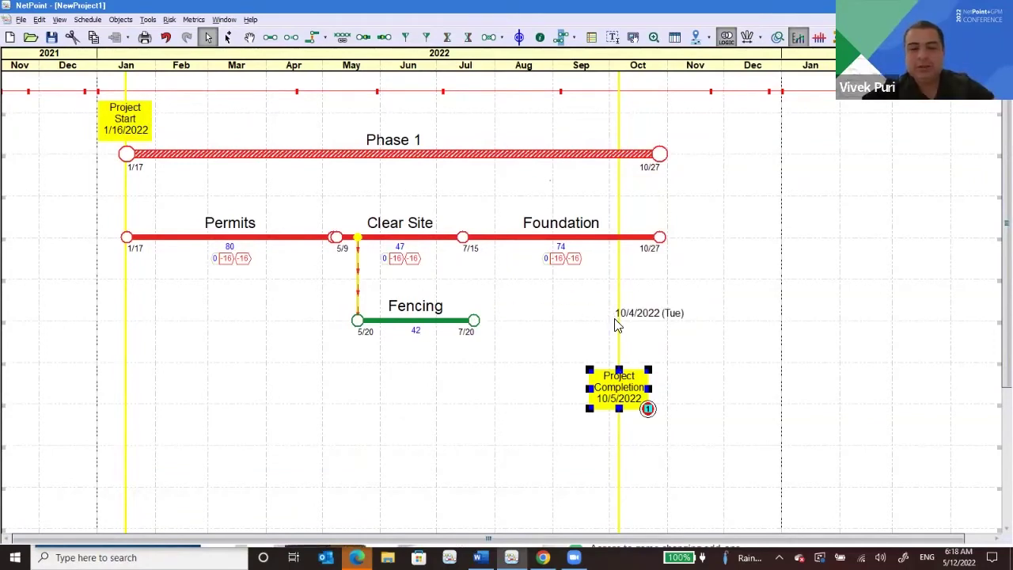
left_click(457, 321)
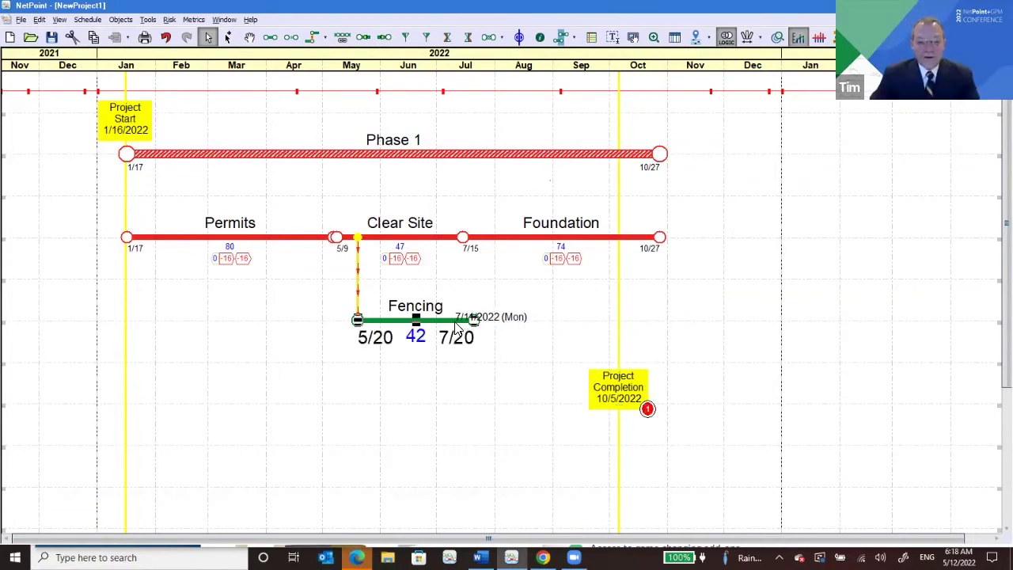
double_click(456, 321)
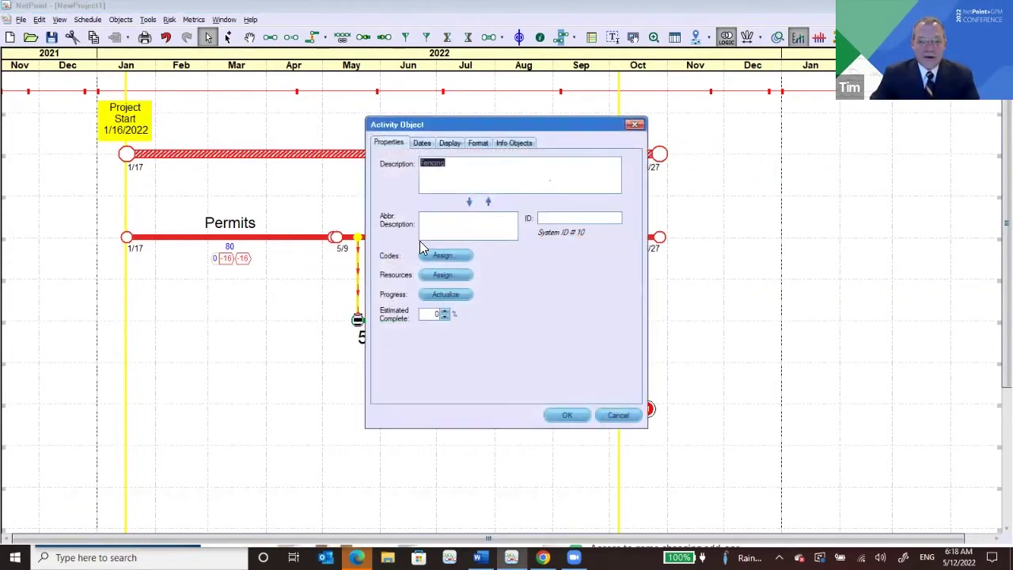
left_click(449, 143)
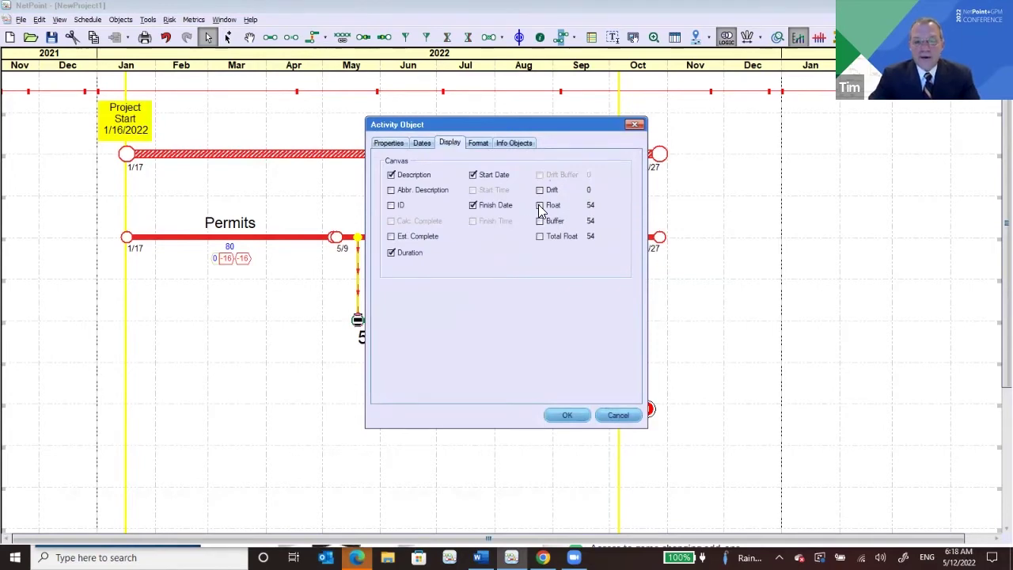
left_click(565, 417)
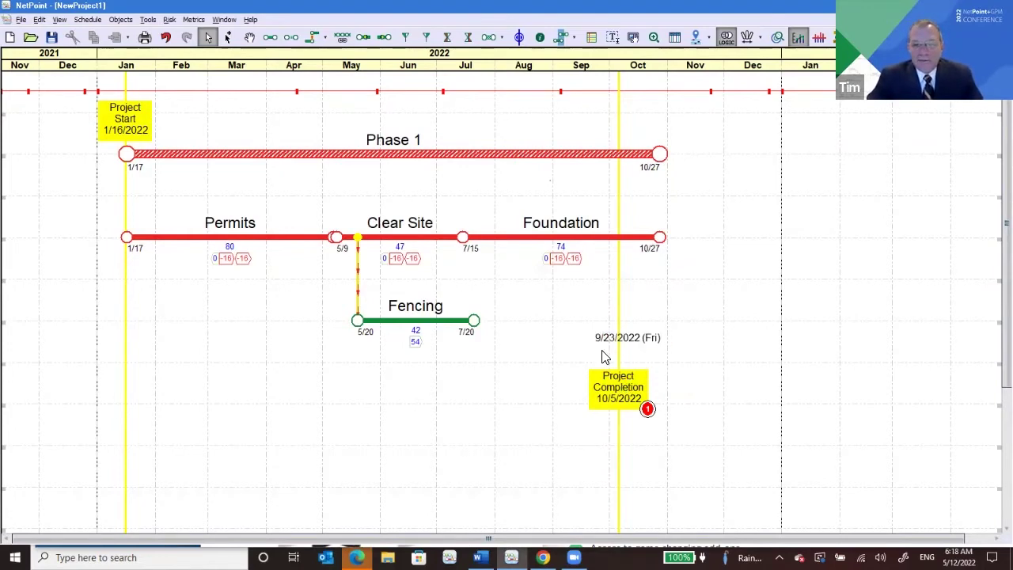
Step: Test Project Completion in early July, return it to 11/18/2022, and move Phase 1 and its activities lower on the canvas
left_click_drag(622, 391, 548, 417)
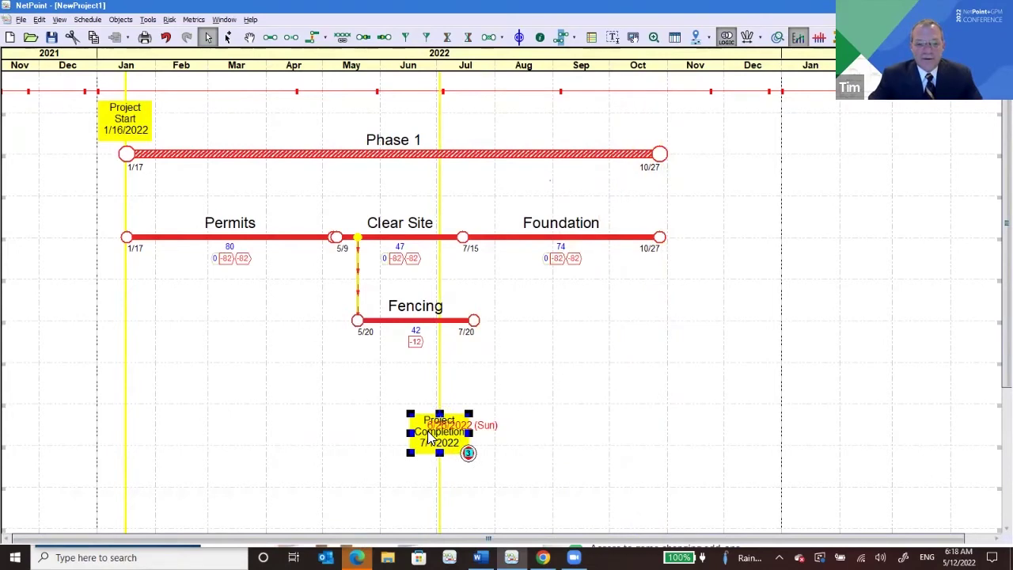
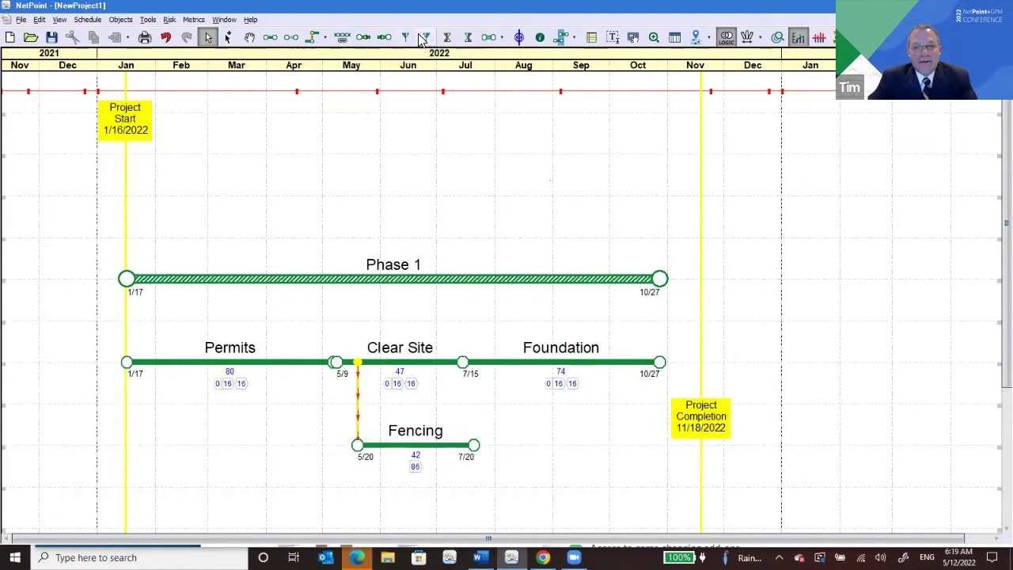
Step: Place a finish milestone named End Phase 1 on 11/10 above the Phase 1 hammock
left_click(427, 38)
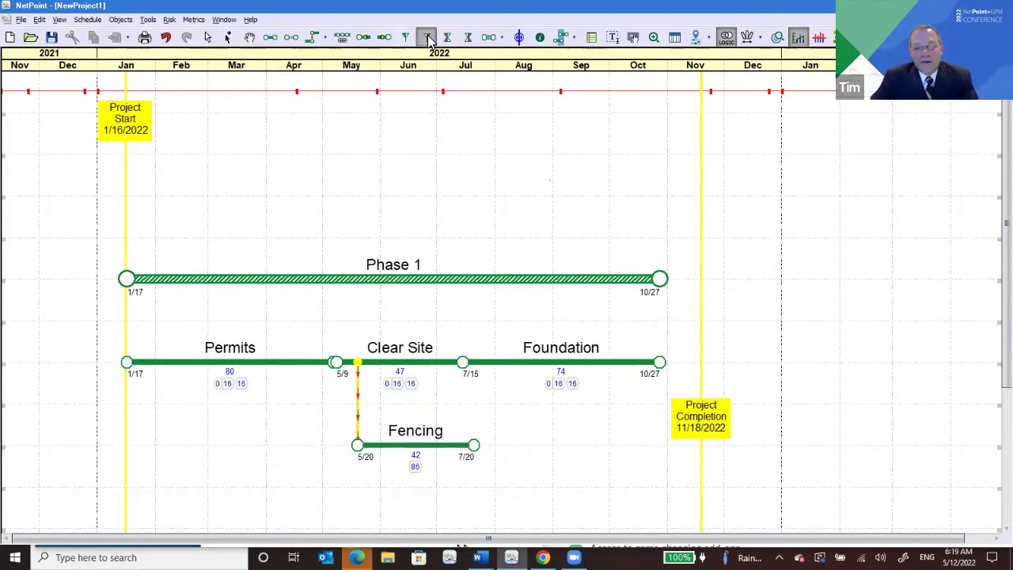
left_click(685, 133)
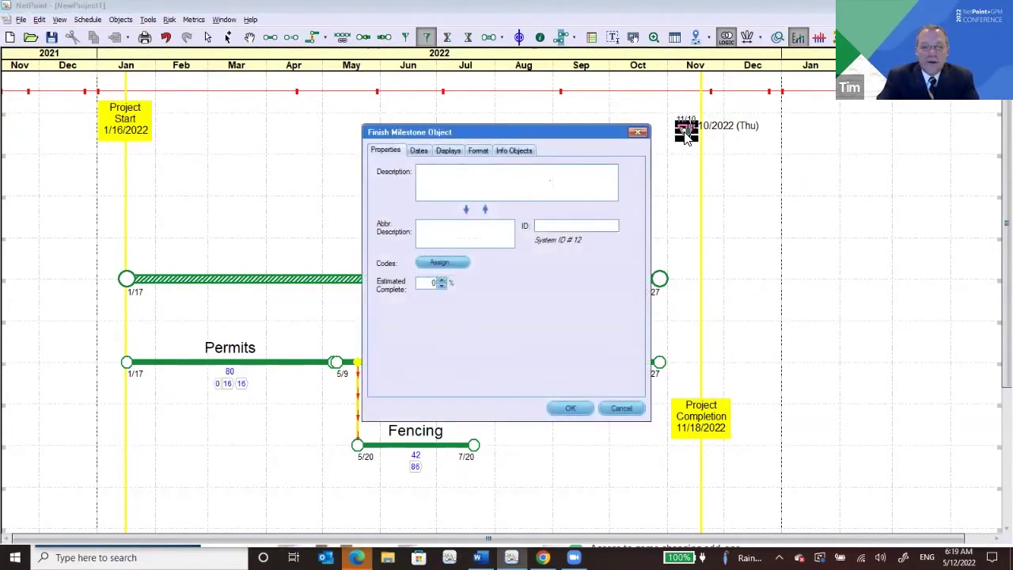
type("End Phase 1")
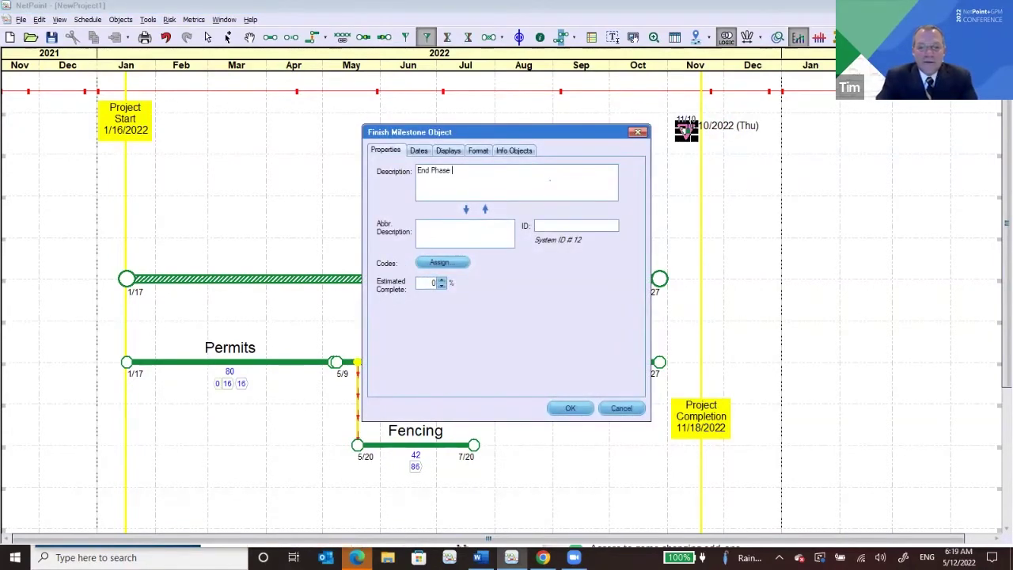
left_click(568, 408)
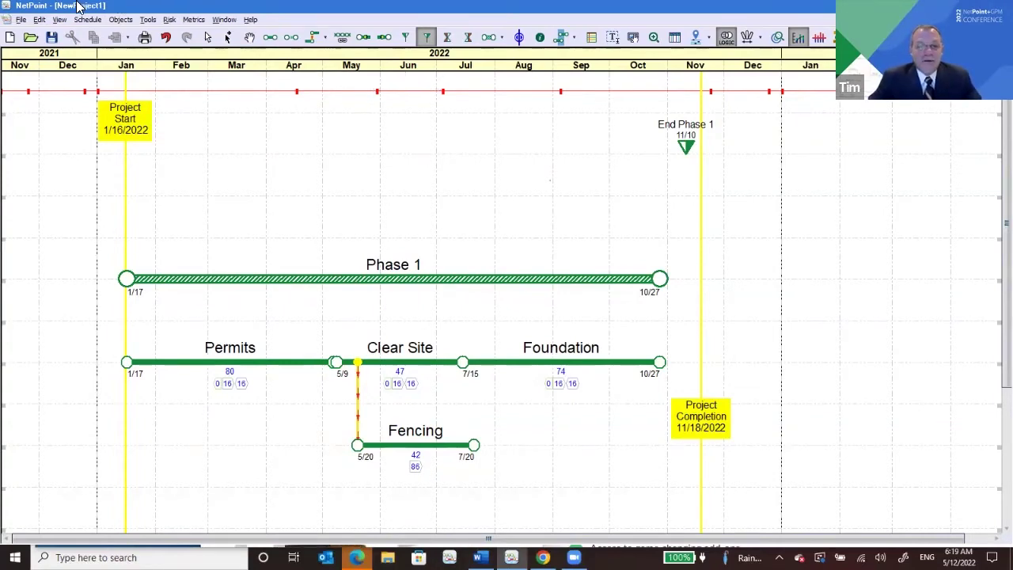
Step: Link Foundation to the End Phase 1 milestone aligned at 10/27, and move the activities below the hammock one row lower
left_click(207, 38)
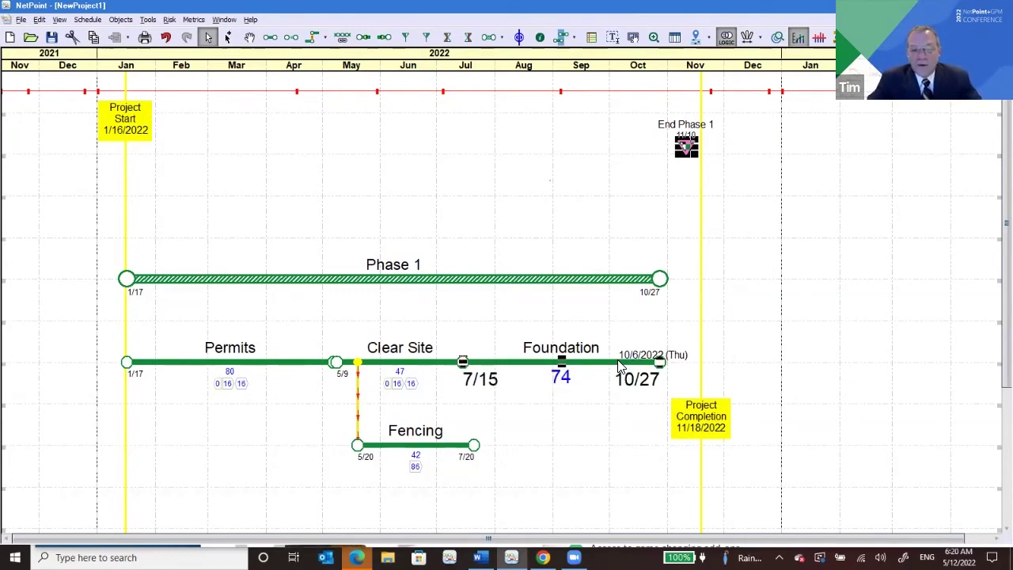
left_click(313, 39)
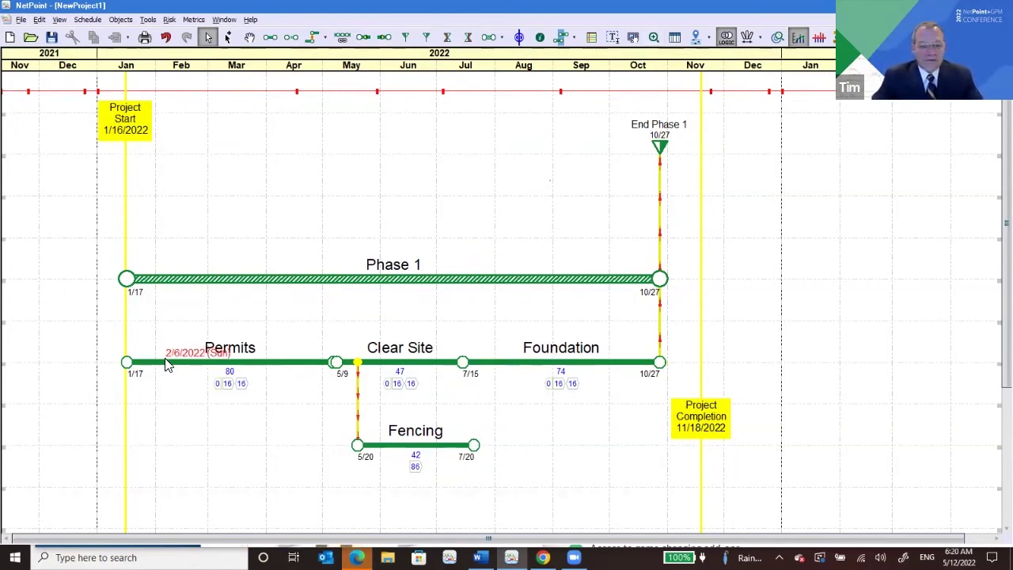
left_click_drag(109, 332, 671, 472)
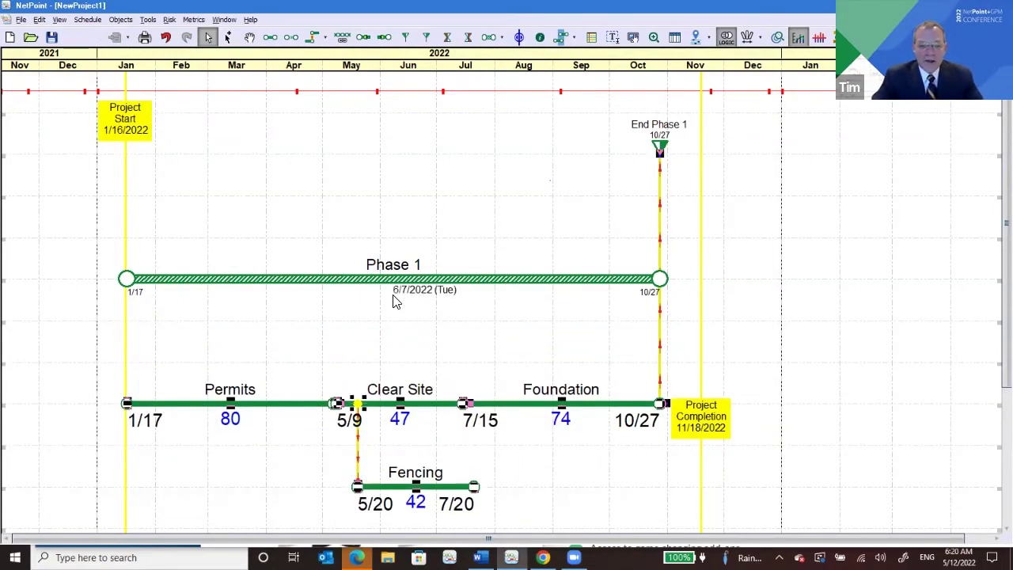
Step: Add a yellow shade across the area above the Phase 1 hammock with Horizontal orientation and Canvas Background behavior
left_click(559, 39)
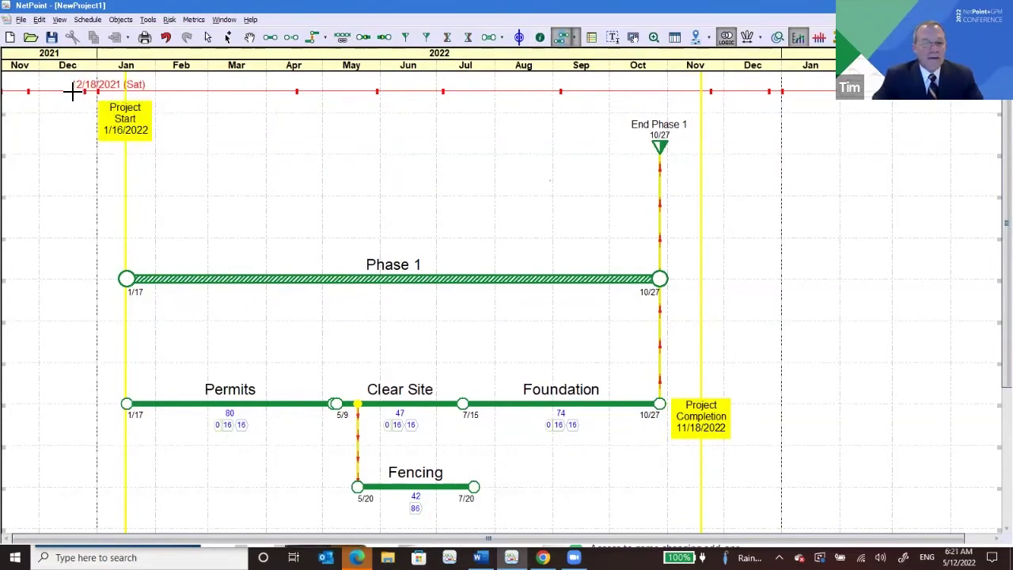
left_click_drag(71, 91, 829, 229)
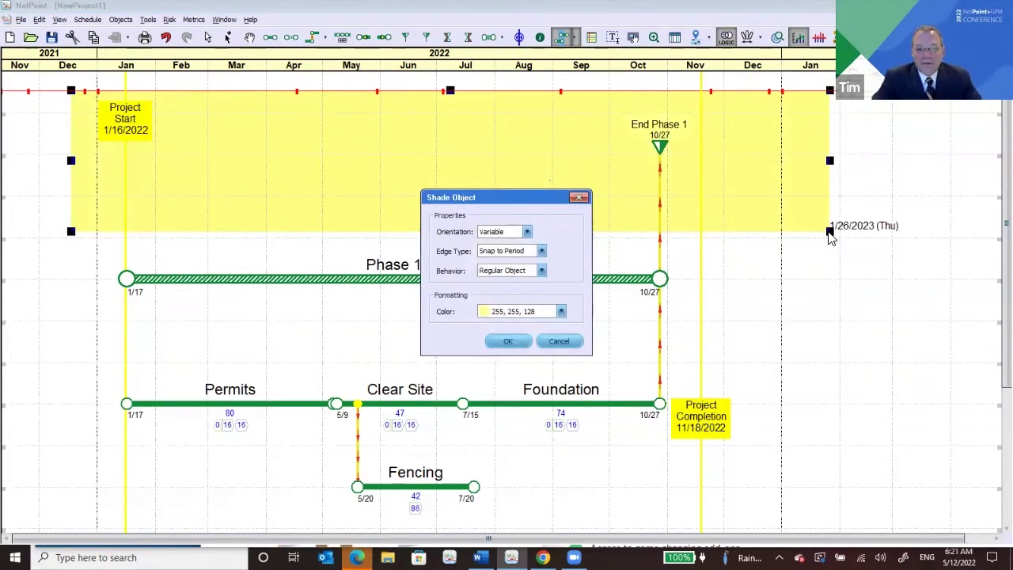
left_click(528, 231)
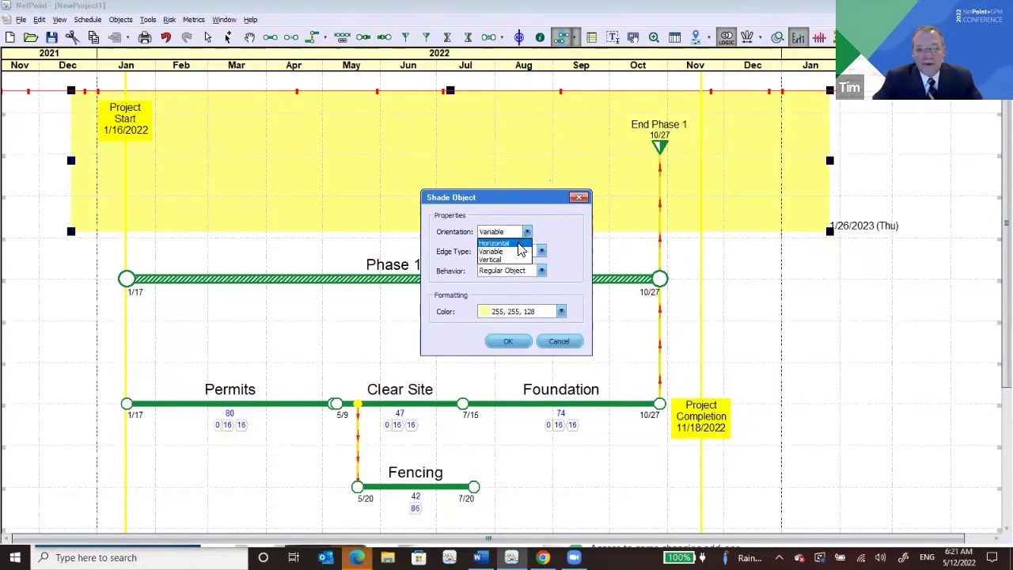
left_click(518, 244)
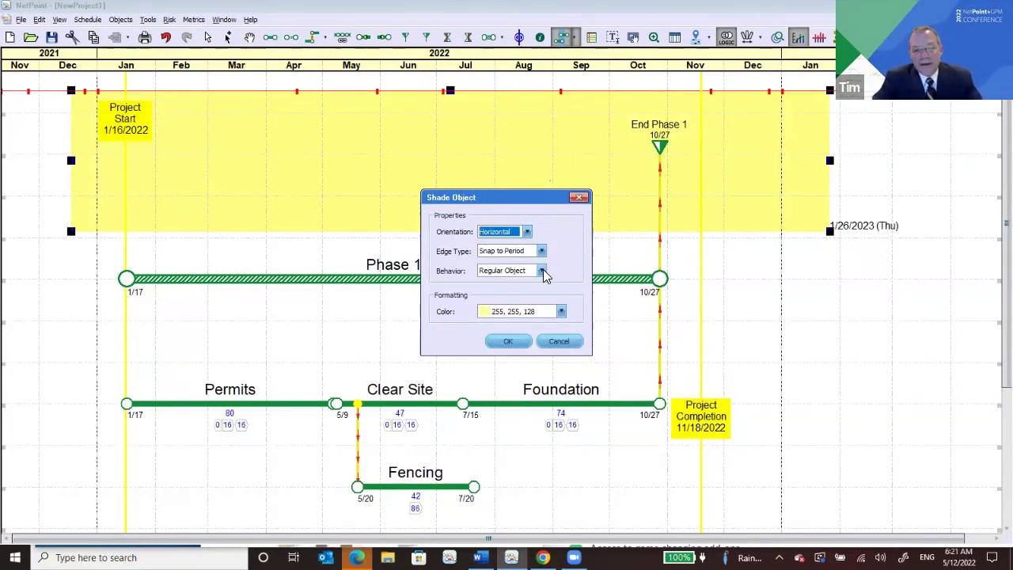
left_click(541, 270)
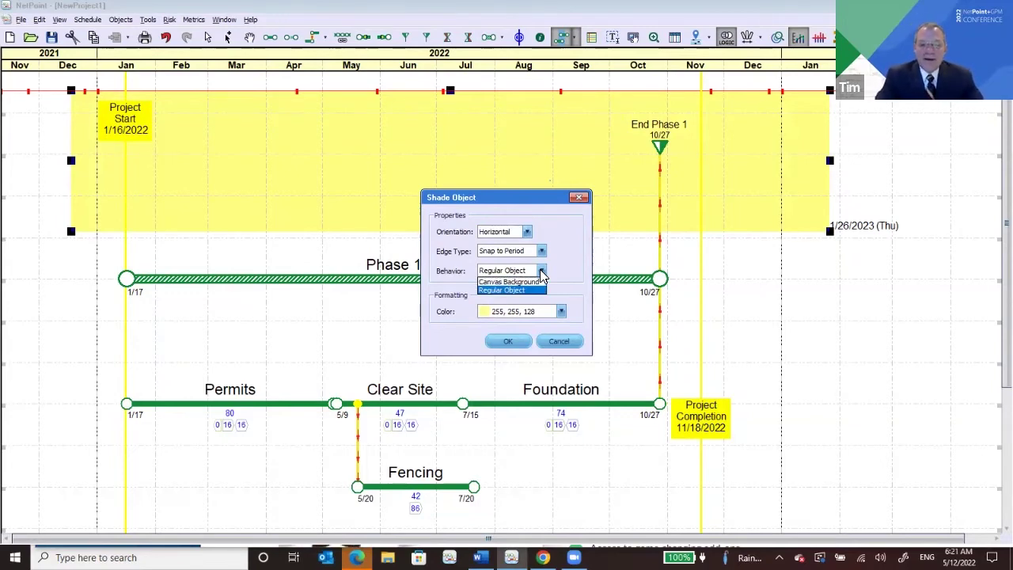
left_click(541, 273)
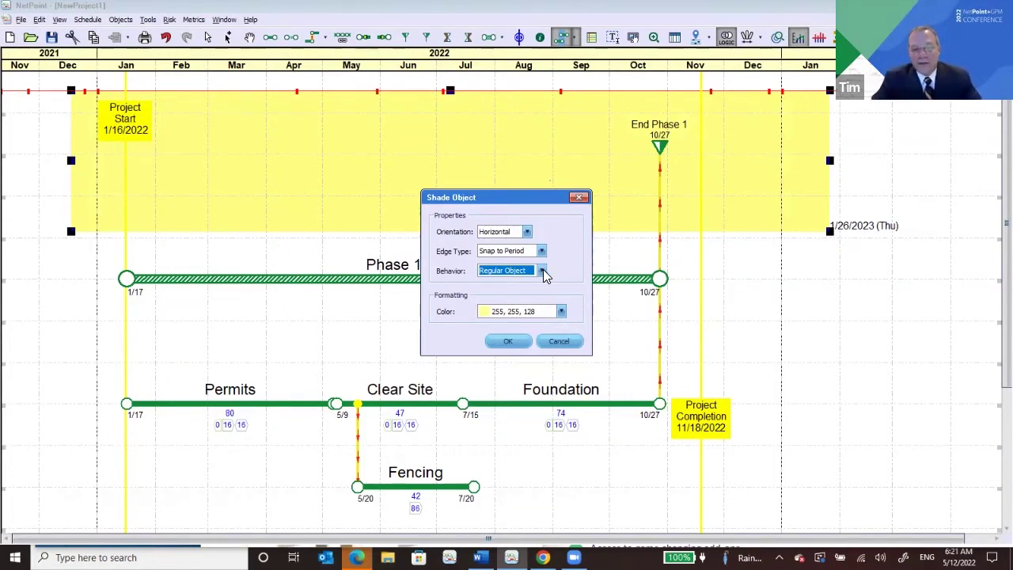
left_click(542, 272)
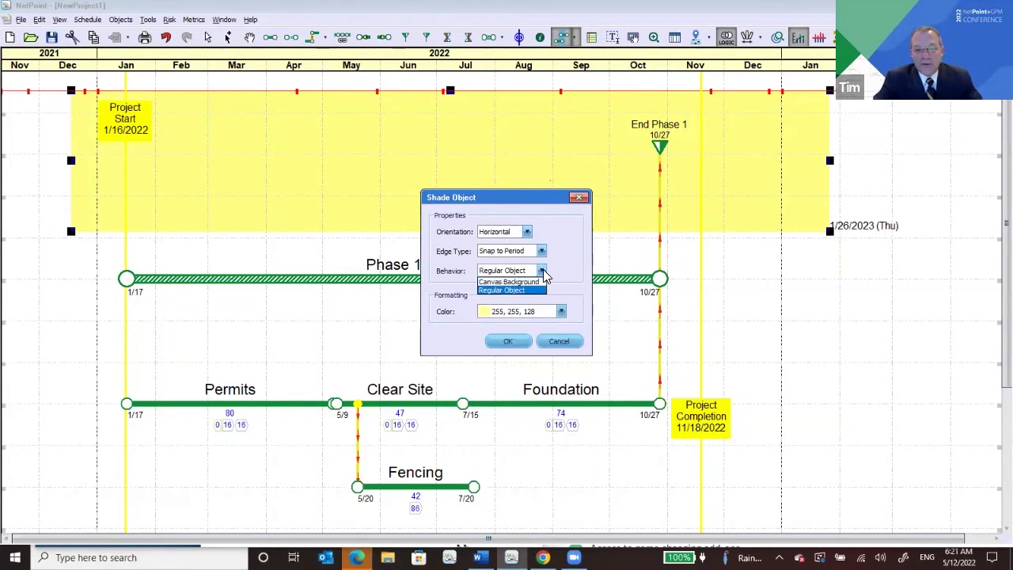
left_click(531, 281)
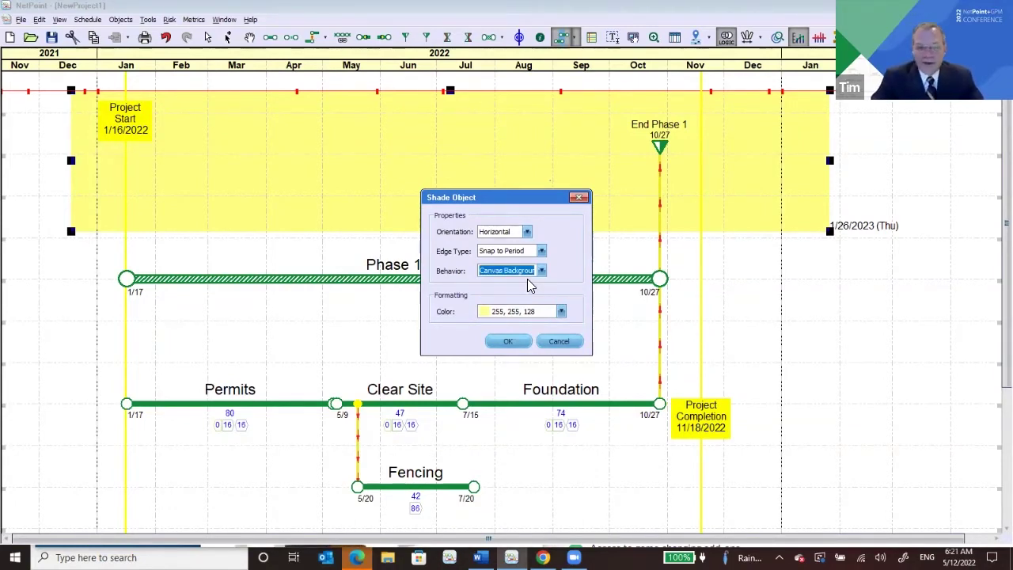
left_click(515, 340)
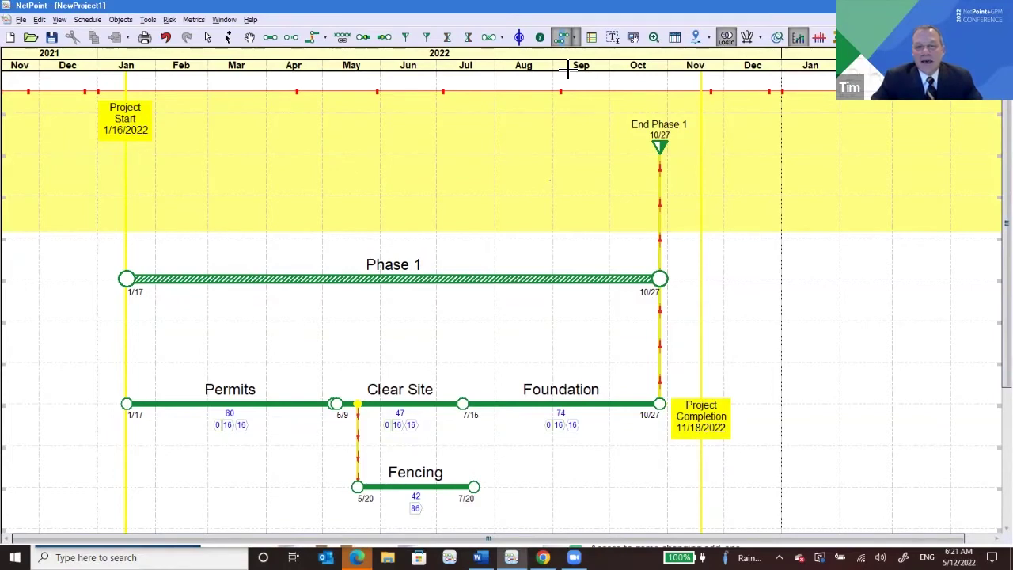
Step: Add the text label "Milestone Section" in the shaded band, between Project Start and the End Phase 1 milestone
left_click(612, 42)
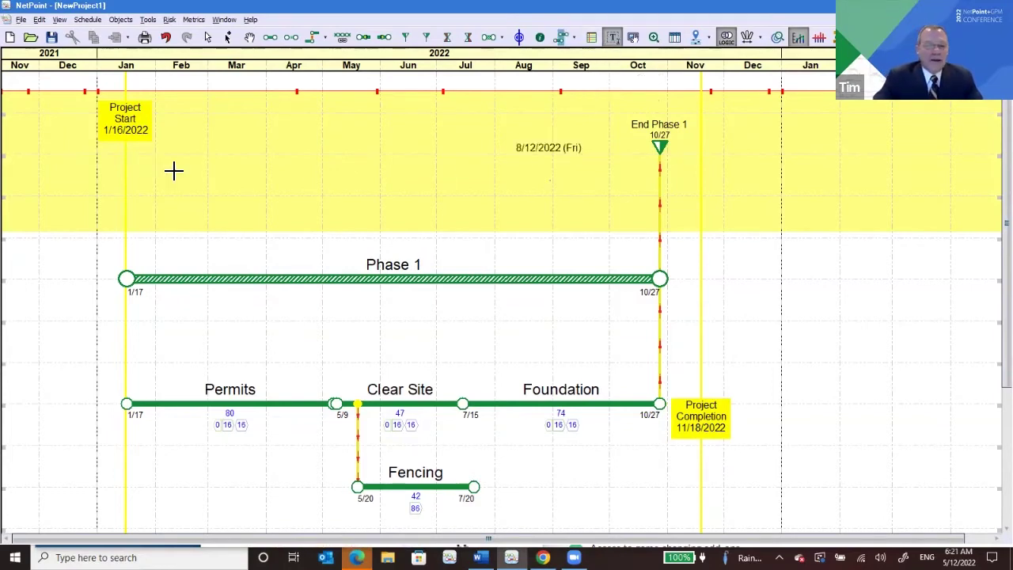
left_click_drag(232, 135, 378, 167)
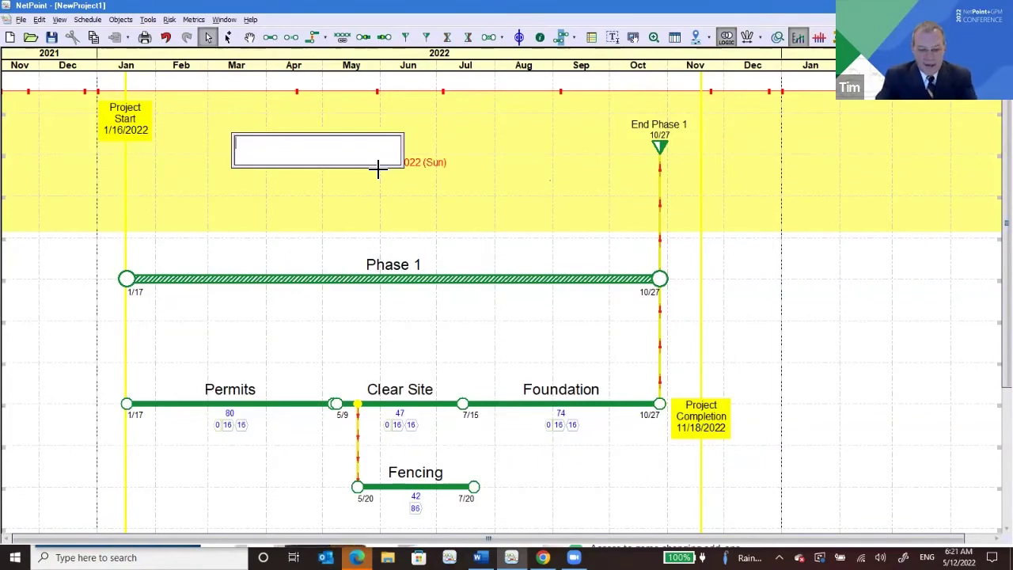
type("Mile")
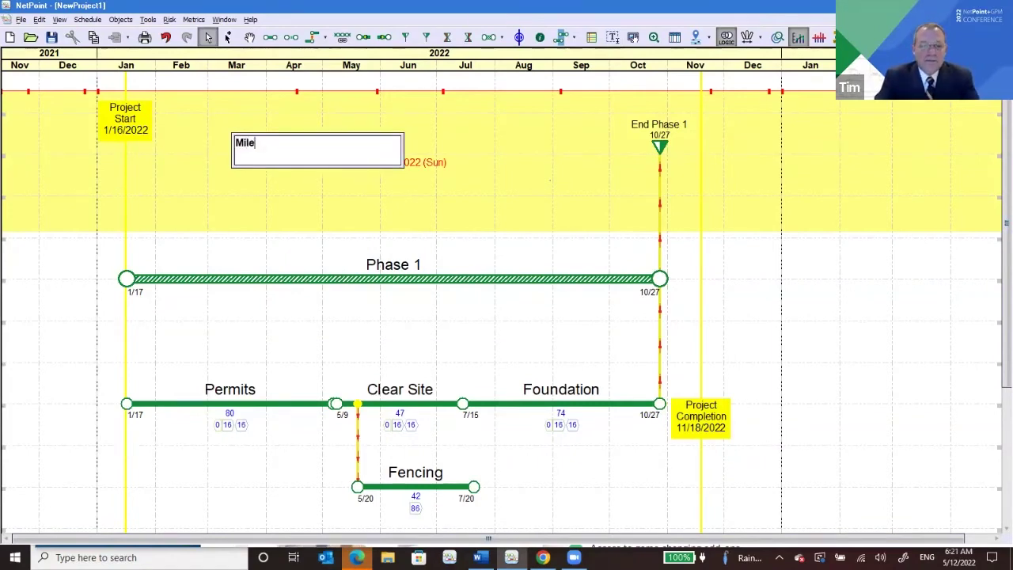
type("stone Section")
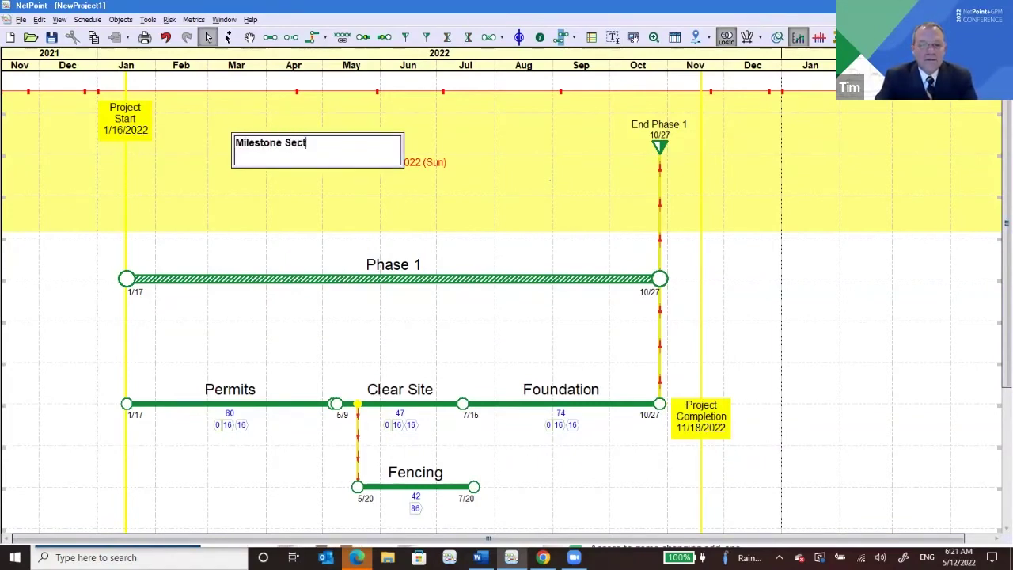
left_click(371, 201)
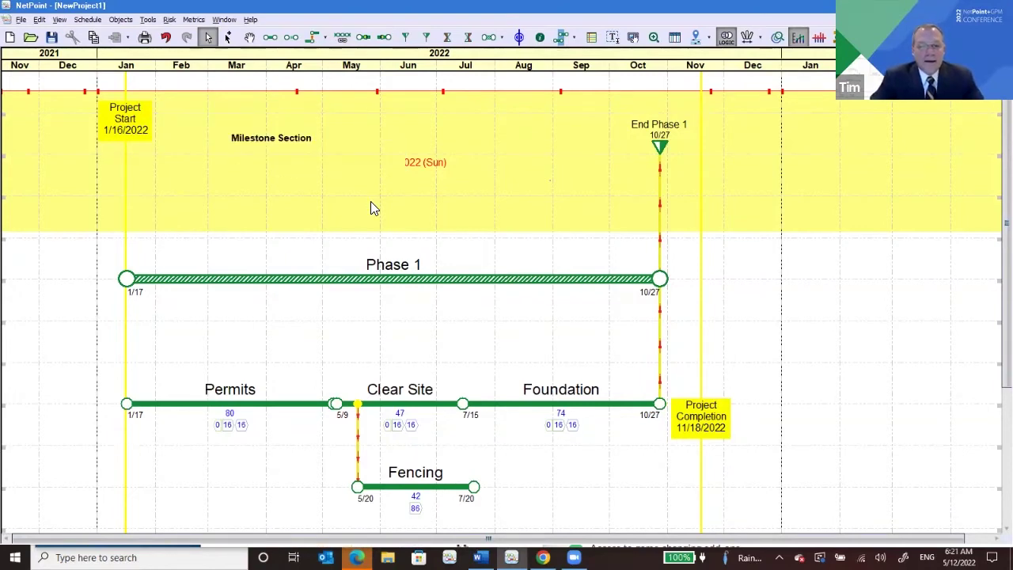
Step: Set the Milestone Section label's text size to 16 and move it closer to Project Start
double_click(254, 144)
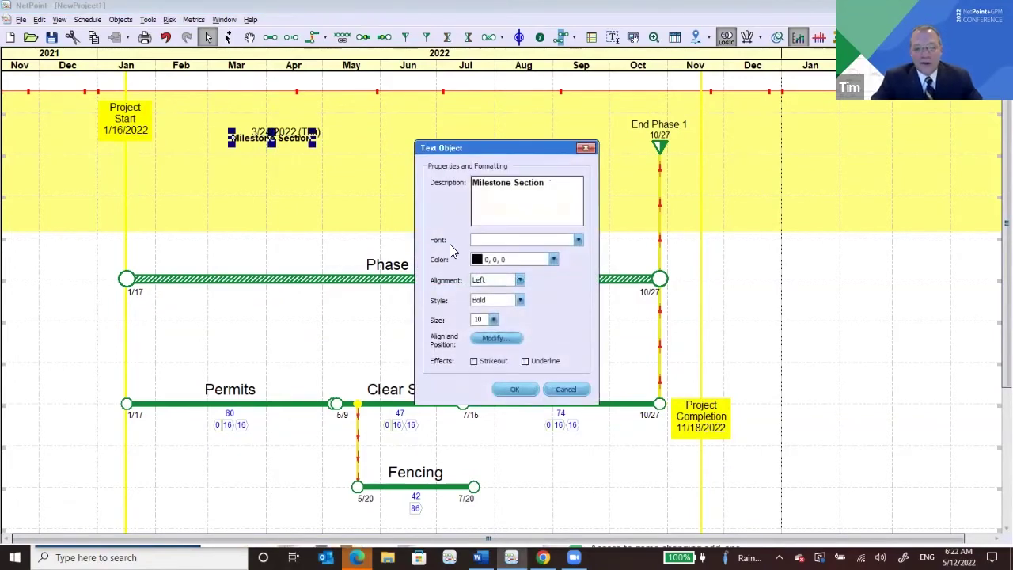
left_click(494, 320)
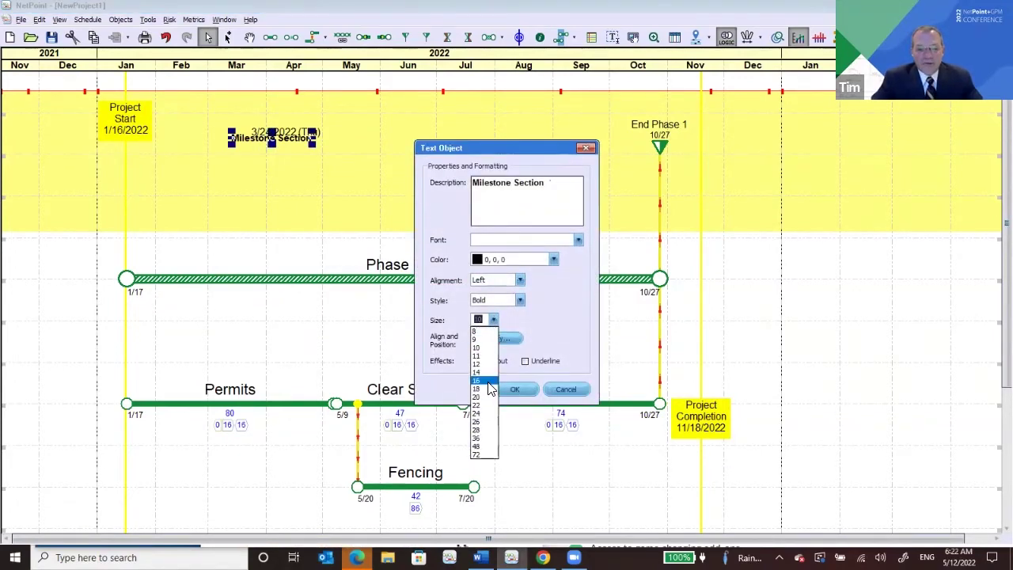
left_click(488, 381)
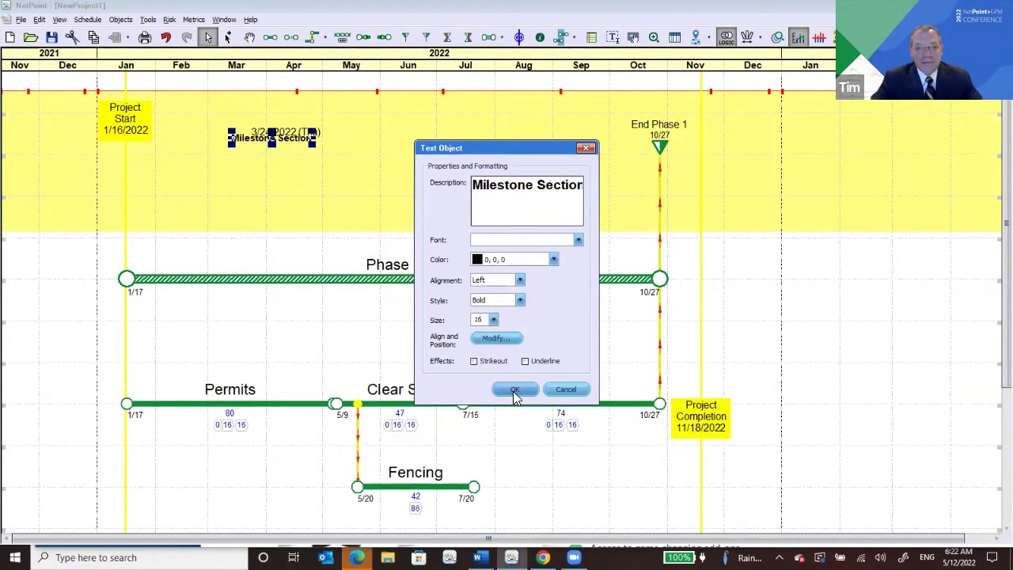
left_click(513, 390)
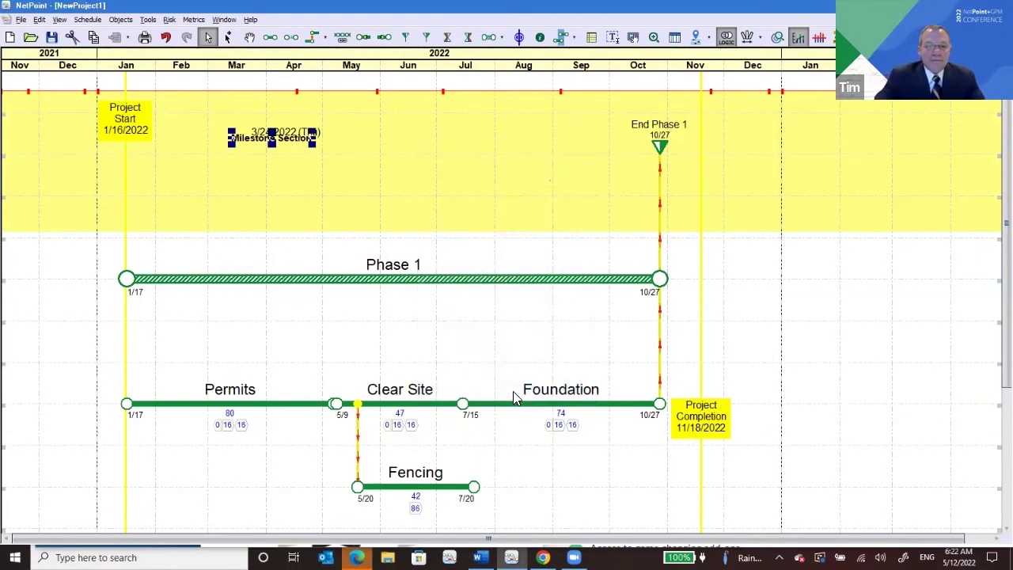
left_click(290, 148)
left_click_drag(290, 148, 239, 144)
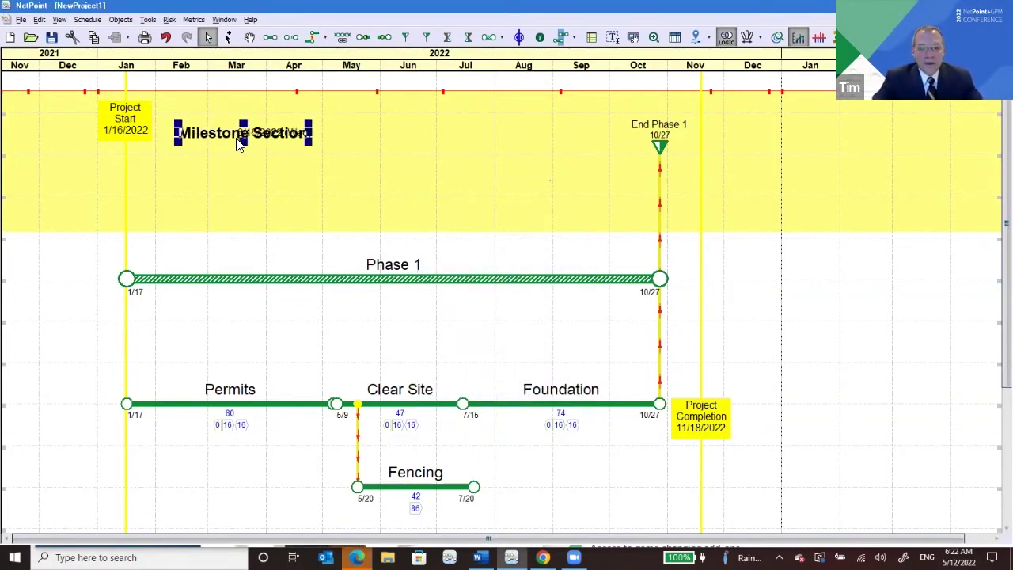
left_click(203, 372)
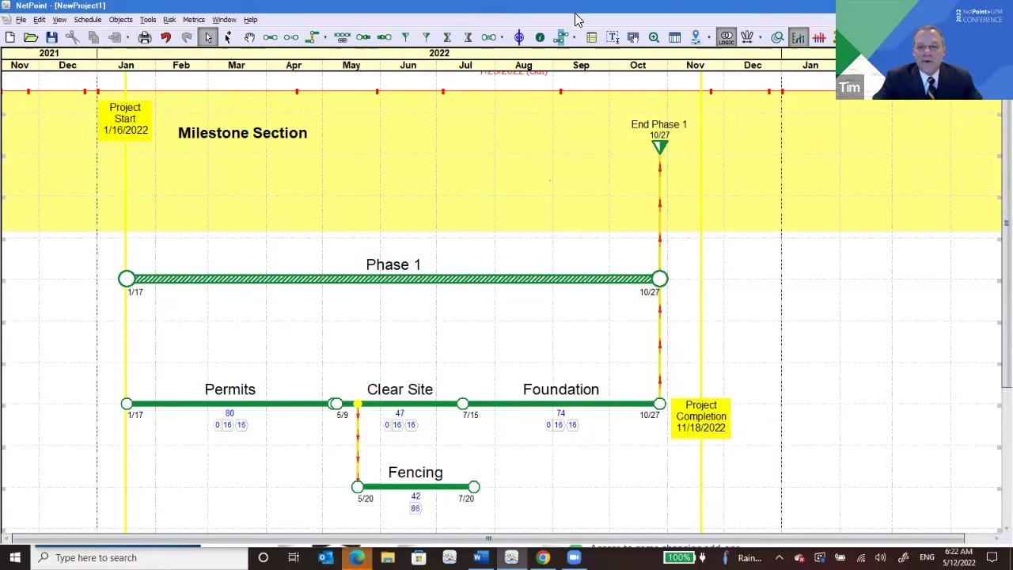
left_click(562, 37)
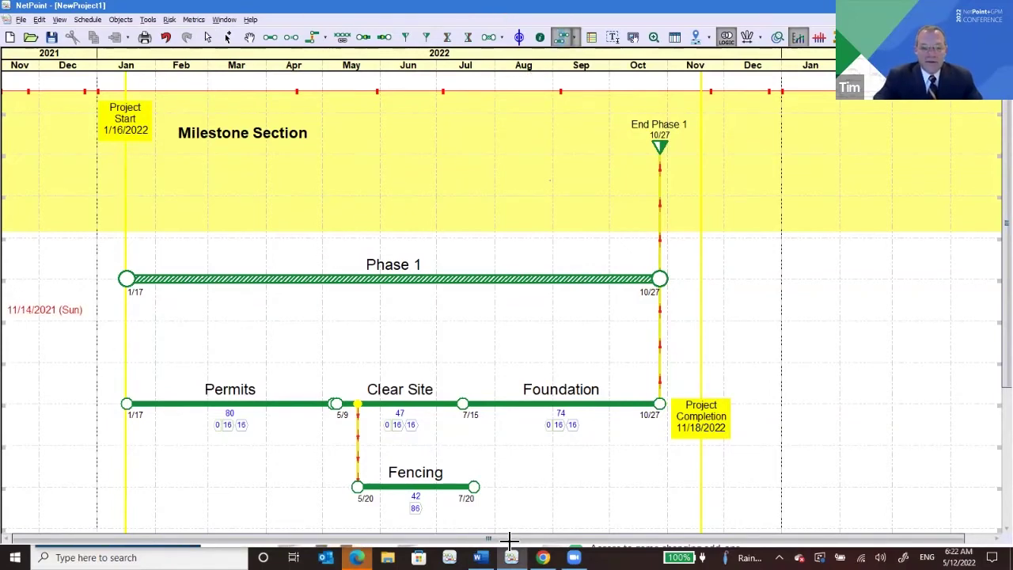
left_click(609, 547)
left_click(610, 546)
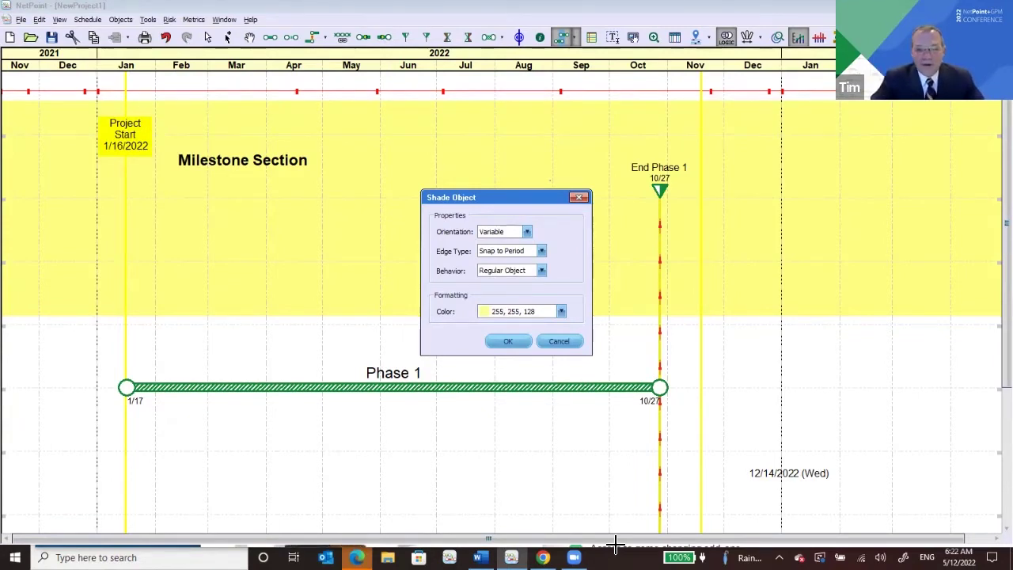
left_click(558, 341)
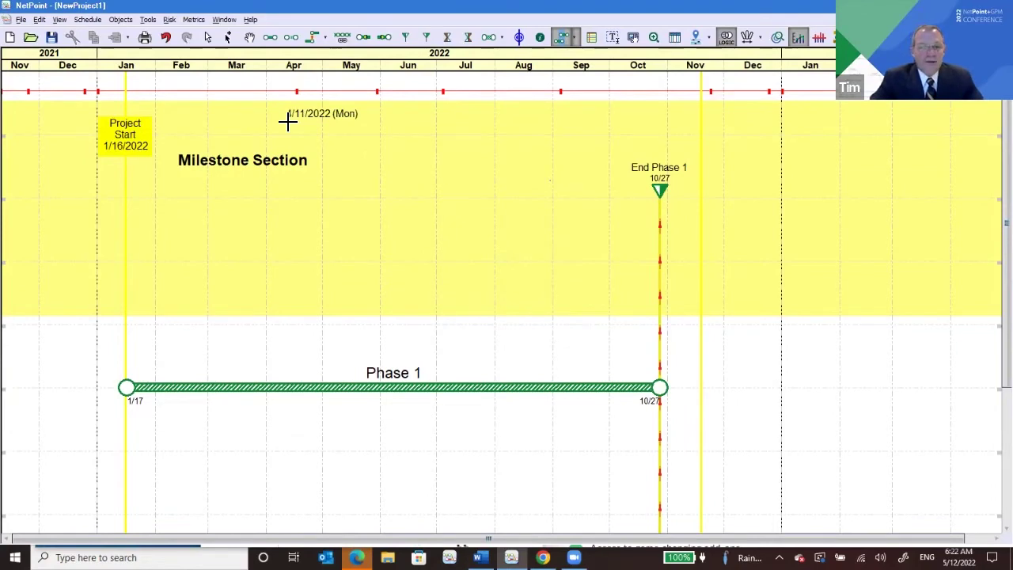
left_click(166, 39)
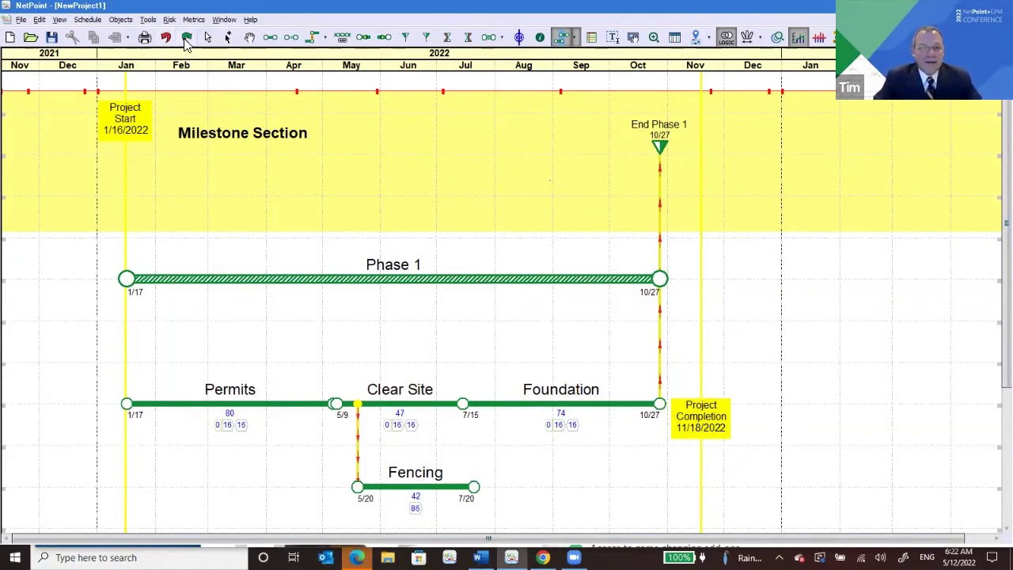
left_click(187, 38)
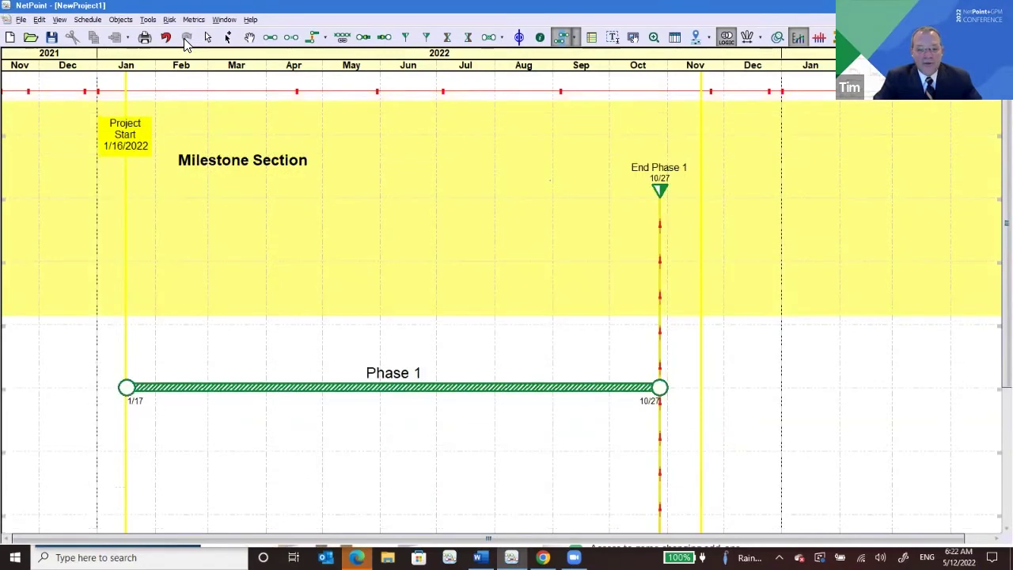
left_click(162, 38)
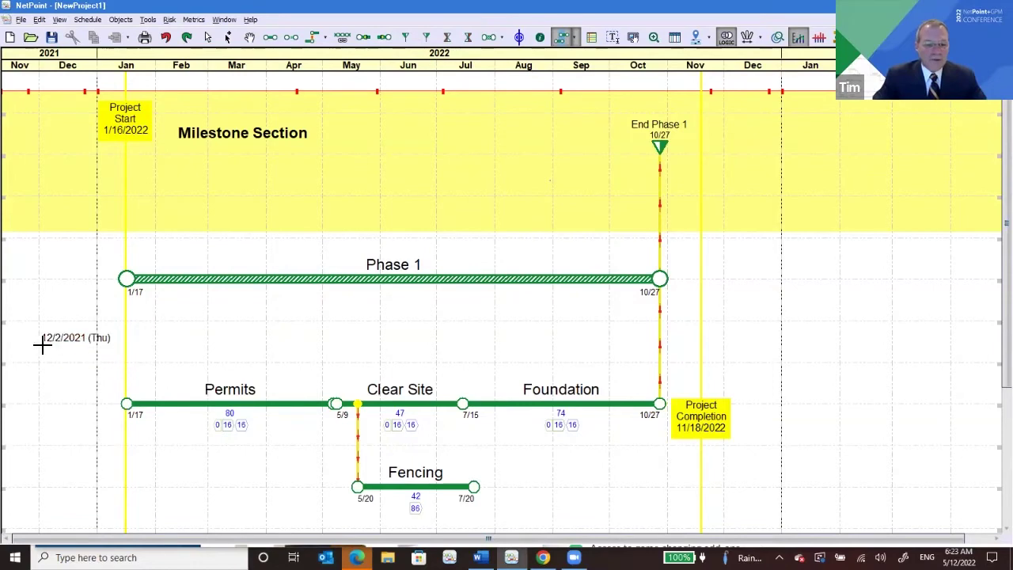
Step: Add a yellow shade behind the Permits, Clear Site, Foundation and Fencing activities with Horizontal orientation and Canvas Background behavior
left_click_drag(42, 344, 775, 472)
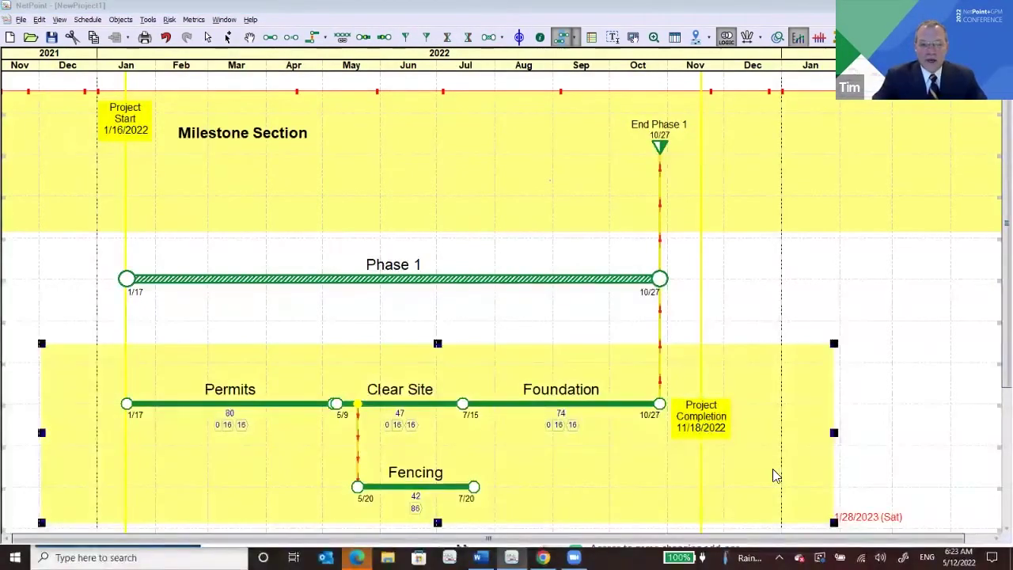
left_click(528, 231)
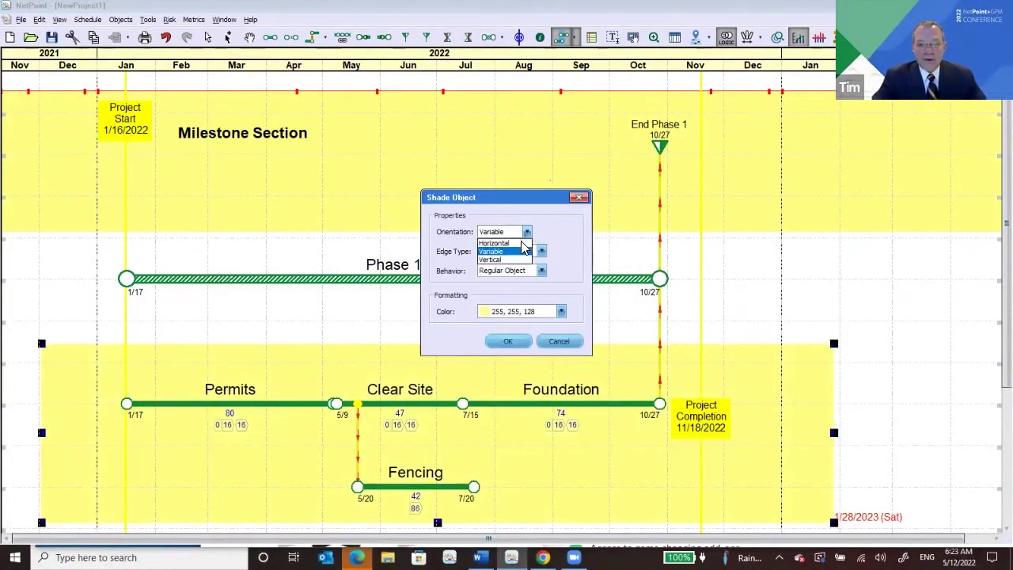
left_click(521, 242)
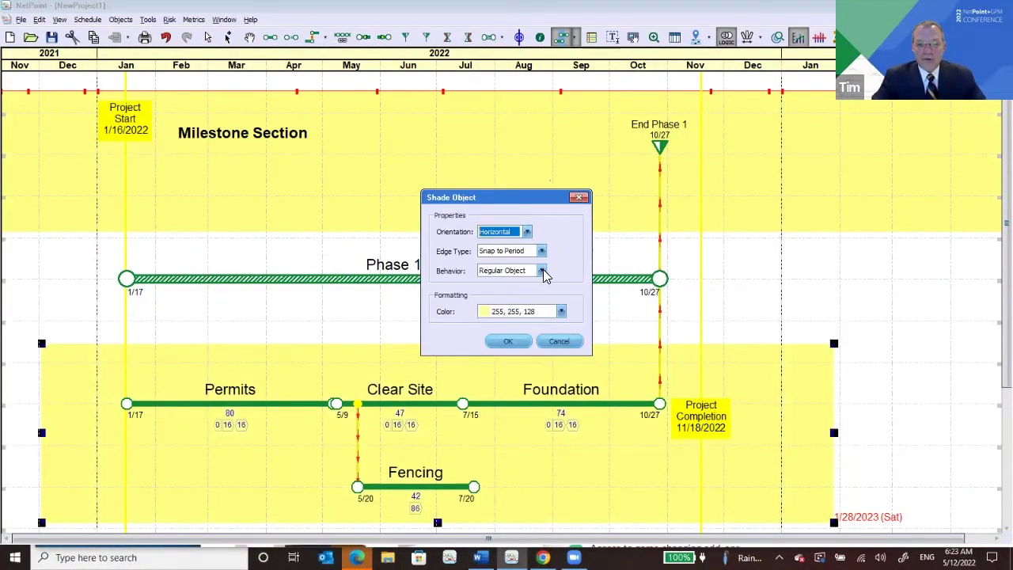
left_click(543, 274)
left_click(536, 290)
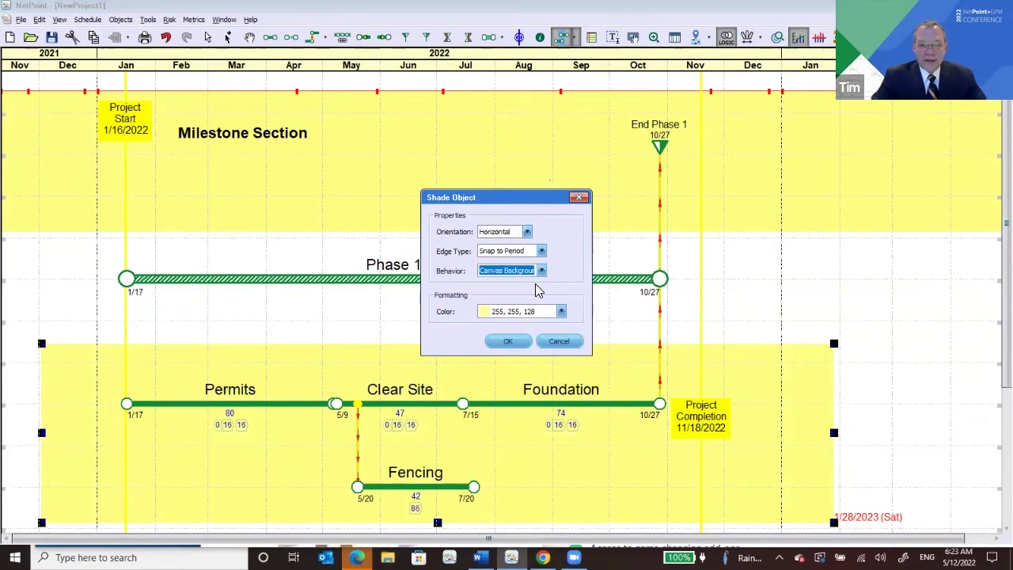
left_click(507, 341)
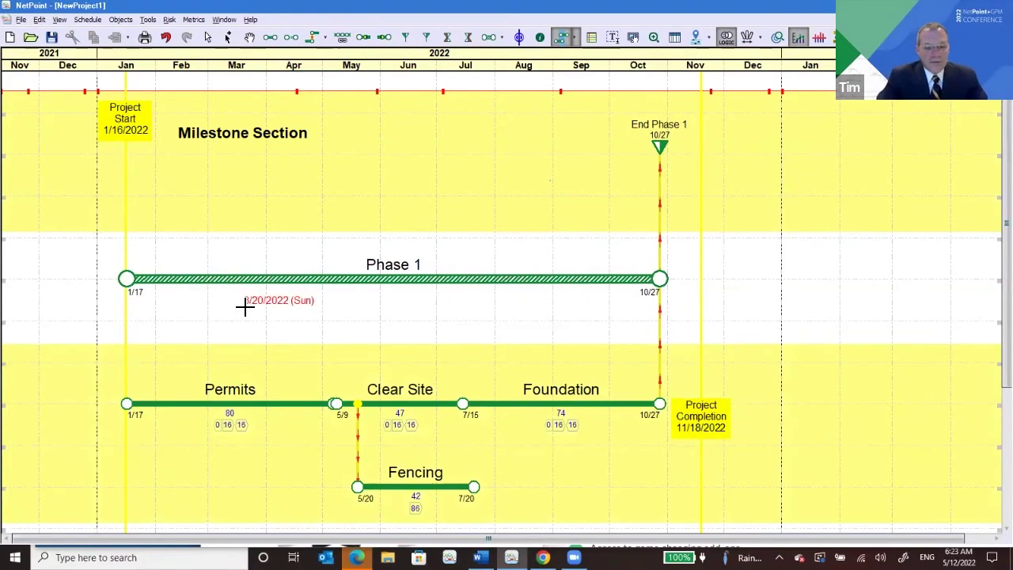
Step: Add the text label "Detail" in the lower shaded band, ahead of the Permits activity
left_click(613, 37)
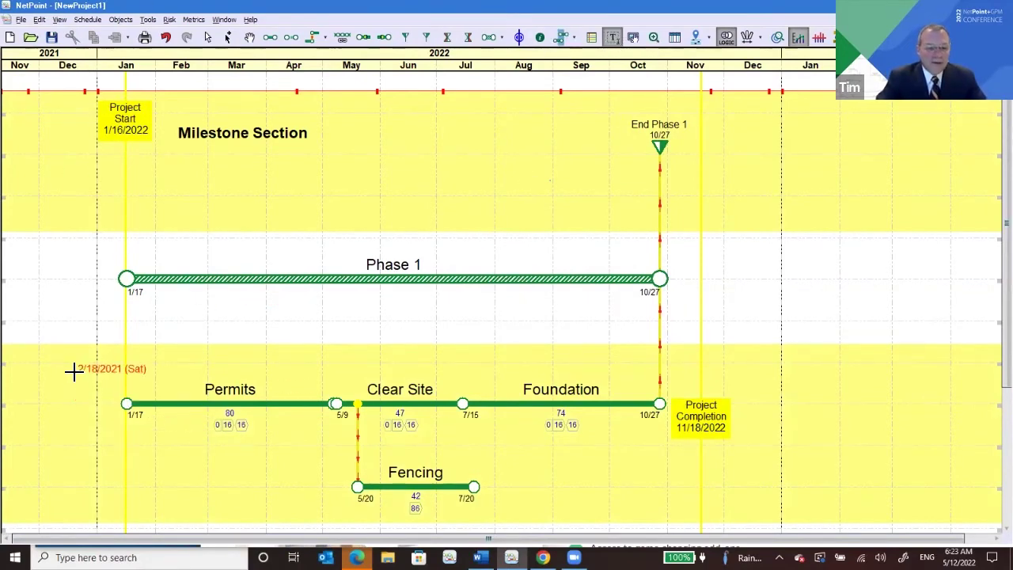
left_click_drag(45, 367, 180, 413)
type("Det")
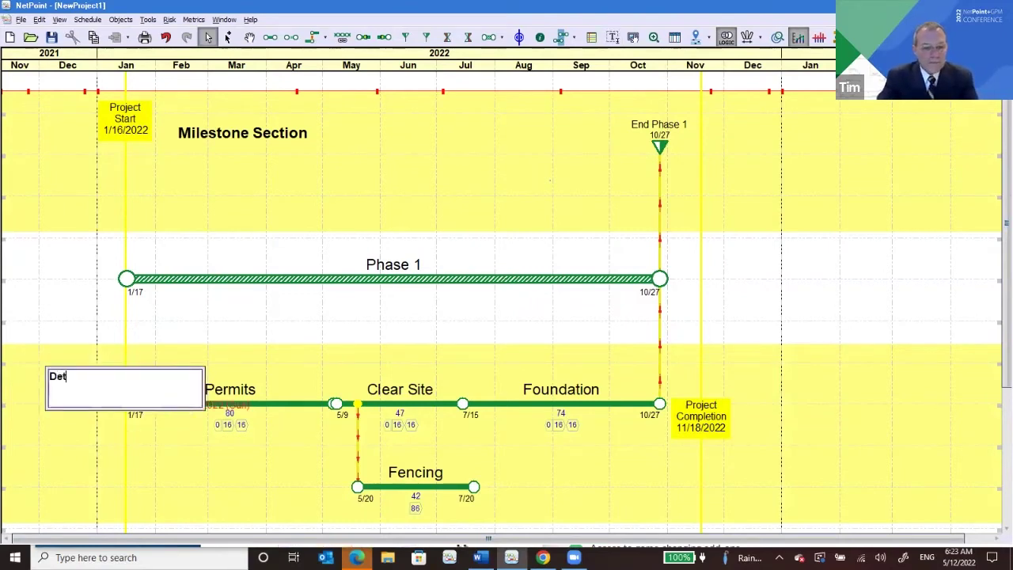
type("ail")
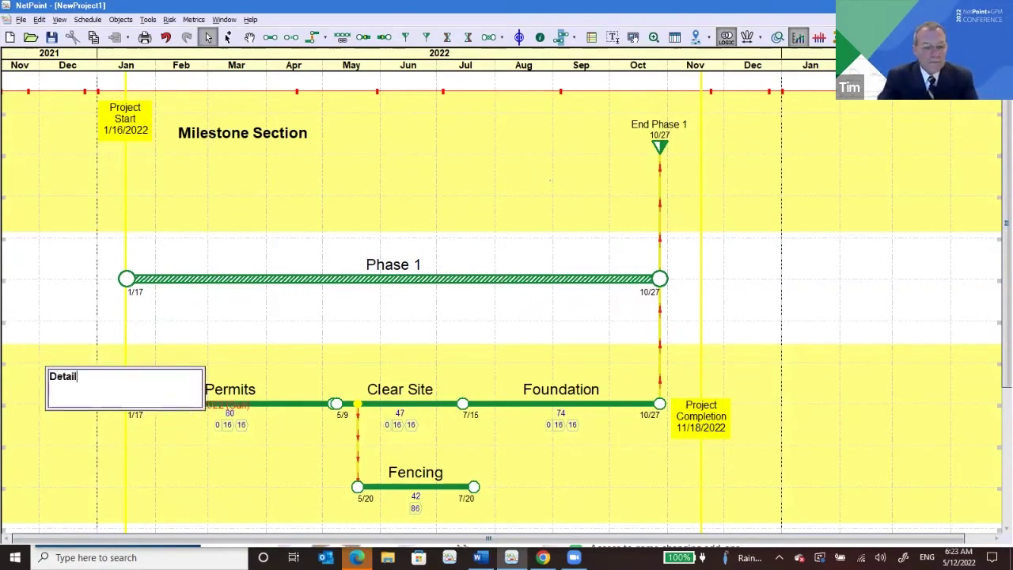
left_click(90, 463)
Step: Set the Detail label's text size to 16
double_click(59, 372)
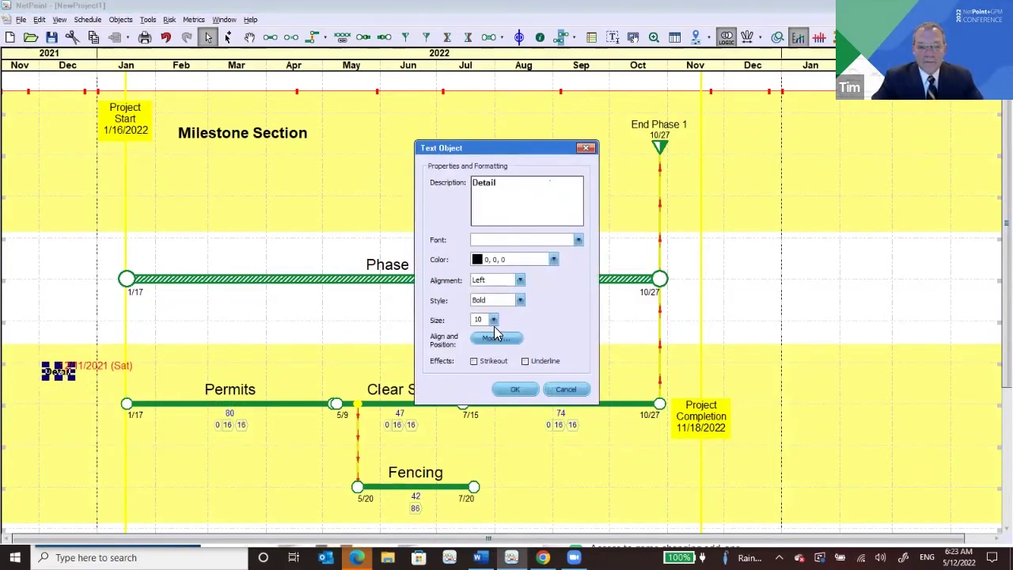
left_click(493, 319)
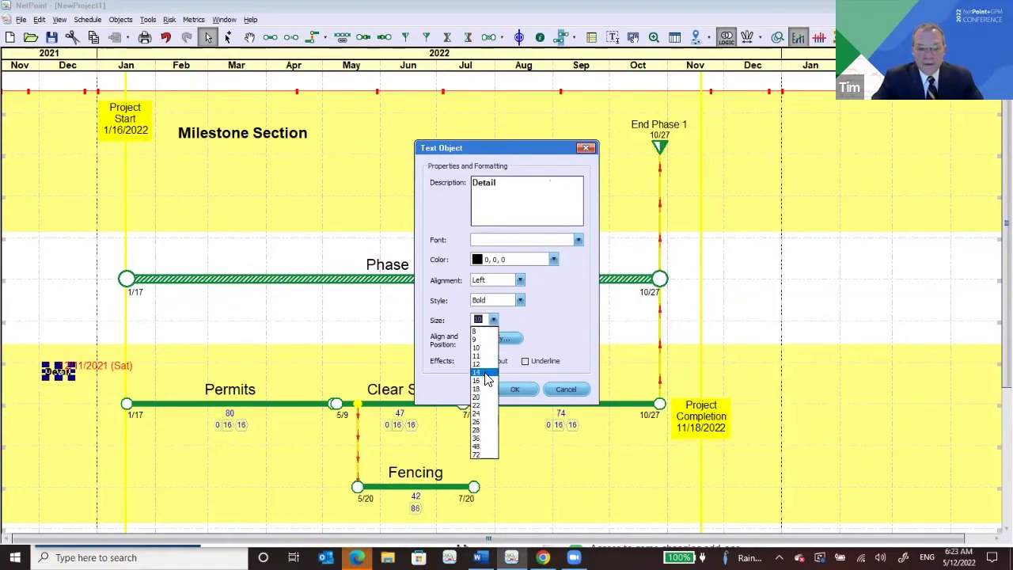
left_click(484, 378)
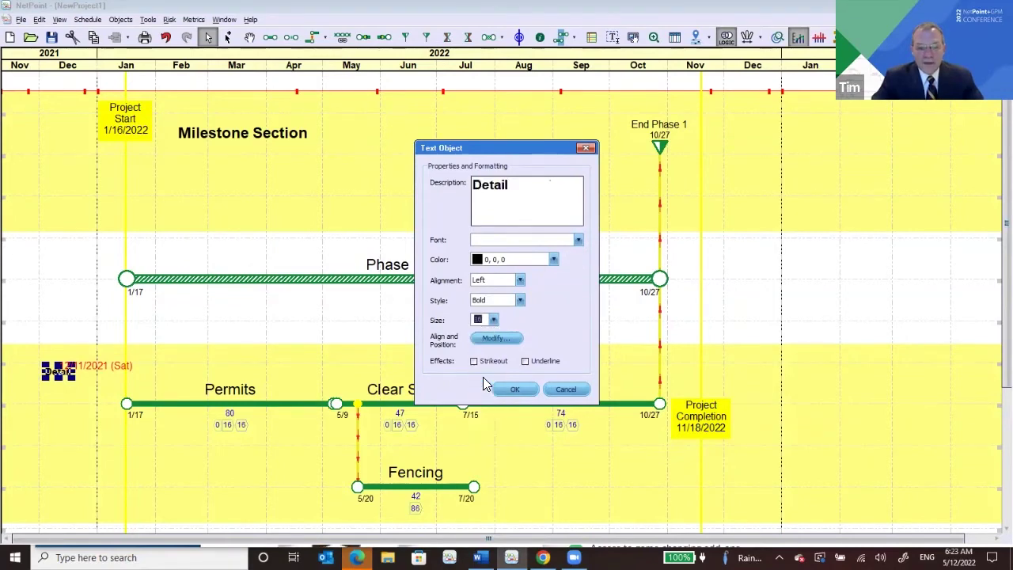
left_click(514, 389)
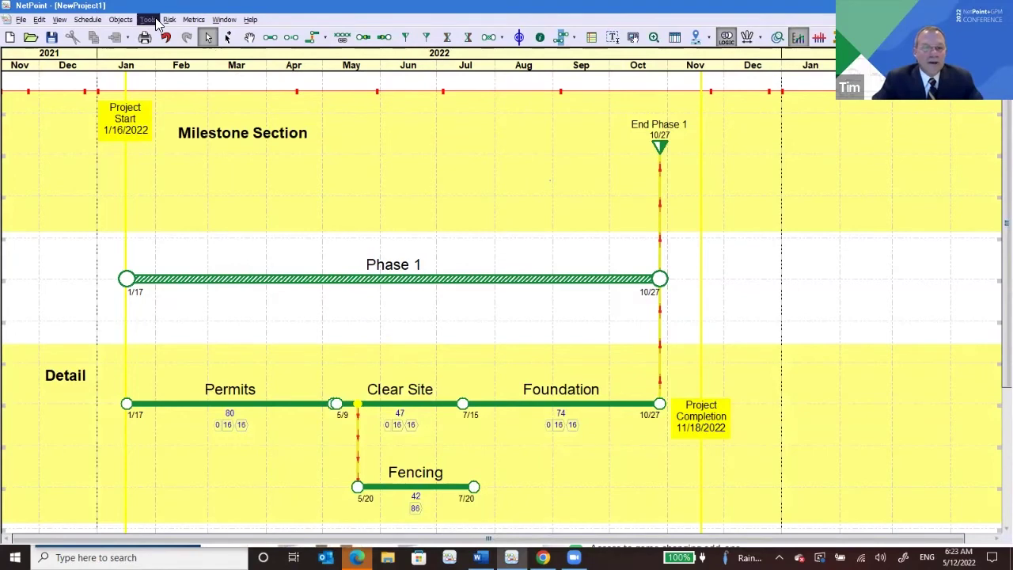
Step: Review the default properties for new activity objects without changing them
left_click(120, 20)
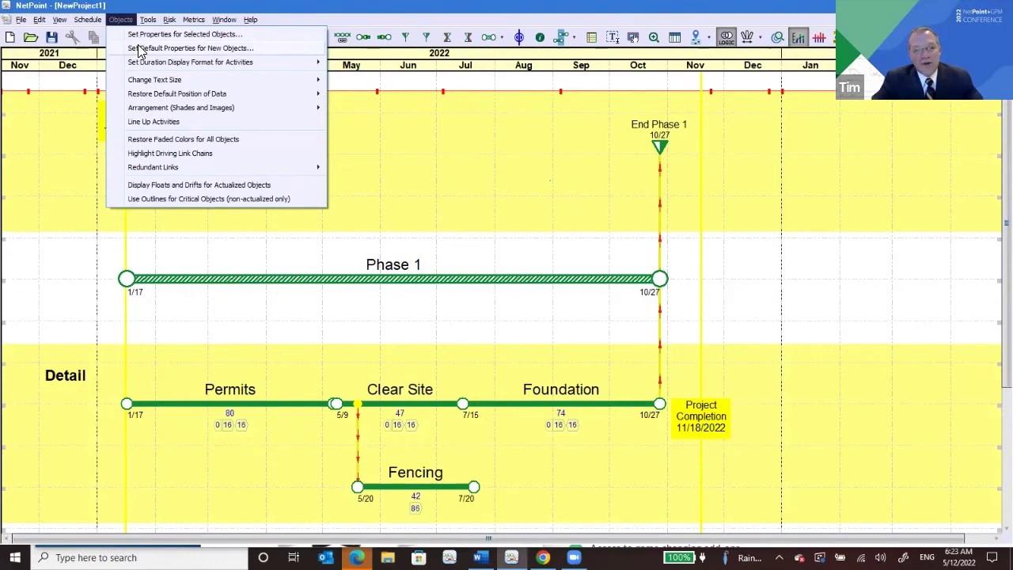
left_click(139, 49)
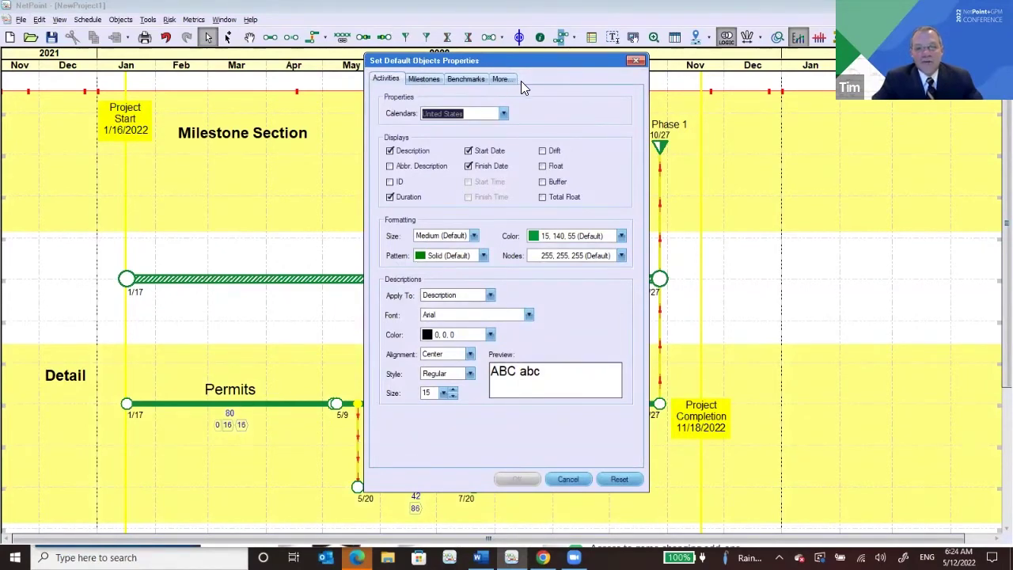
left_click(636, 62)
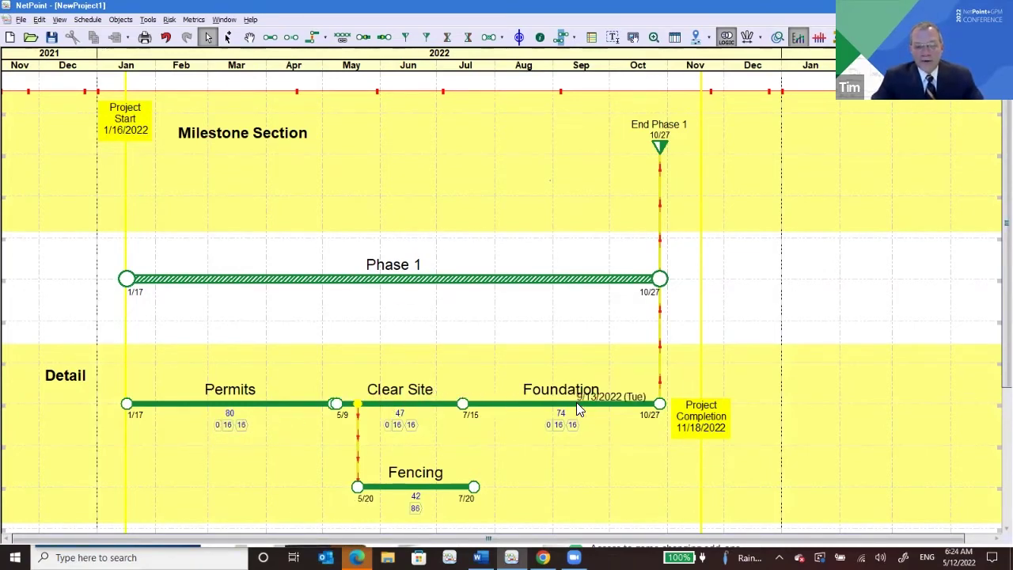
Step: Change the Fencing activity's bar color to blue (0, 0, 255)
double_click(443, 493)
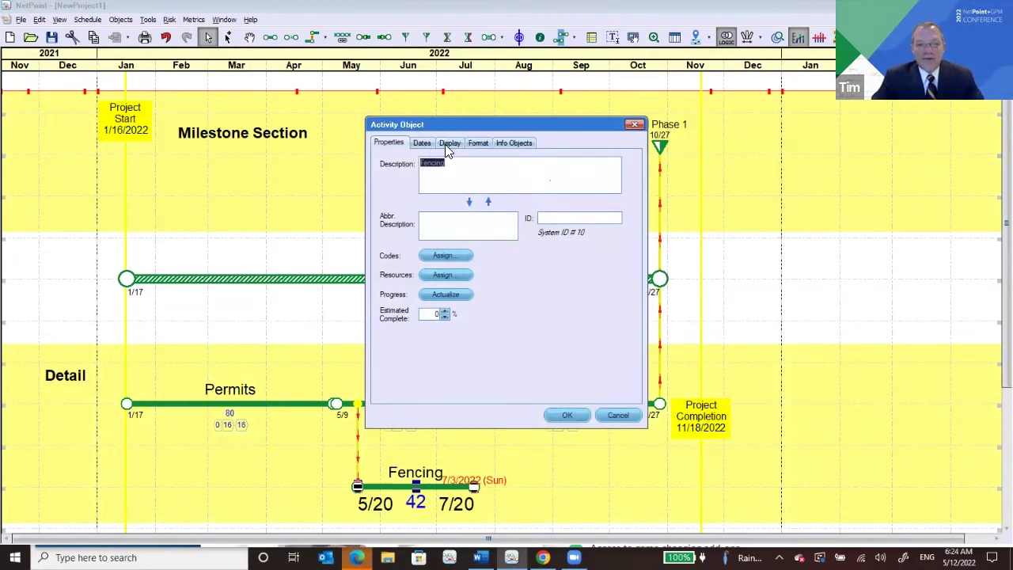
left_click(445, 144)
left_click(417, 143)
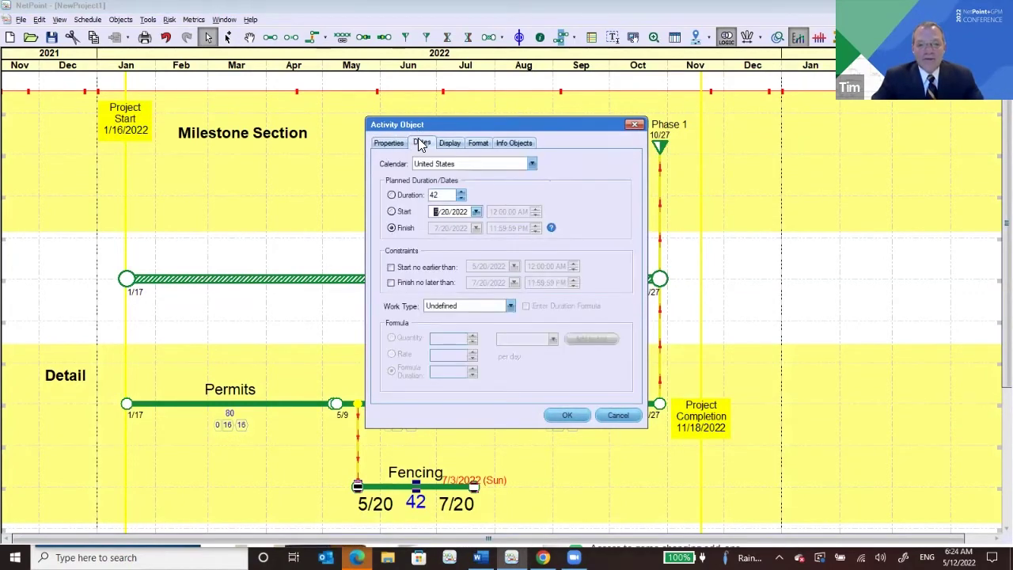
left_click(479, 144)
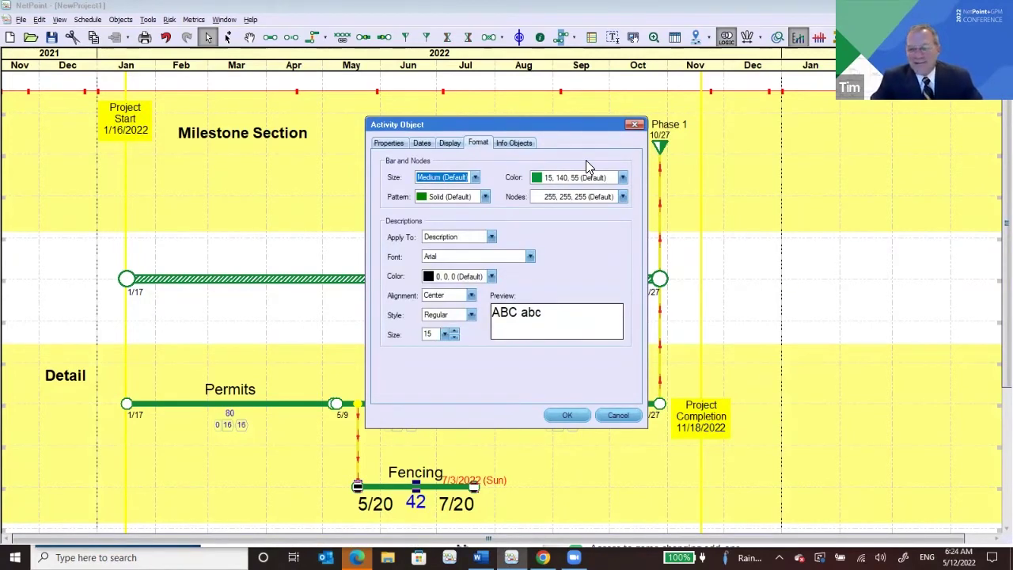
left_click(623, 178)
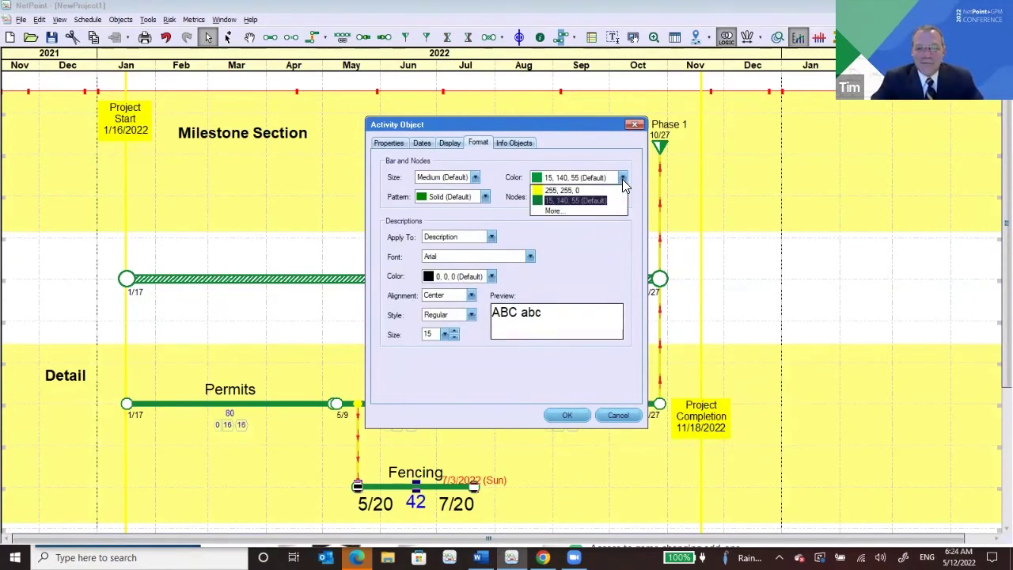
left_click(592, 210)
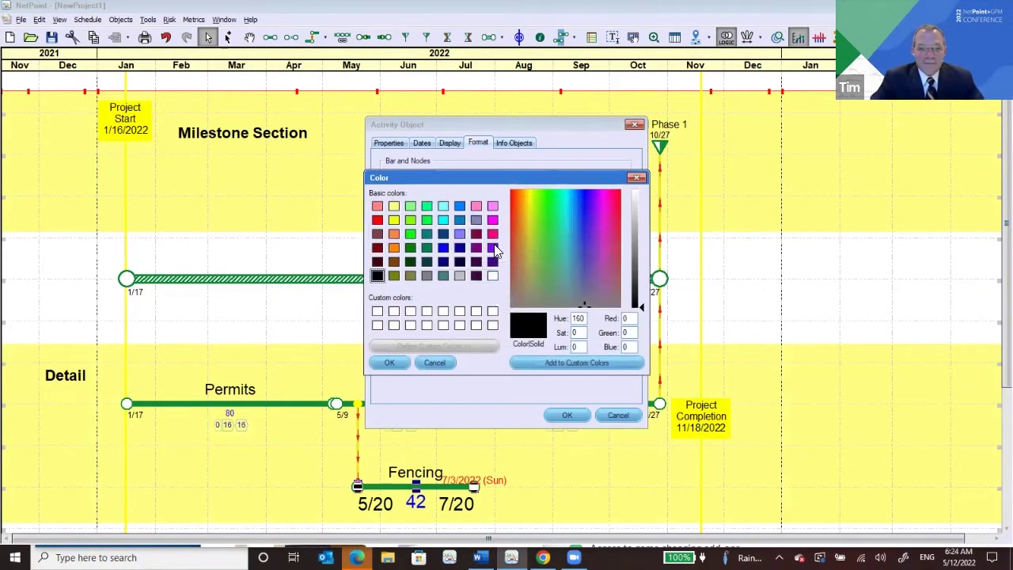
left_click(443, 248)
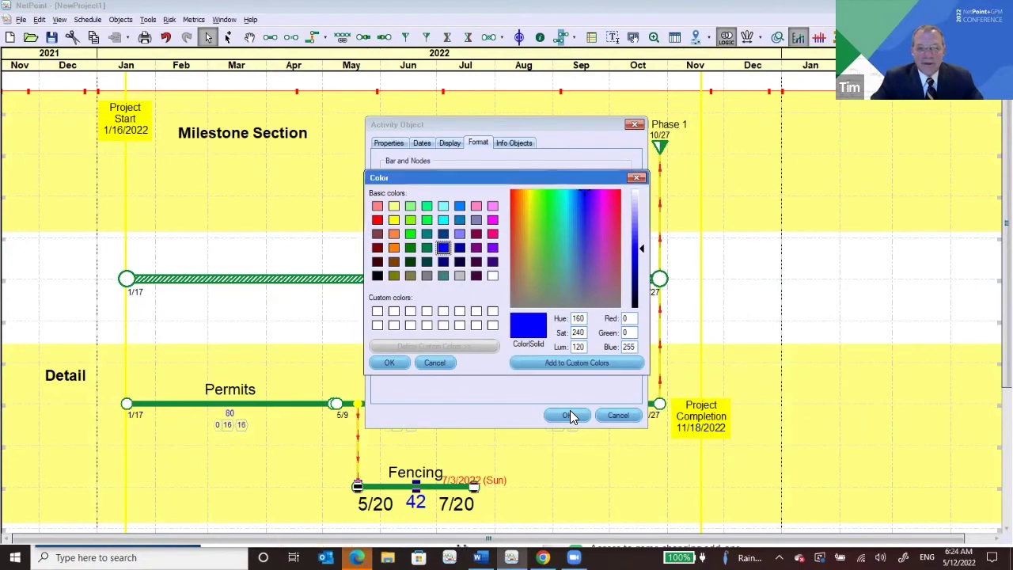
left_click(386, 364)
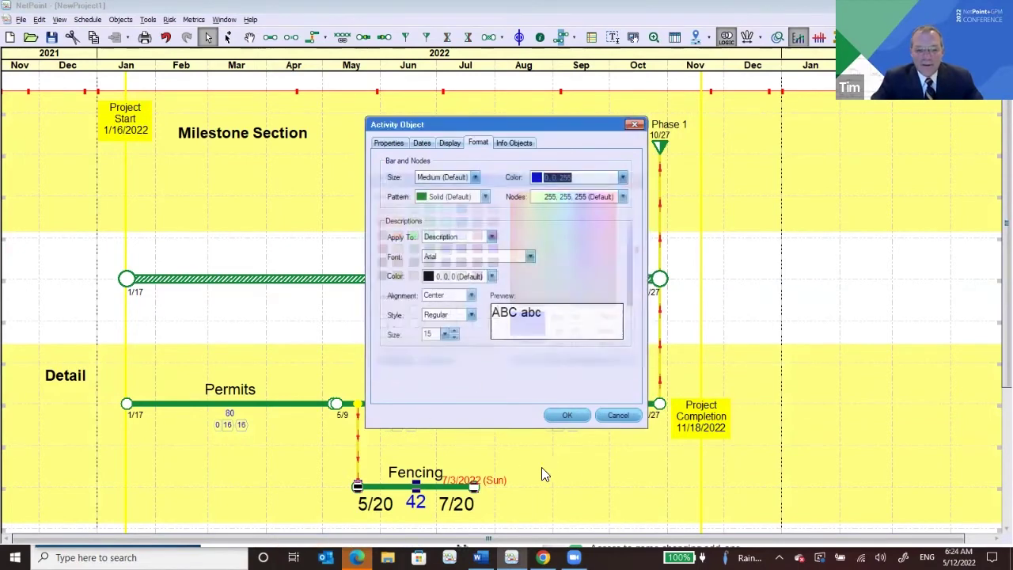
left_click(570, 416)
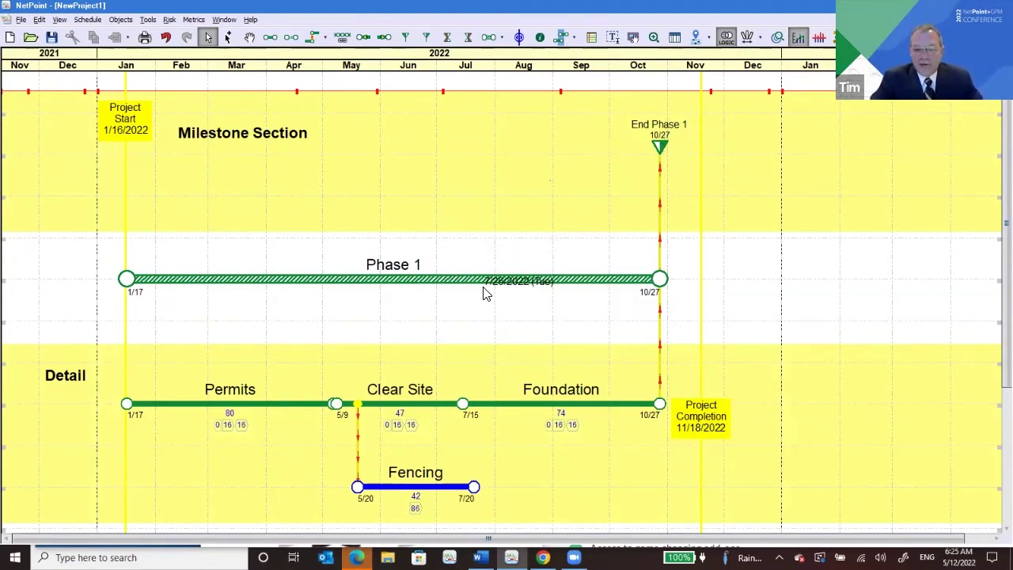
Step: Move the Project Completion marker to 12/18/2022
left_click(708, 431)
left_click_drag(710, 431, 751, 431)
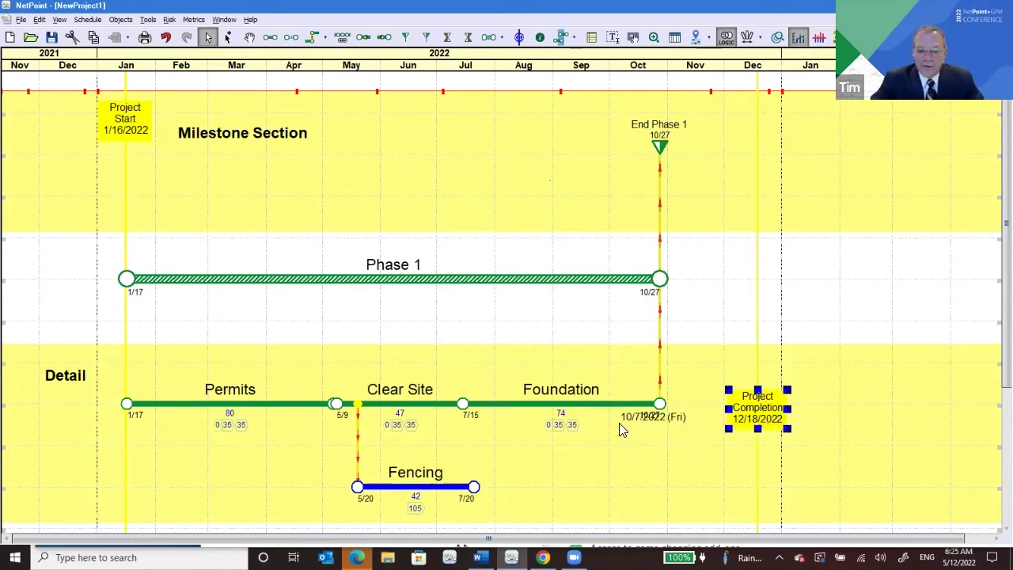
left_click(579, 454)
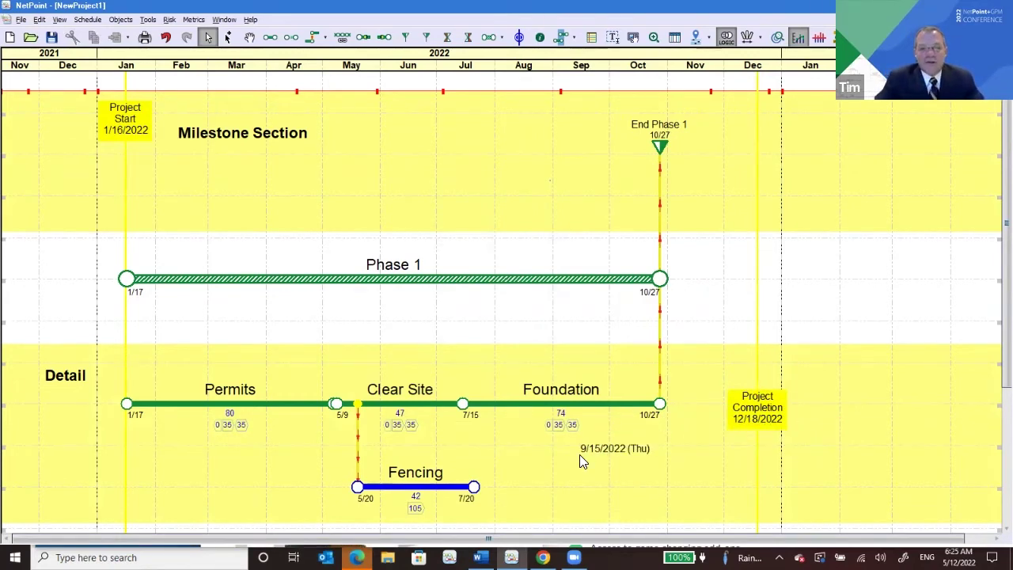
Step: Add a finish benchmark described "End Phase 1" at 11/3, just below the end of the Foundation activity
left_click(468, 37)
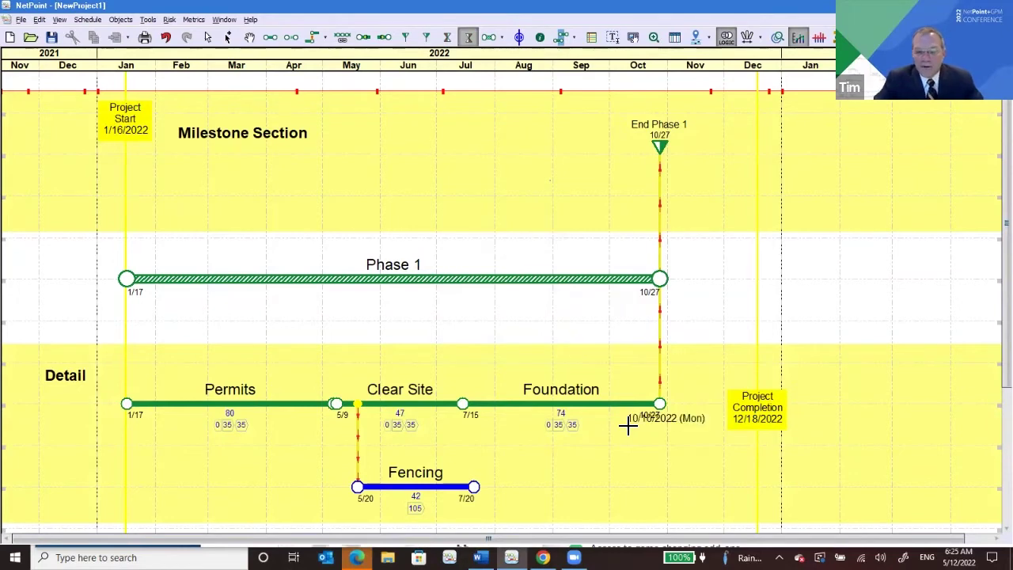
left_click(672, 445)
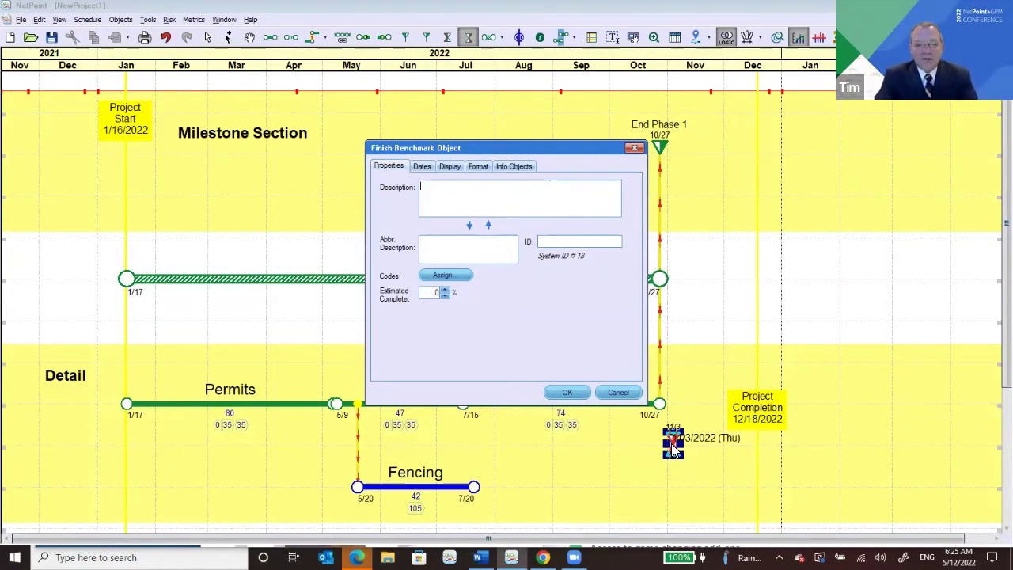
type("End Phase 1")
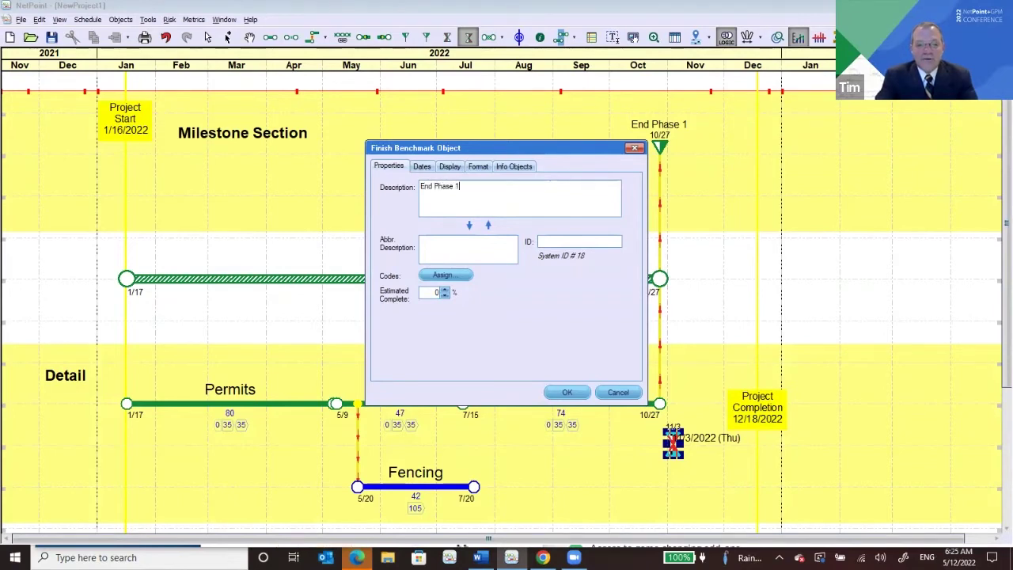
left_click(567, 392)
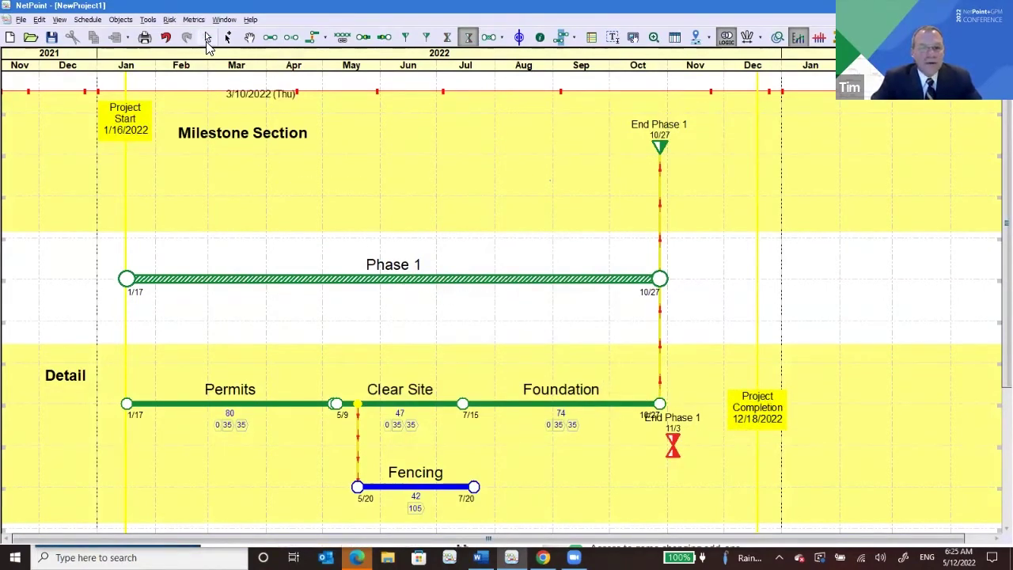
Step: Link the Foundation activity to the End Phase 1 finish benchmark
left_click(209, 38)
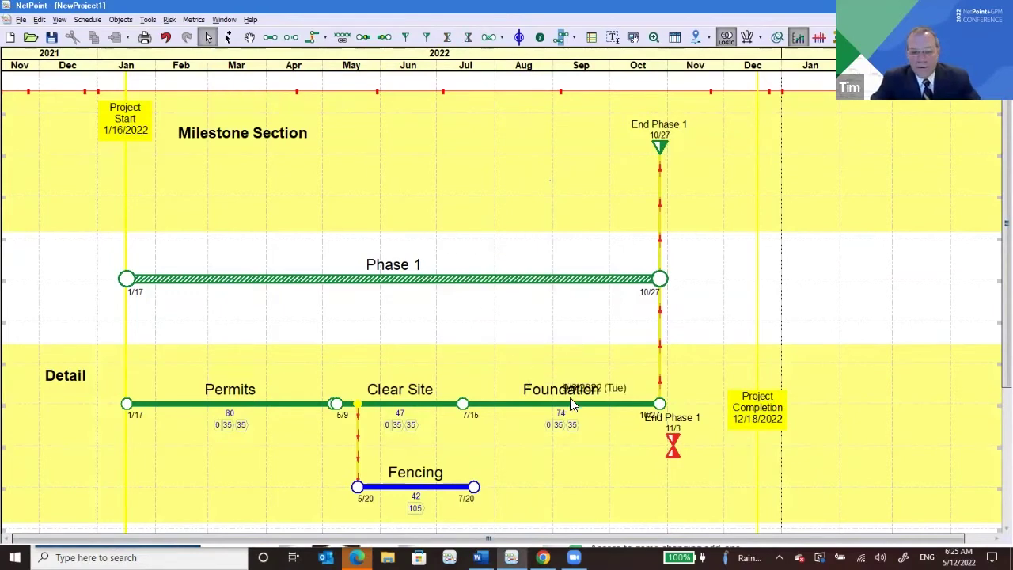
left_click(607, 406)
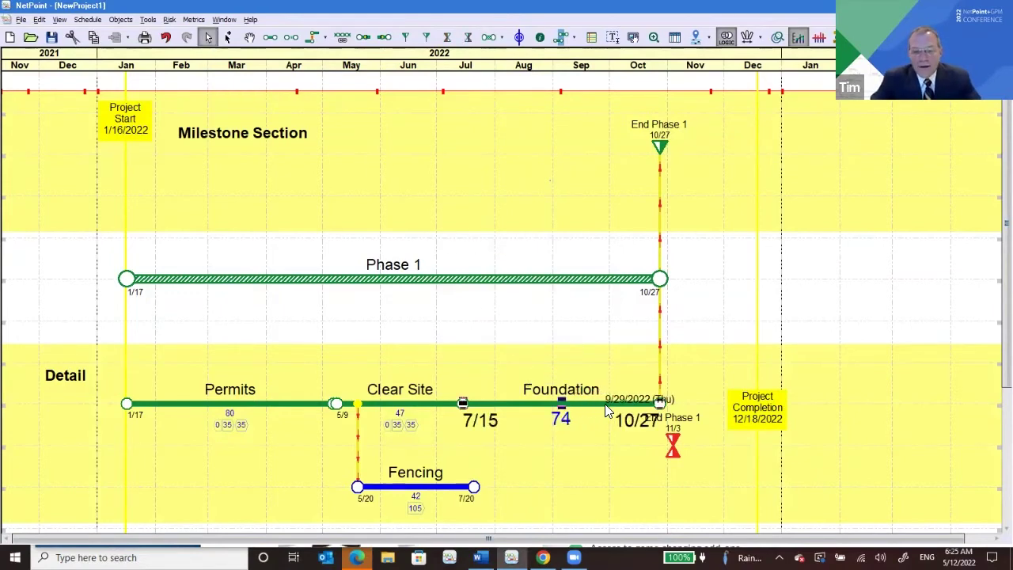
left_click(672, 445)
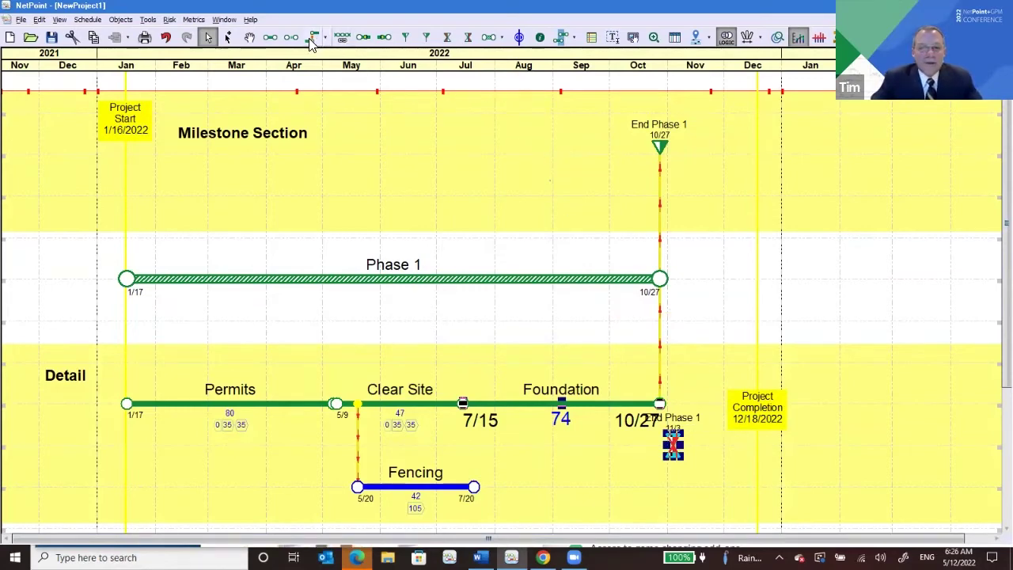
left_click(619, 470)
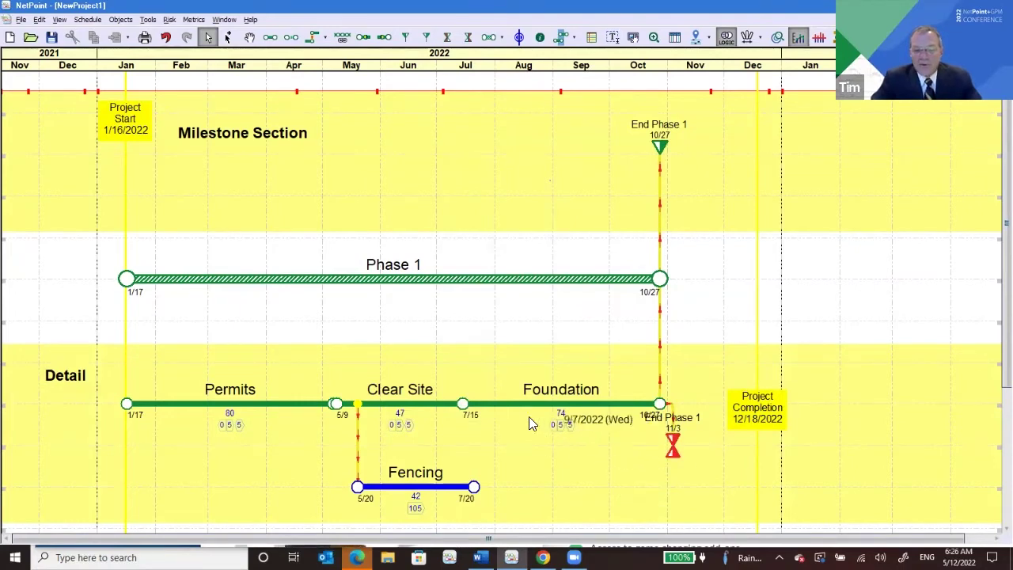
Step: Move the End Phase 1 finish benchmark earlier to 10/28
left_click(673, 448)
left_click_drag(672, 458, 671, 458)
left_click_drag(672, 461, 599, 290)
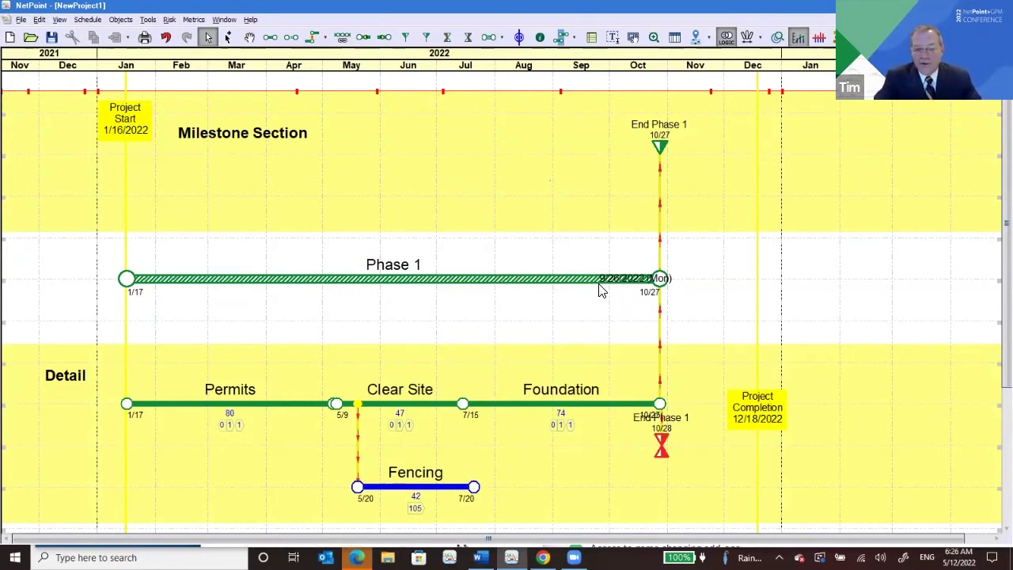
mouse_move(600, 290)
left_mouse_down()
mouse_move(723, 340)
mouse_move(654, 436)
mouse_move(679, 444)
mouse_move(624, 327)
mouse_move(543, 84)
mouse_move(491, 54)
left_mouse_up()
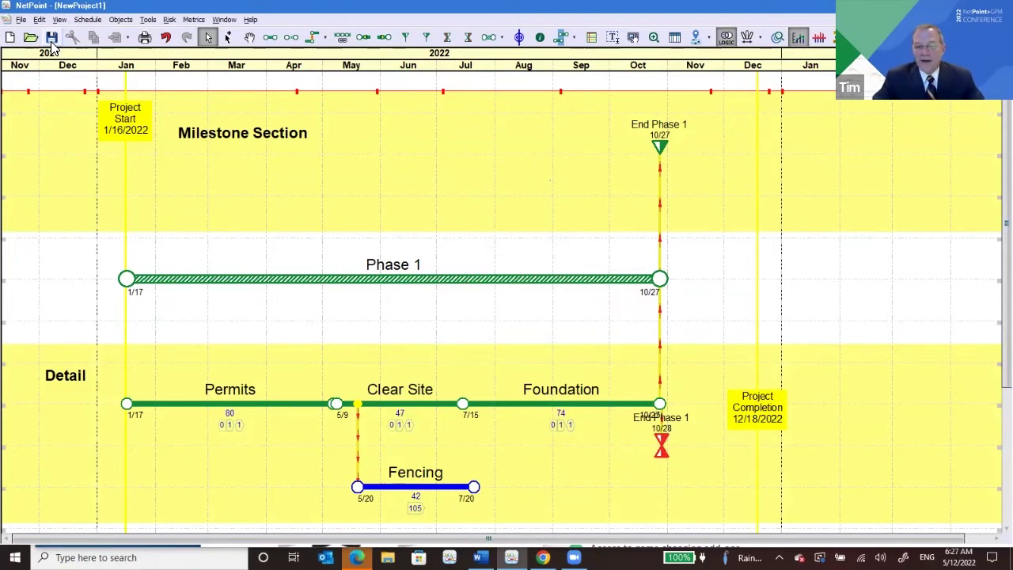
Step: Save the project in the Documents folder as "Conferencedemo"
left_click(51, 41)
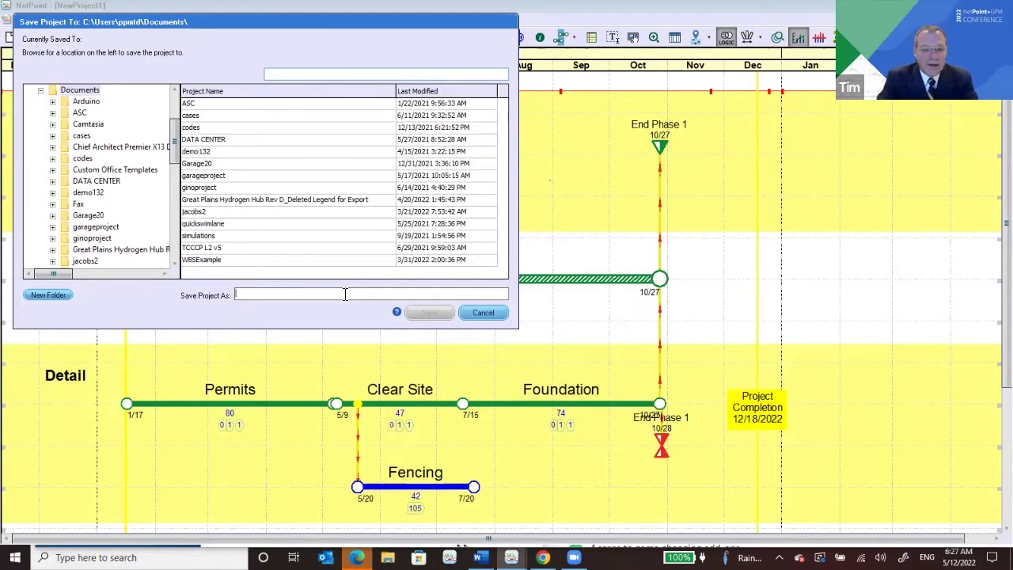
type("Conference")
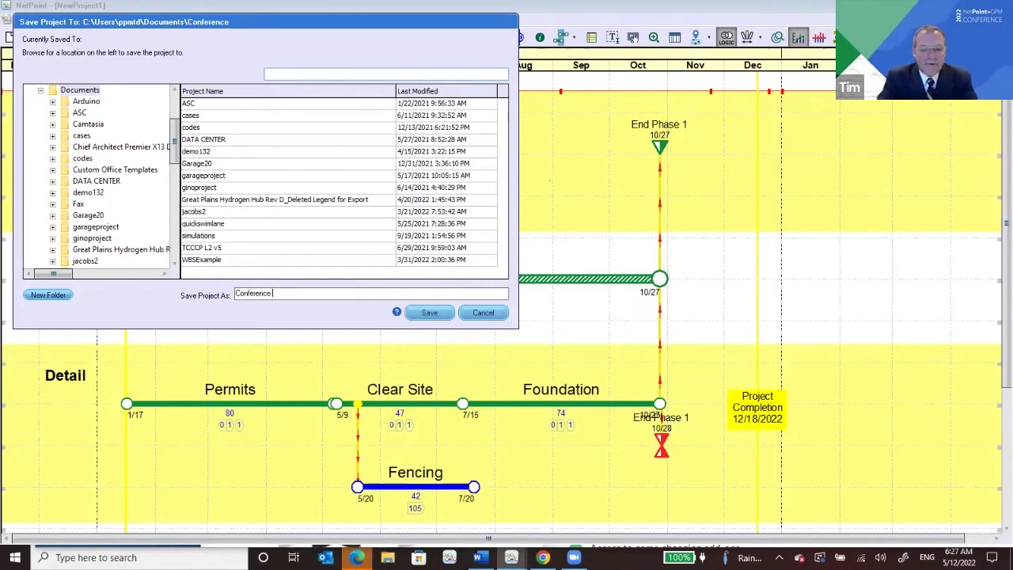
type("demo")
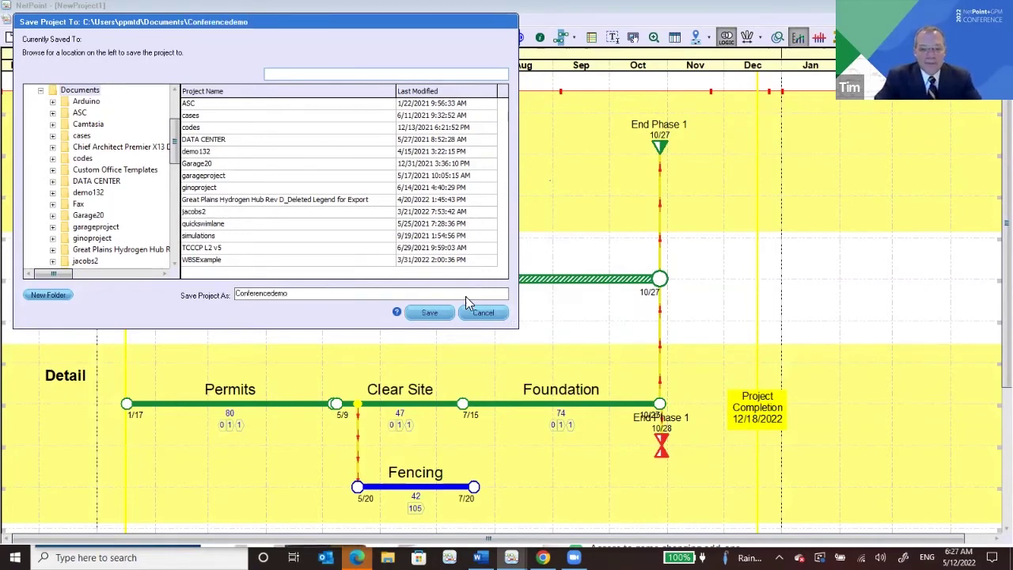
left_click(433, 316)
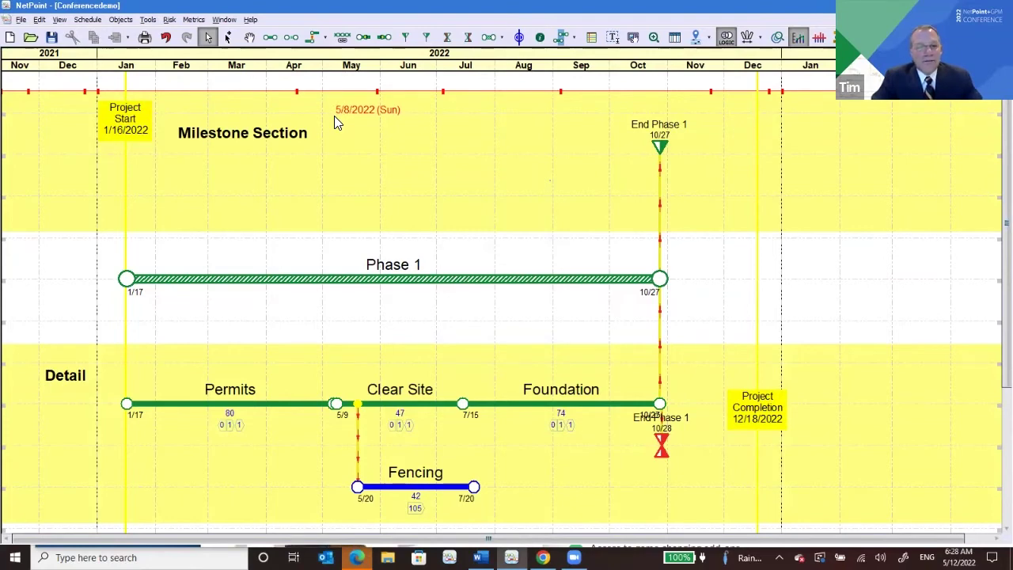
Step: Add a start milestone described "Start Phase 1" at 1/7 in the Milestone Section, just before the Project Start line
left_click(405, 38)
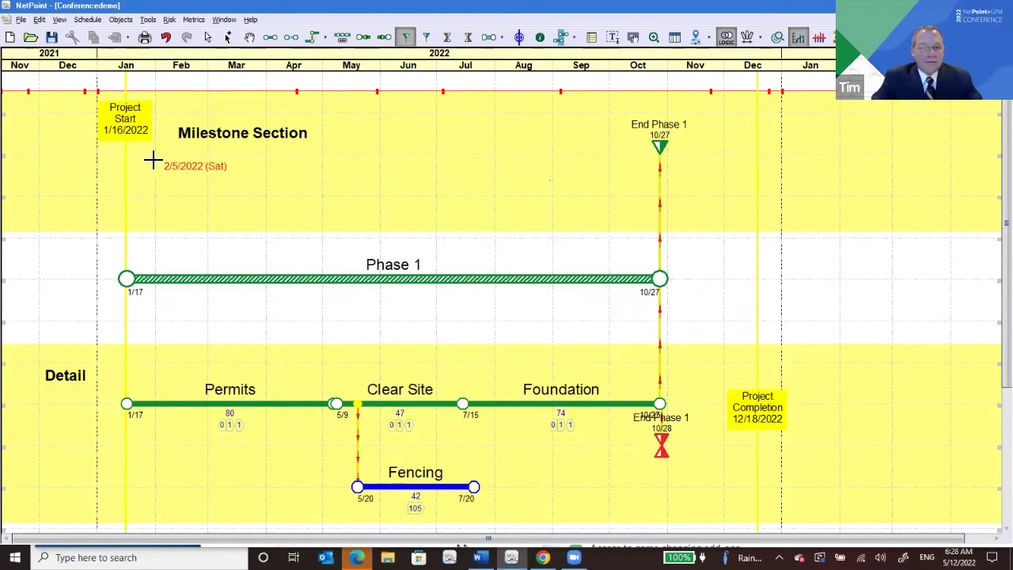
left_click(109, 159)
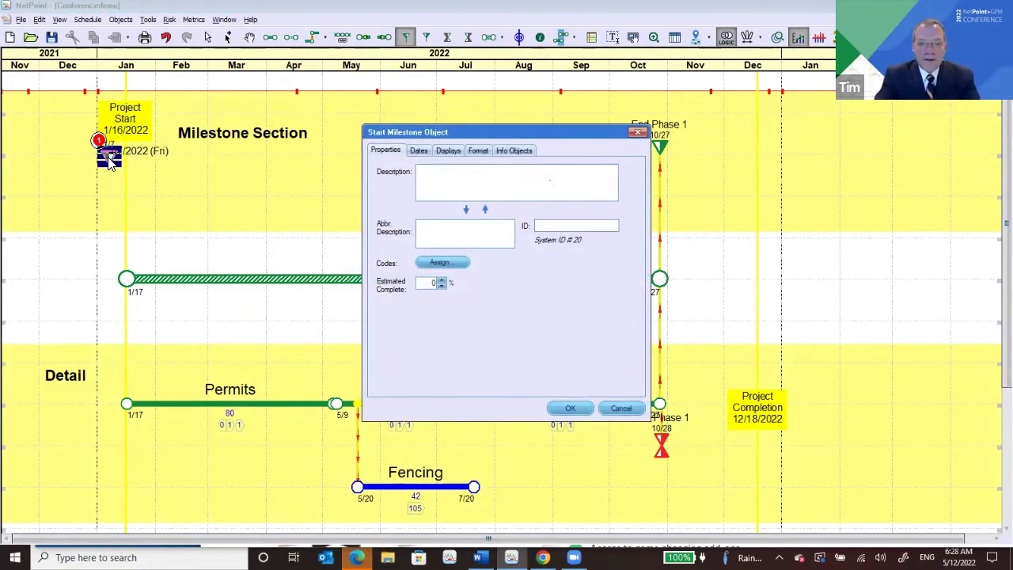
type("Start")
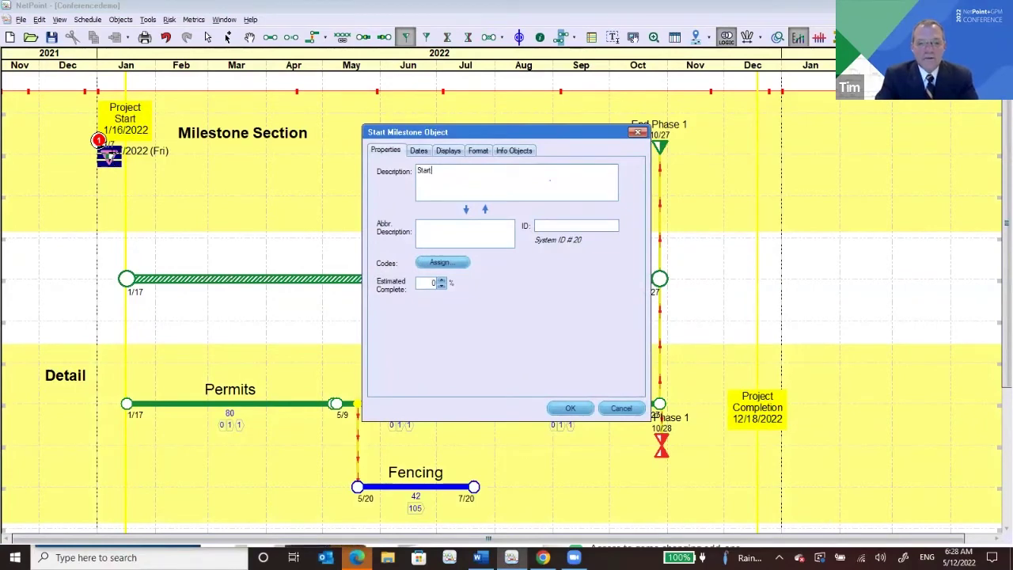
type(" Phase 1")
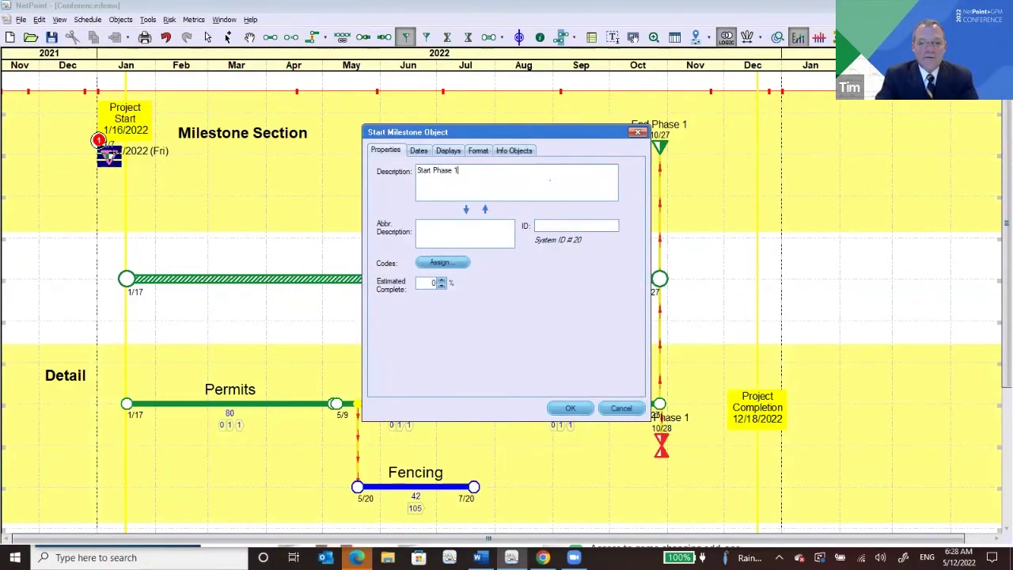
left_click(570, 410)
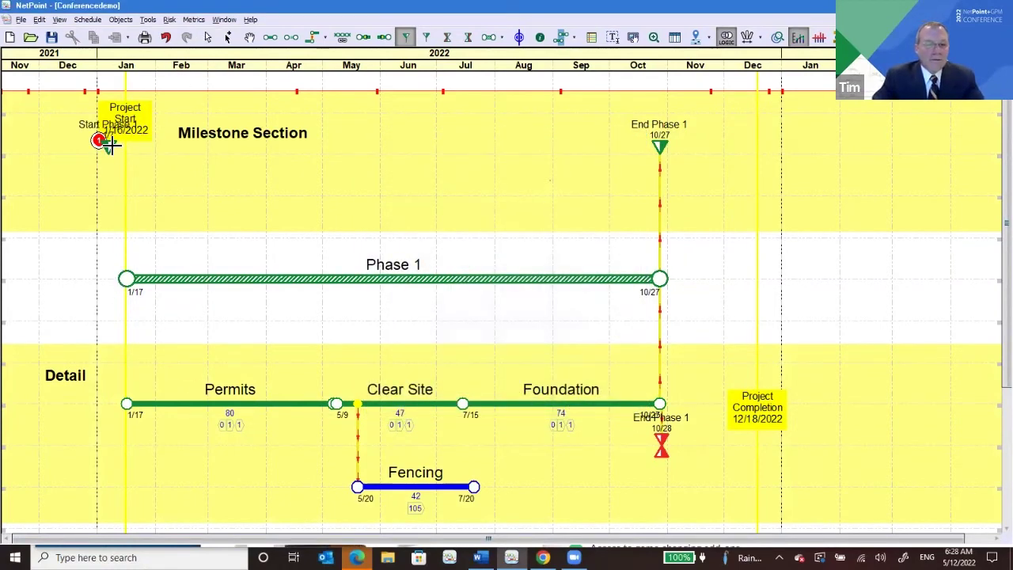
left_click_drag(108, 143, 110, 144)
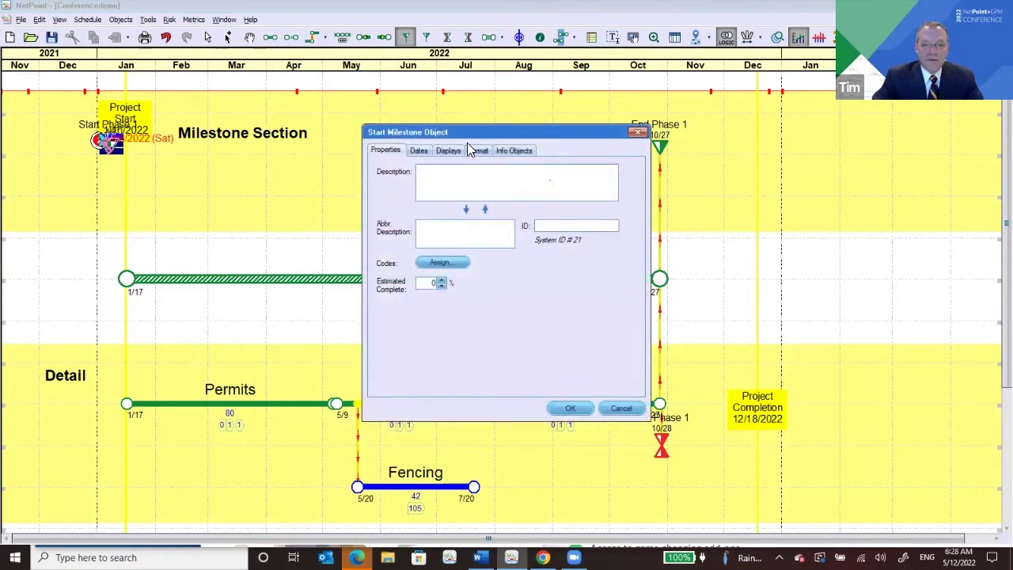
left_click(637, 135)
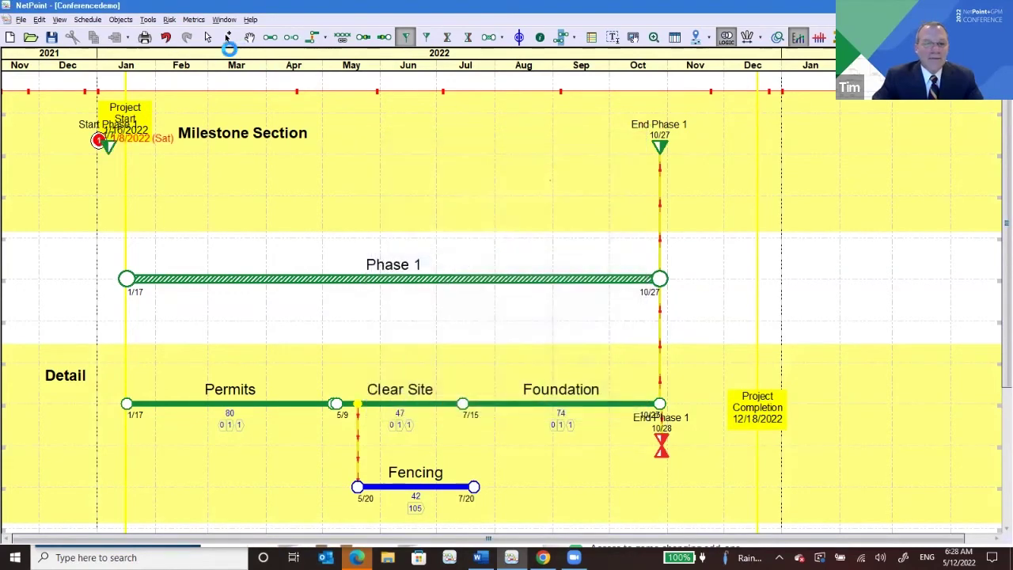
Step: Link the Start Phase 1 milestone to the start of the Permits activity and move it one row down, clear of the Project Start label
left_click(209, 40)
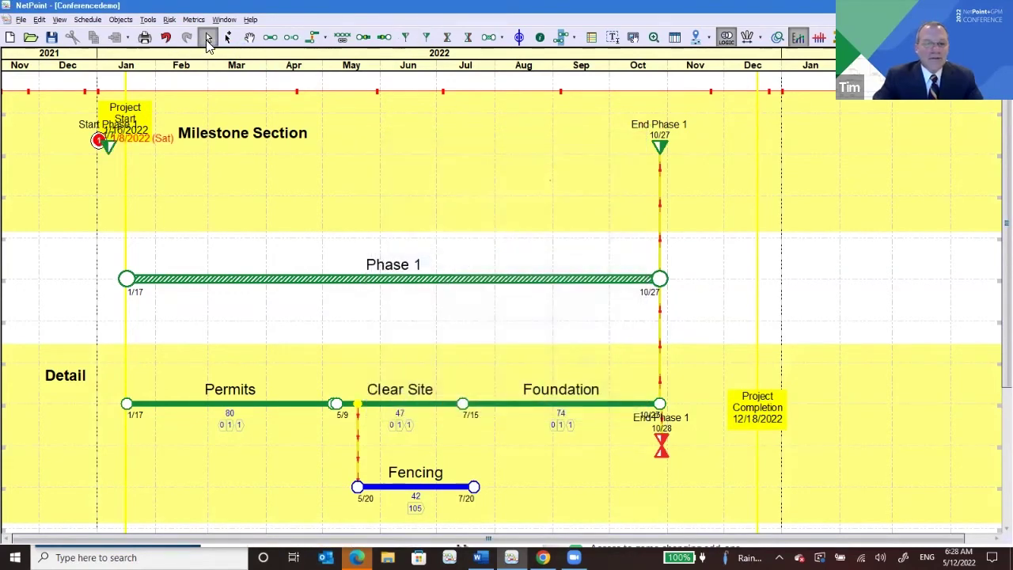
left_click(109, 149)
mouse_move(109, 148)
left_mouse_down()
mouse_move(186, 348)
mouse_move(168, 403)
mouse_move(162, 172)
mouse_move(301, 40)
left_mouse_up()
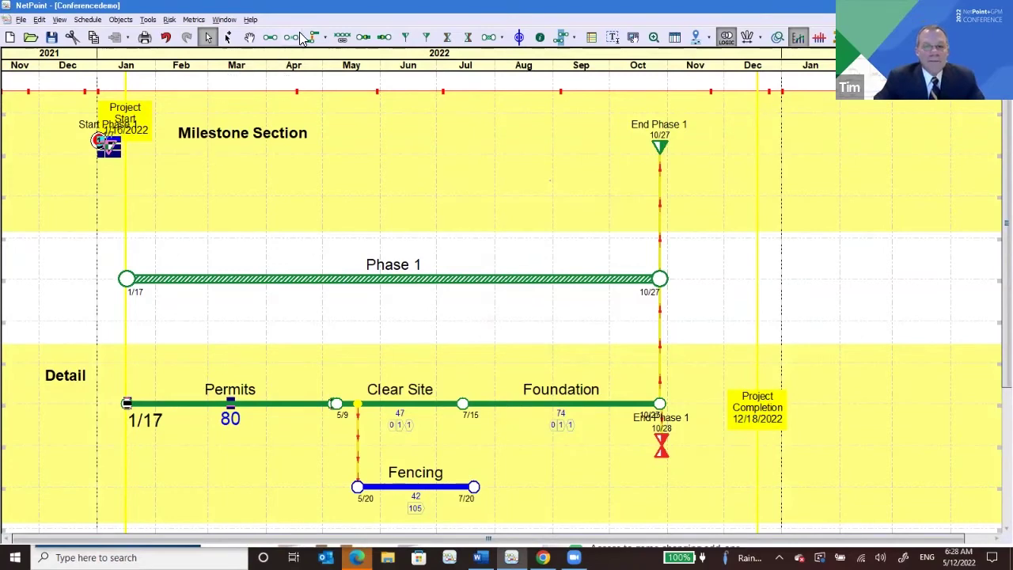
left_click(309, 37)
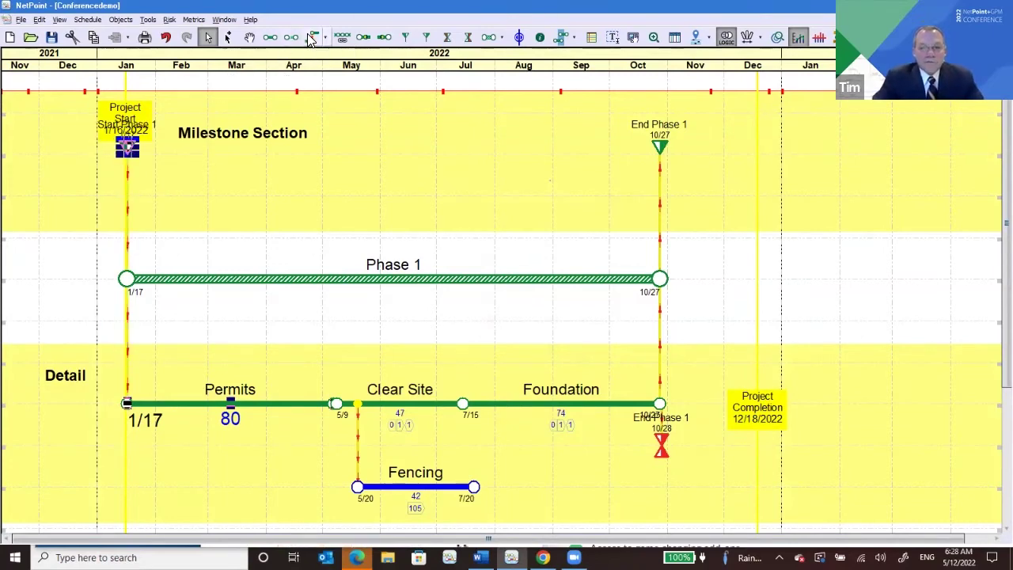
left_click(298, 205)
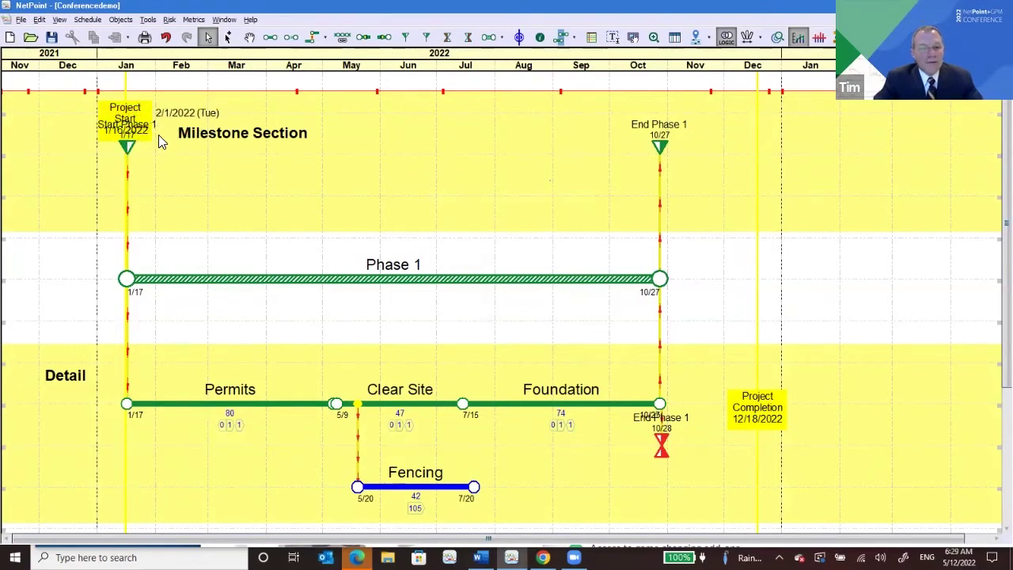
left_click(128, 147)
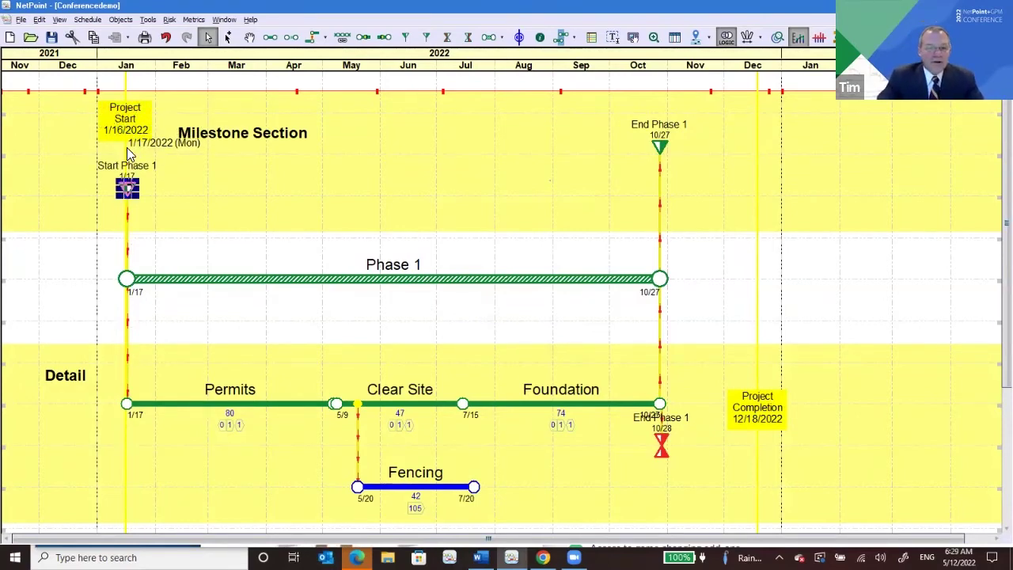
left_click(186, 194)
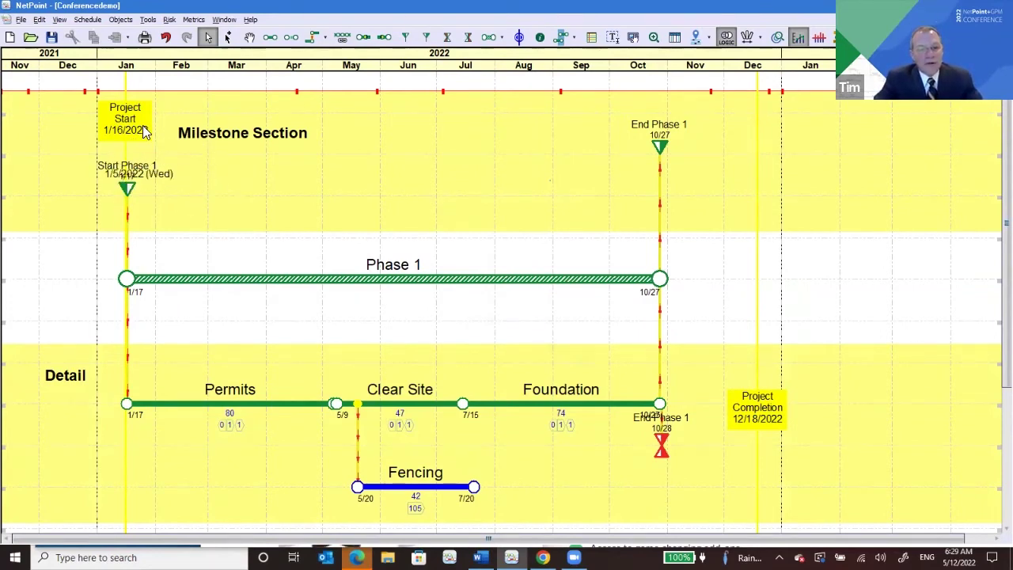
Step: Format the Start Phase 1 milestone with the flag shape and its text location set to Right
double_click(127, 190)
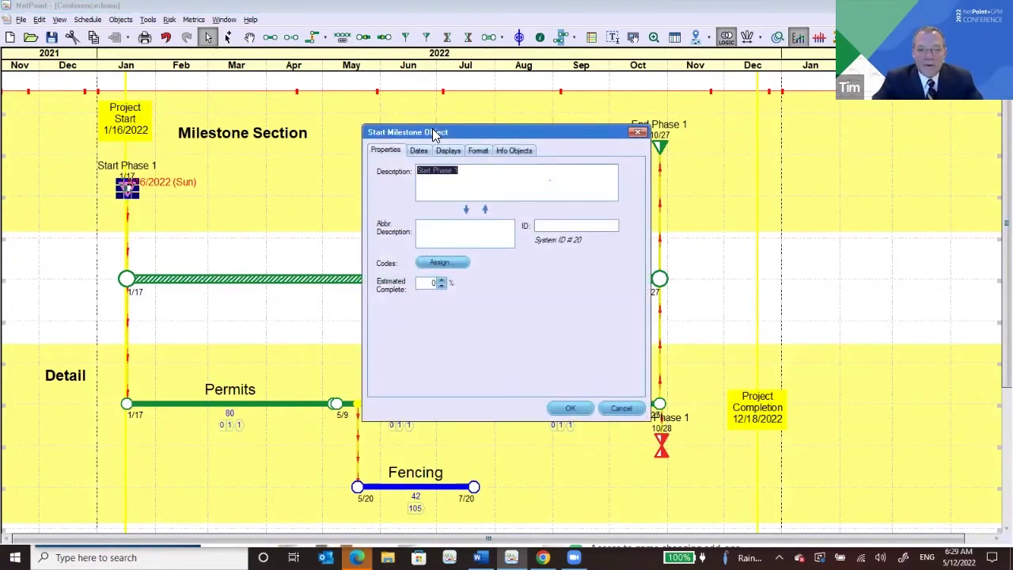
left_click(475, 151)
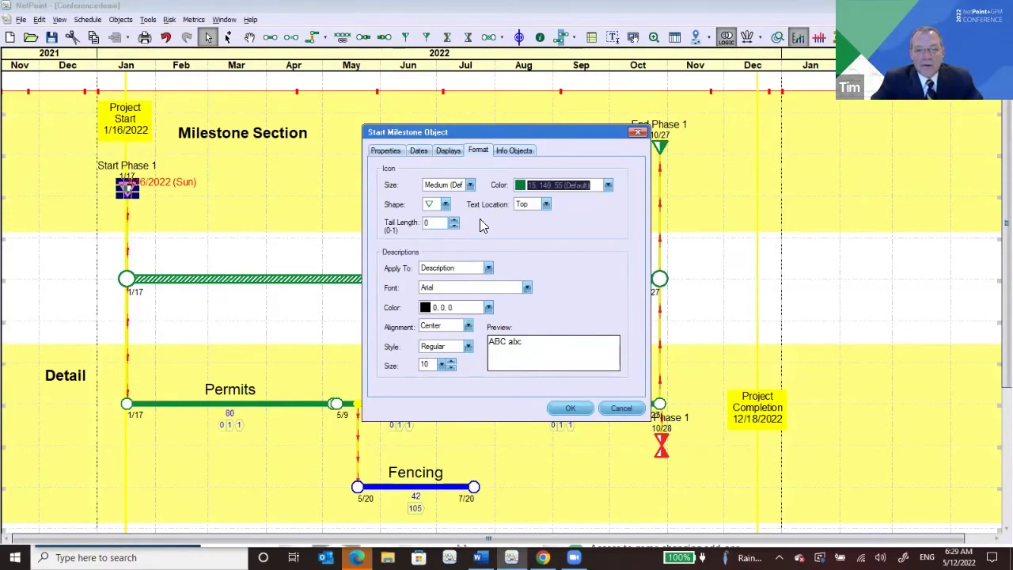
left_click(547, 204)
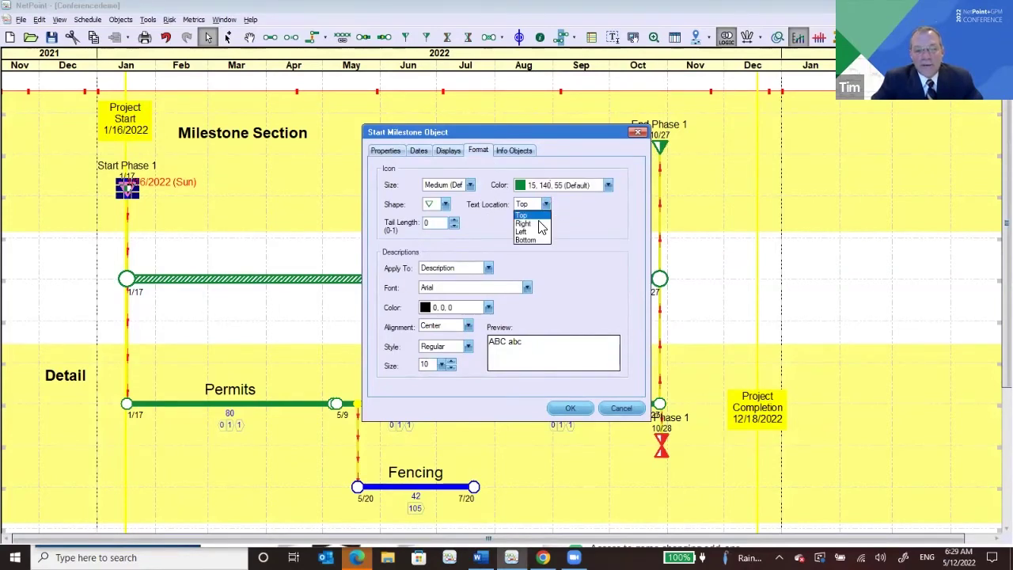
left_click(526, 224)
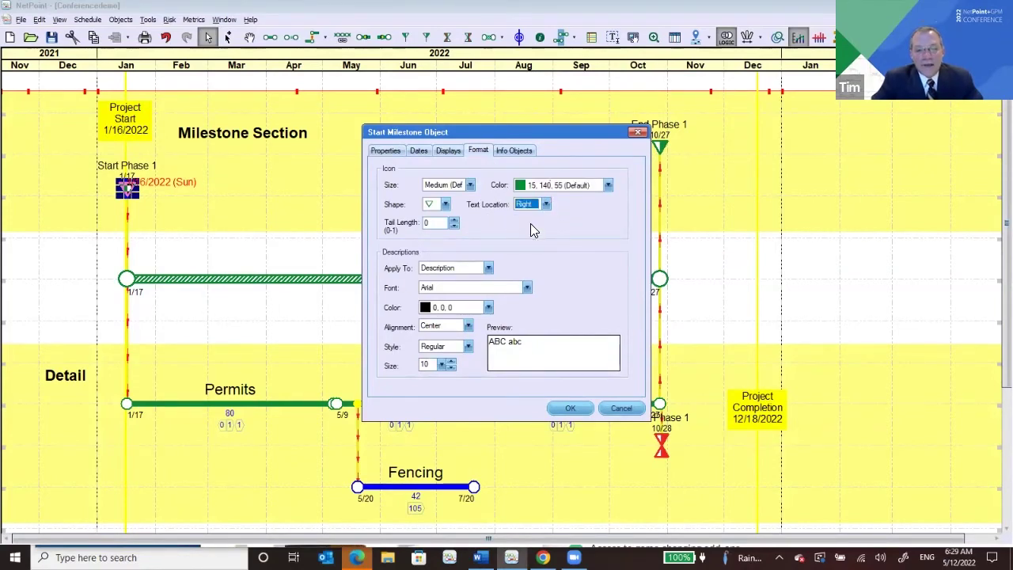
left_click(444, 205)
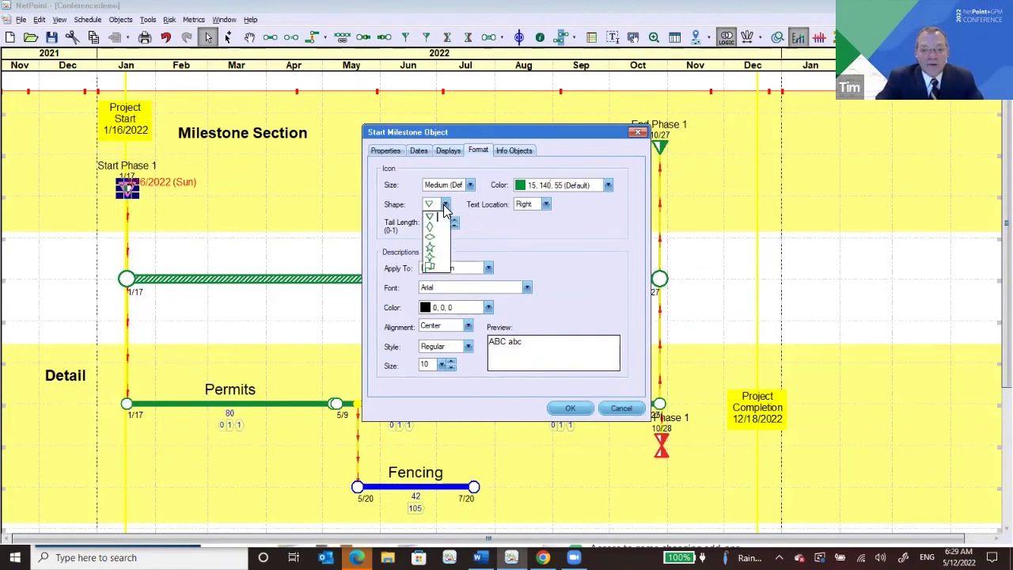
left_click(427, 265)
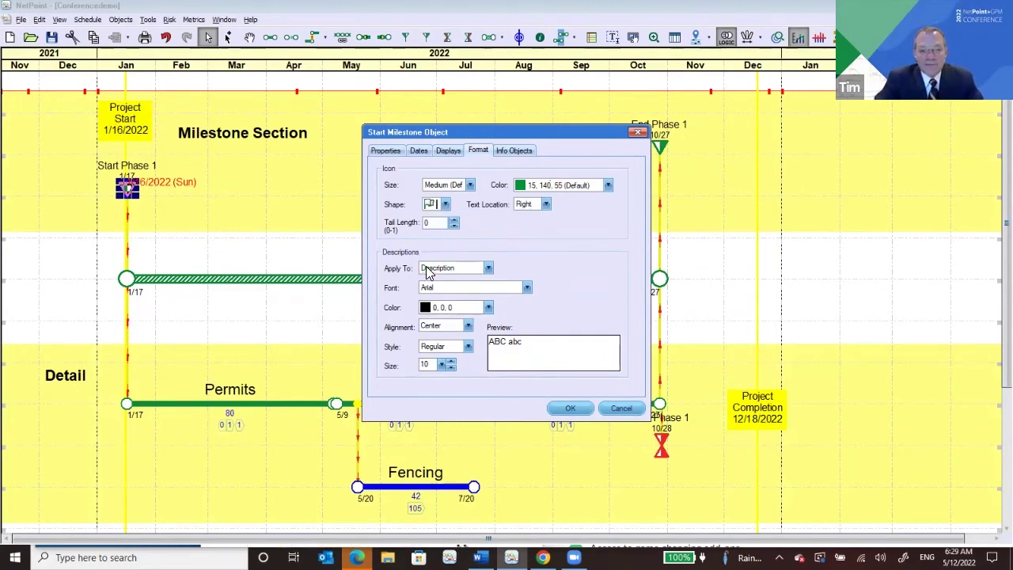
left_click(562, 407)
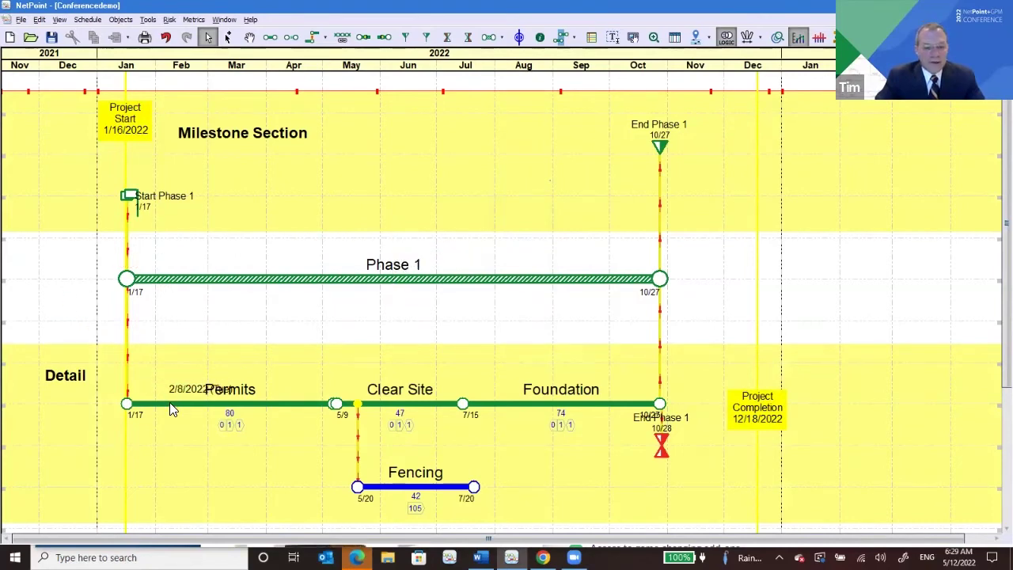
Step: Move the Permits activity earlier so that it starts on 1/5
mouse_move(172, 411)
left_mouse_down()
mouse_move(154, 415)
mouse_move(156, 405)
mouse_move(175, 410)
mouse_move(166, 410)
left_mouse_up()
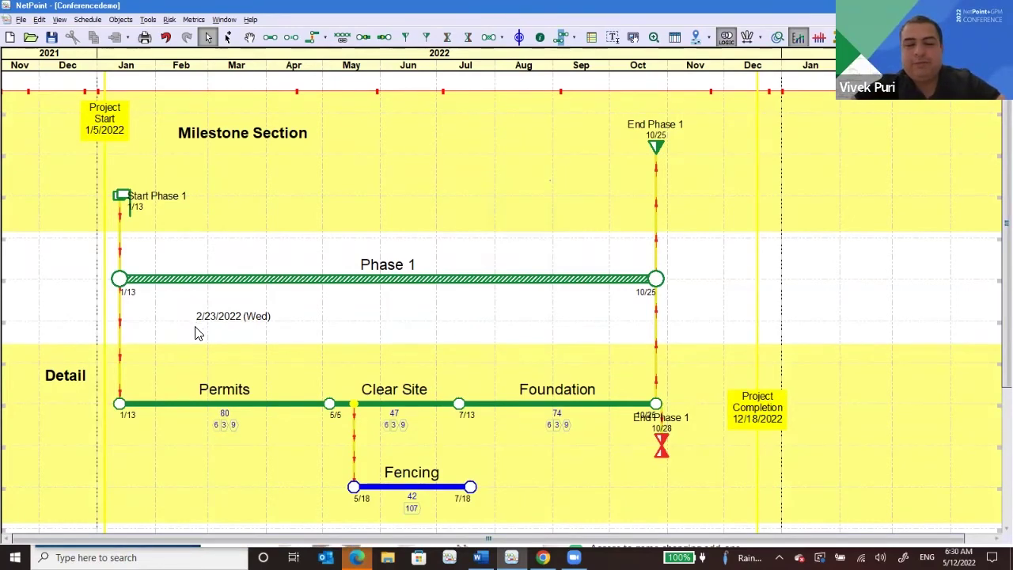
mouse_move(200, 407)
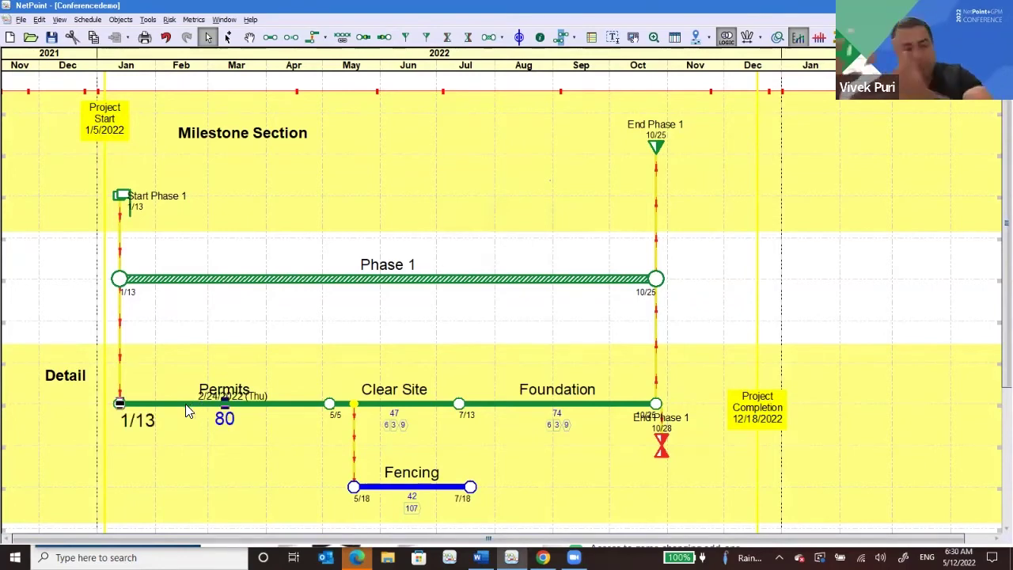
left_click_drag(200, 407, 185, 405)
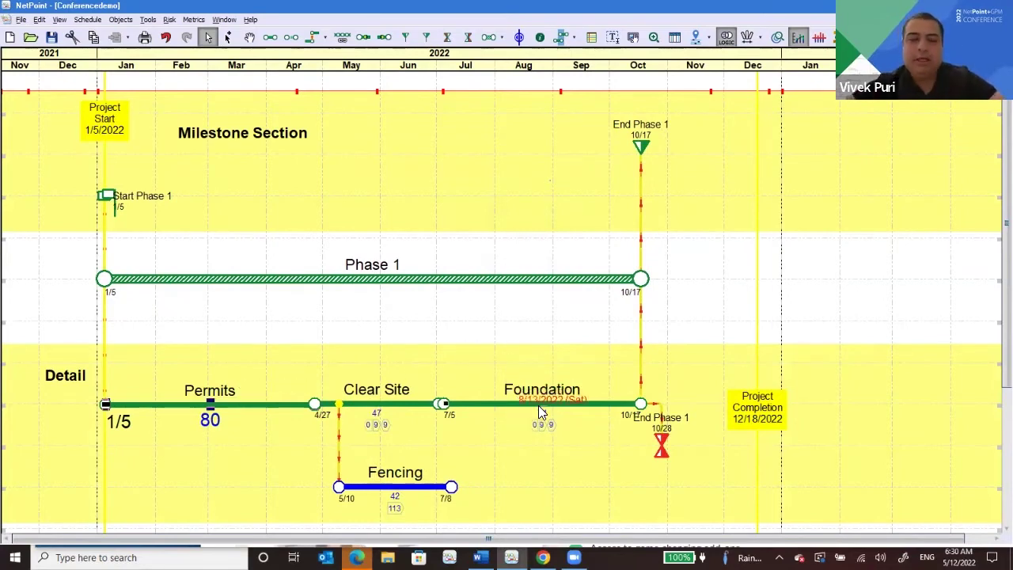
Step: Move the Foundation activity to start on 7/21, past the End Phase 1 benchmark, then shift Permits to 1/3 and back to 1/10
left_click_drag(517, 405, 552, 464)
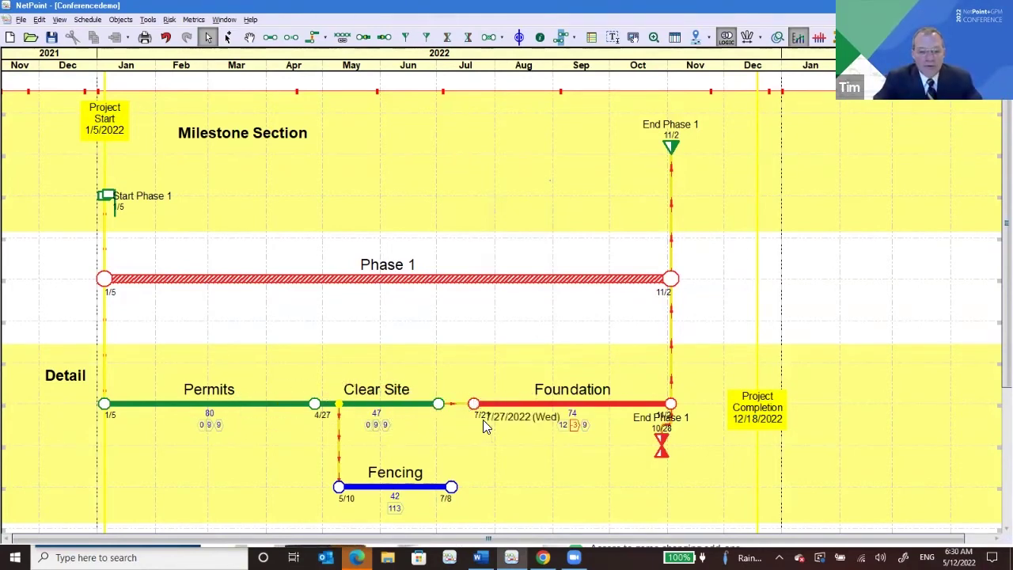
mouse_move(204, 403)
left_mouse_down()
mouse_move(217, 406)
mouse_move(201, 407)
left_mouse_up()
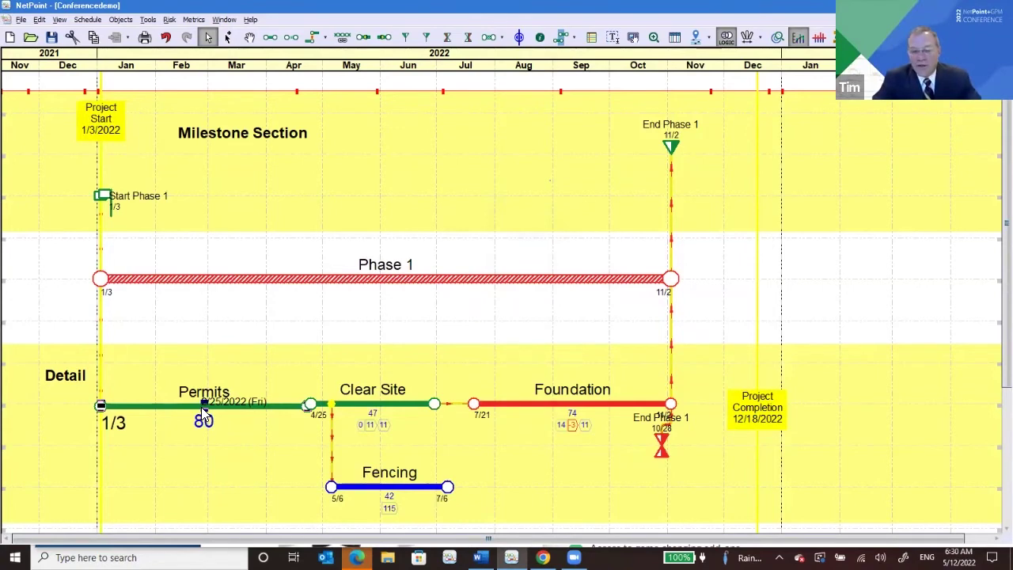
mouse_move(203, 408)
left_mouse_down()
mouse_move(240, 407)
mouse_move(215, 408)
left_mouse_up()
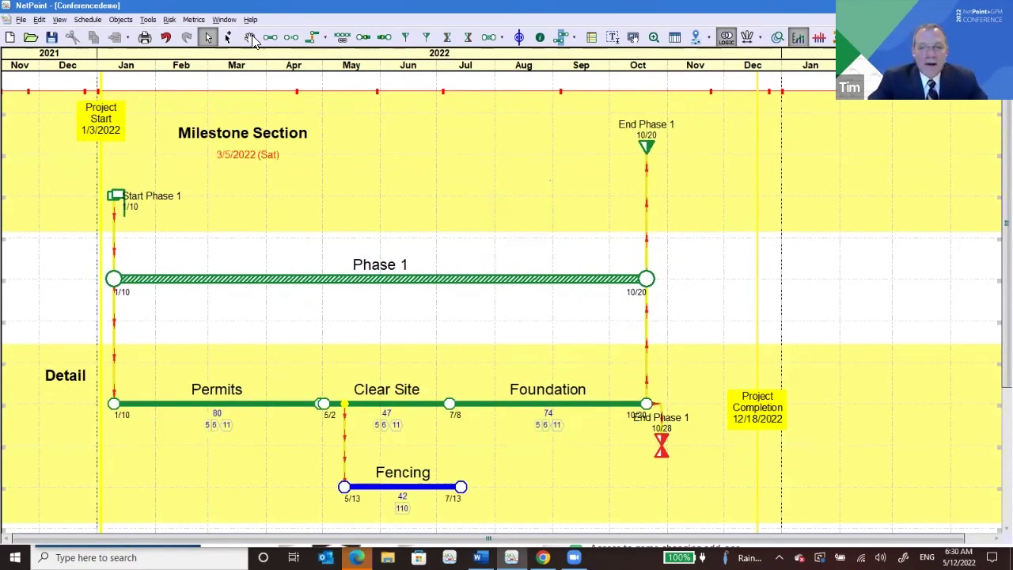
left_click(519, 39)
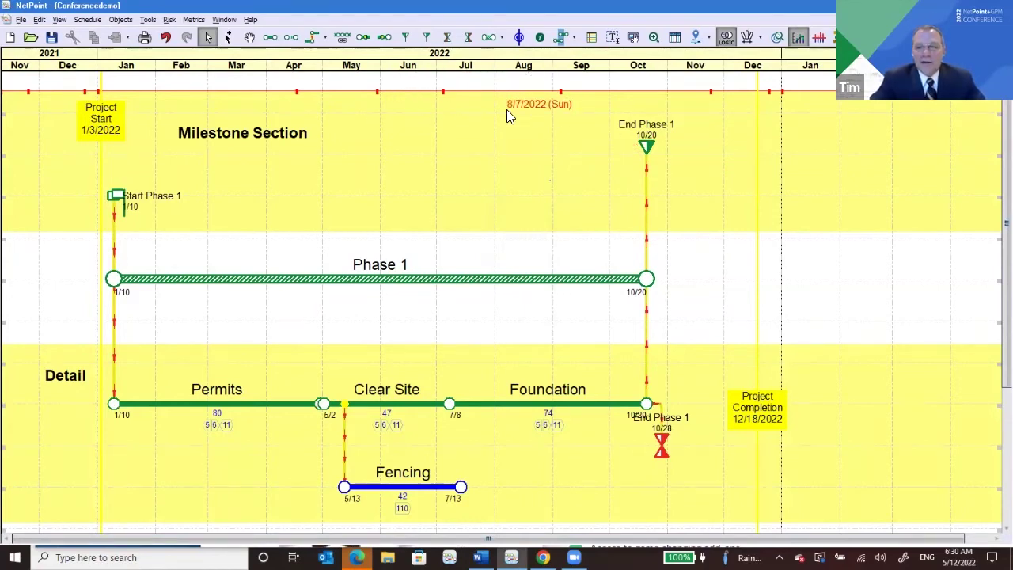
left_click(654, 38)
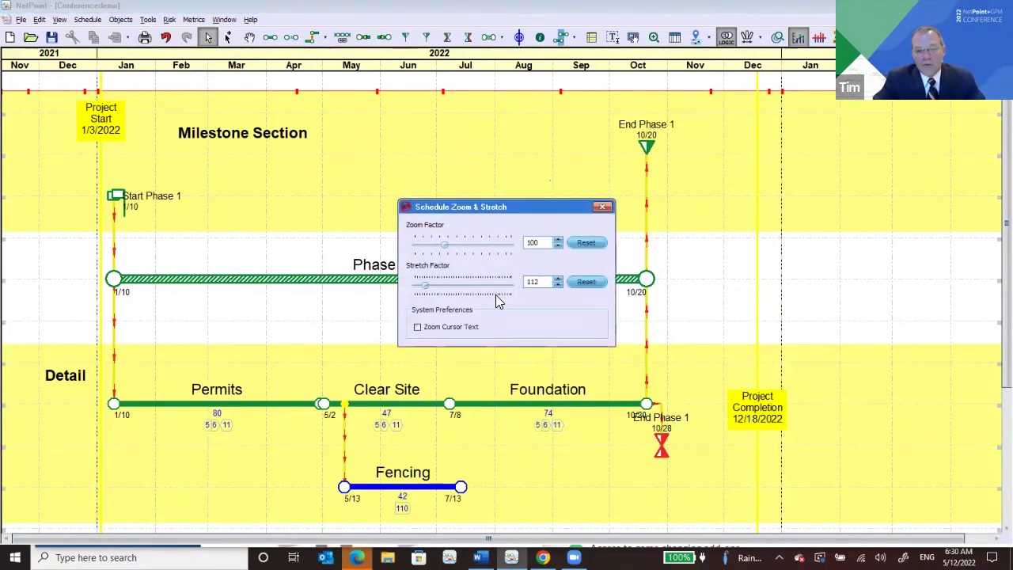
left_click(603, 208)
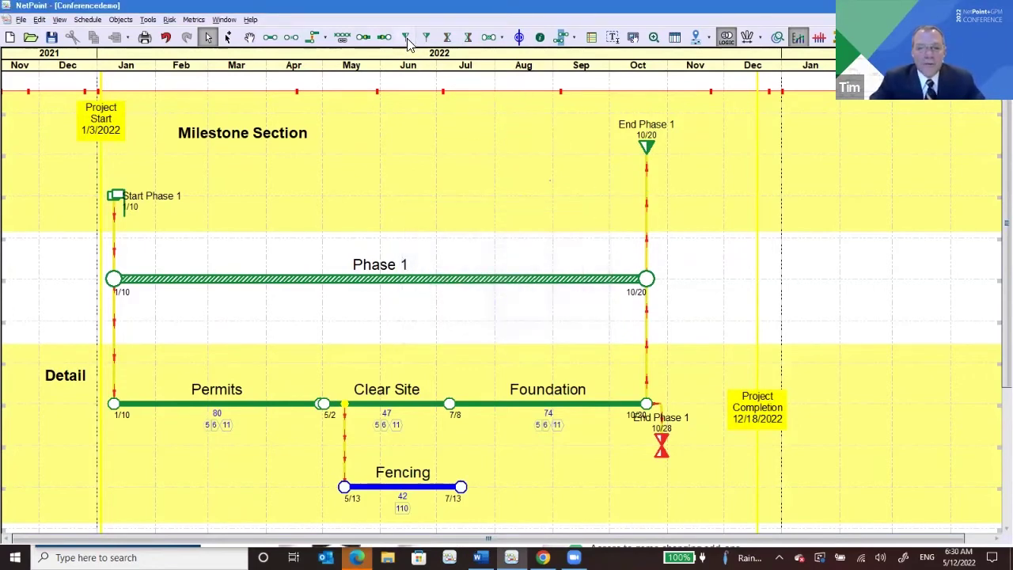
Step: Compress the timescale to a stretch factor of 111 and tighten the vertical spacing of the schedule rows
mouse_move(345, 73)
left_mouse_down()
mouse_move(425, 71)
mouse_move(321, 73)
mouse_move(339, 71)
left_mouse_up()
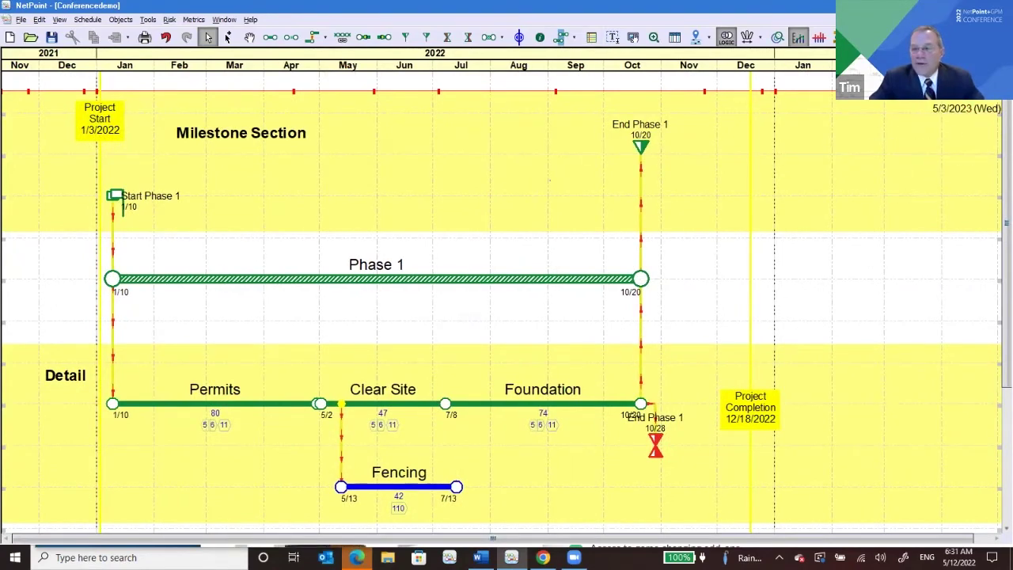
scroll(507, 315, "down", 1)
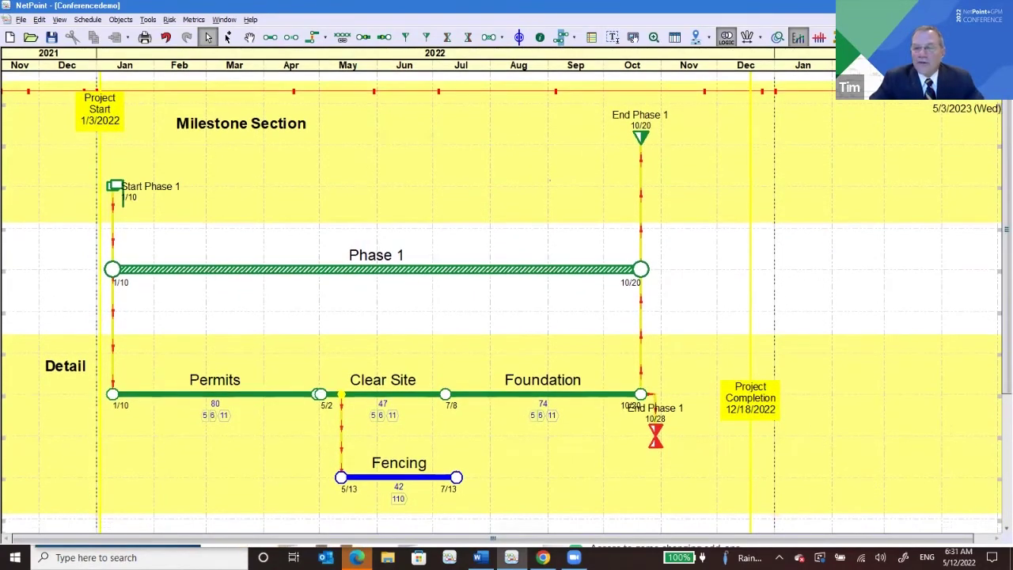
mouse_move(999, 101)
left_mouse_down()
mouse_move(999, 126)
mouse_move(998, 101)
left_mouse_up()
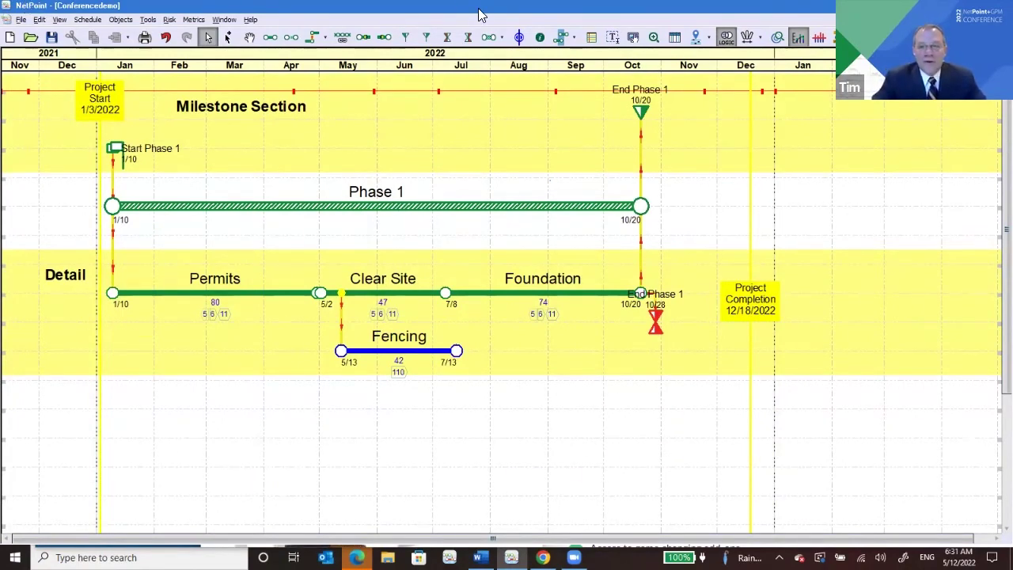
Step: Enlarge the schedule display to a zoom factor of 150
left_click(653, 37)
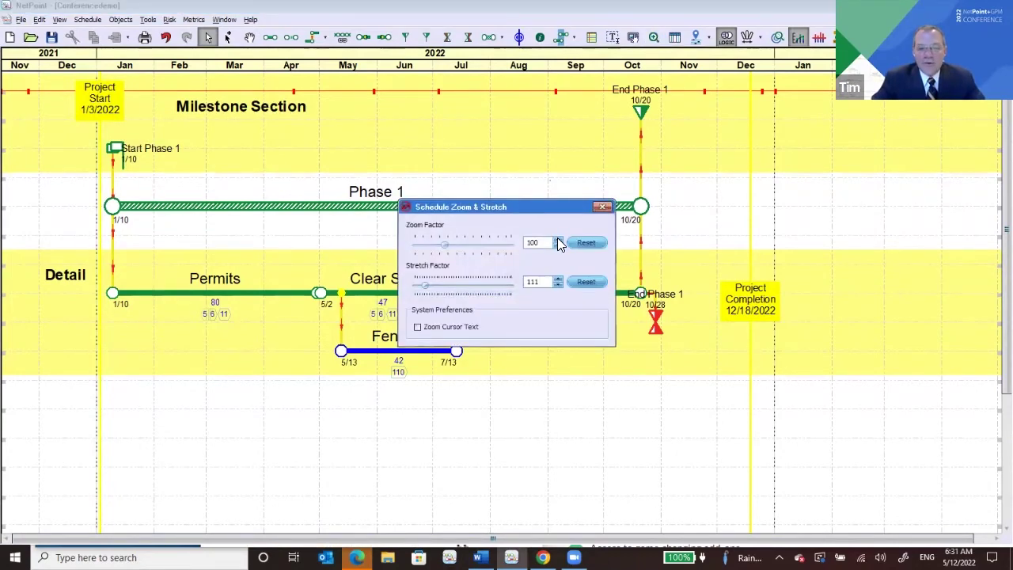
left_click(558, 239)
left_click(558, 239)
left_click(558, 239)
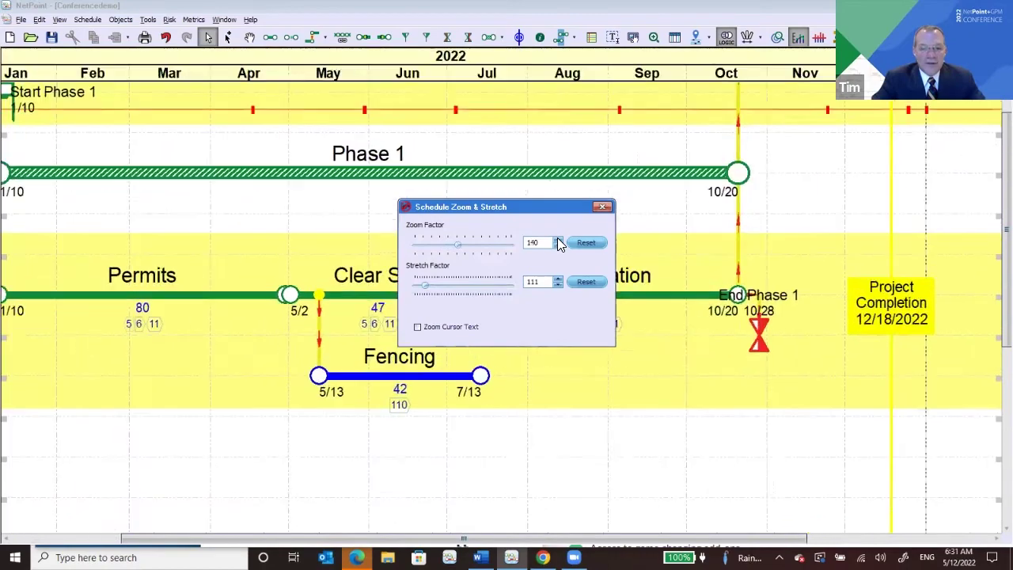
left_click(558, 239)
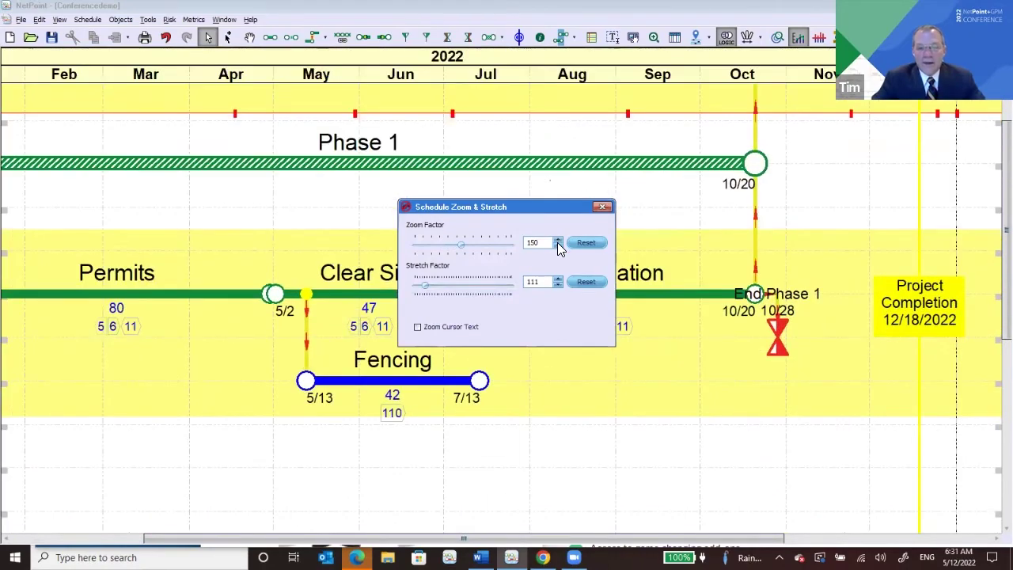
Step: Shrink the schedule display to a zoom factor of 70
left_click(557, 246)
left_click(558, 247)
left_click(558, 246)
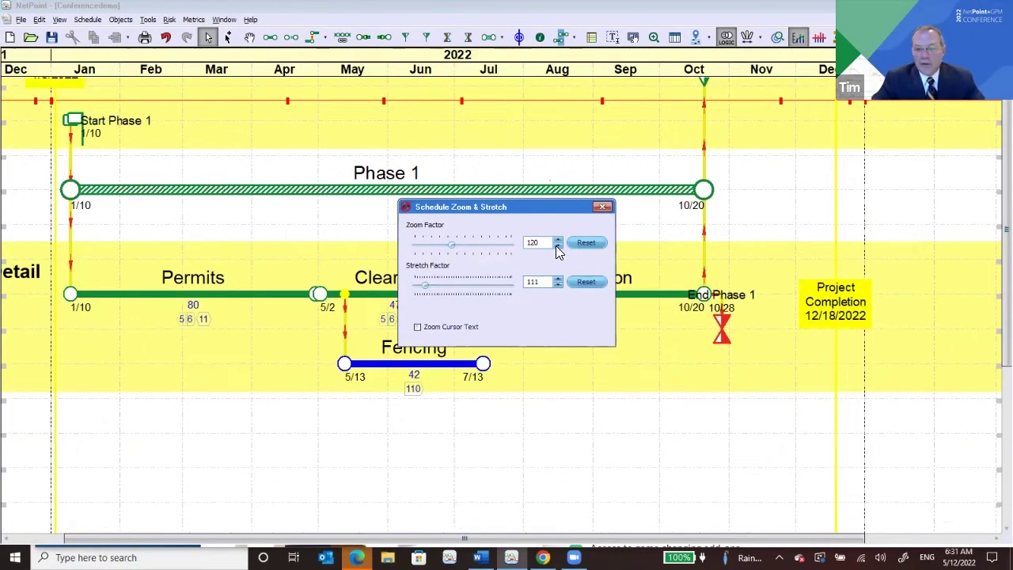
left_click(558, 246)
left_click(558, 246)
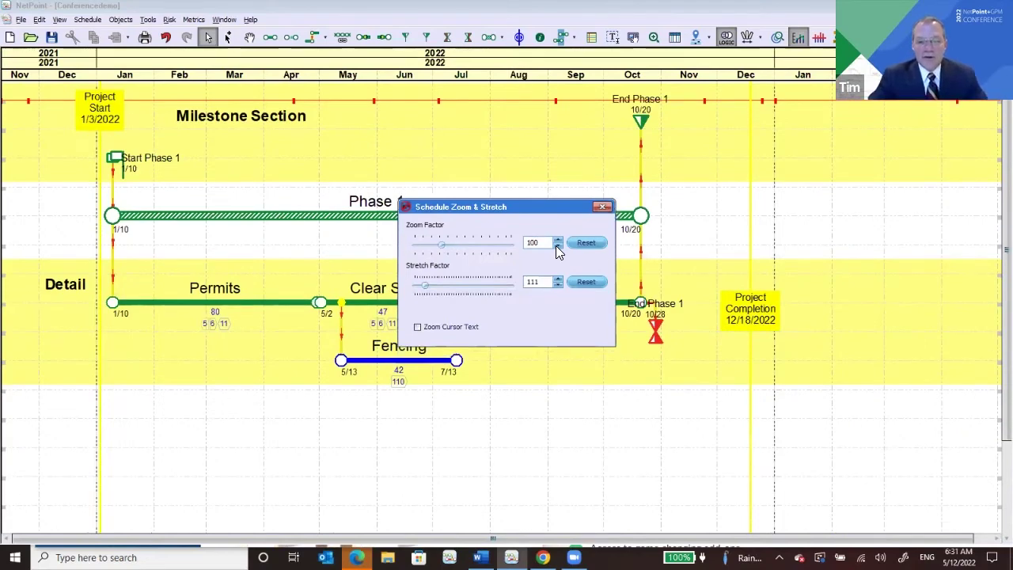
left_click(558, 246)
left_click(558, 246)
left_click(558, 246)
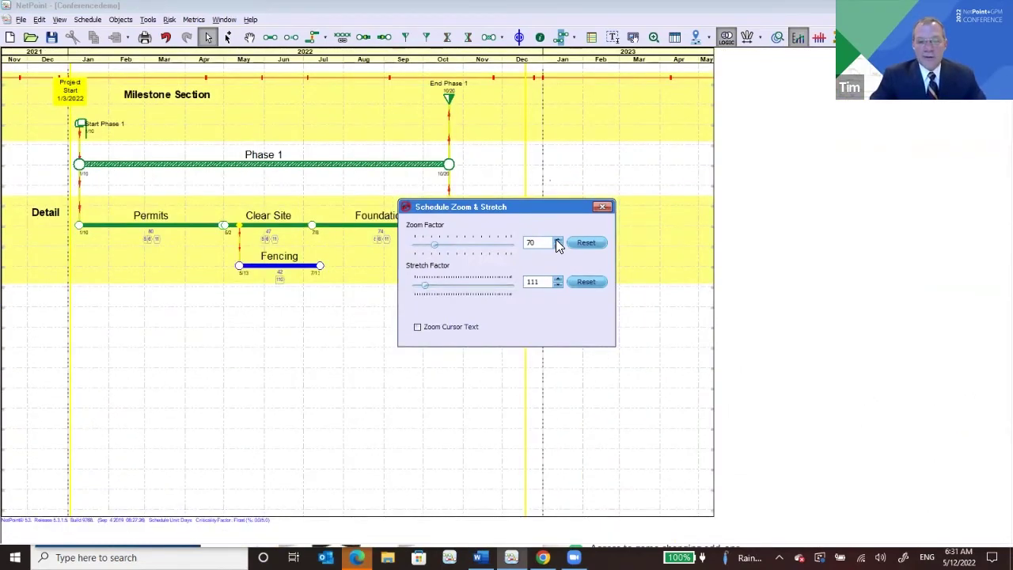
Step: Bring the schedule's zoom factor back to 100 and close the zoom and stretch settings
left_click(558, 239)
left_click(558, 240)
left_click(558, 239)
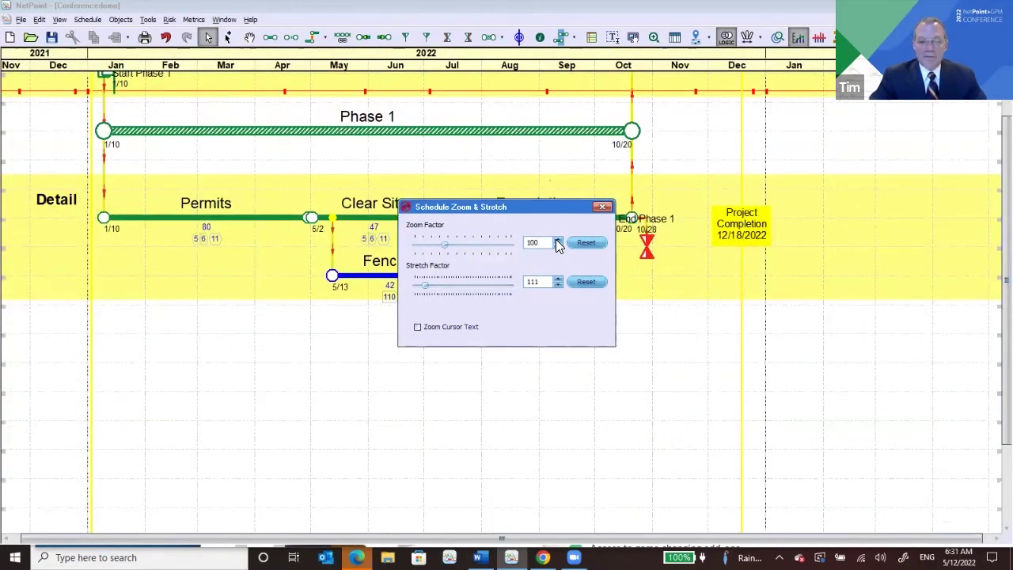
left_click(604, 208)
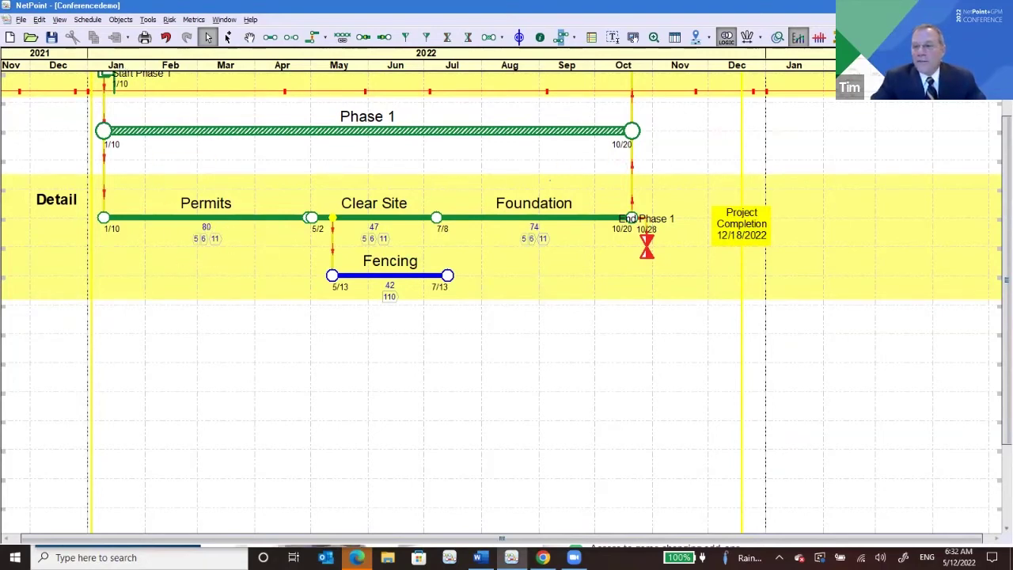
Step: Split the schedule view vertically into two side-by-side panes, accepting that headers and footers are not displayed
scroll(506, 262, "up", 2)
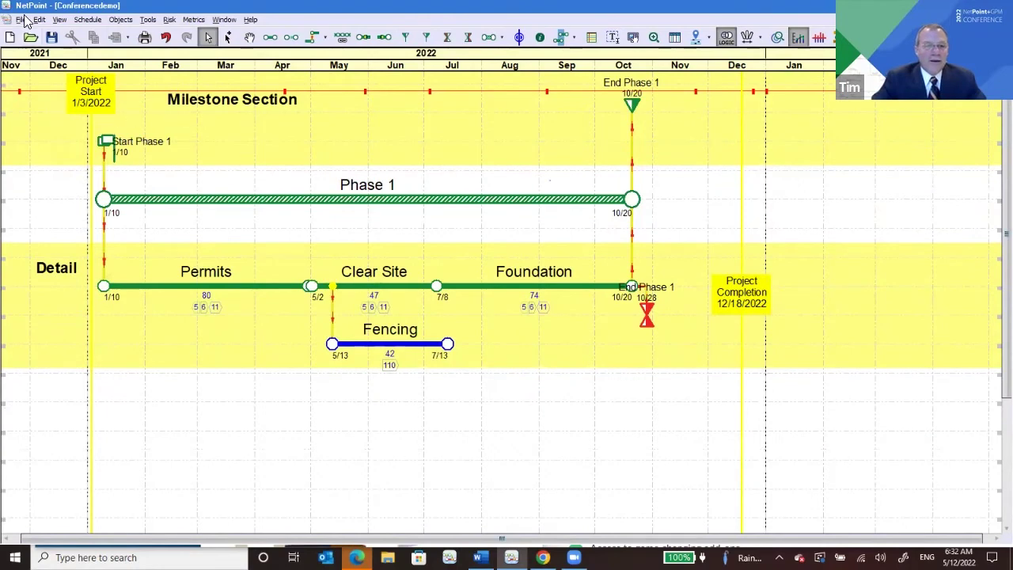
left_click(83, 21)
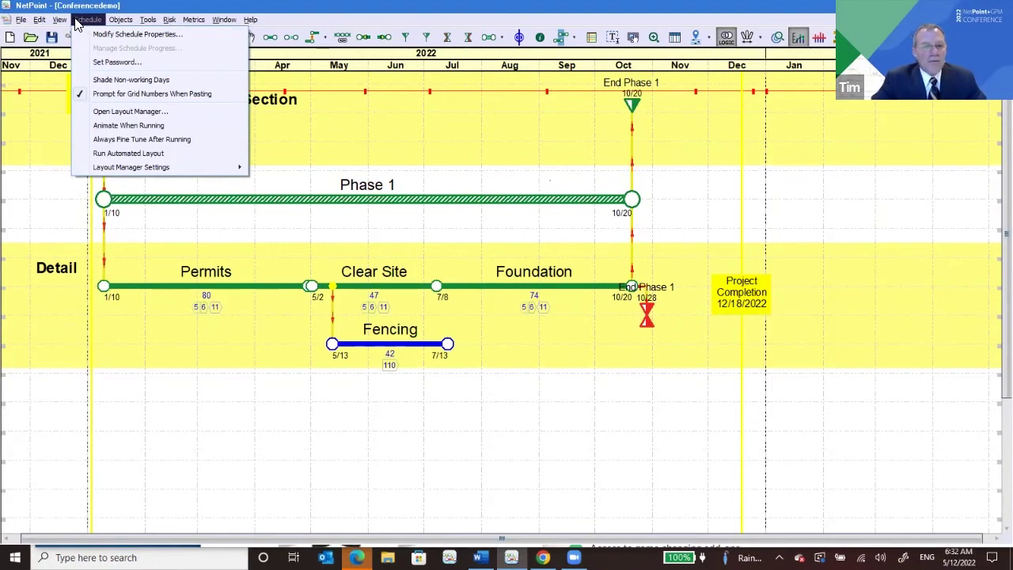
mouse_move(67, 24)
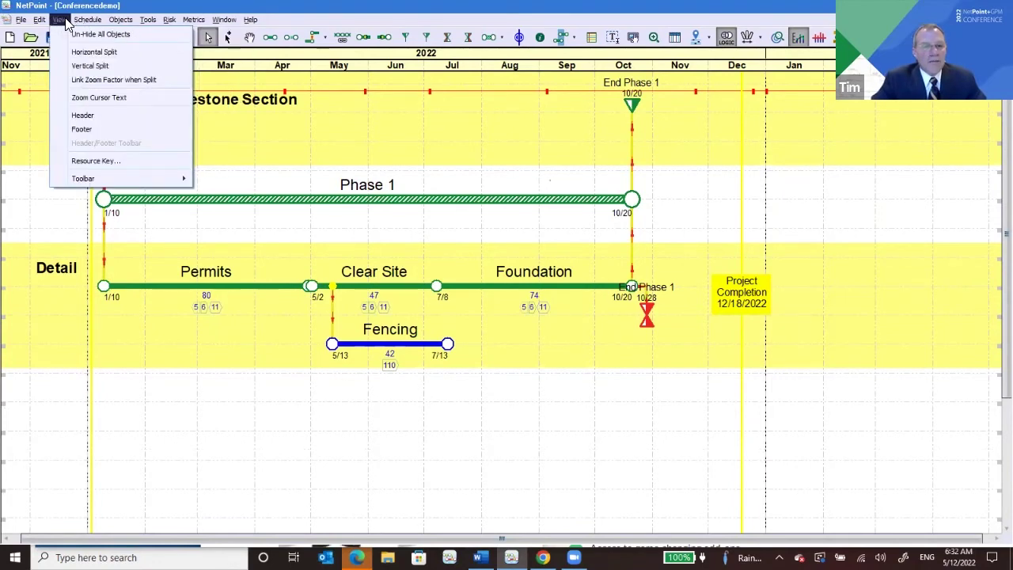
left_click(91, 67)
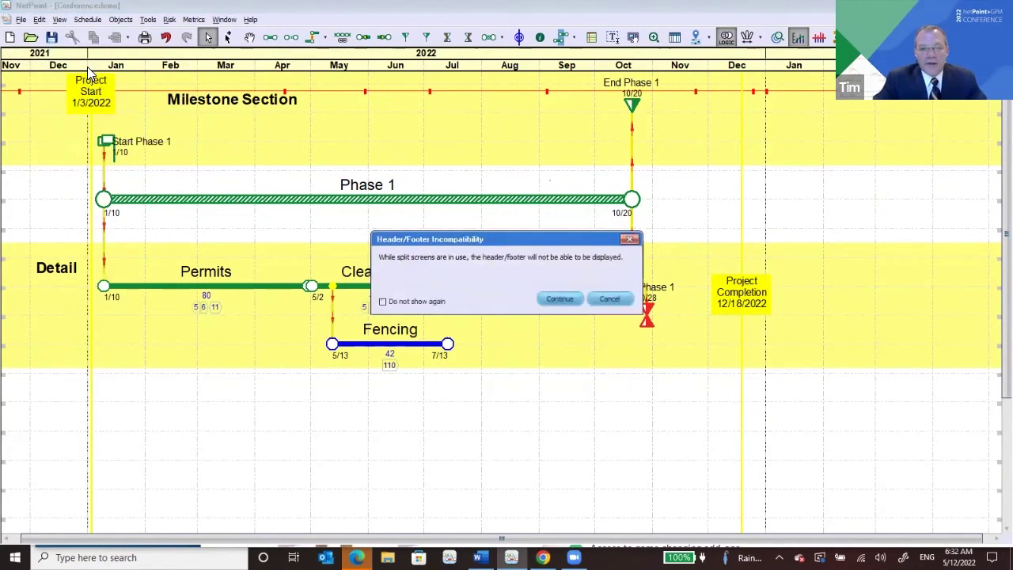
left_click(561, 302)
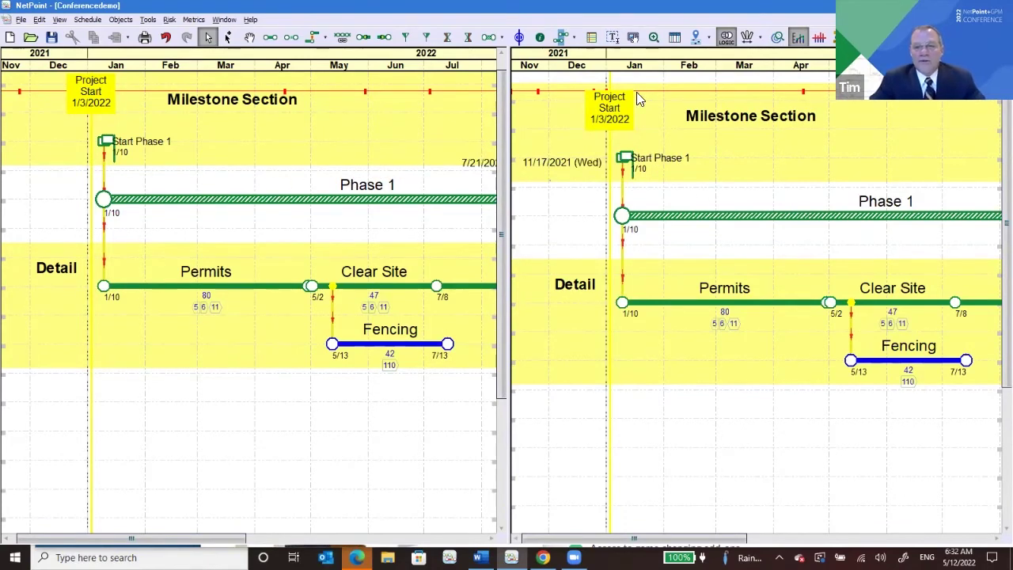
Step: Reduce the zoom factor of the first split pane to 60 and leave the second pane at its existing scale
left_click(654, 37)
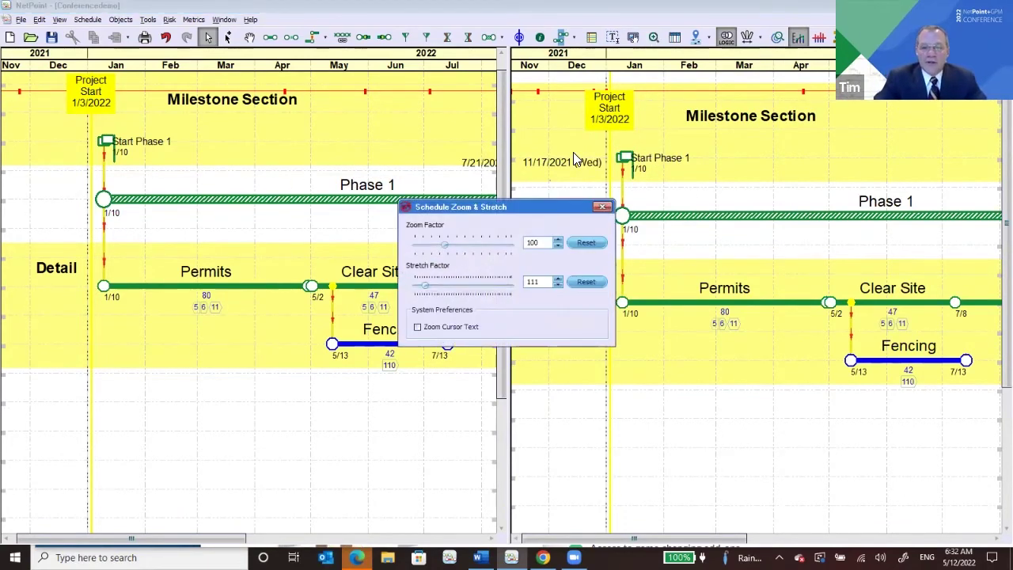
left_click(557, 244)
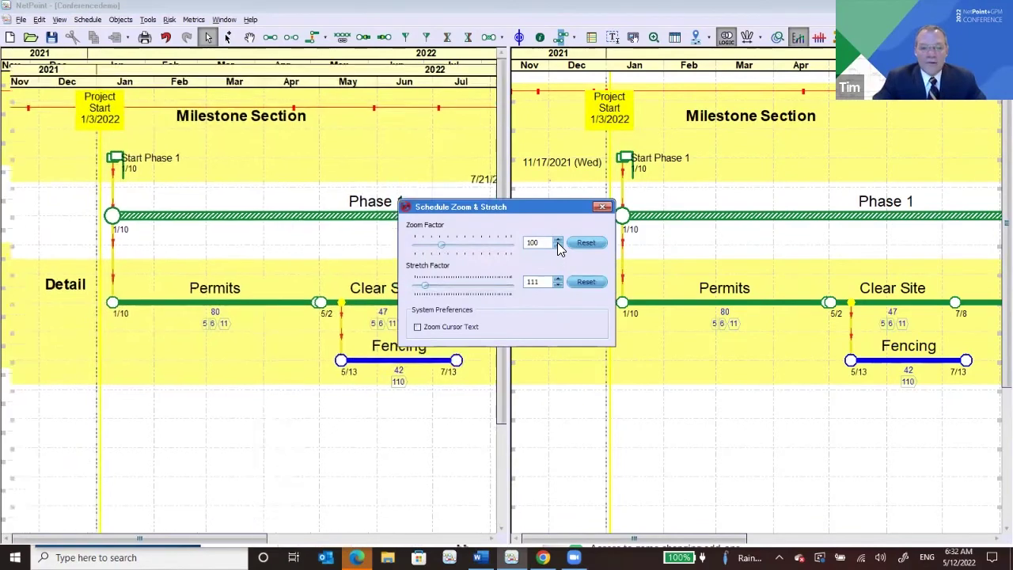
left_click(557, 244)
left_click(557, 244)
left_click(557, 244)
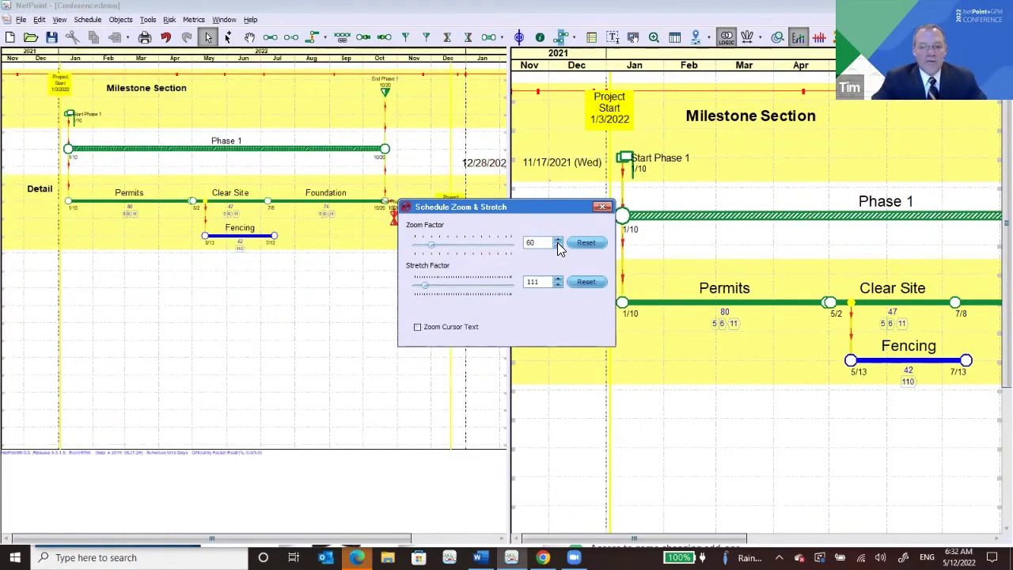
left_click(608, 206)
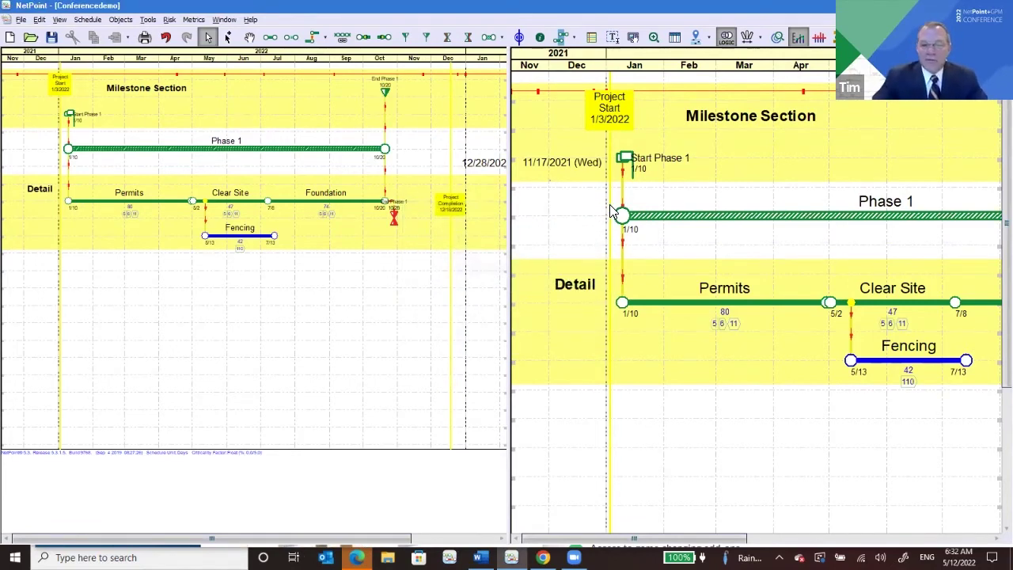
Step: Move the Permits activity one row below Clear Site and earlier so that it starts on 1/5
left_click(210, 37)
mouse_move(677, 311)
left_mouse_down()
mouse_move(654, 313)
mouse_move(698, 319)
mouse_move(665, 322)
left_mouse_up()
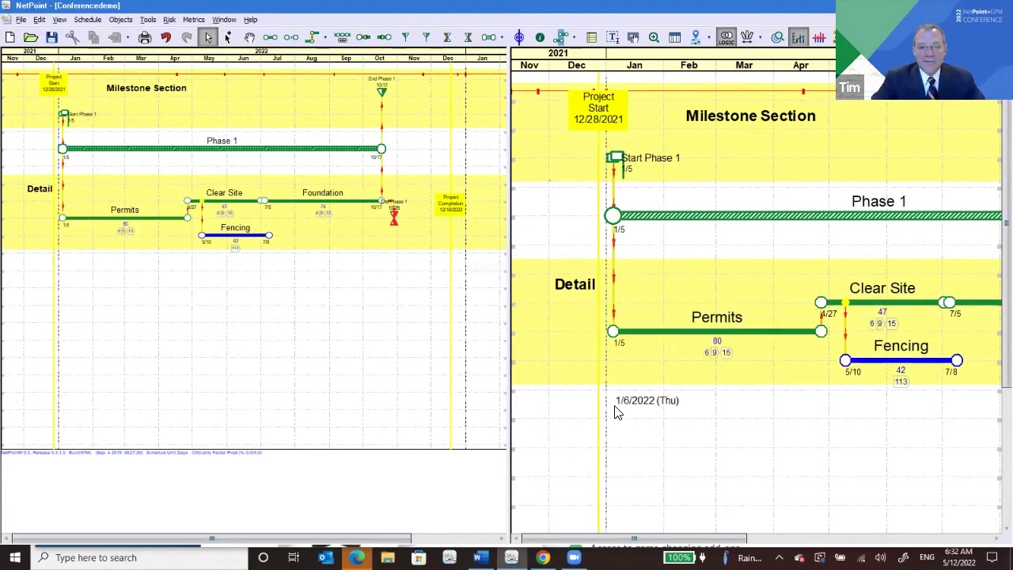
Step: Remove the vertical split and divide the schedule view horizontally into two stacked panes instead
left_click(60, 20)
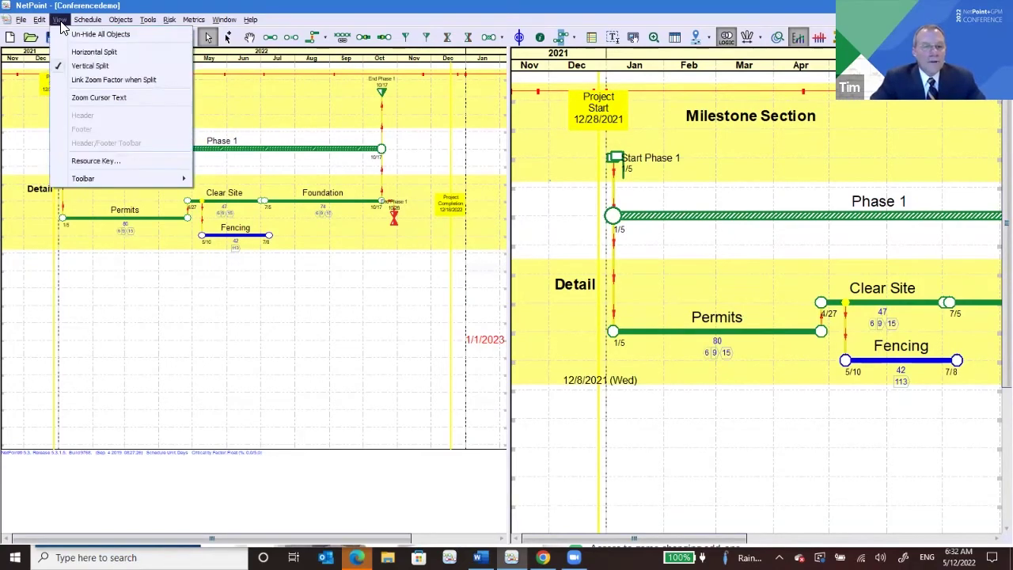
left_click(76, 67)
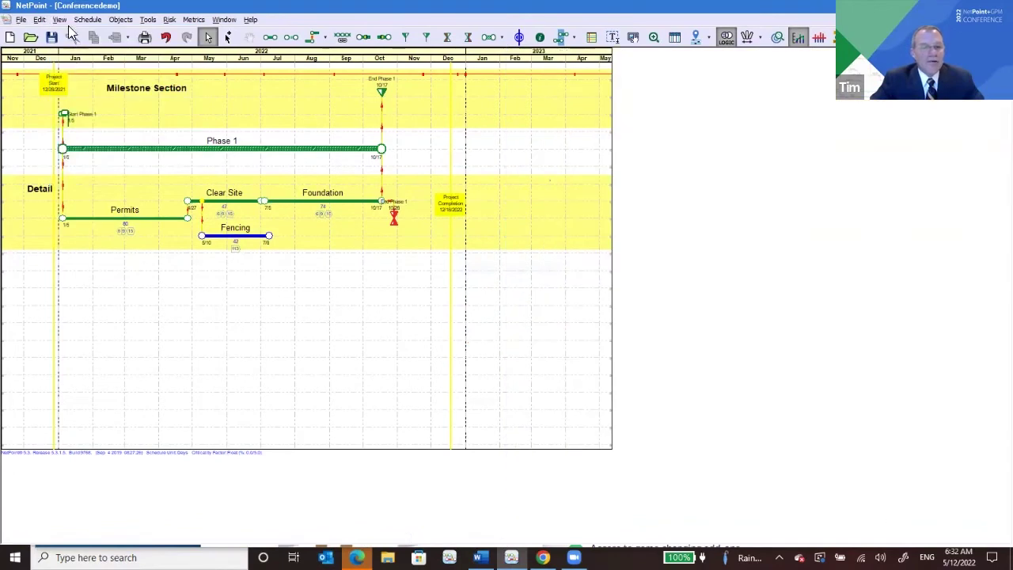
left_click(60, 20)
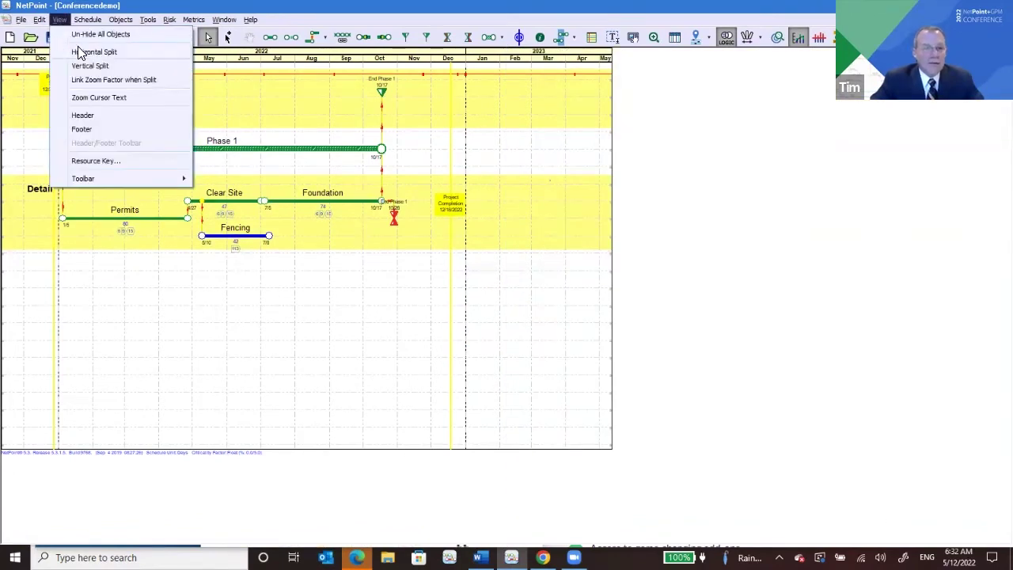
left_click(79, 52)
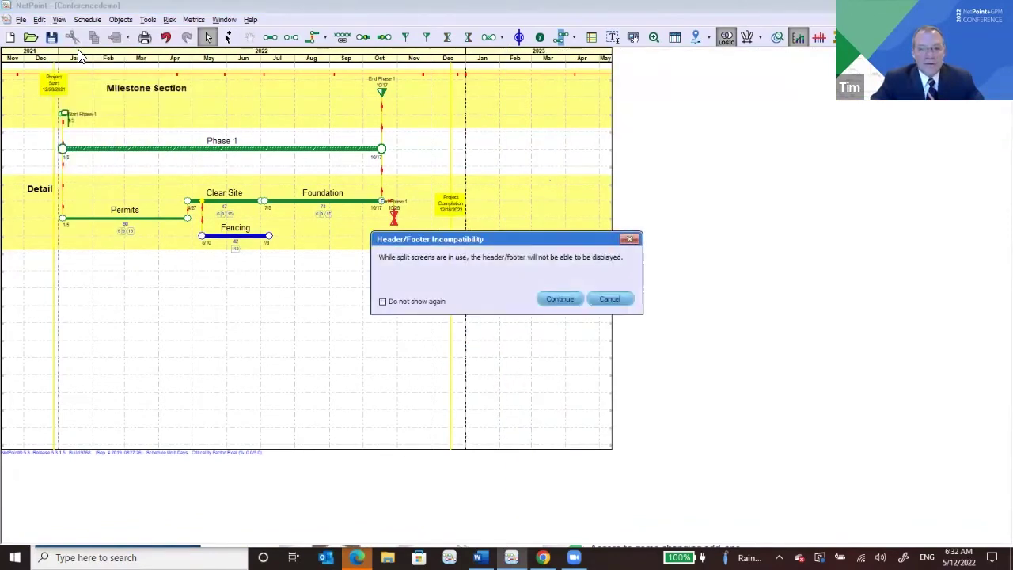
left_click(573, 298)
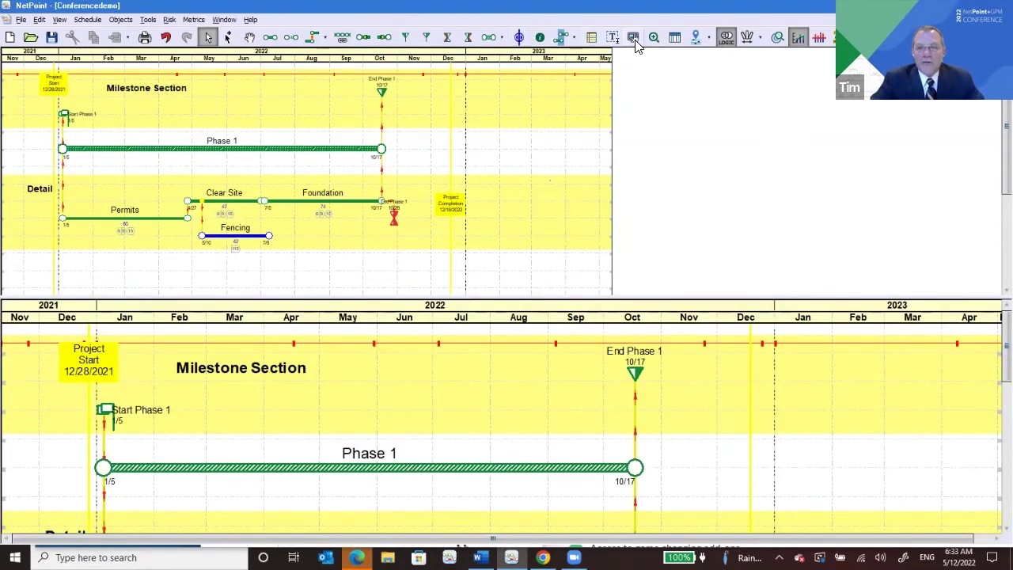
Step: Reset the upper pane's zoom factor and the schedule's stretch factor, both to 100
left_click(655, 40)
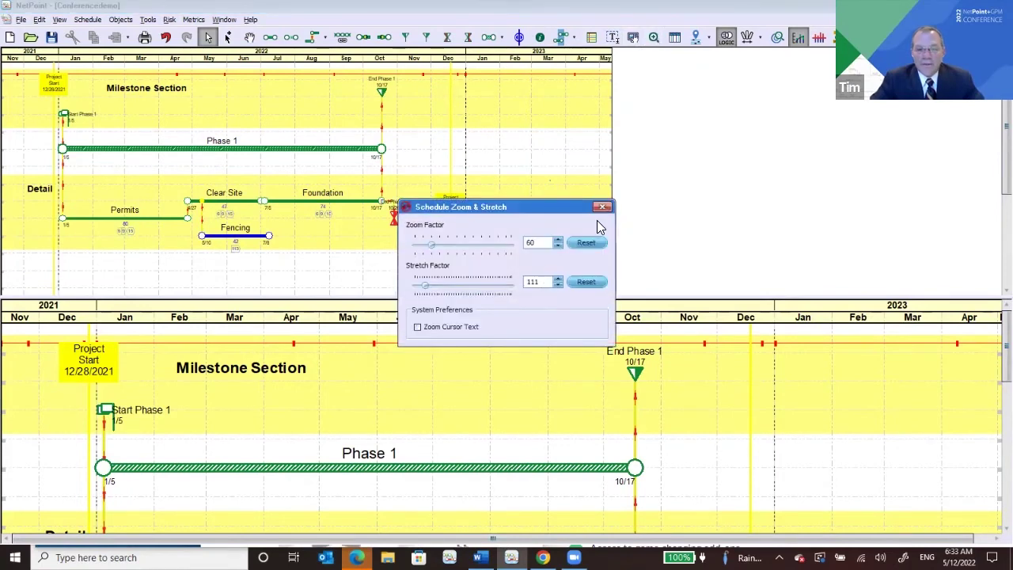
left_click(588, 245)
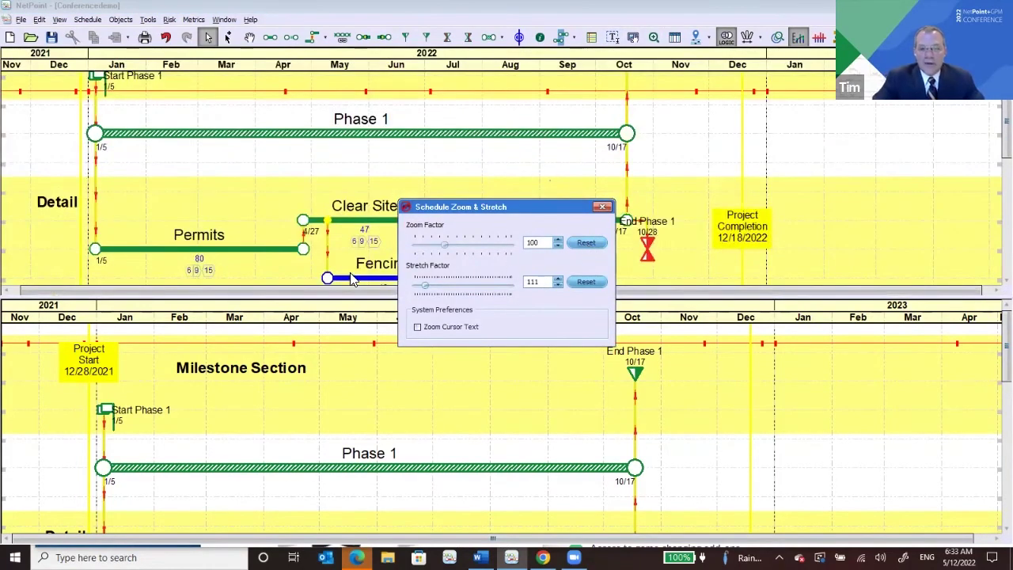
left_click(605, 208)
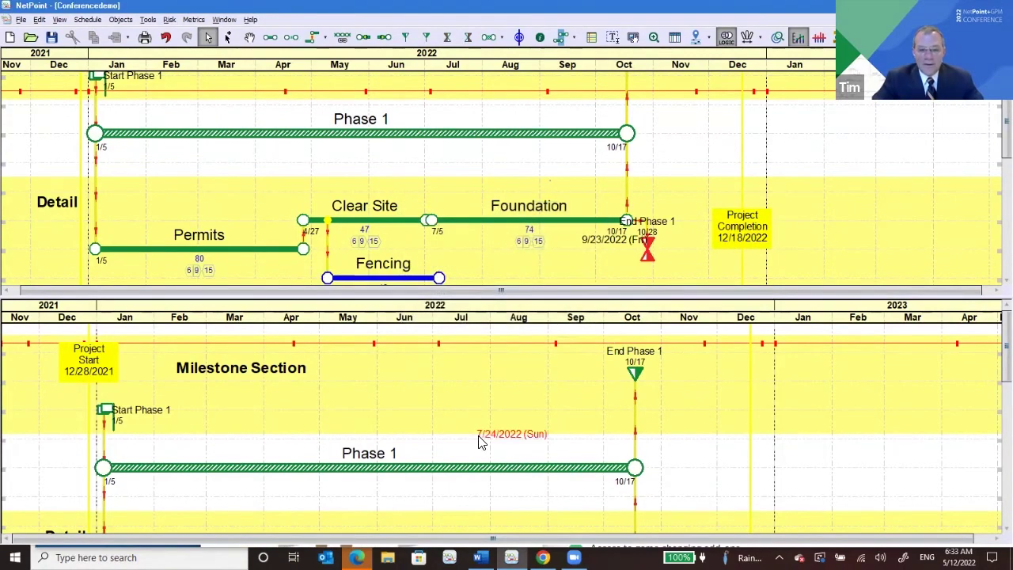
left_click(653, 39)
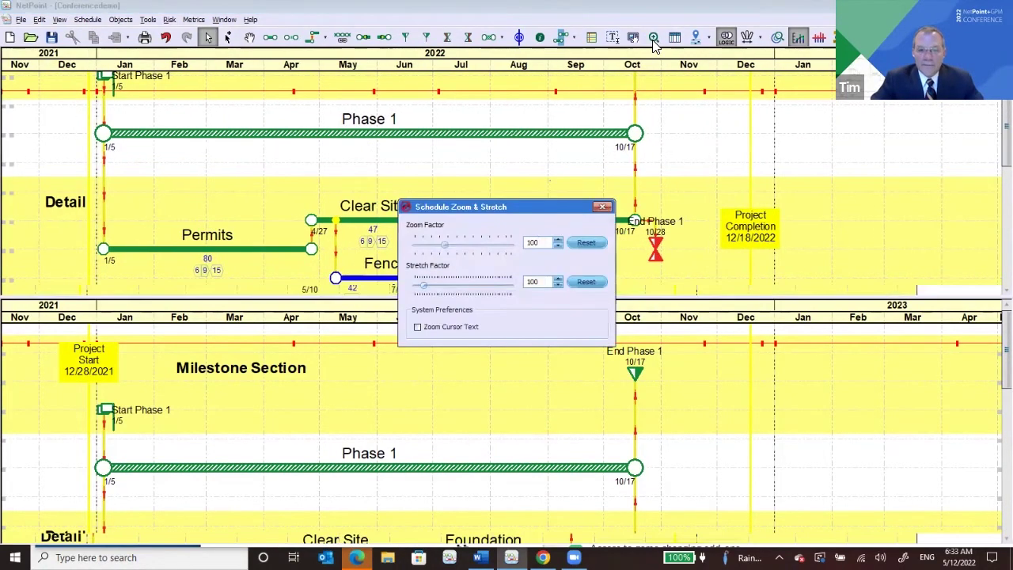
left_click(603, 207)
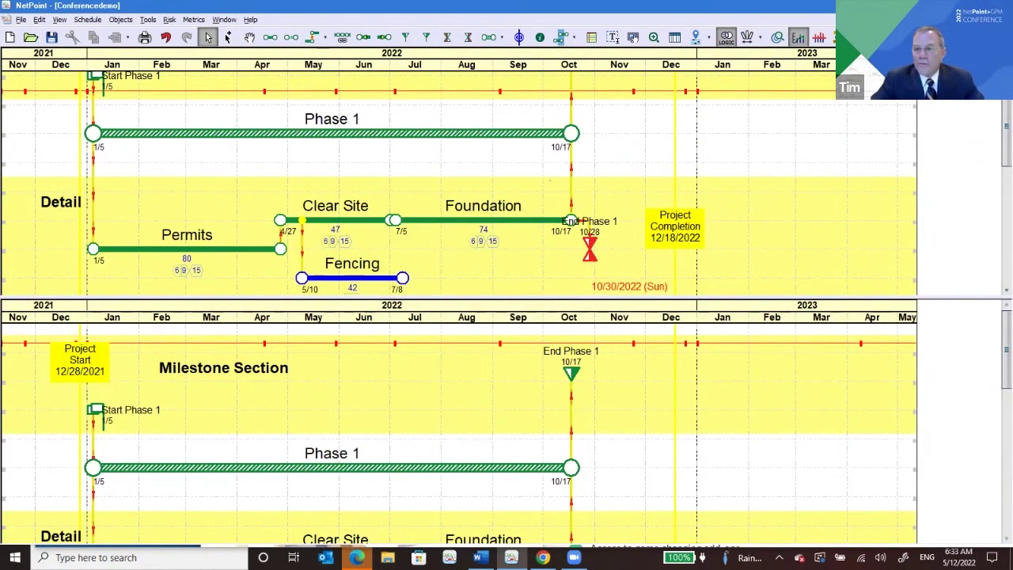
Step: Move the Foundation activity out to start on 7/27, past the End Phase 1 benchmark, then pull it back to 6/29
scroll(459, 174, "down", 1)
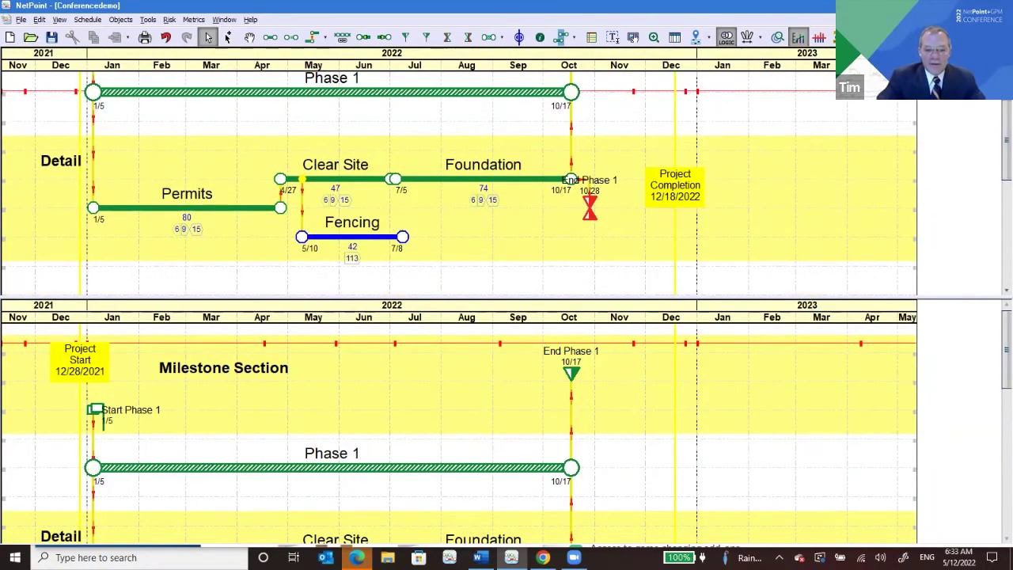
left_click_drag(422, 185, 458, 192)
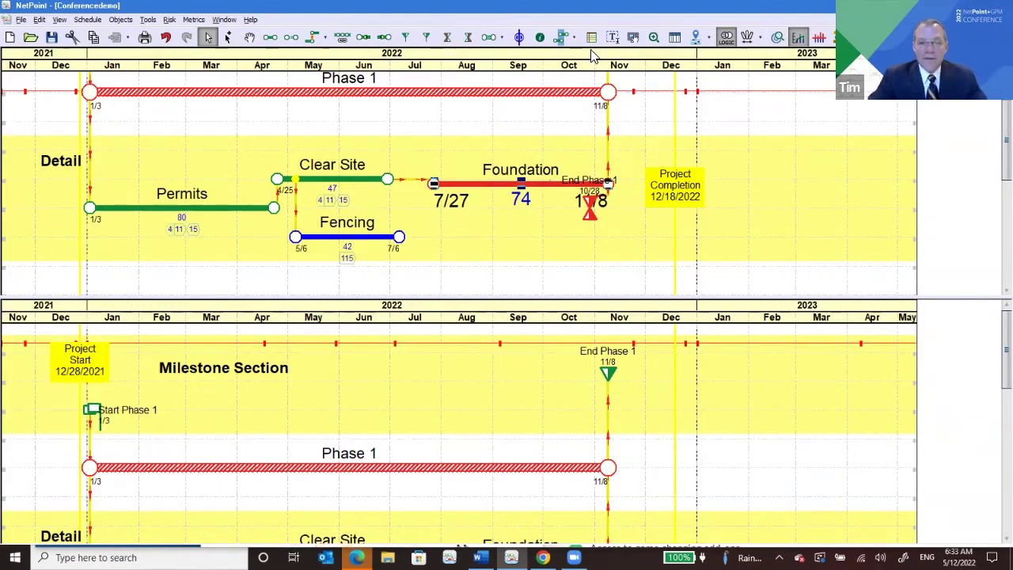
left_click_drag(489, 177, 441, 177)
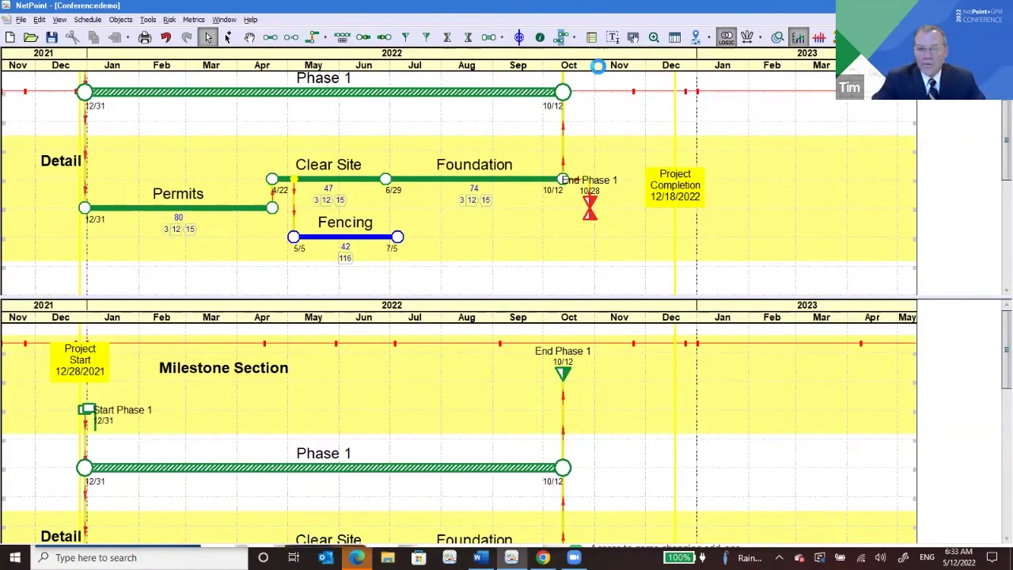
Step: Widen the timescale slightly and remove the horizontal split to show the whole schedule in a single view
mouse_move(599, 68)
left_mouse_down()
mouse_move(607, 65)
mouse_move(595, 73)
left_mouse_up()
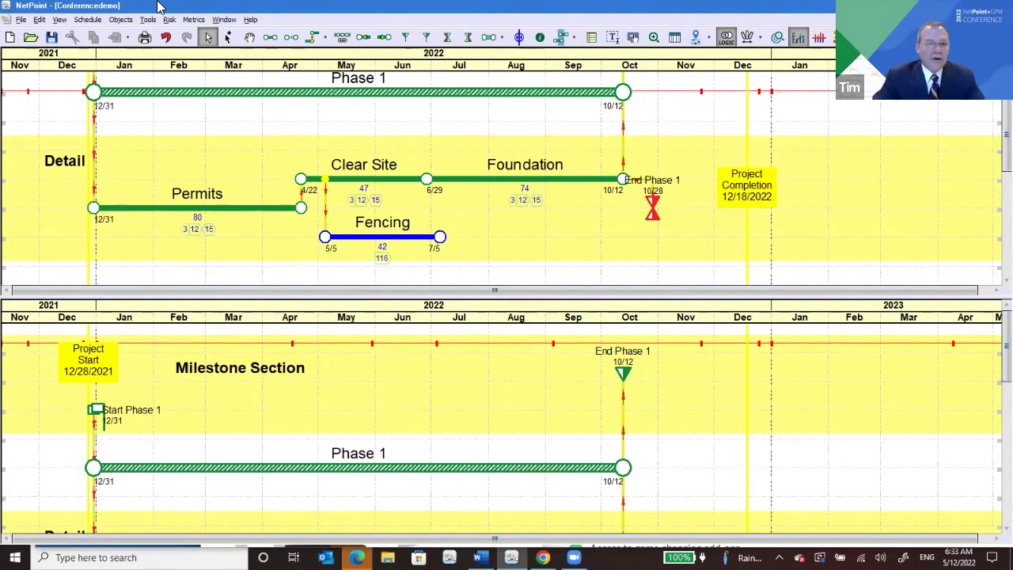
left_click(61, 20)
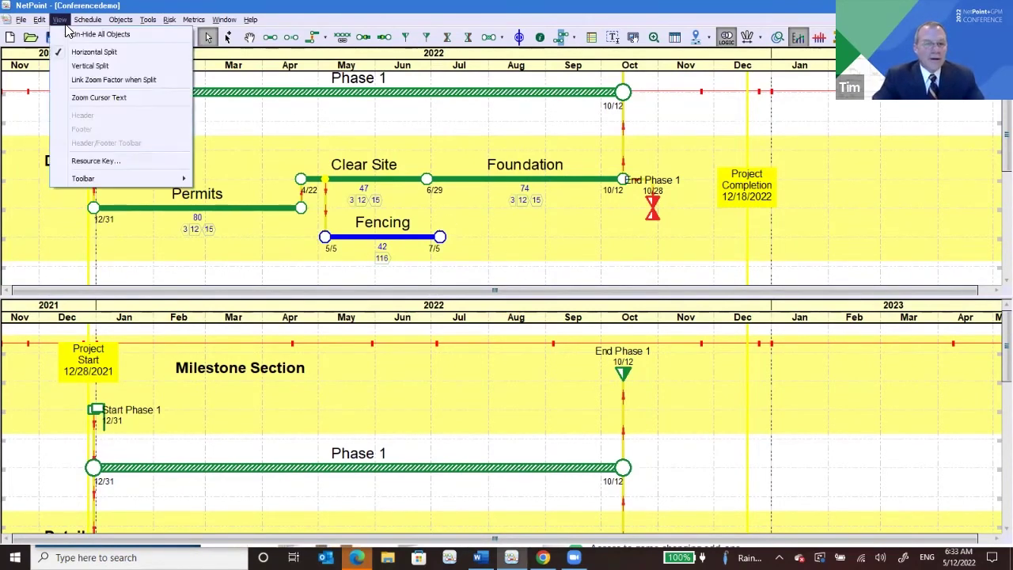
left_click(94, 53)
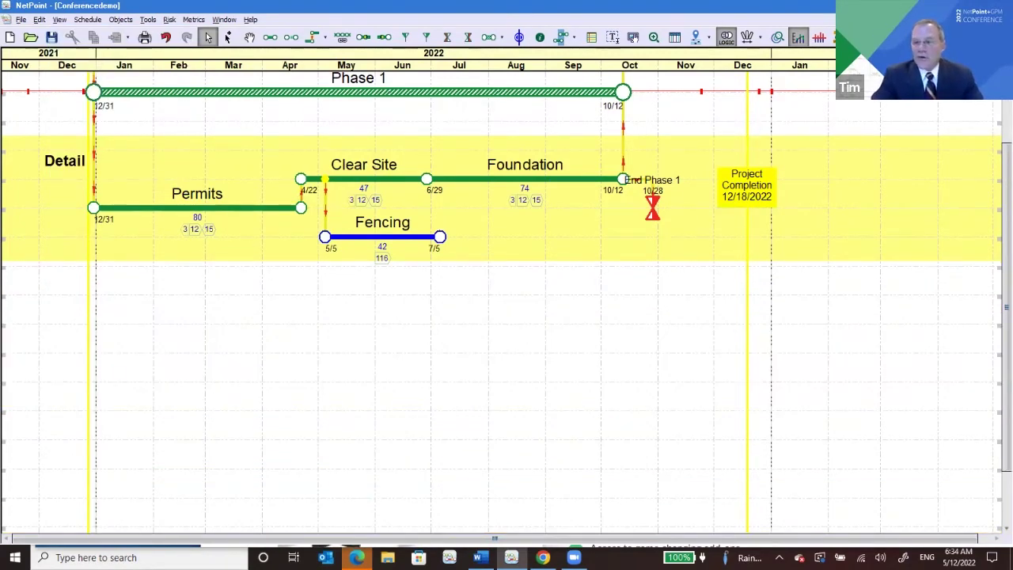
scroll(576, 181, "up", 3)
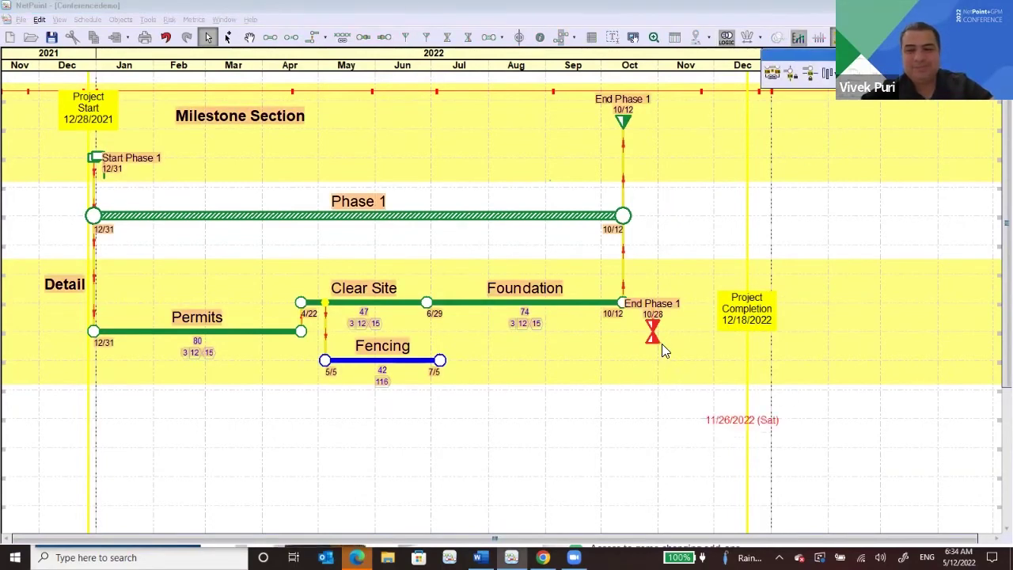
Step: Move the lower End Phase 1 benchmark's label beside its symbol and shift the Project Completion line to 1/7/2023
left_click(655, 302)
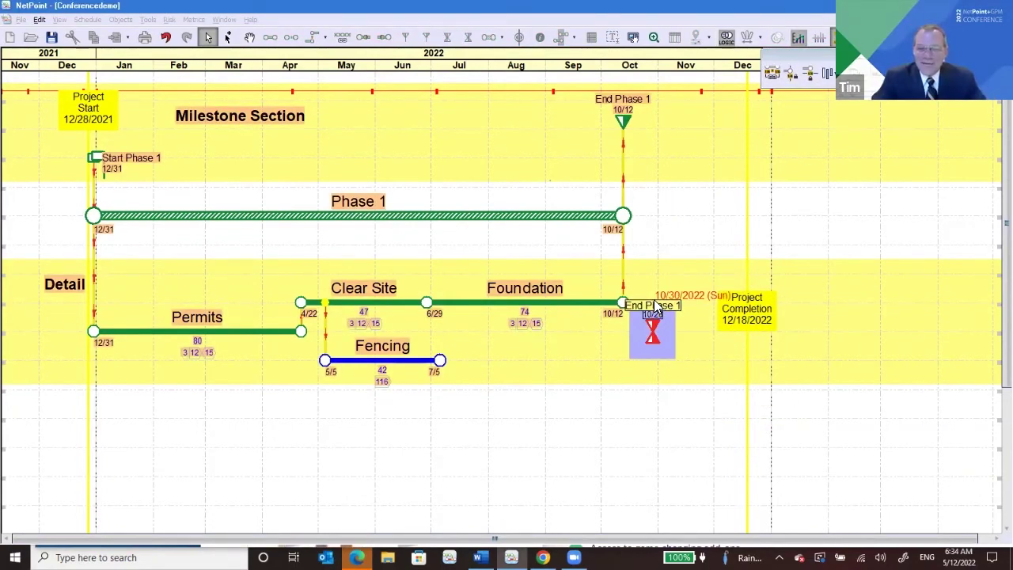
left_click_drag(671, 307, 685, 369)
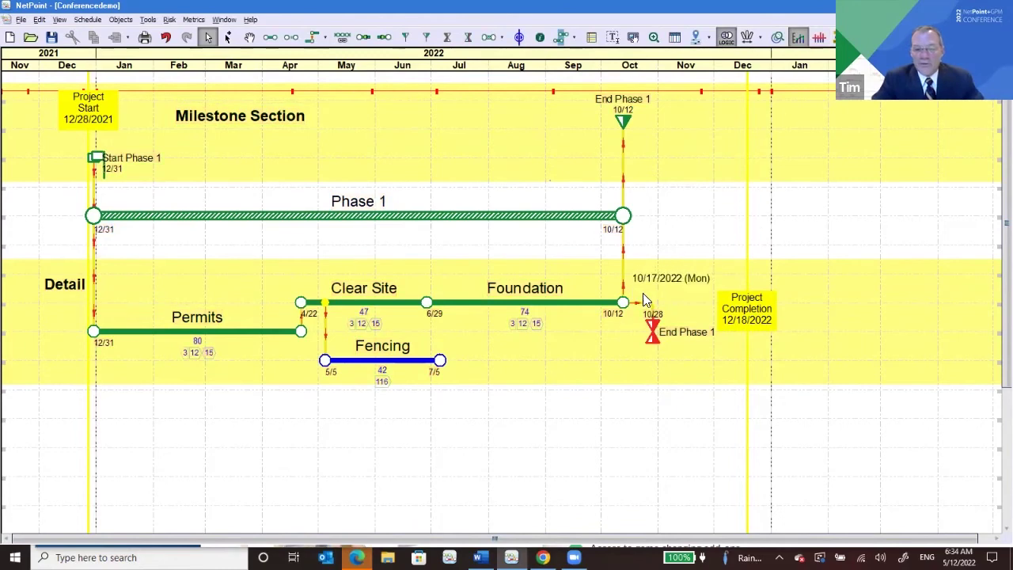
left_click_drag(738, 303, 778, 163)
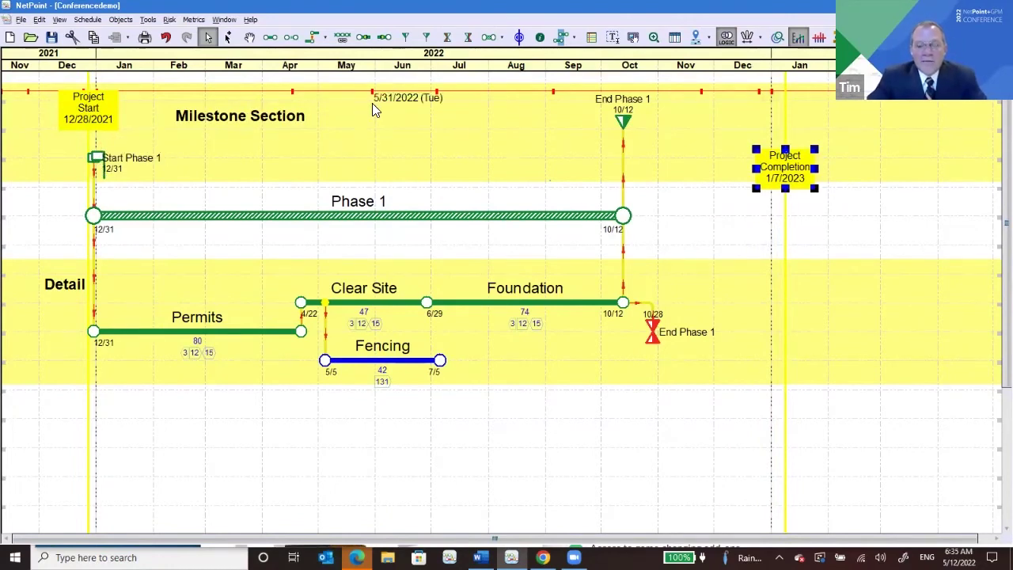
Step: Start an info object in the milestone section around 8/10/2022, view its file-link options, and cancel it
left_click(541, 40)
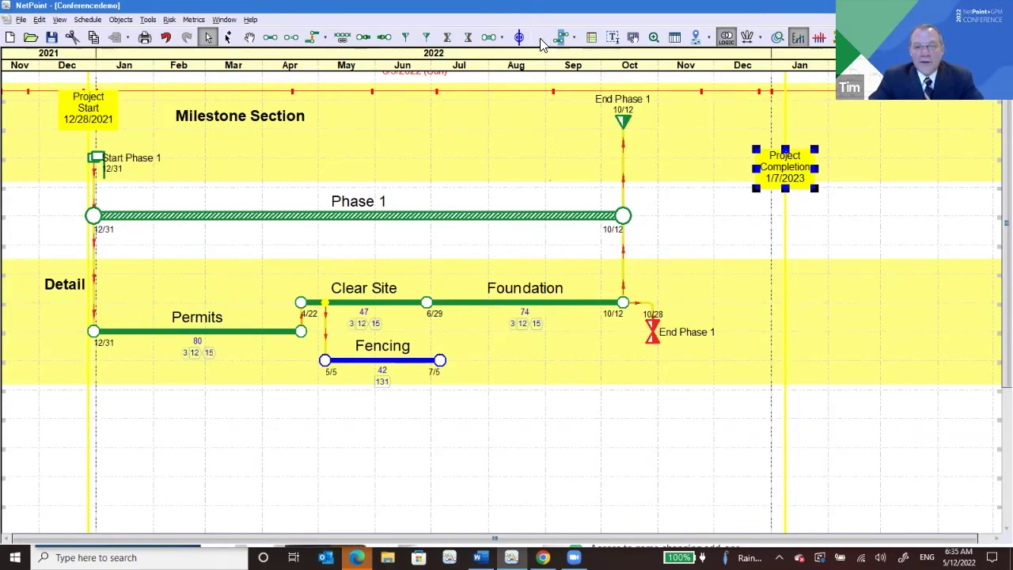
left_click(507, 150)
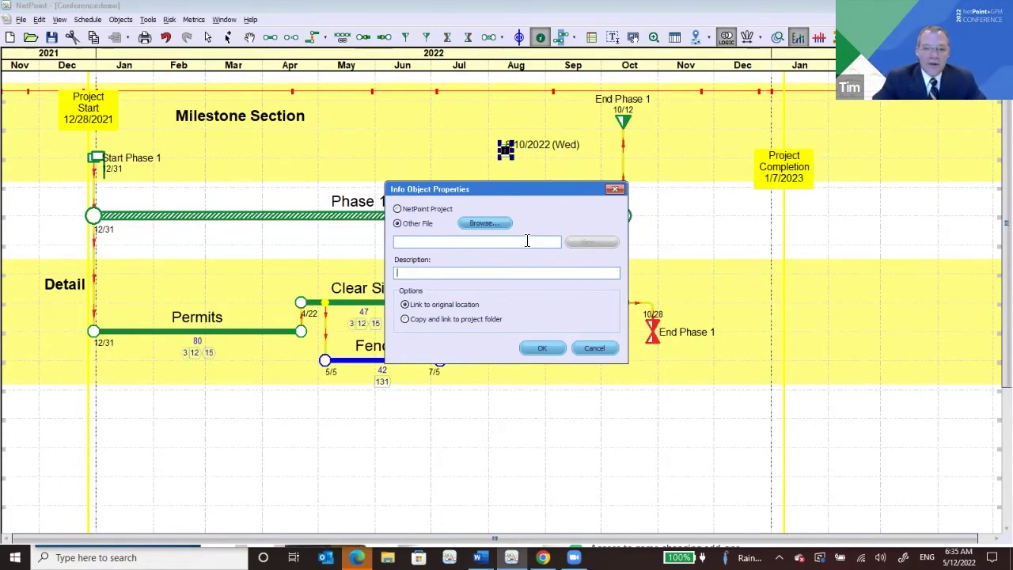
left_click(600, 352)
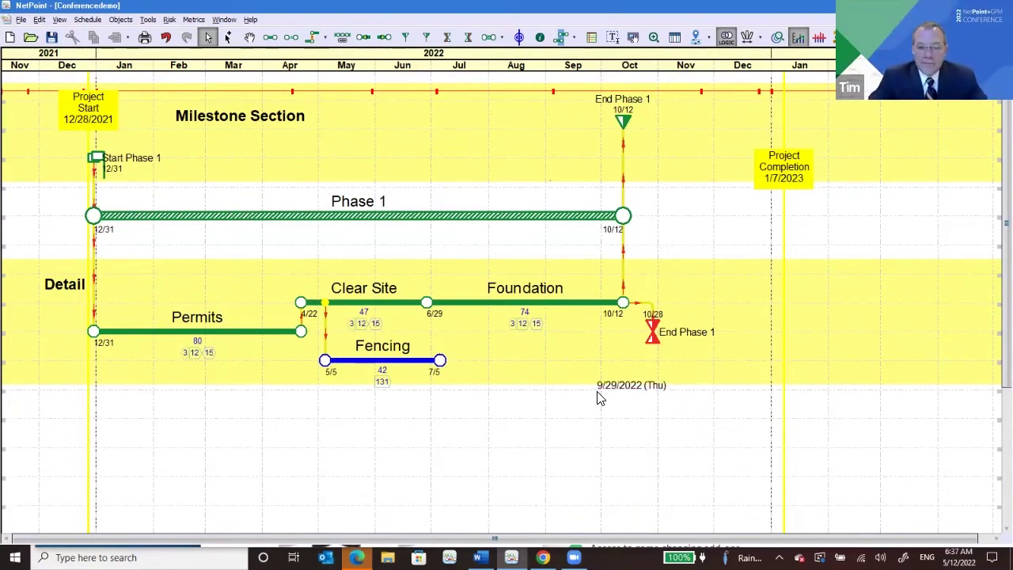
Step: Change the geometry of the link from Foundation to the End Phase 1 benchmark to VH
double_click(641, 302)
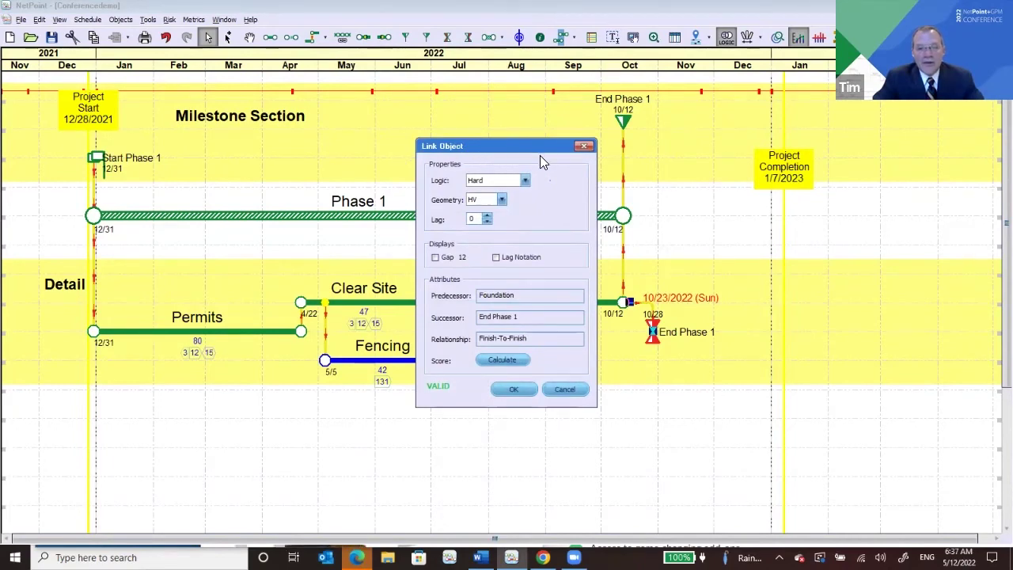
left_click(500, 201)
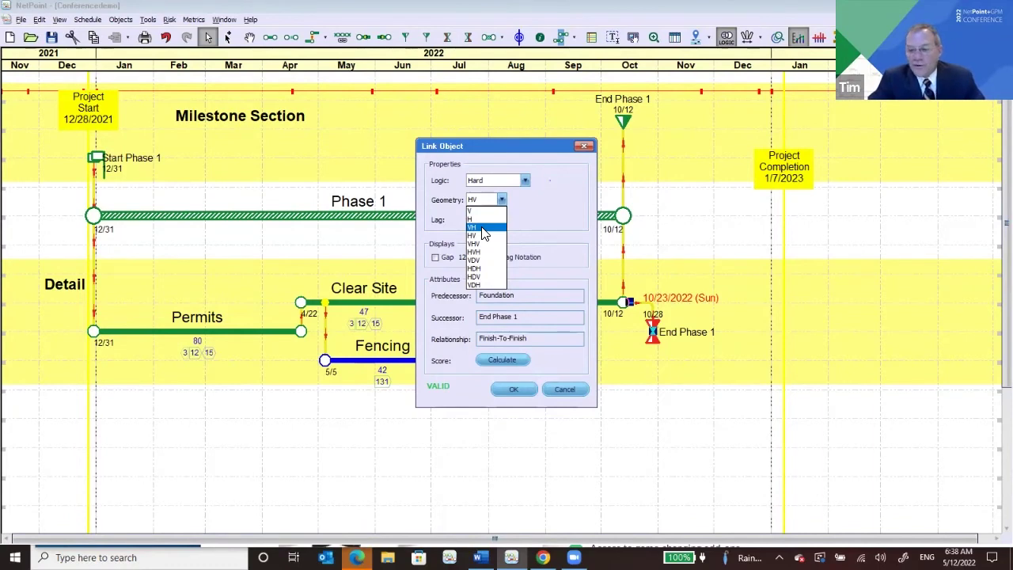
left_click(482, 228)
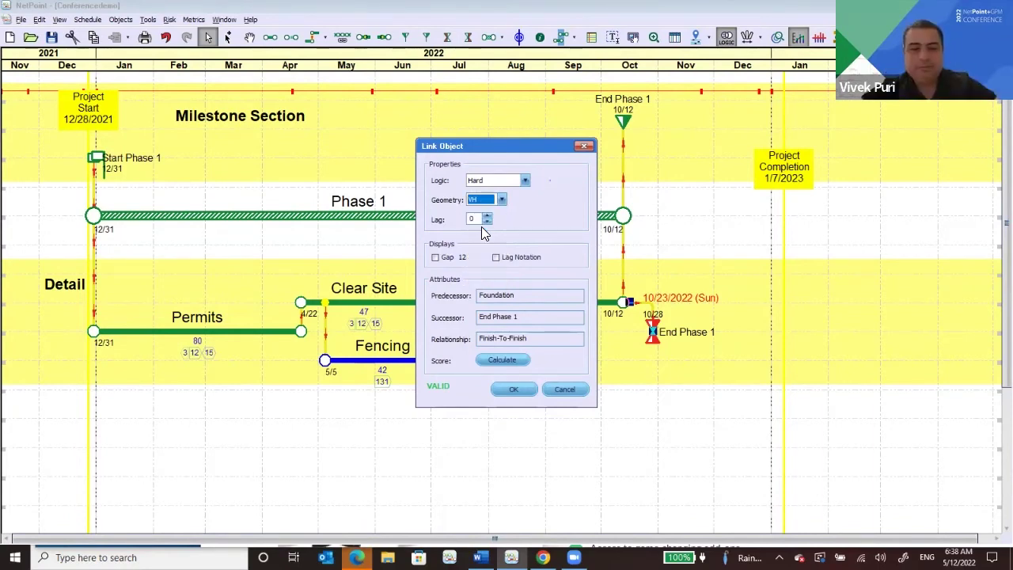
left_click(515, 388)
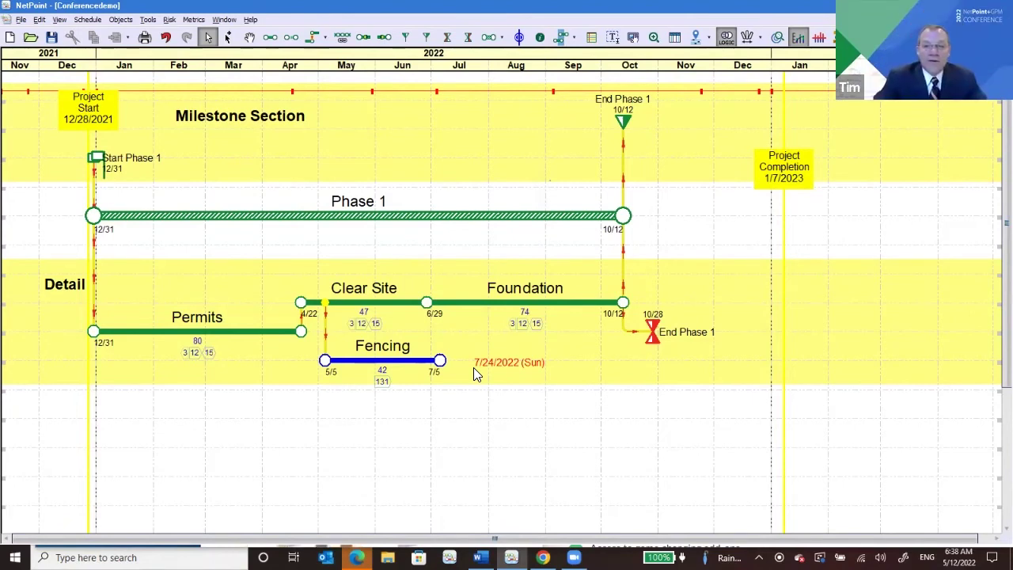
Step: Reset the schedule's stretch factor to 100
left_click(654, 39)
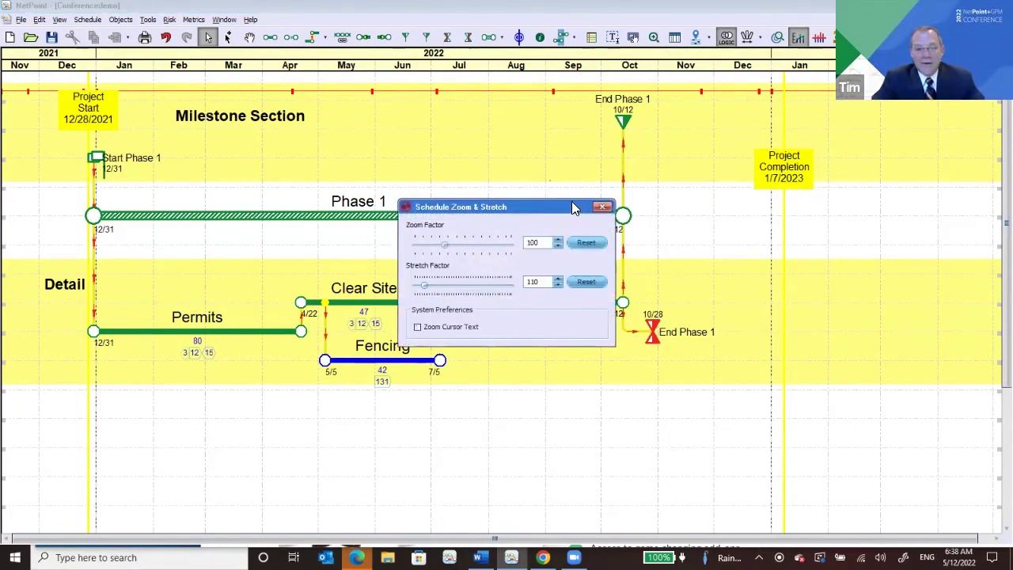
left_click(589, 282)
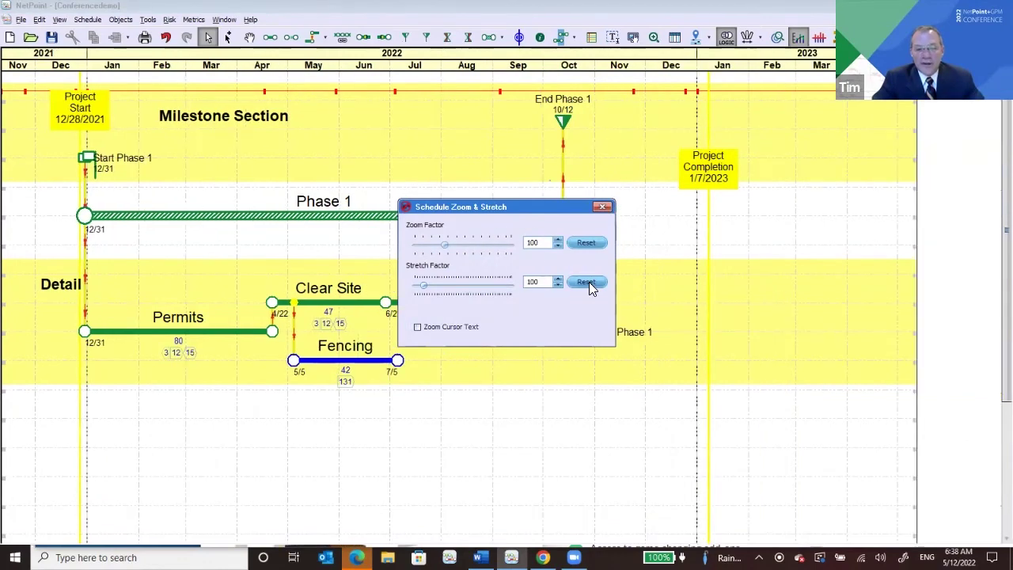
left_click(603, 206)
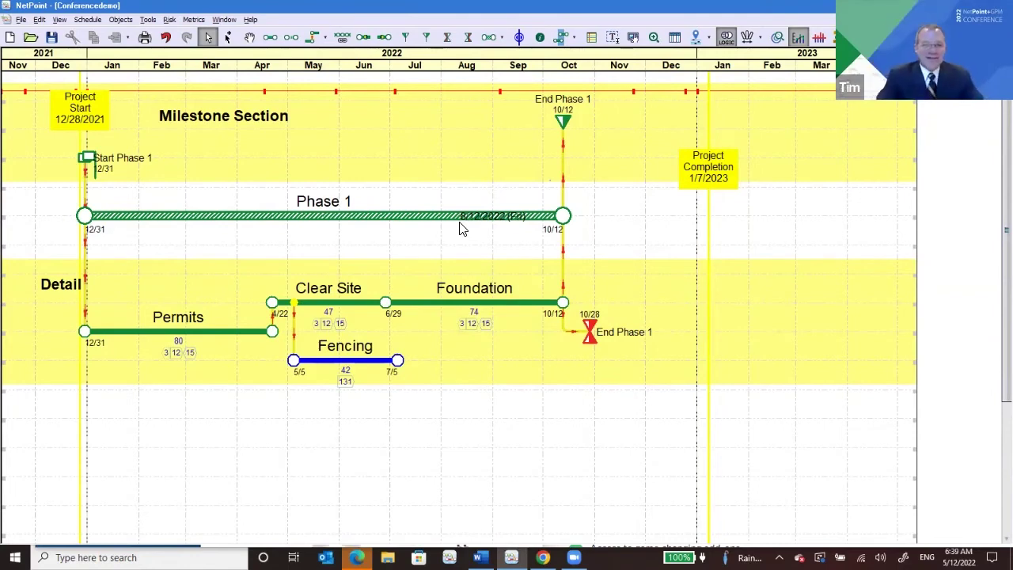
Step: Set up a new search filter for activities and delays with the No Successors and No Predecessors options
left_click(60, 20)
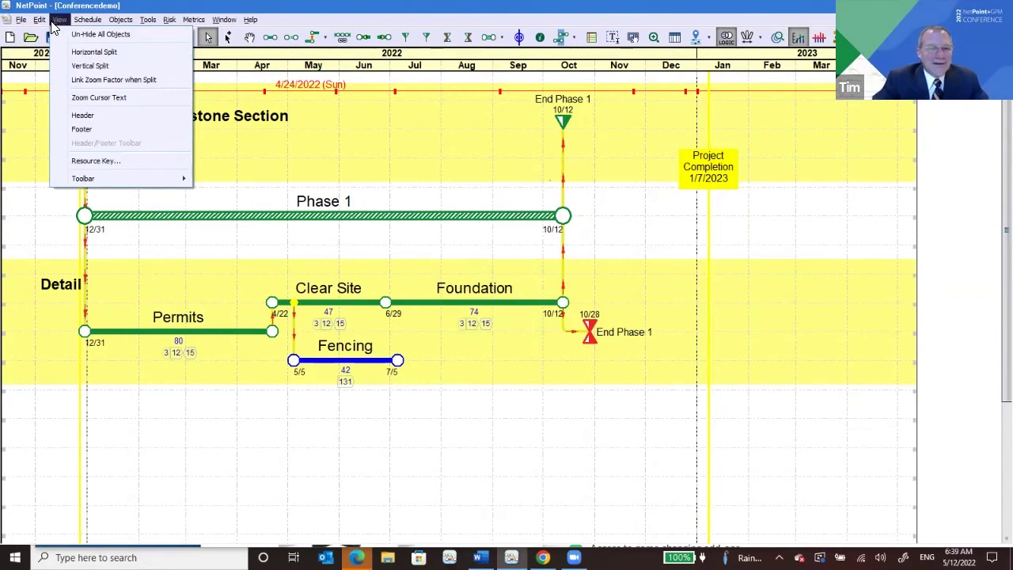
mouse_move(41, 20)
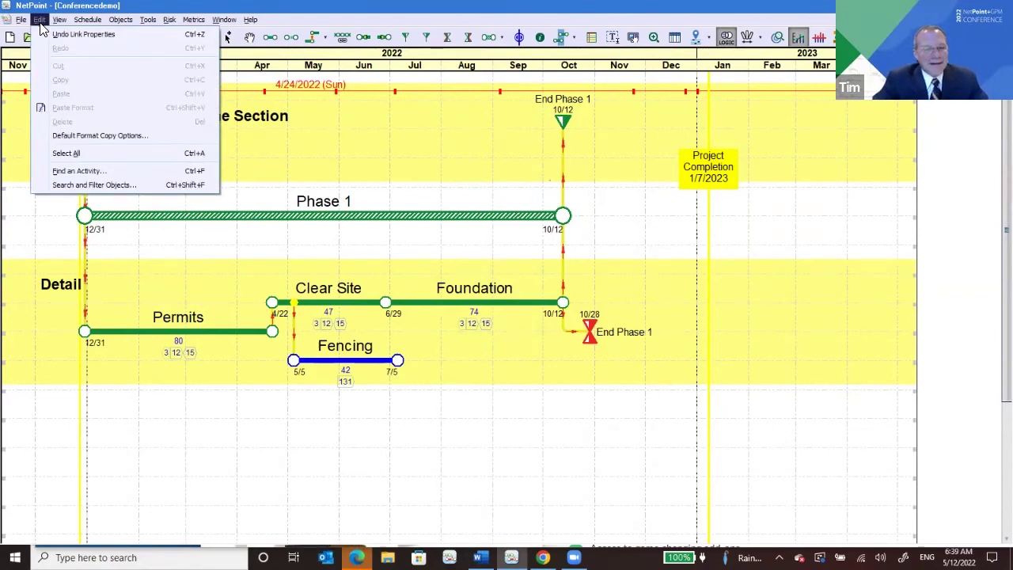
left_click(96, 185)
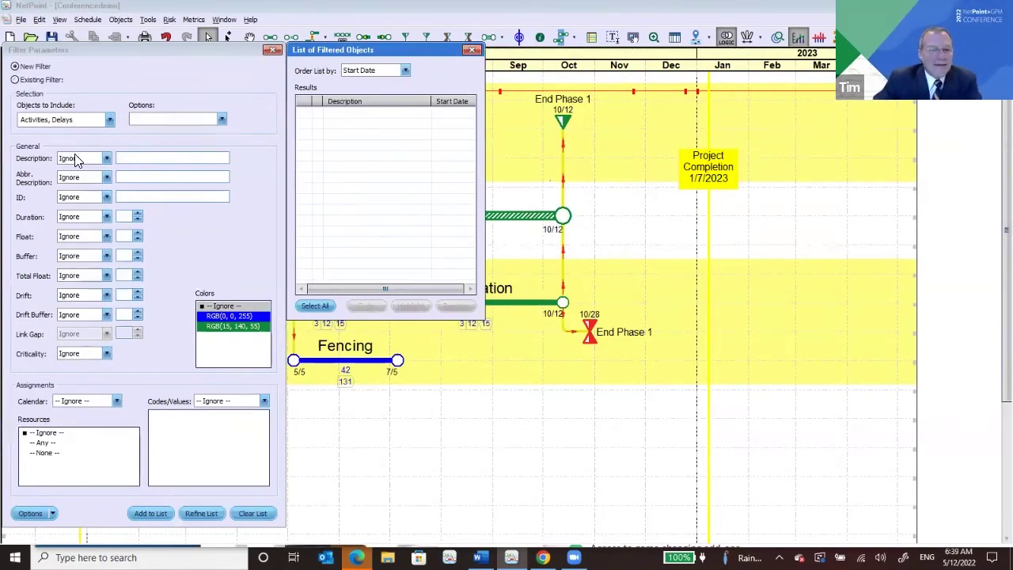
left_click(223, 120)
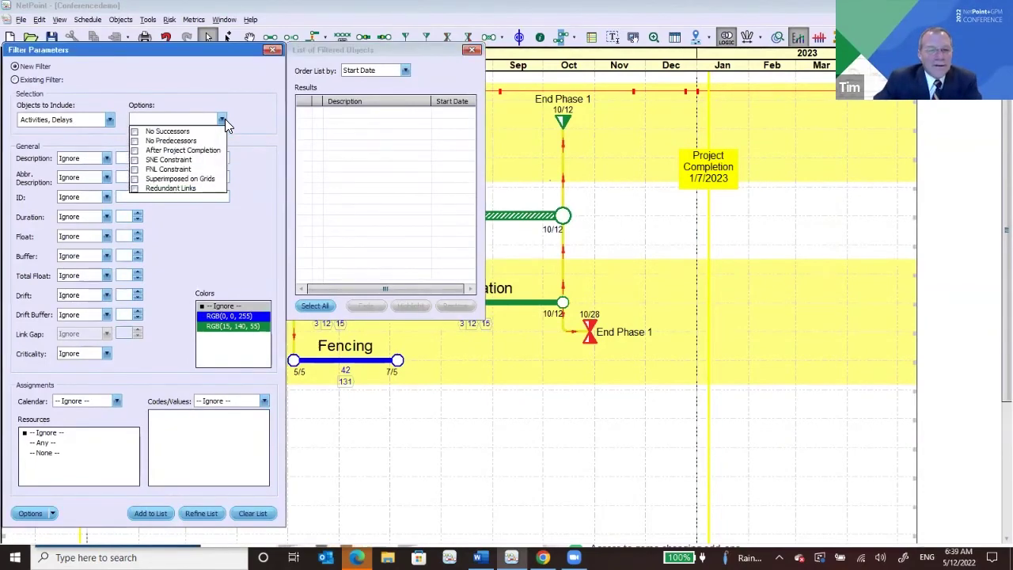
left_click(207, 132)
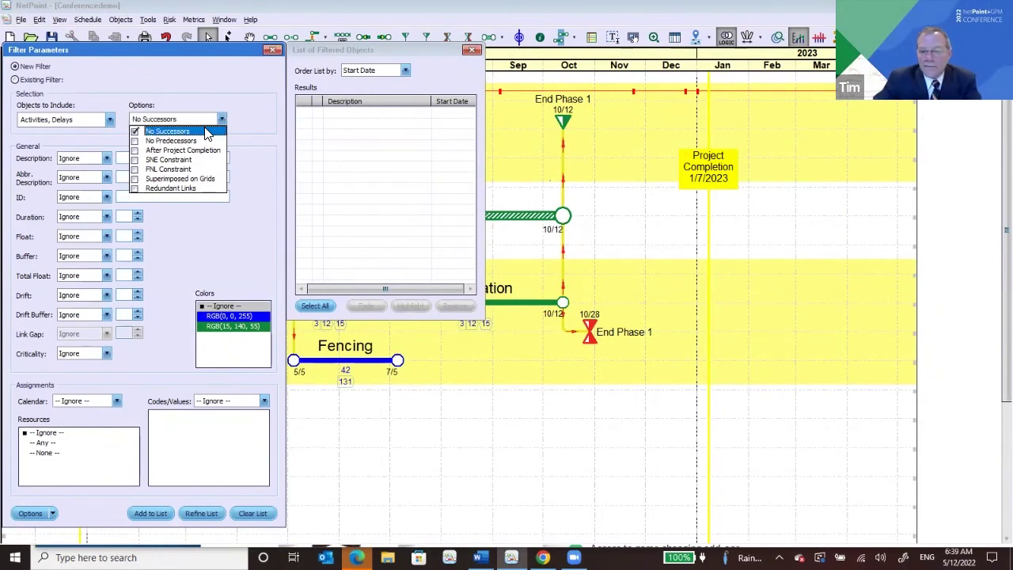
left_click(239, 247)
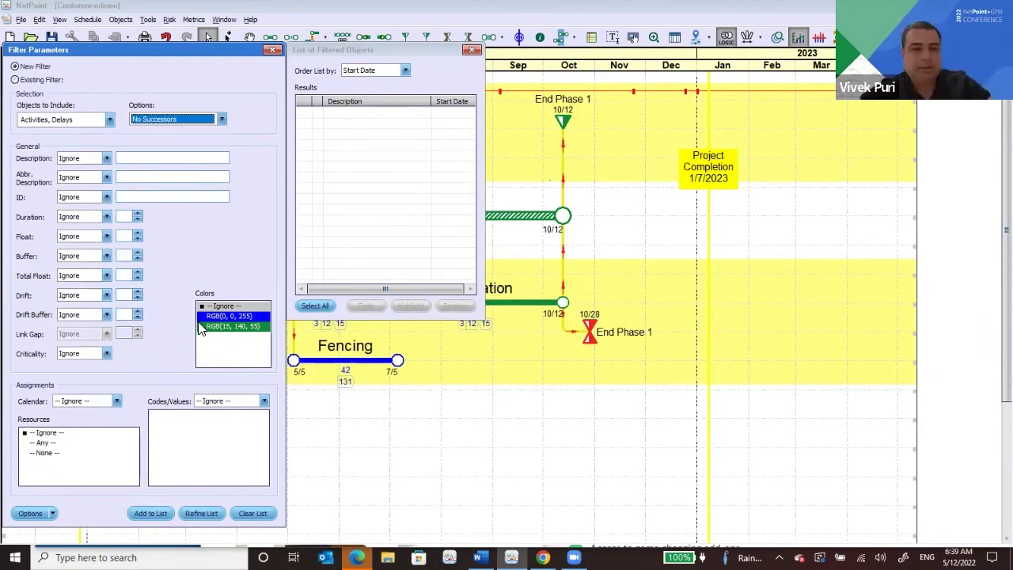
left_click(222, 119)
left_click(189, 141)
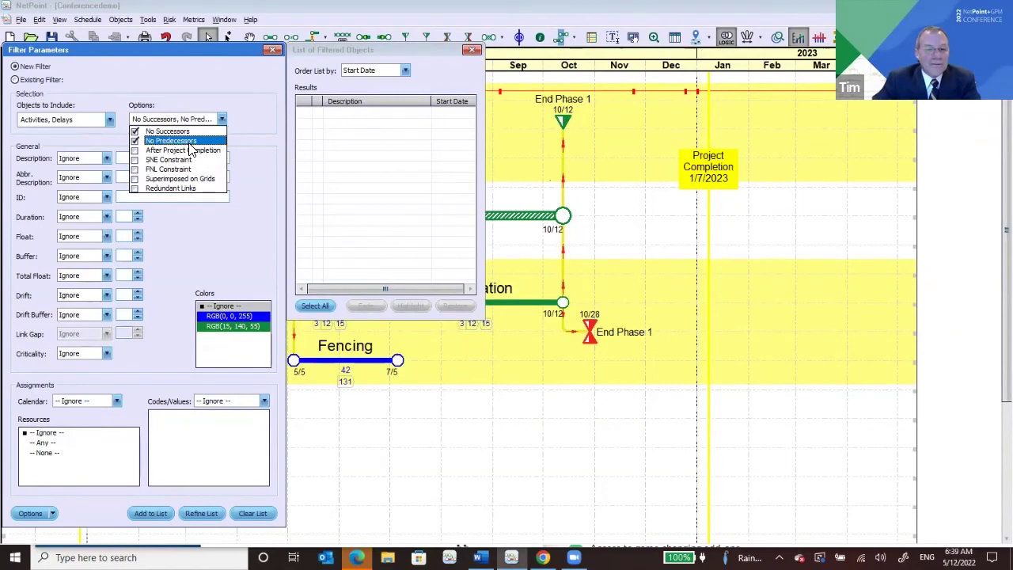
left_click(192, 262)
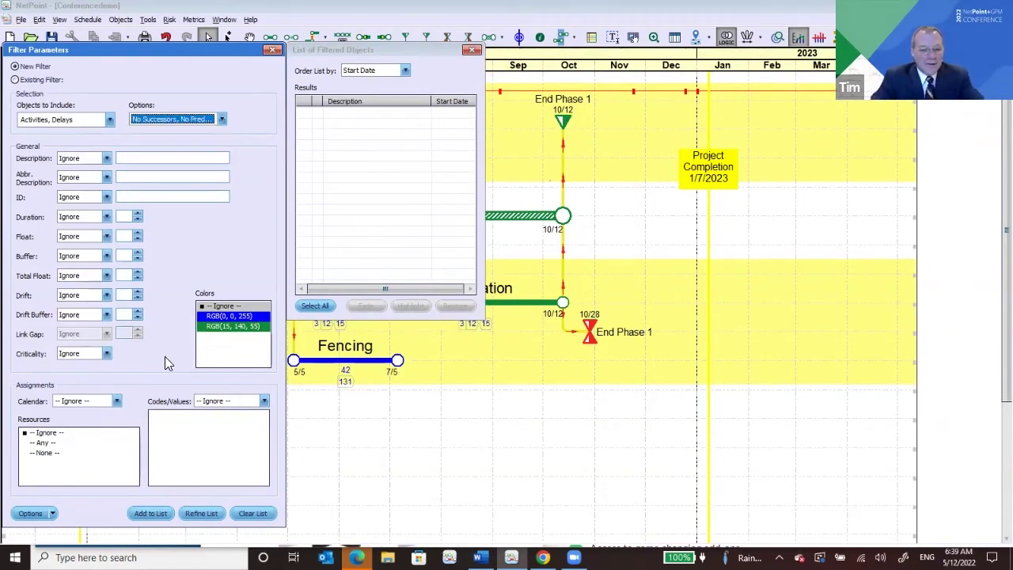
Step: Run the filter to list matching activities, and close the filter windows without saving the criteria
left_click(144, 514)
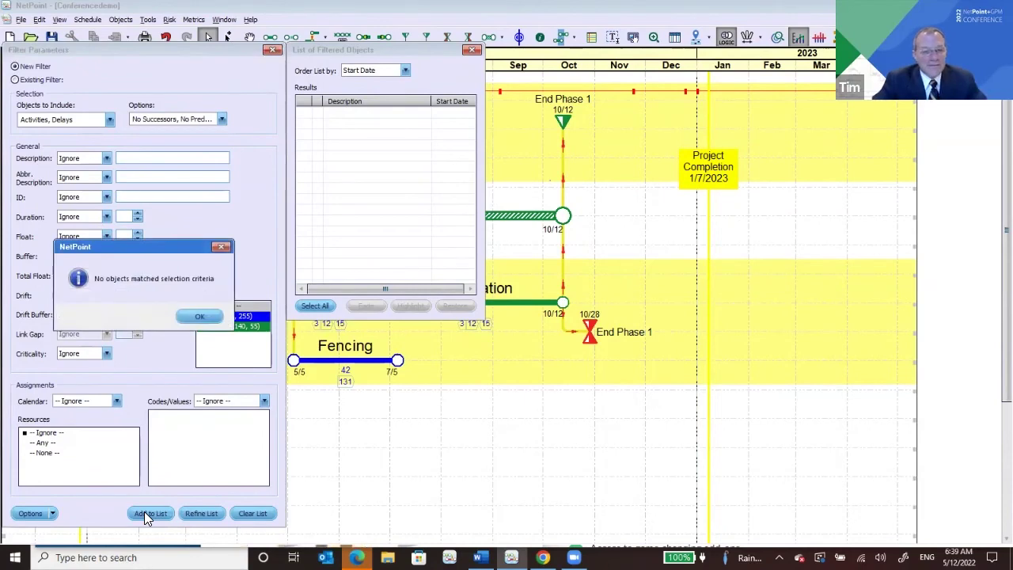
left_click(222, 247)
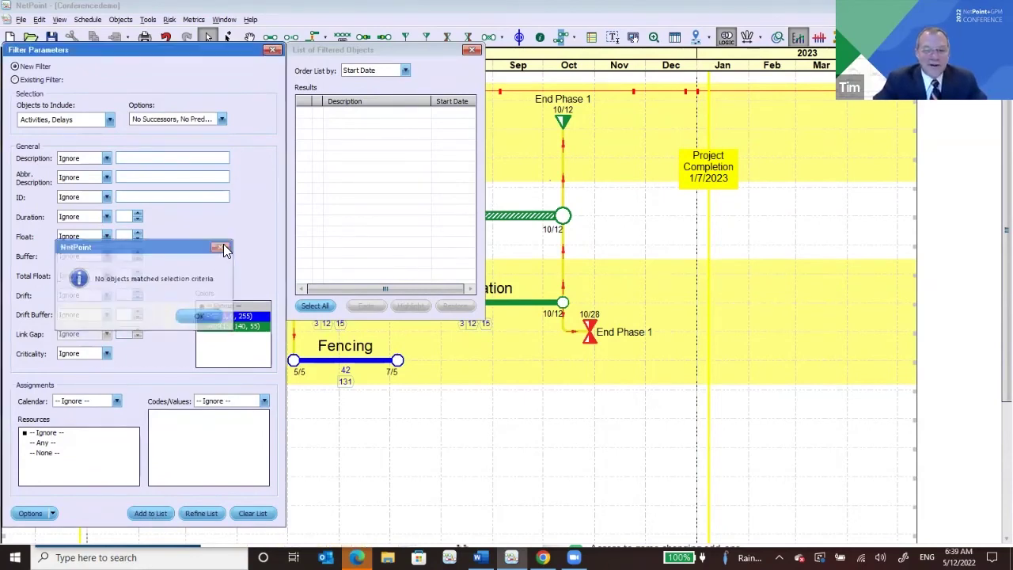
left_click(273, 49)
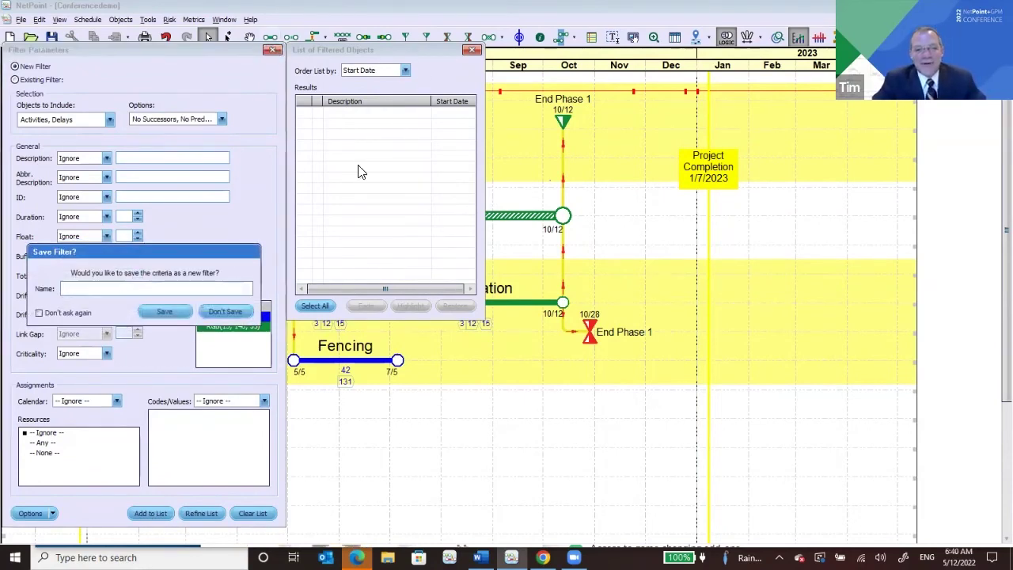
left_click(212, 312)
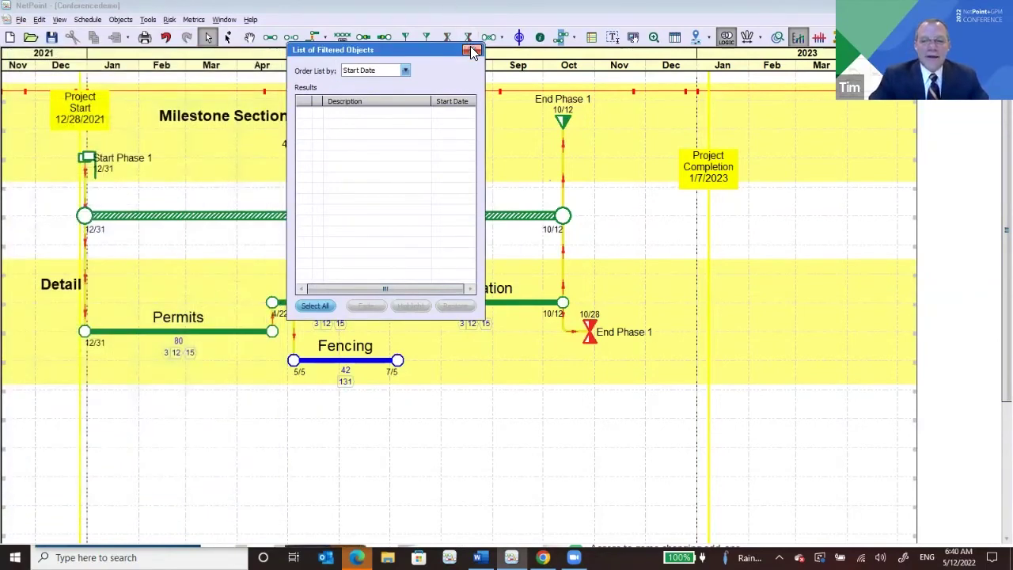
left_click(472, 51)
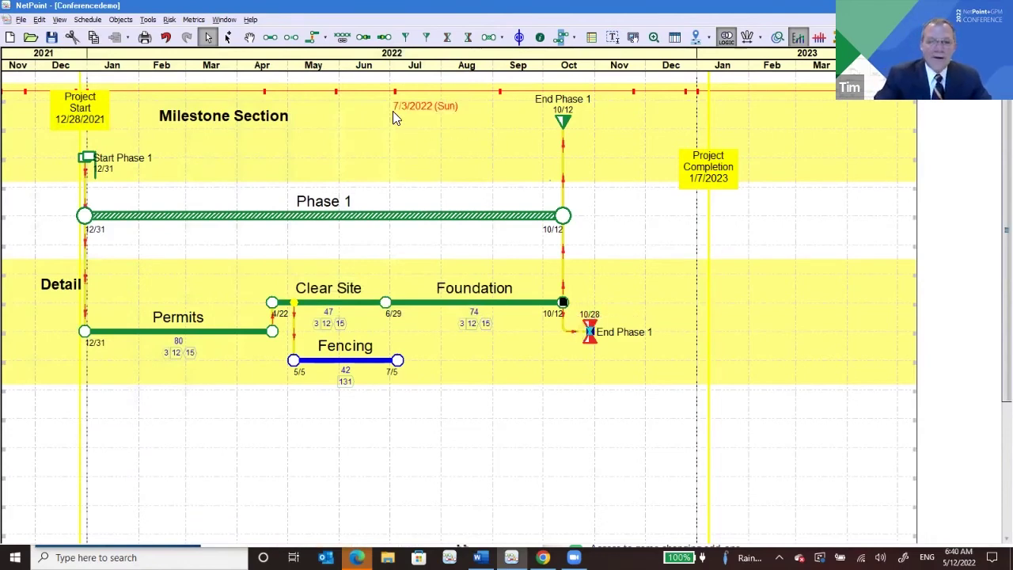
Step: Draw an unlinked activity below Fencing from 4/11 to 7/22, named with the presenter's first name in the possessive followed by "Lost Activity"
left_click(270, 37)
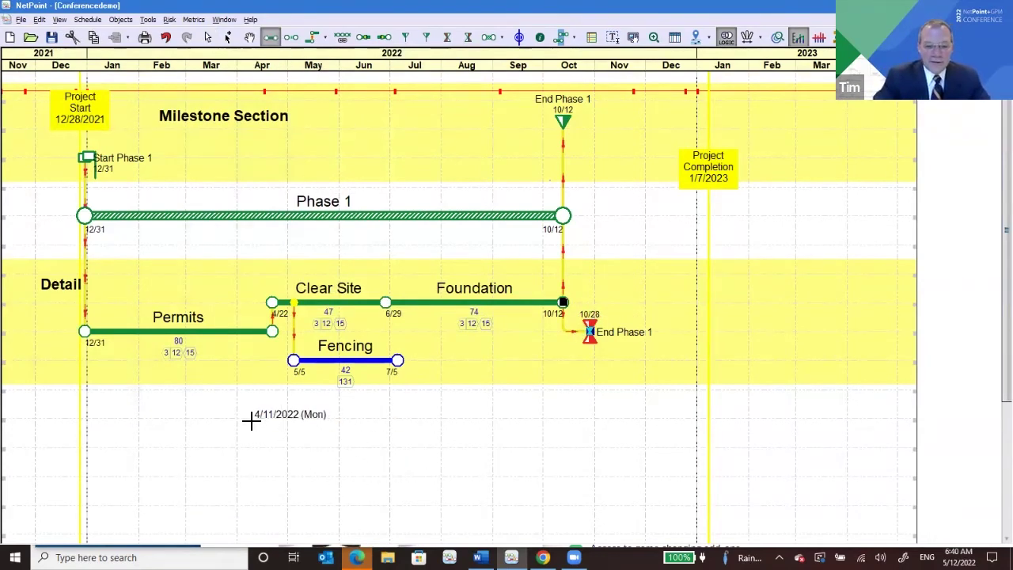
mouse_move(251, 420)
left_mouse_down()
mouse_move(425, 434)
mouse_move(425, 443)
left_mouse_up()
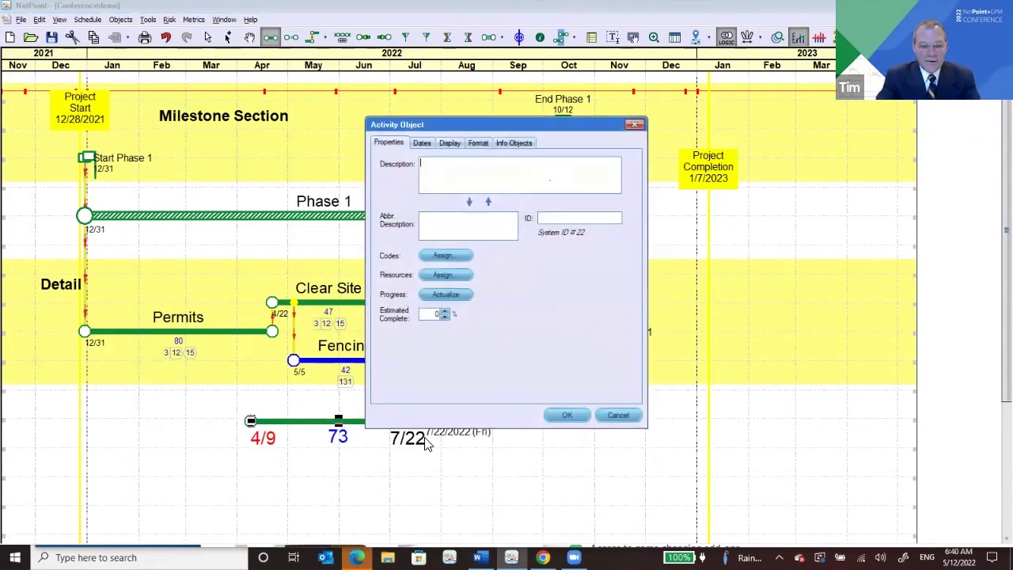
type("Tim's ")
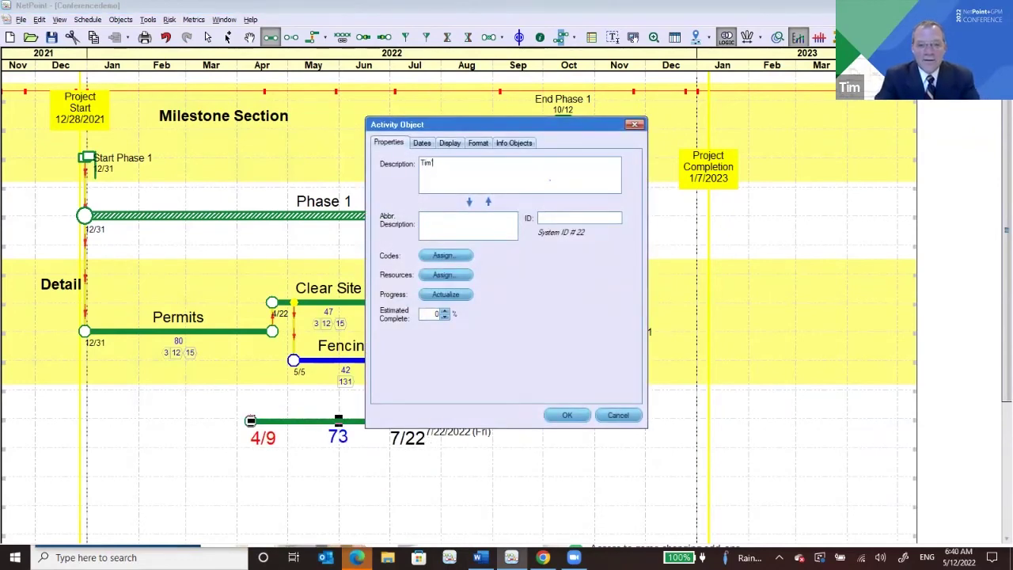
type("Lost Act")
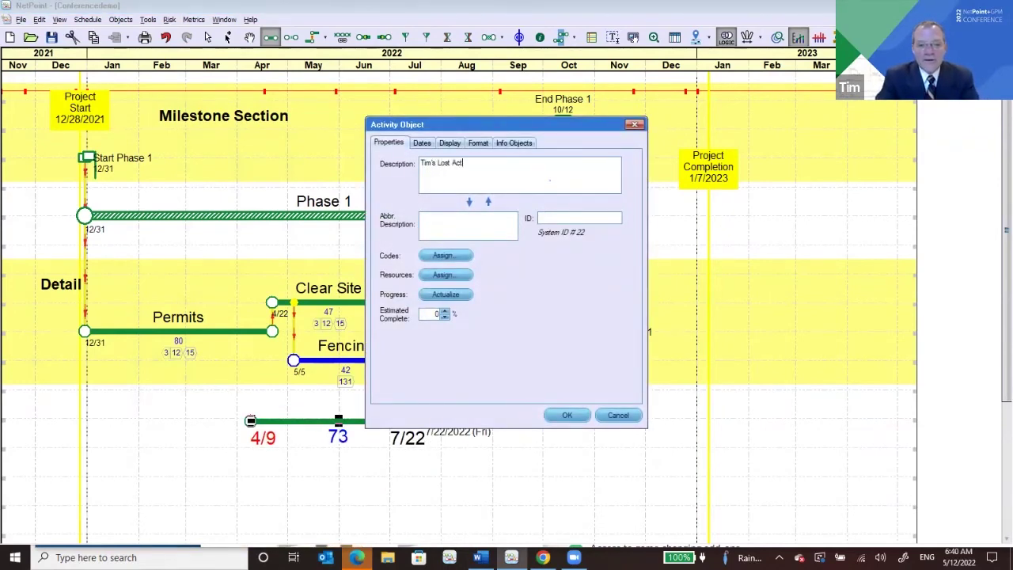
type("ivity")
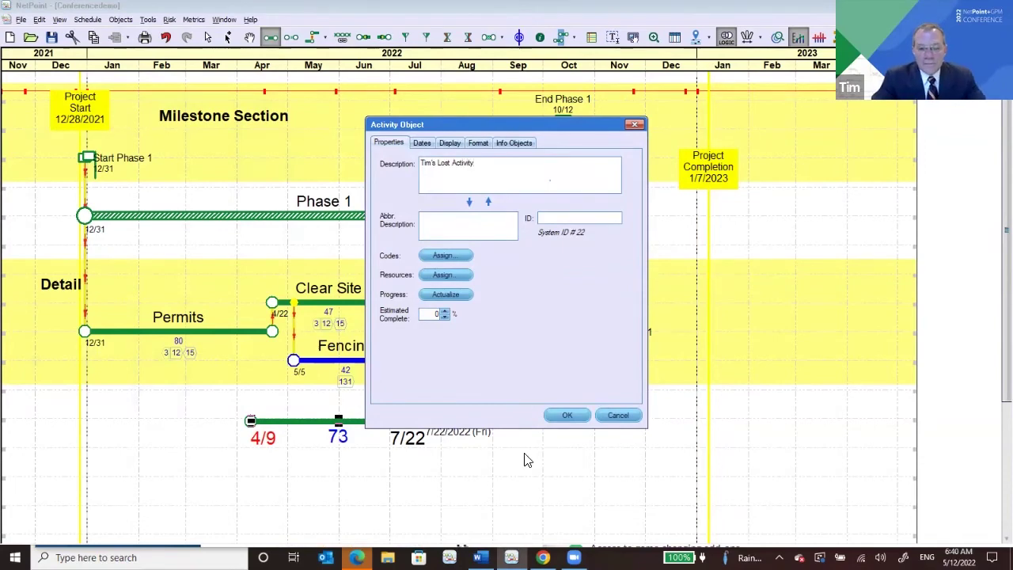
left_click(565, 415)
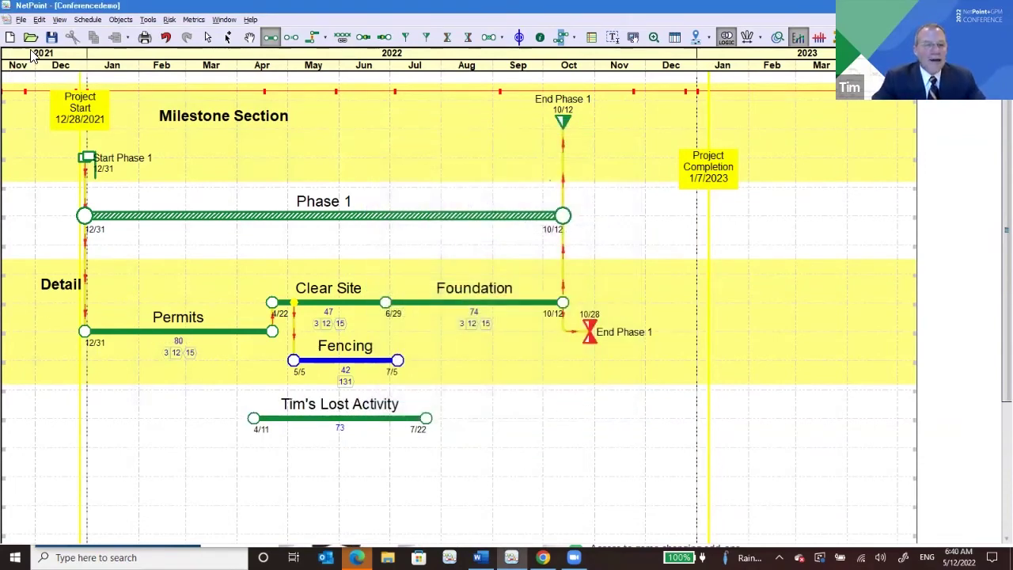
Step: List the activities and delays that match only the No Successors option in a new search filter
left_click(39, 19)
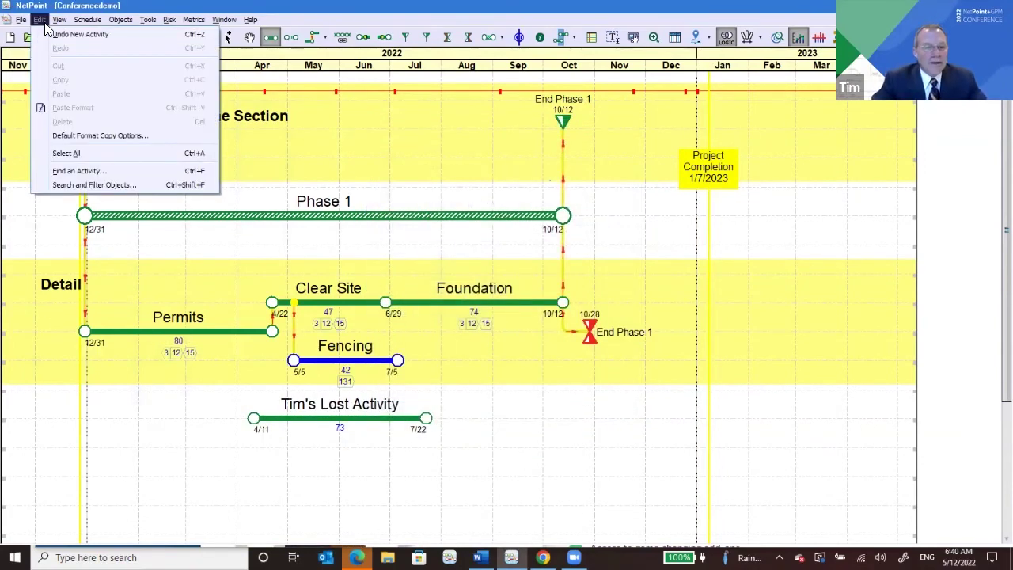
left_click(112, 190)
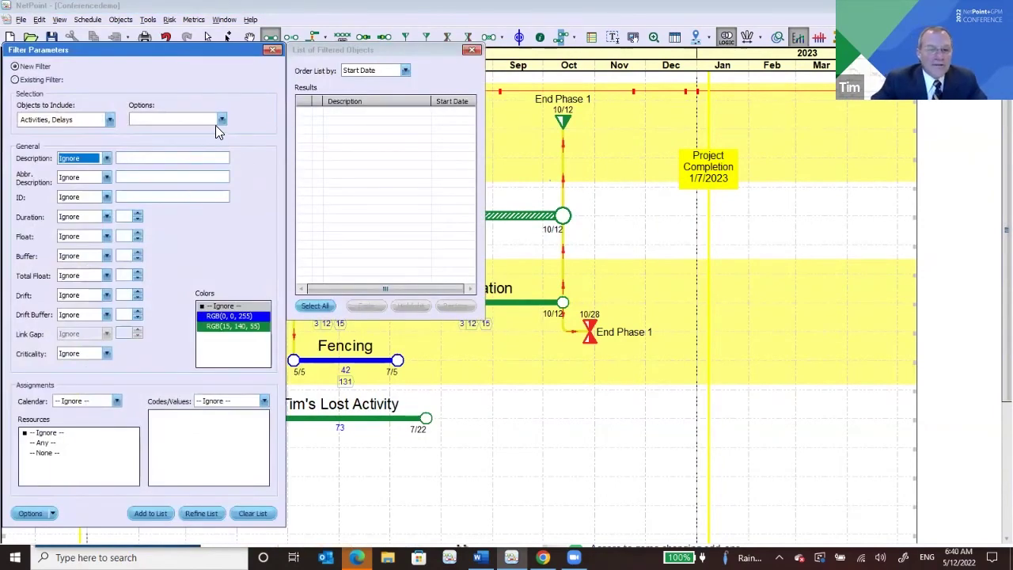
left_click(225, 120)
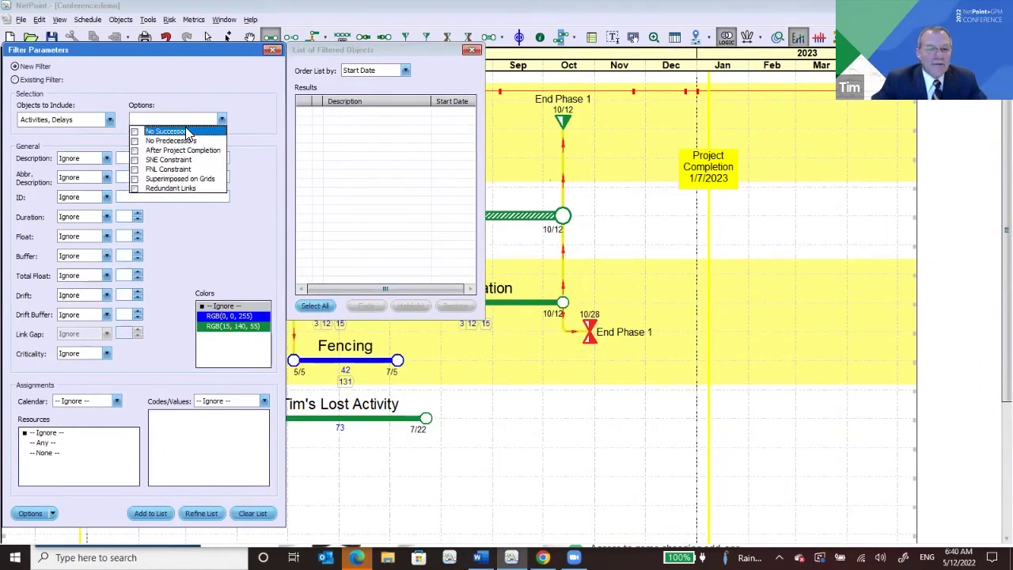
left_click(186, 131)
left_click(185, 140)
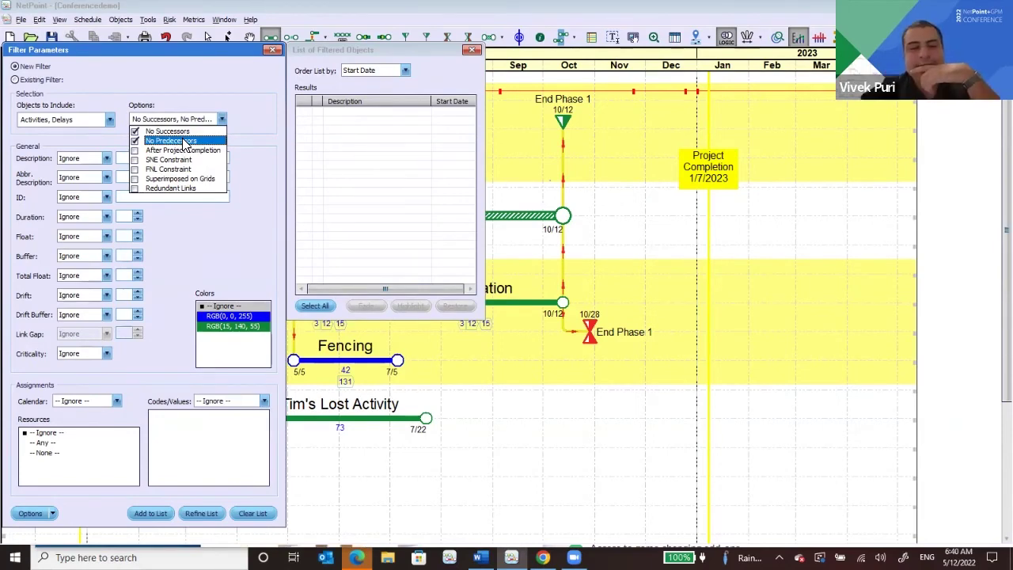
left_click(185, 140)
left_click(186, 141)
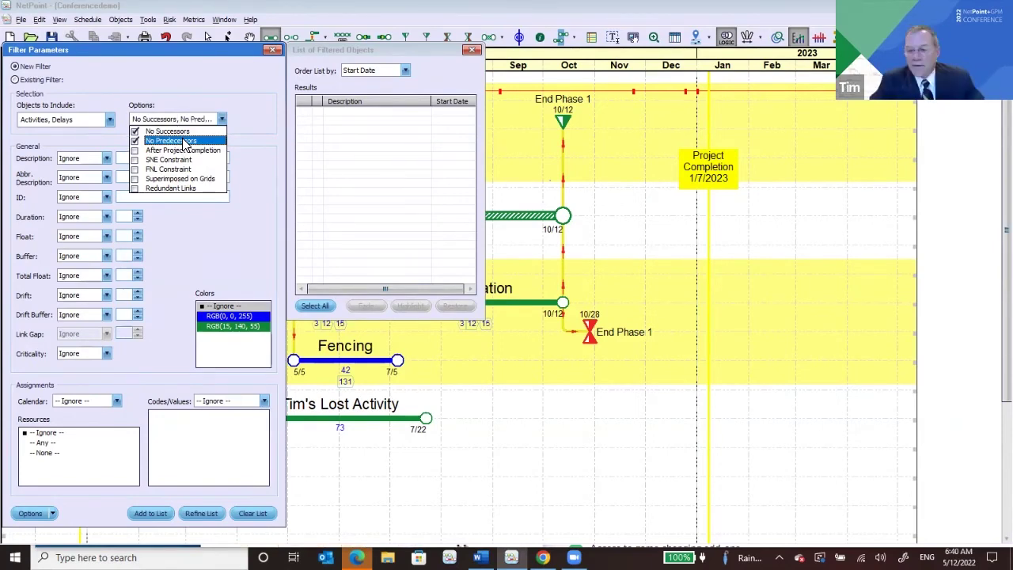
left_click(185, 141)
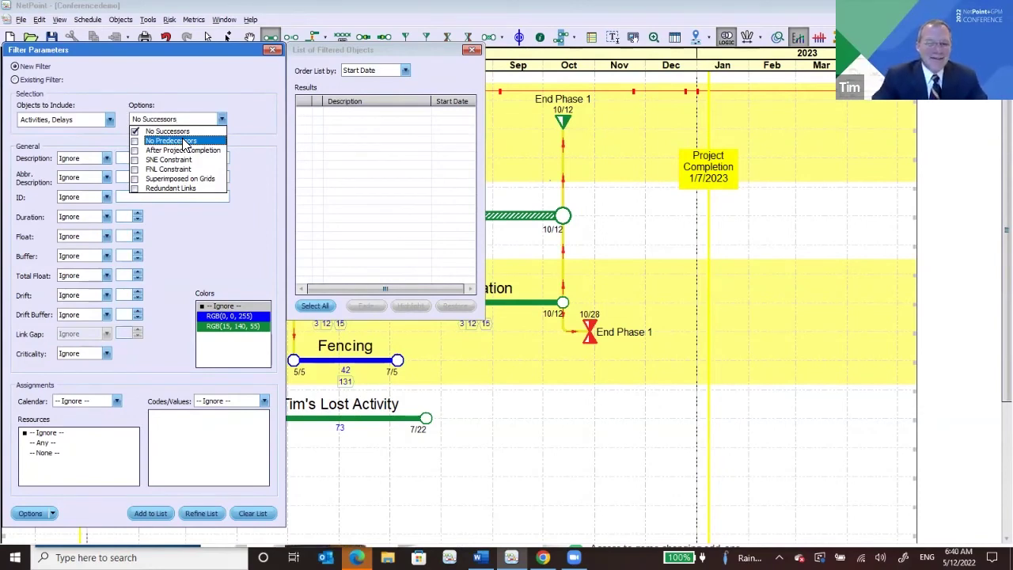
left_click(151, 510)
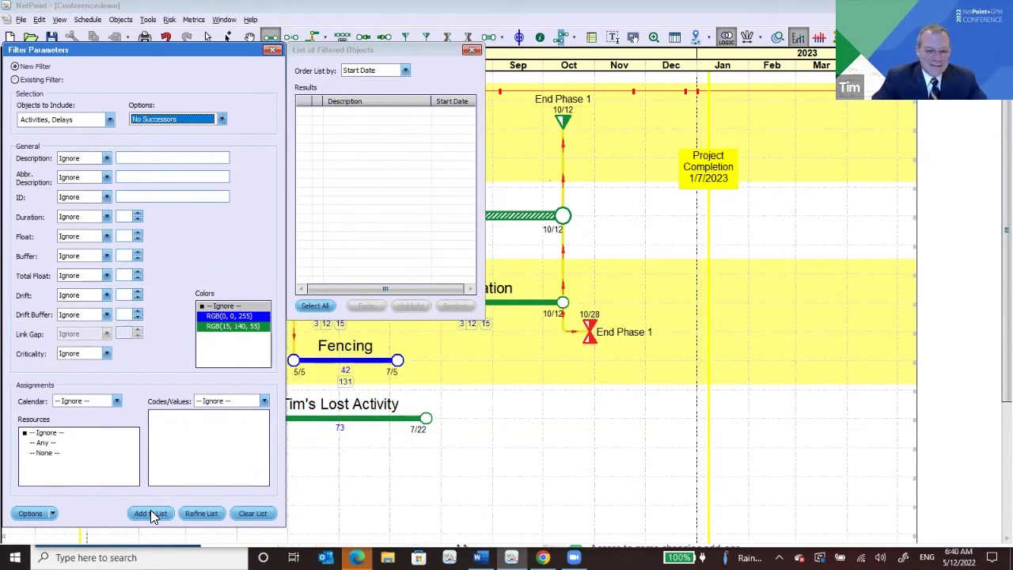
left_click(151, 513)
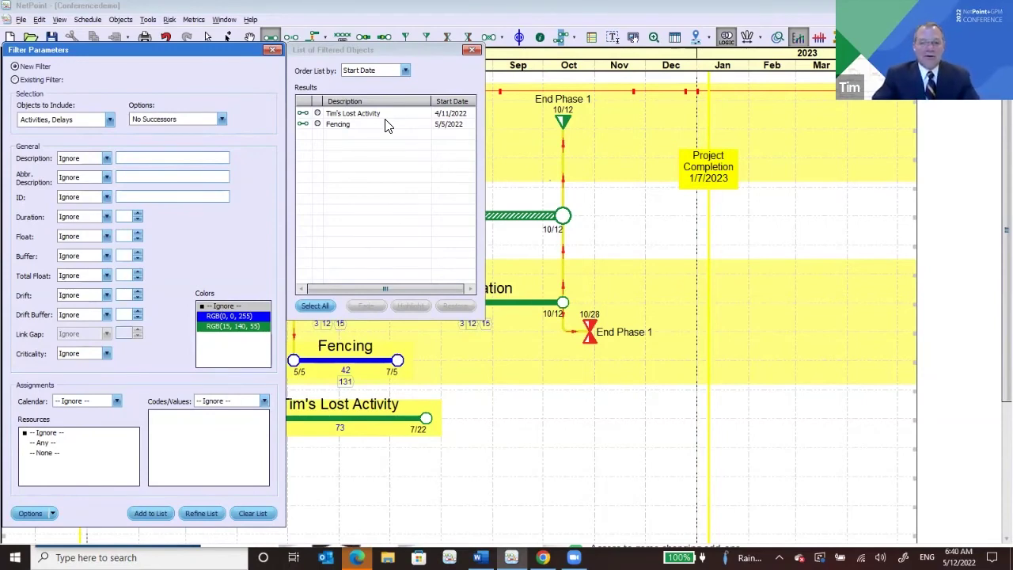
Step: Highlight all the filtered activities in the schedule, and close the filter windows
left_click(314, 306)
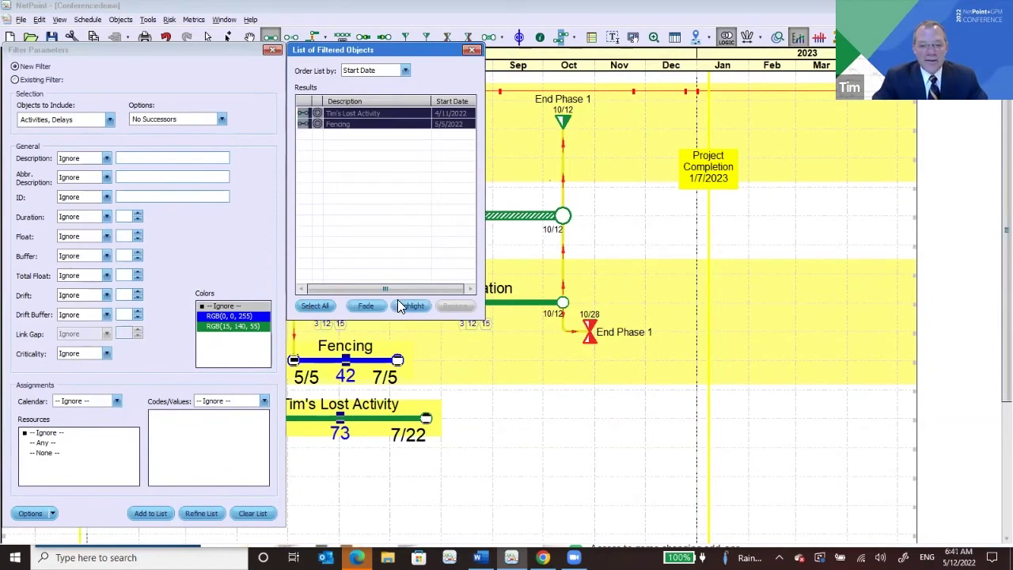
left_click(407, 306)
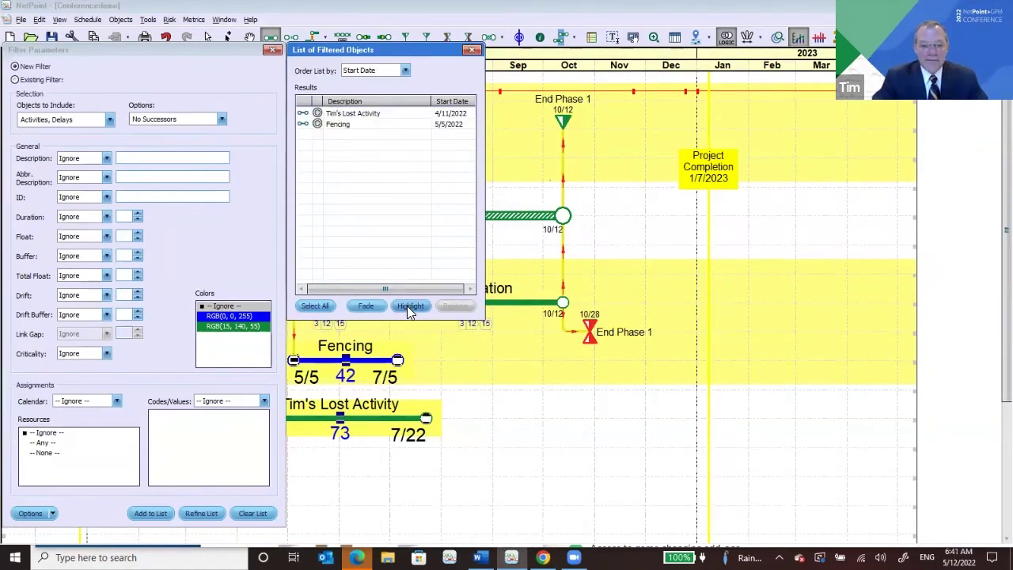
left_click(471, 50)
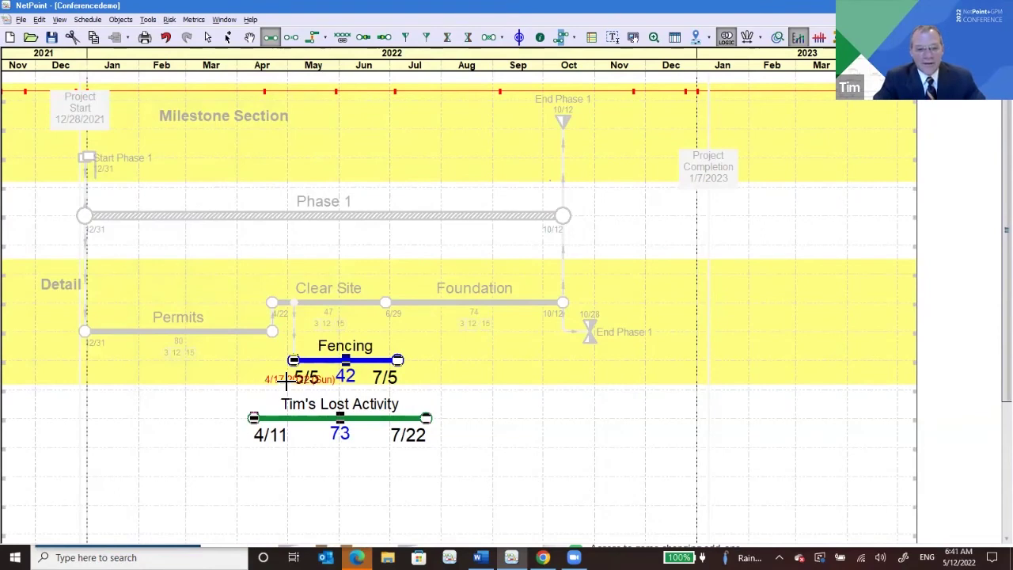
left_click(490, 468)
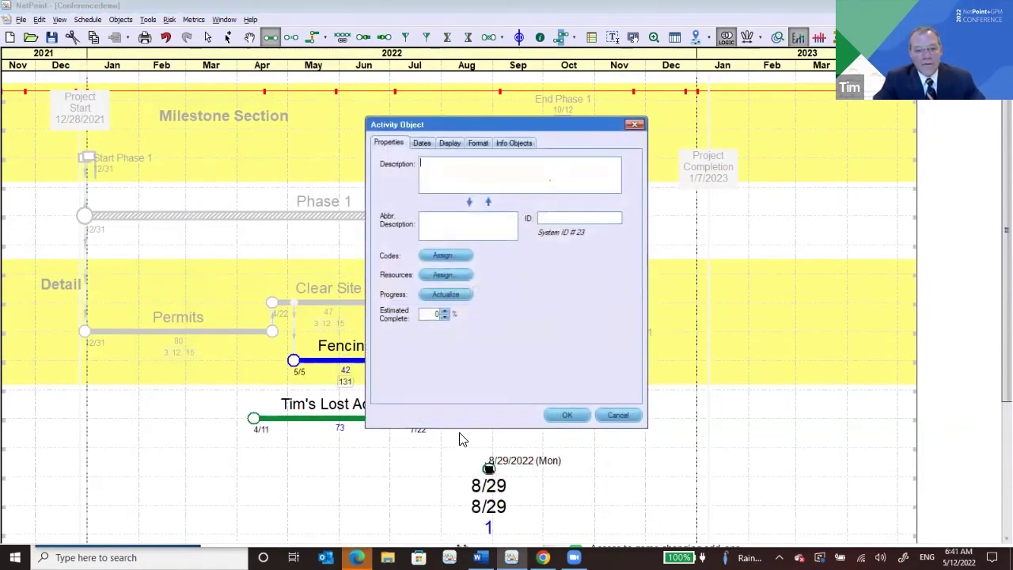
left_click(619, 417)
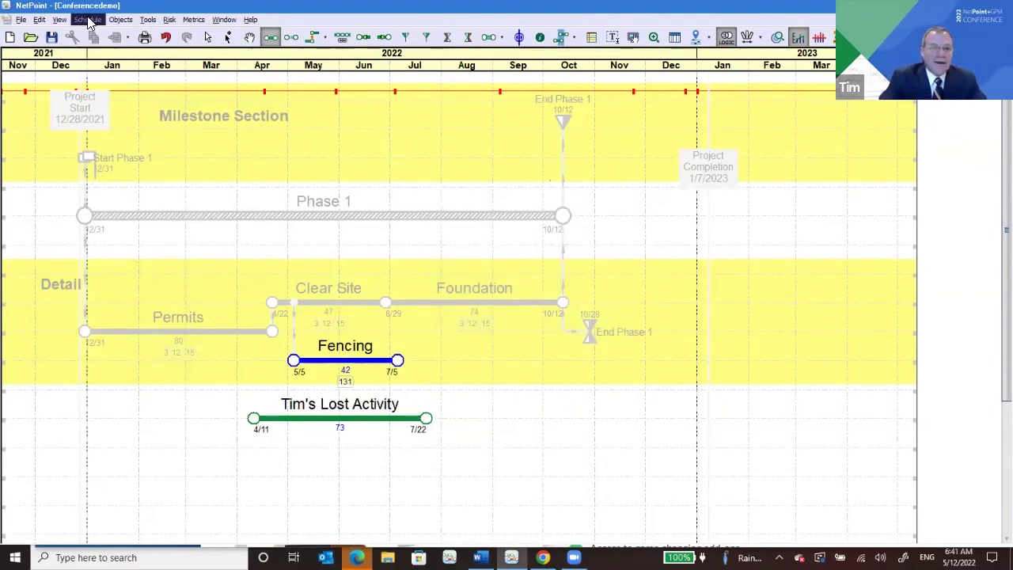
Step: Restore the faded colors for all objects in the schedule
left_click(121, 19)
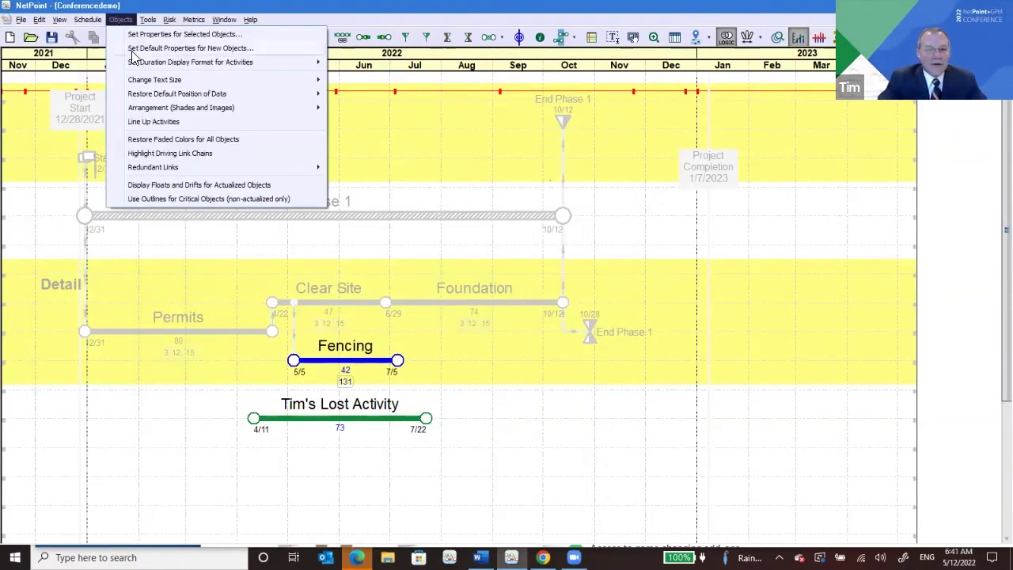
left_click(208, 140)
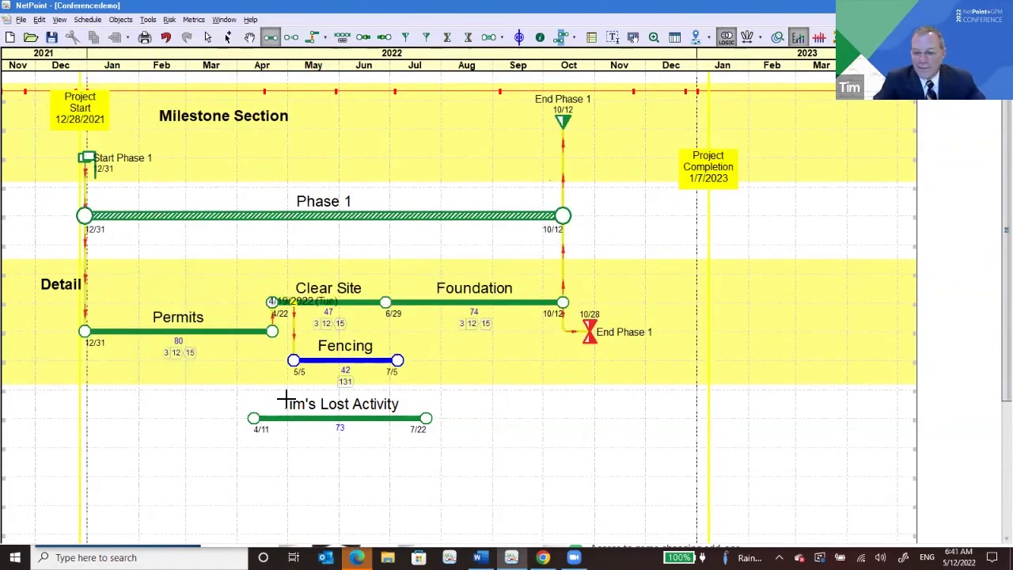
left_click(400, 385)
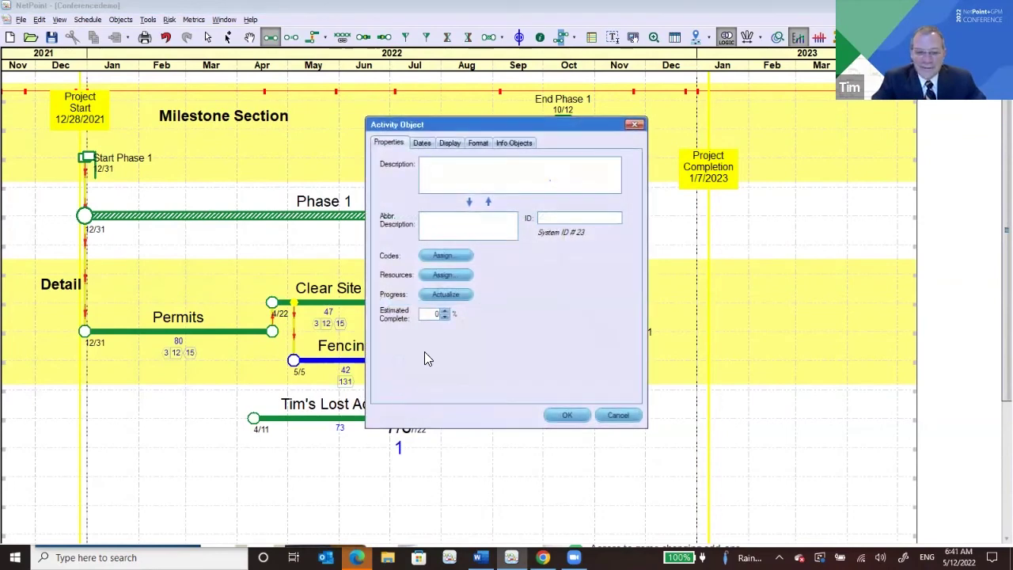
left_click(617, 417)
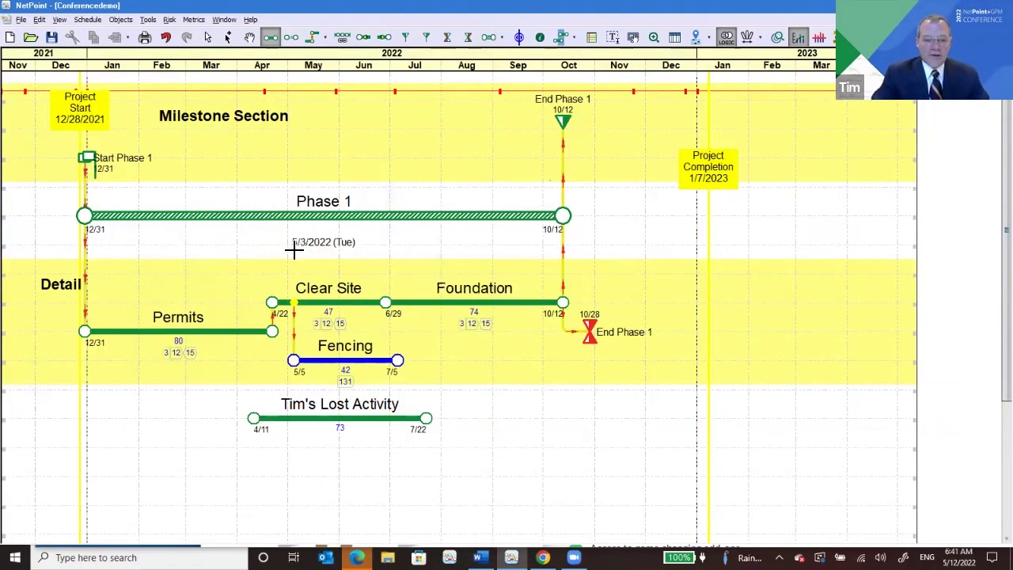
left_click_drag(451, 319, 424, 325)
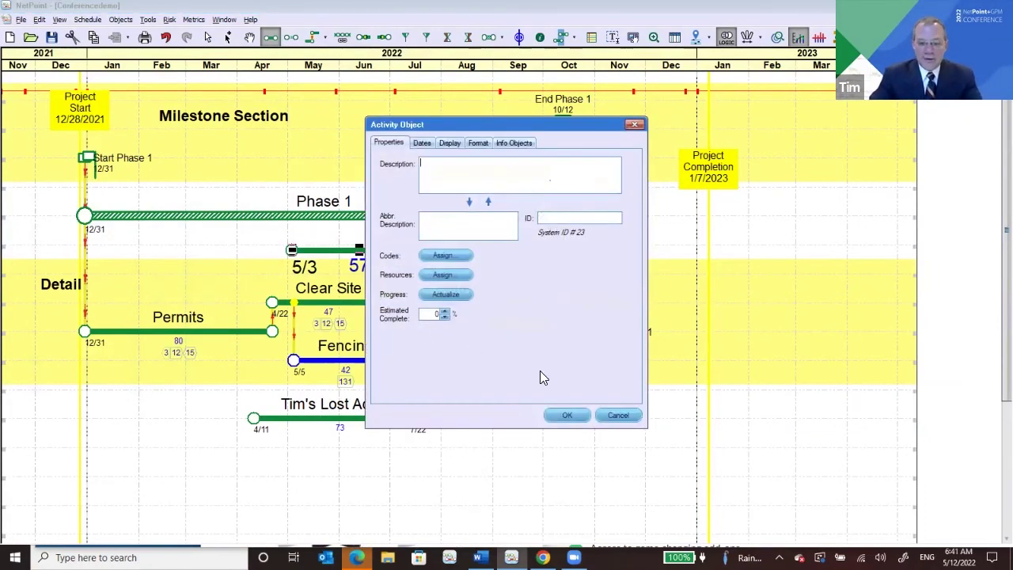
left_click(611, 416)
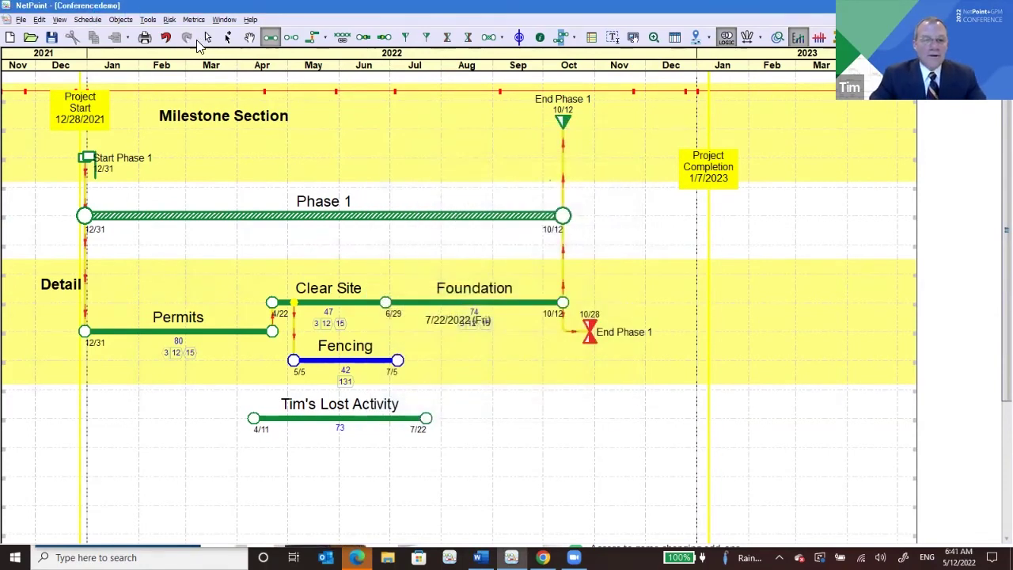
Step: Try placing a screen clip of the Phase 1, Clear Site and Foundation area in the schedule's empty space, and remove it
left_click(209, 39)
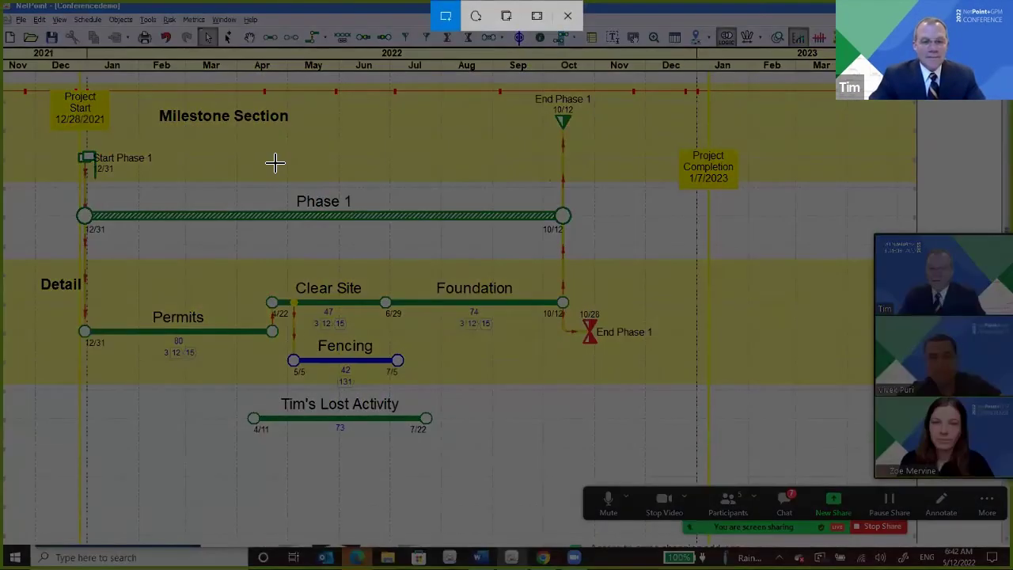
left_click_drag(274, 161, 505, 330)
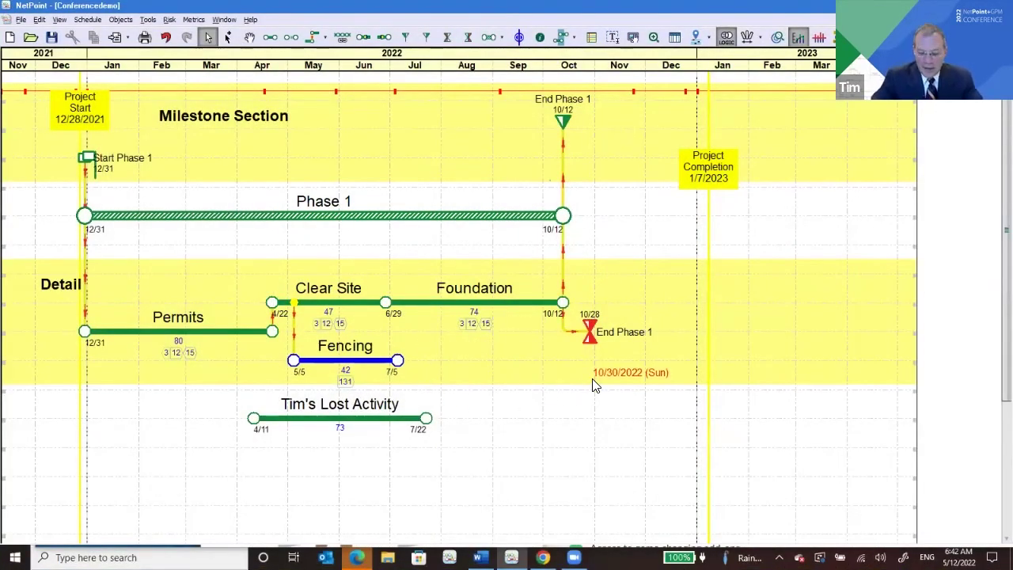
key("ctrl+v")
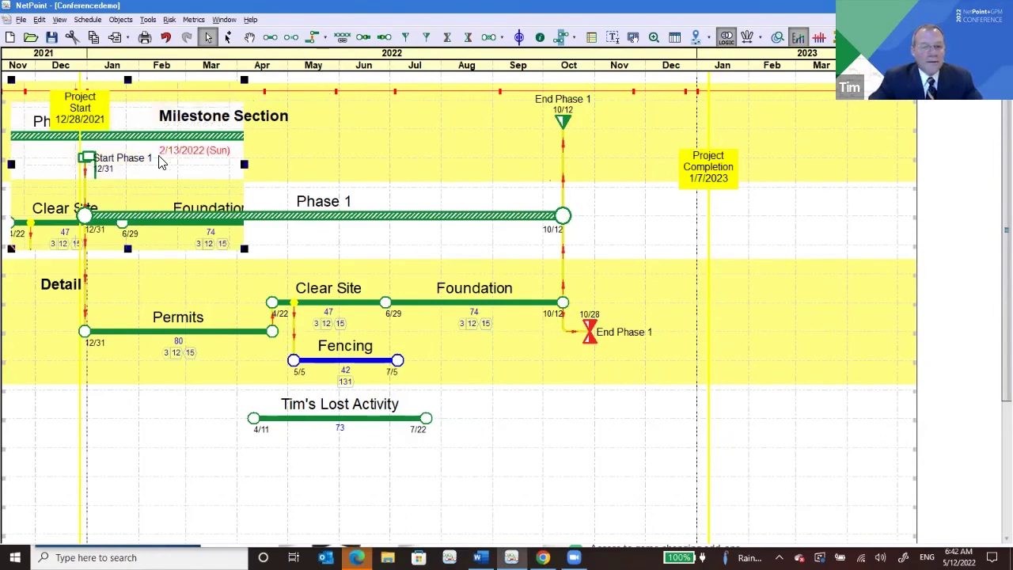
left_click_drag(158, 162, 536, 444)
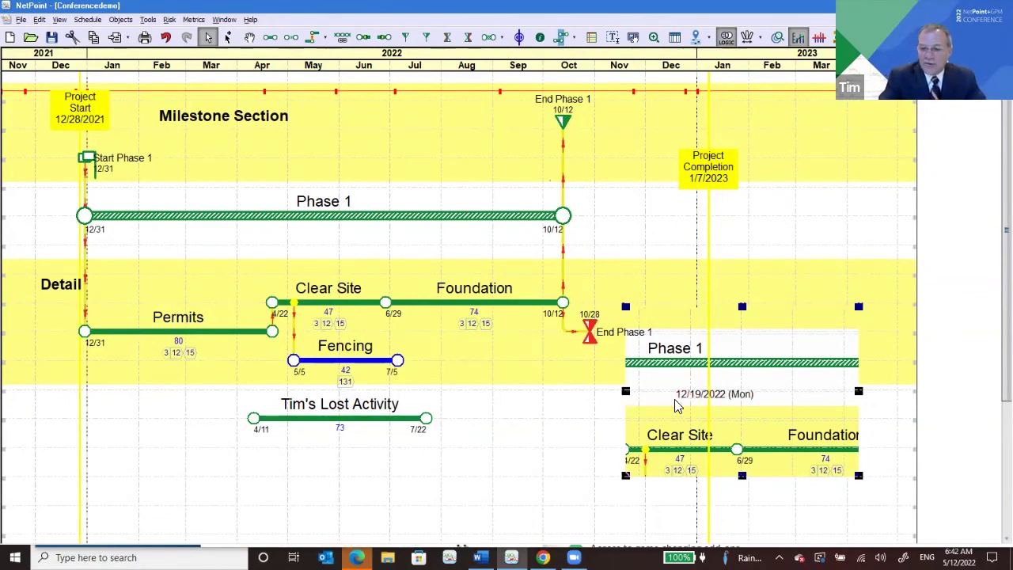
key("Escape")
left_click_drag(499, 407, 499, 409)
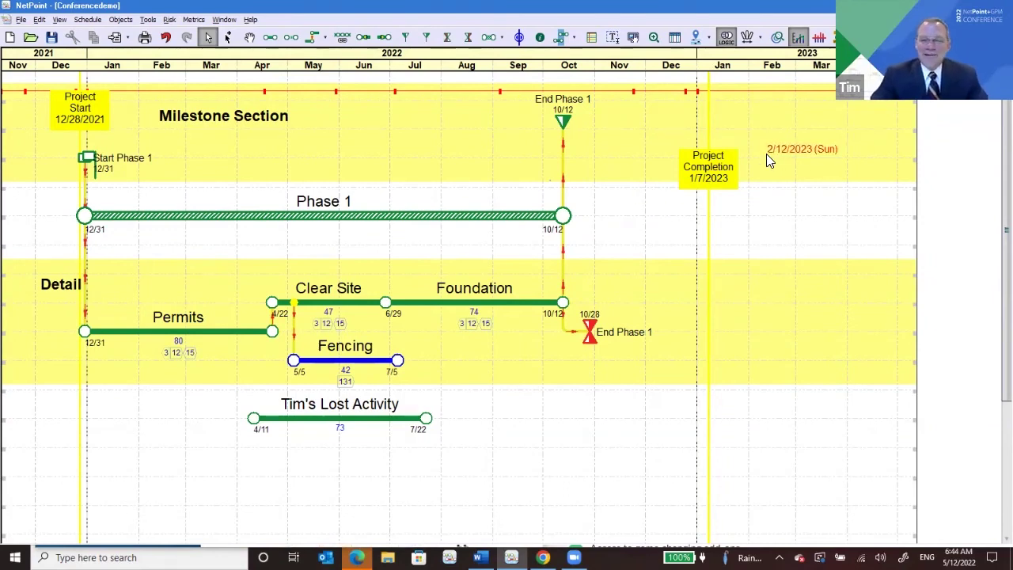
Step: Place the data date at 6/6/2022 and capture a target for the last update or baseline
left_click(521, 38)
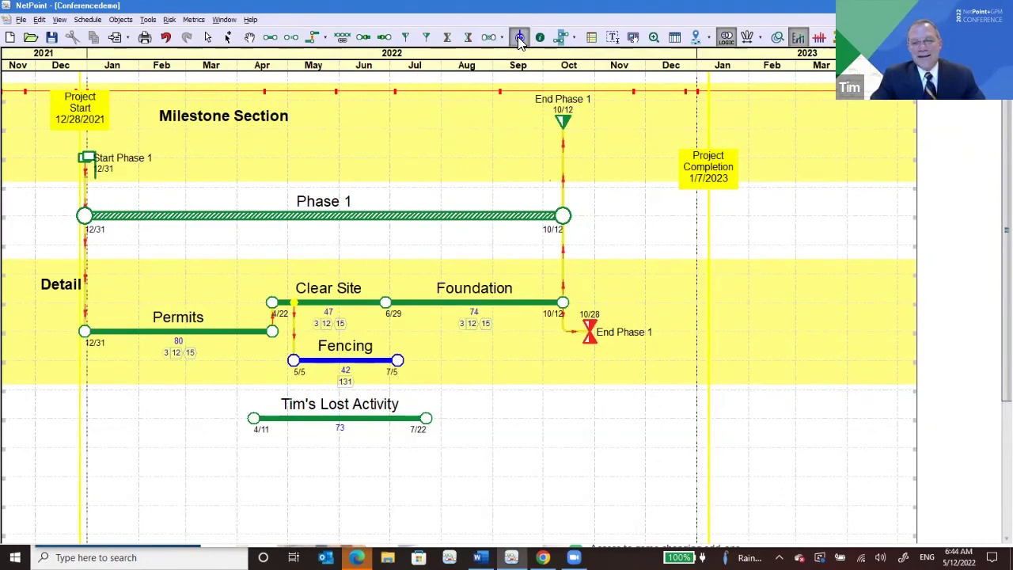
left_click(349, 140)
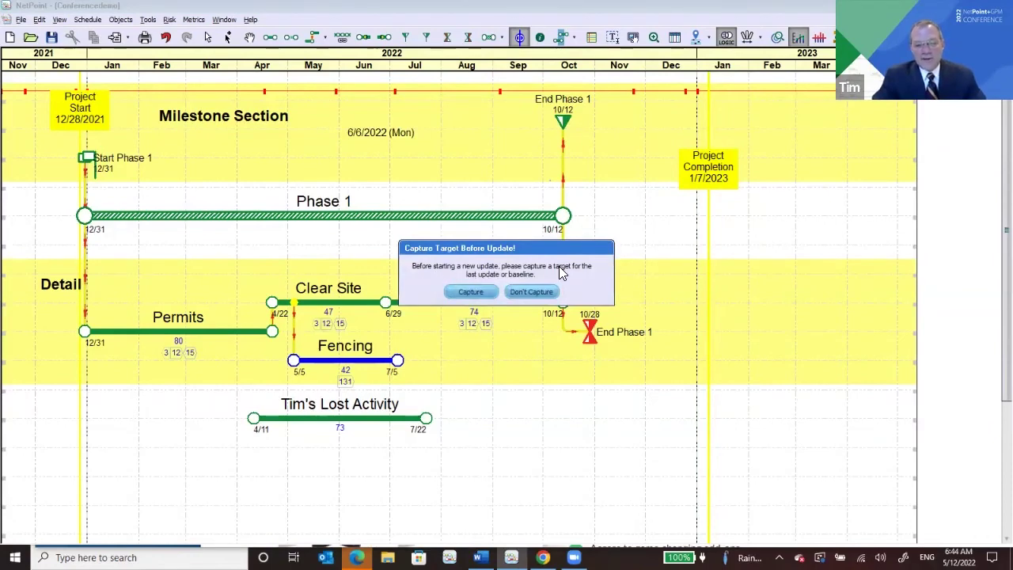
left_click(474, 292)
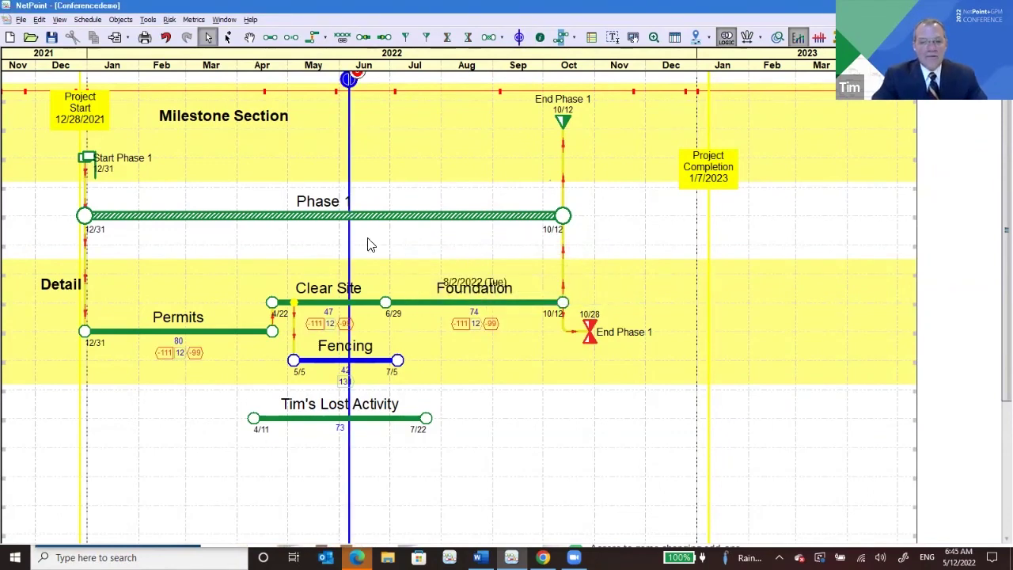
Step: Actualize the unlinked lost activity below Fencing, and extend its finish to 8/12
left_click(377, 420)
right_click(377, 421)
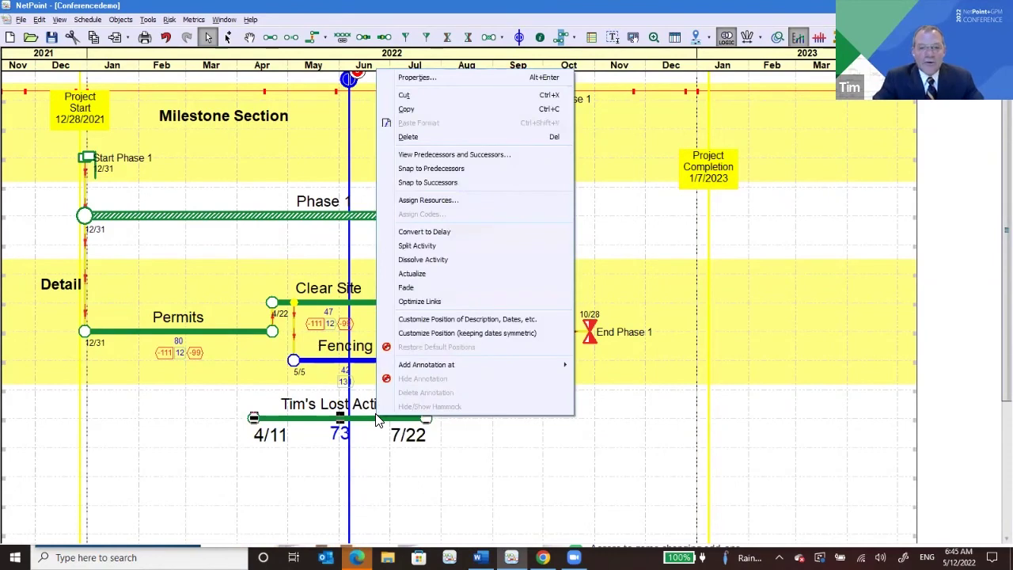
mouse_move(393, 372)
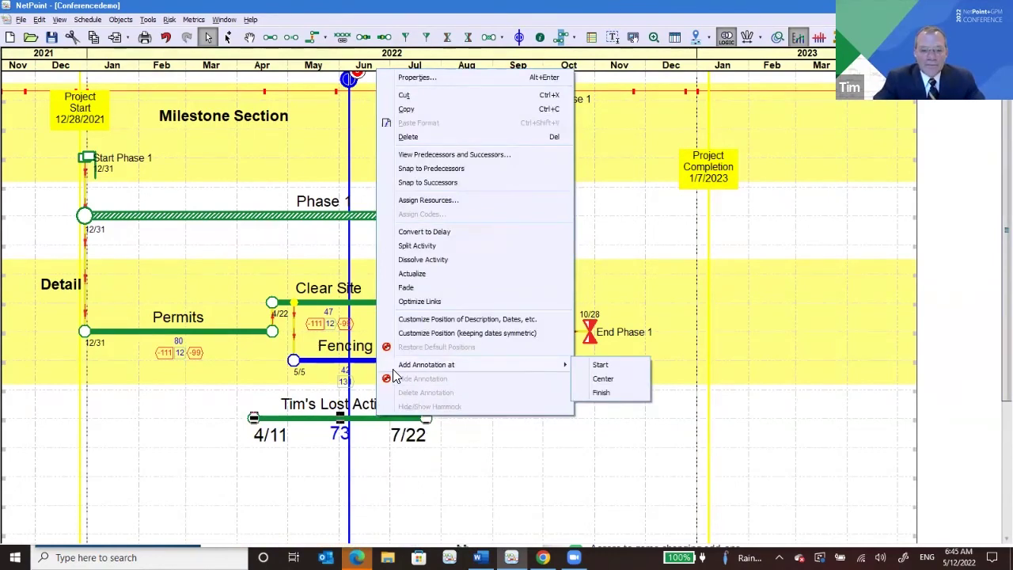
left_click(441, 274)
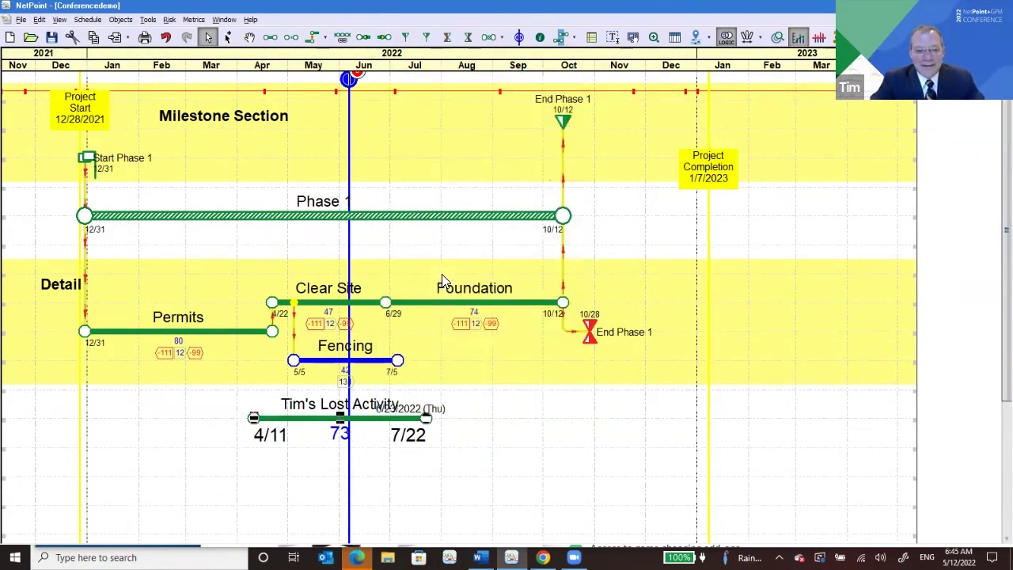
left_click(464, 493)
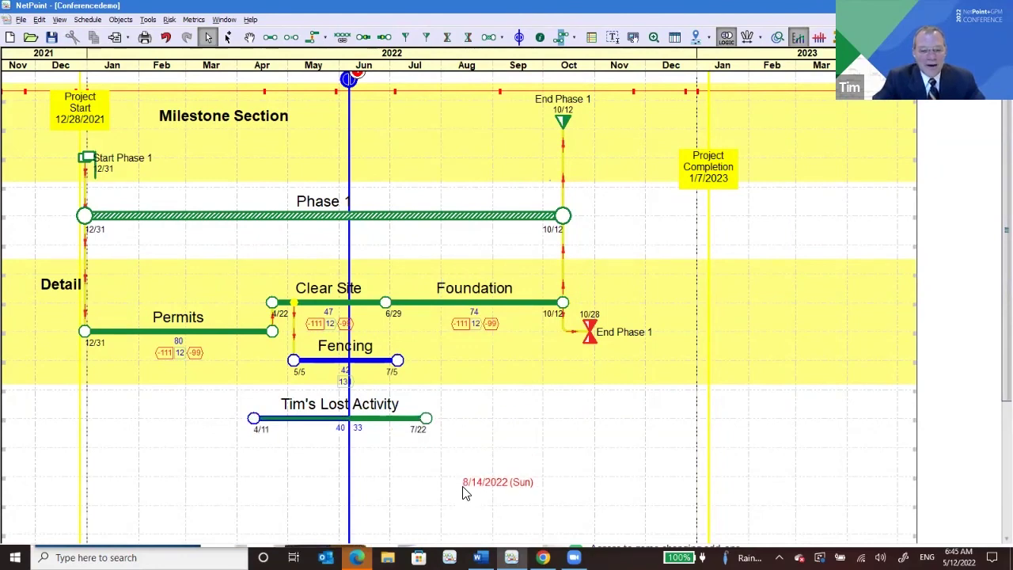
left_click_drag(298, 421, 475, 384)
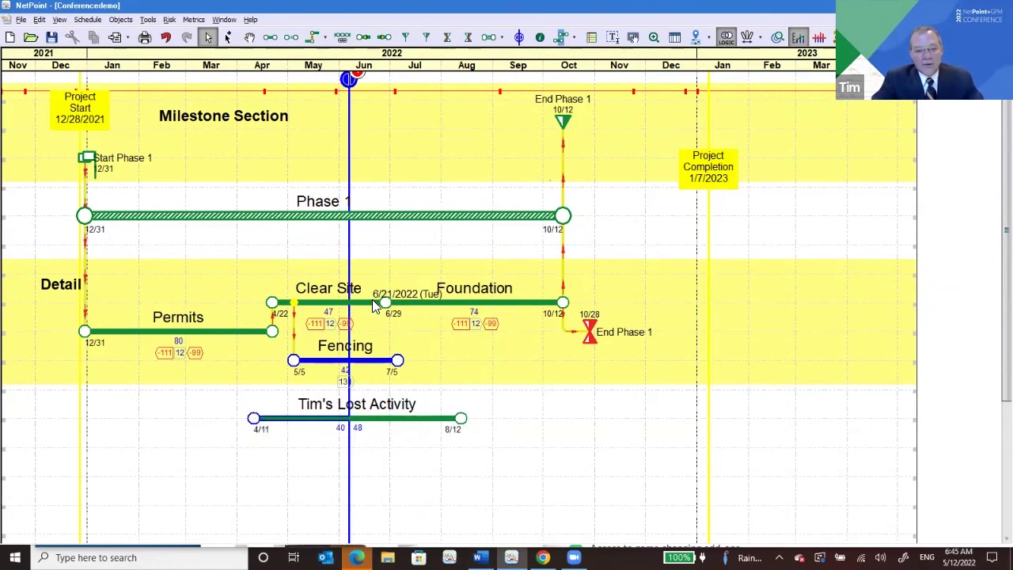
Step: Extend the finish of the Clear Site activity to about 7/11, for a duration of 54 days
left_click(372, 301)
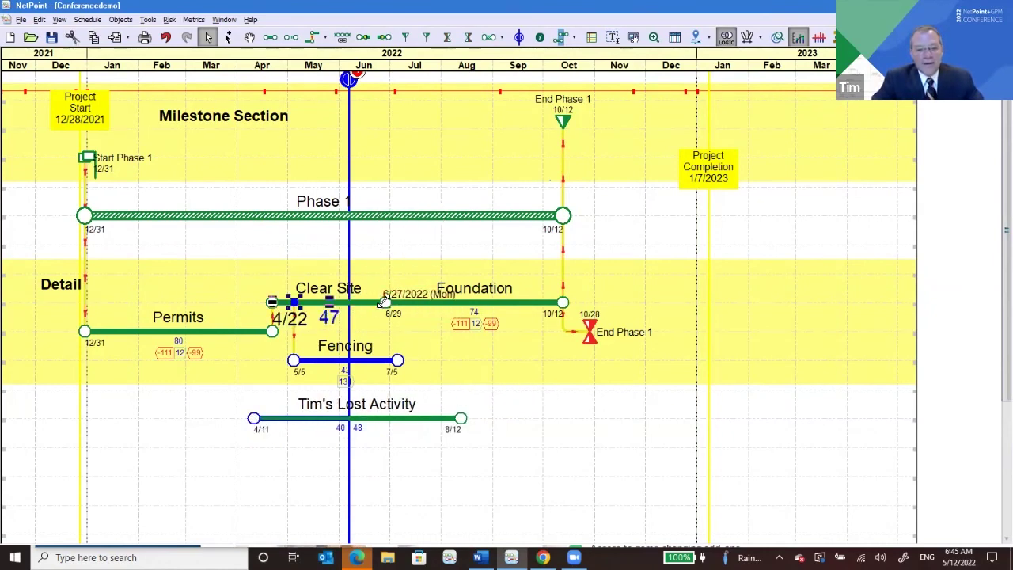
left_click_drag(385, 301, 405, 301)
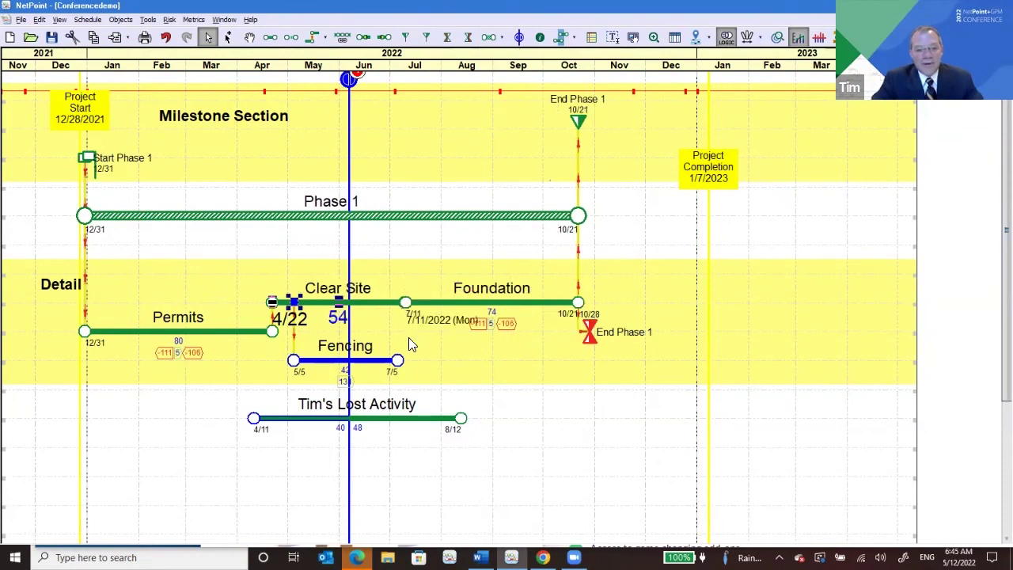
left_click(408, 337)
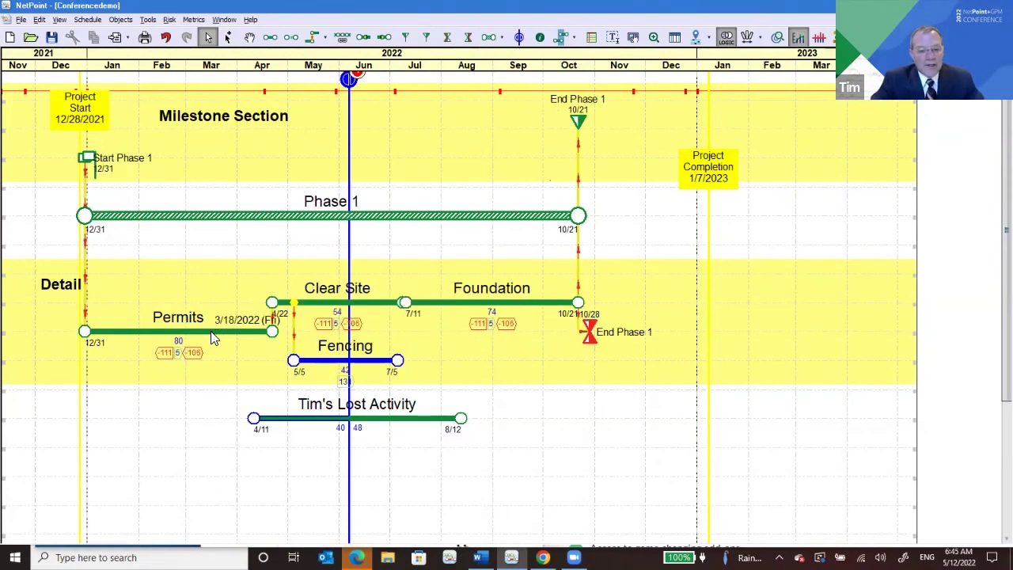
Step: Shift the Permits activity to start on 1/24, and visually compare Current State as base against NewTarget1 as alternate
left_click_drag(212, 337, 226, 382)
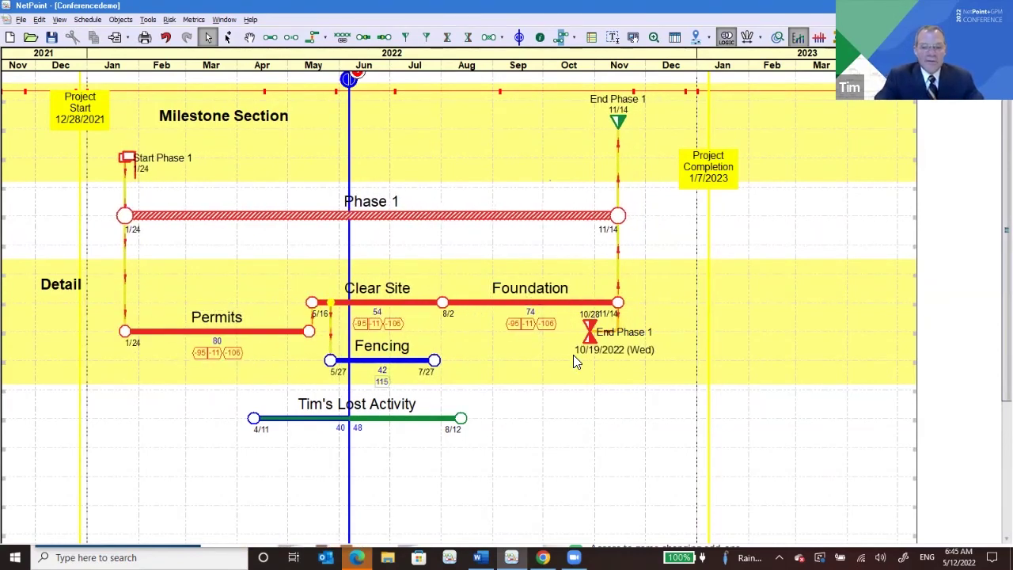
left_click(779, 38)
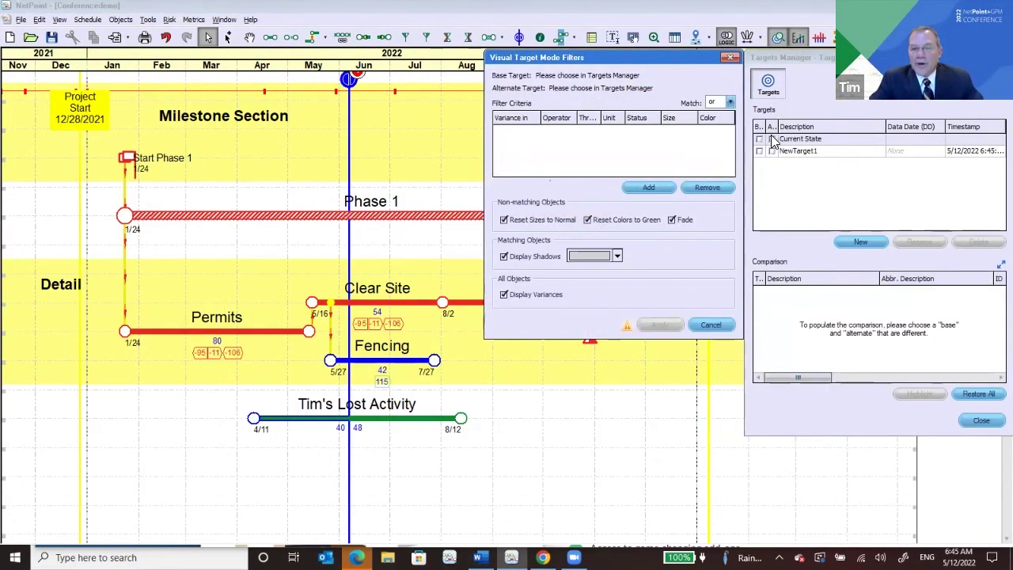
left_click(759, 139)
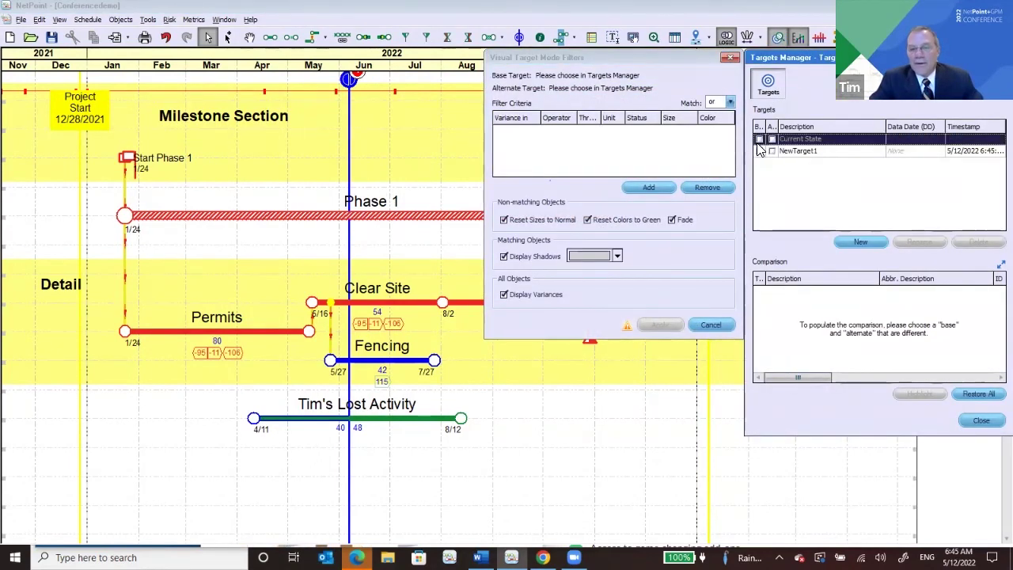
left_click(779, 153)
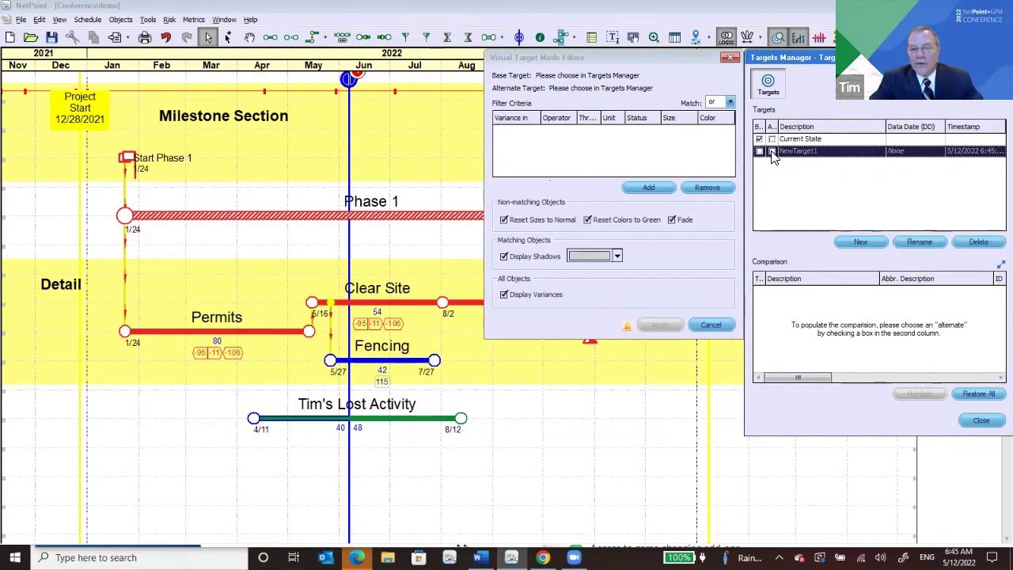
left_click(772, 151)
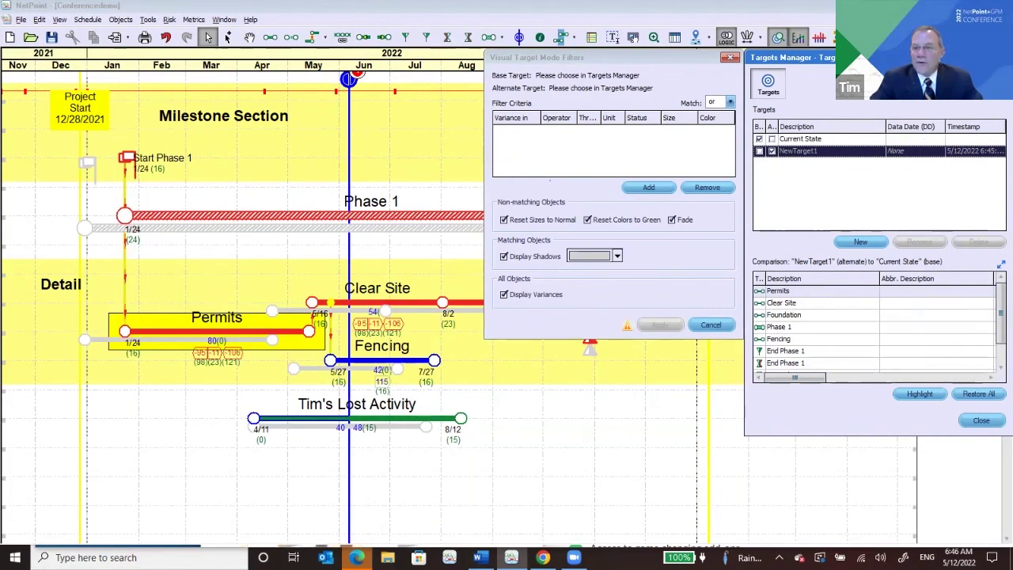
left_click(1004, 58)
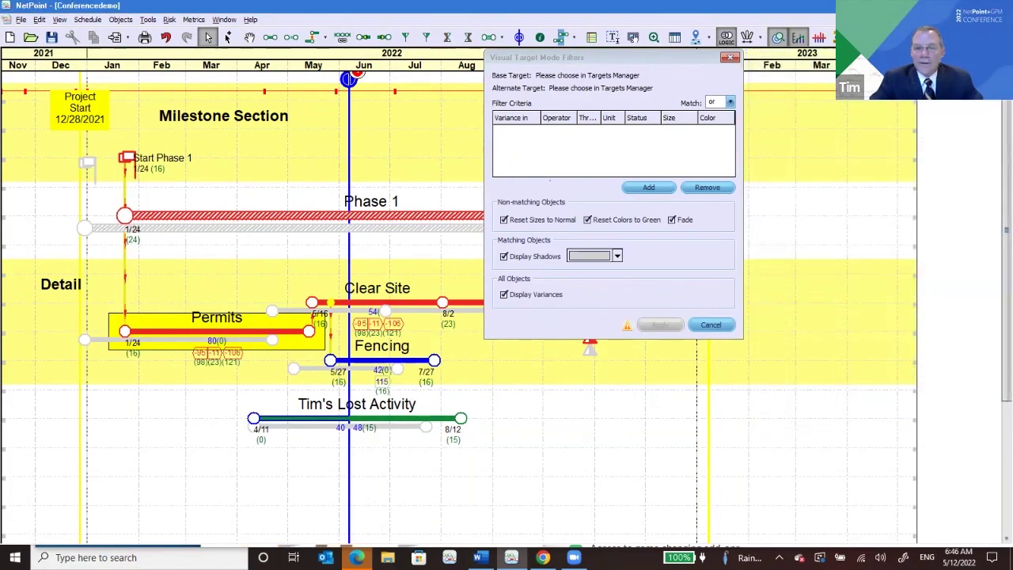
left_click(730, 58)
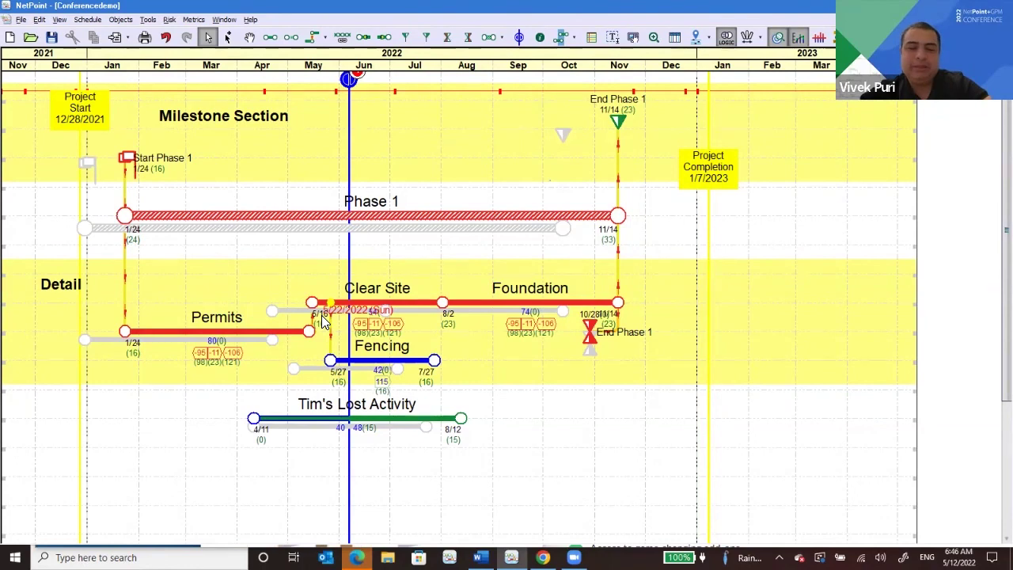
left_click(777, 39)
left_click(777, 39)
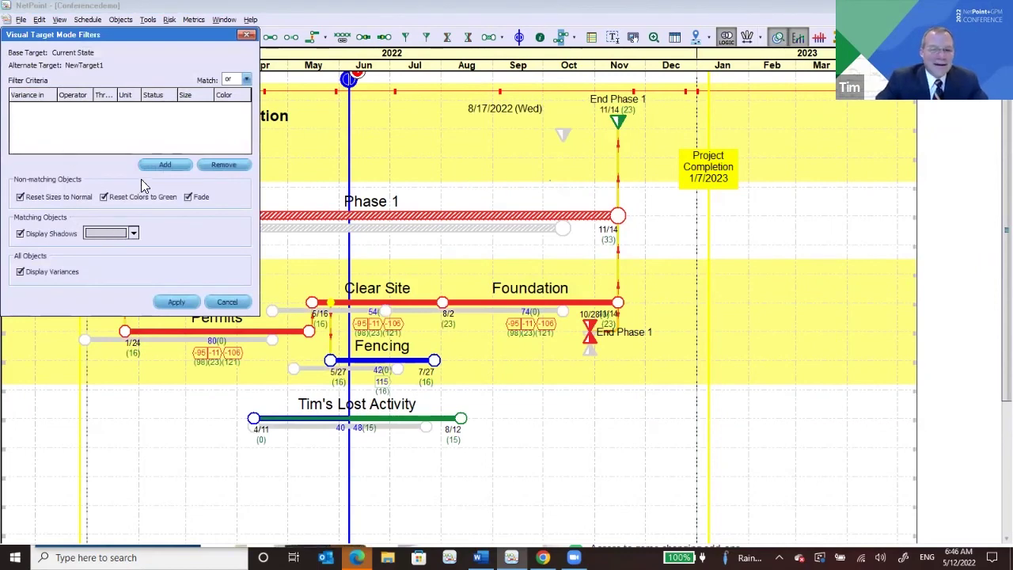
left_click(245, 36)
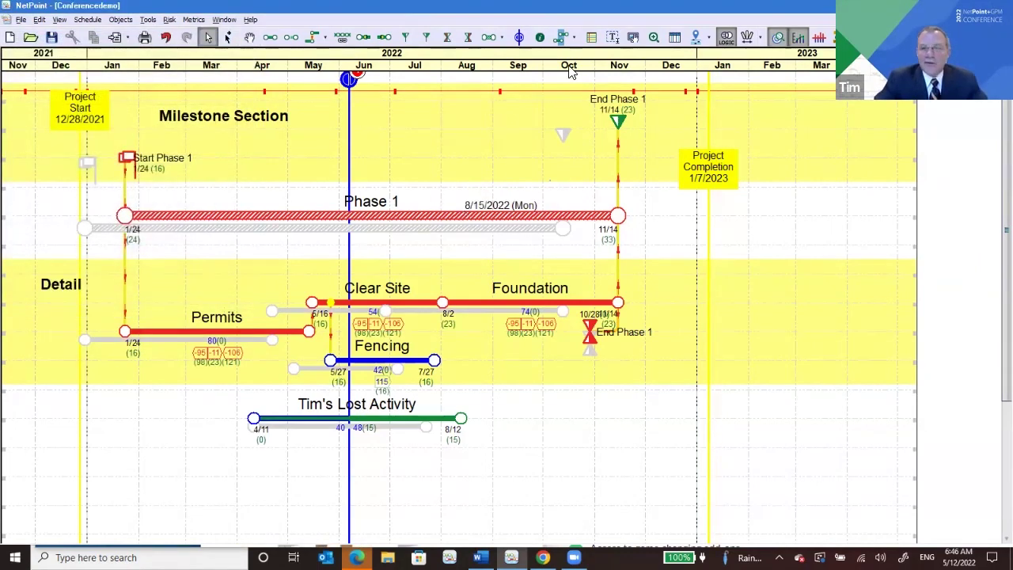
left_click(776, 41)
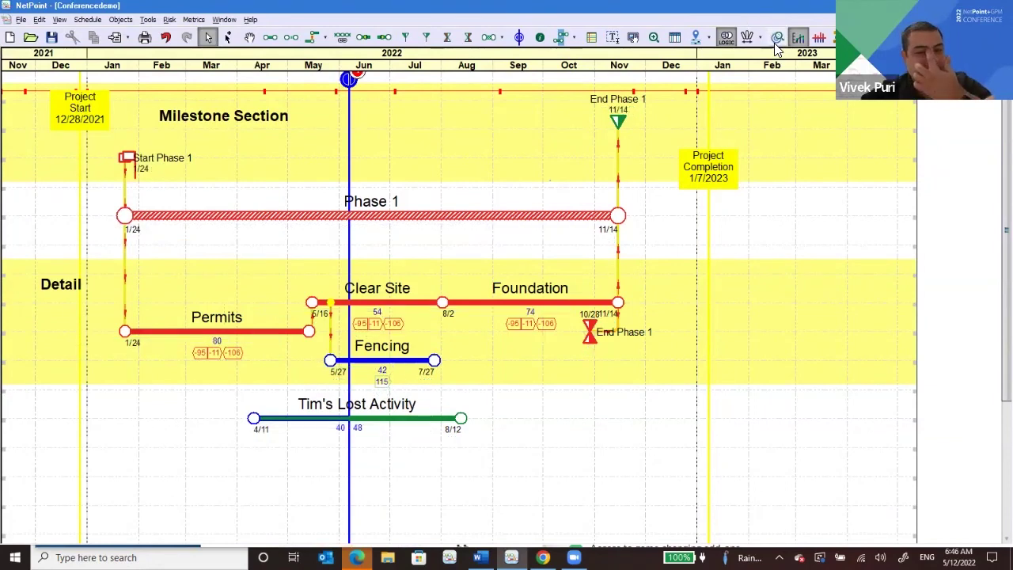
left_click(777, 38)
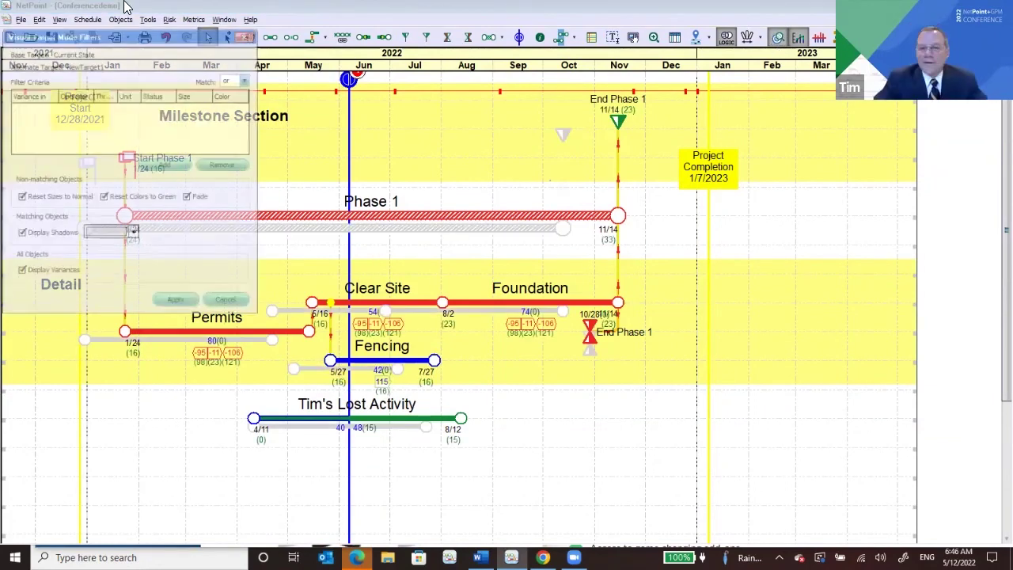
left_click(244, 37)
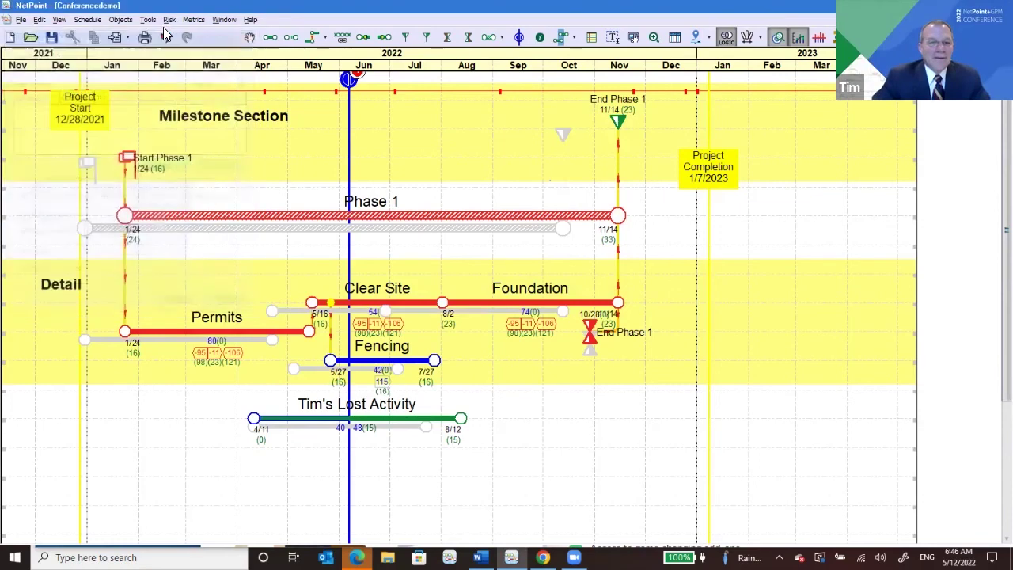
Step: Reverse the target comparison so that NewTarget1 is the base and Current State is the alternate
left_click(149, 20)
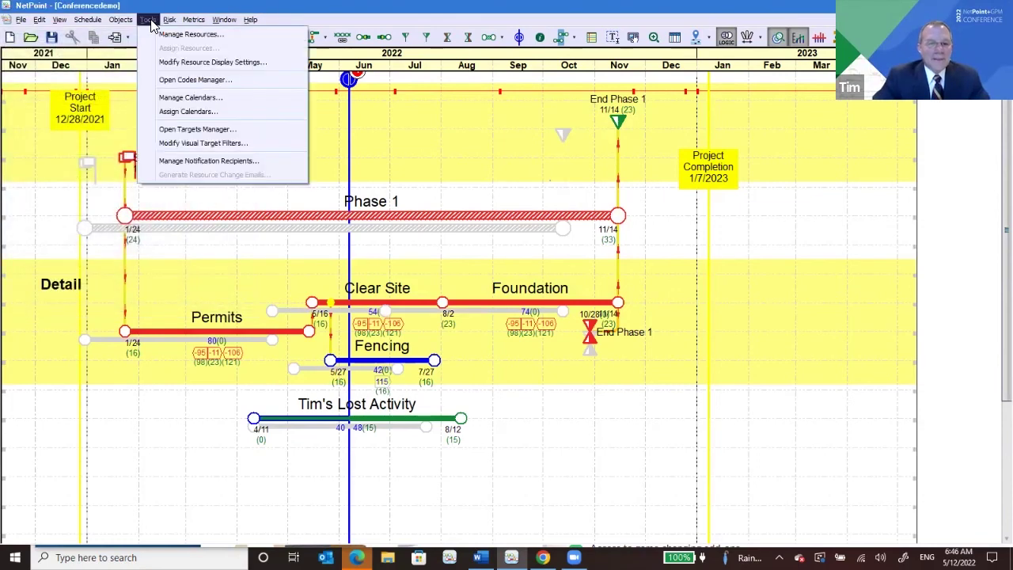
left_click(197, 128)
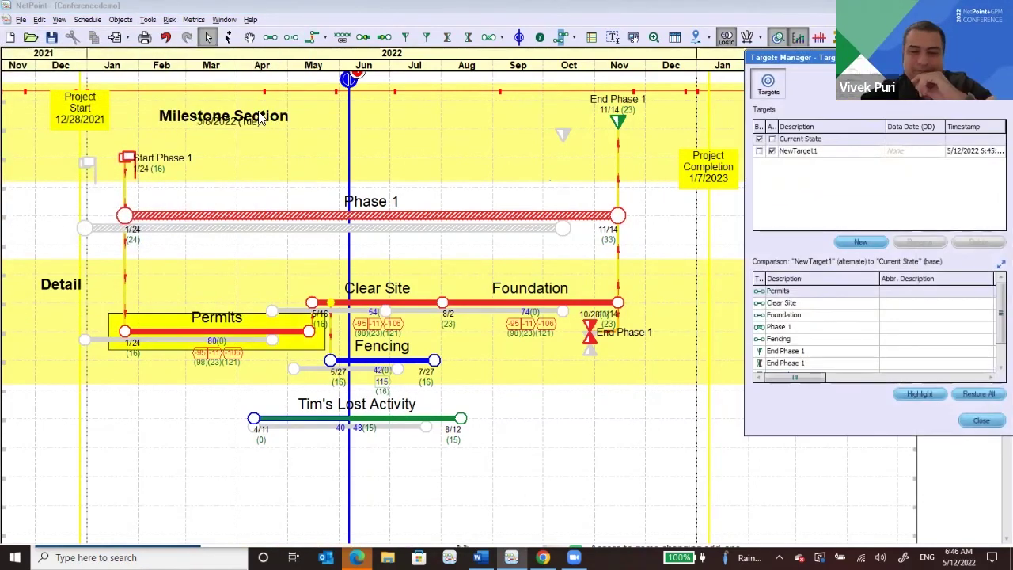
left_click(776, 152)
left_click(772, 151)
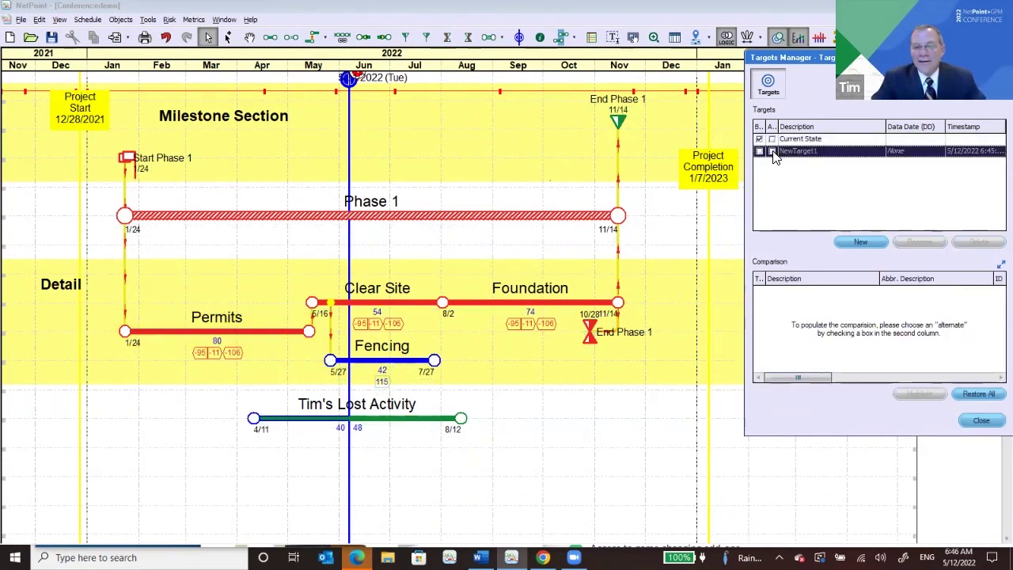
left_click(772, 152)
left_click(773, 152)
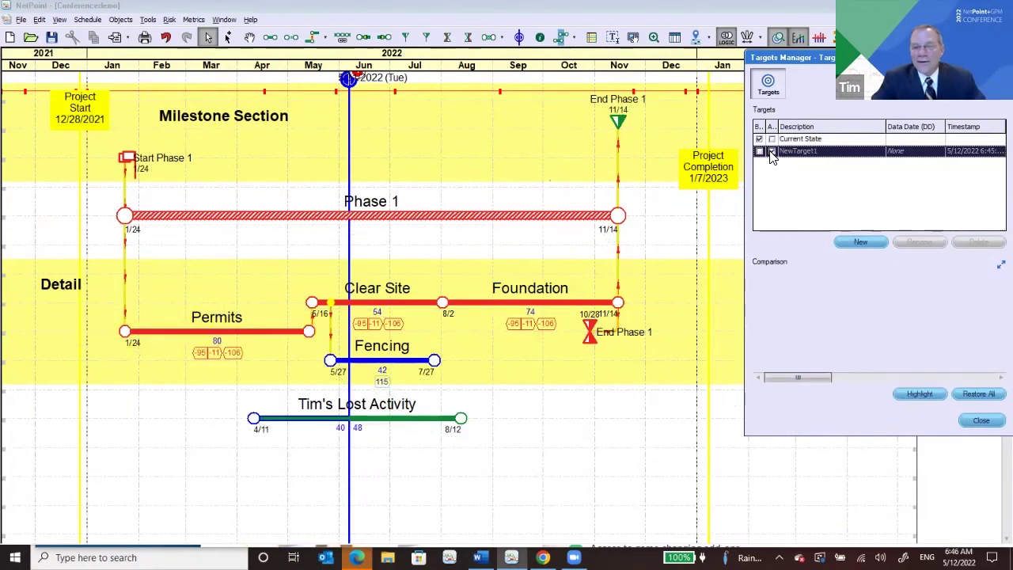
left_click(772, 151)
left_click(759, 139)
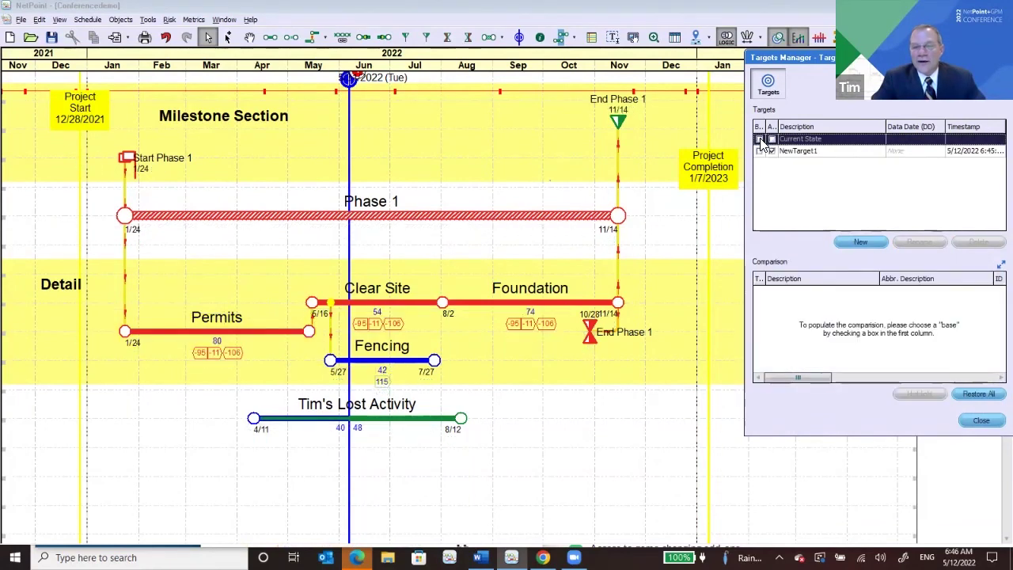
left_click(759, 151)
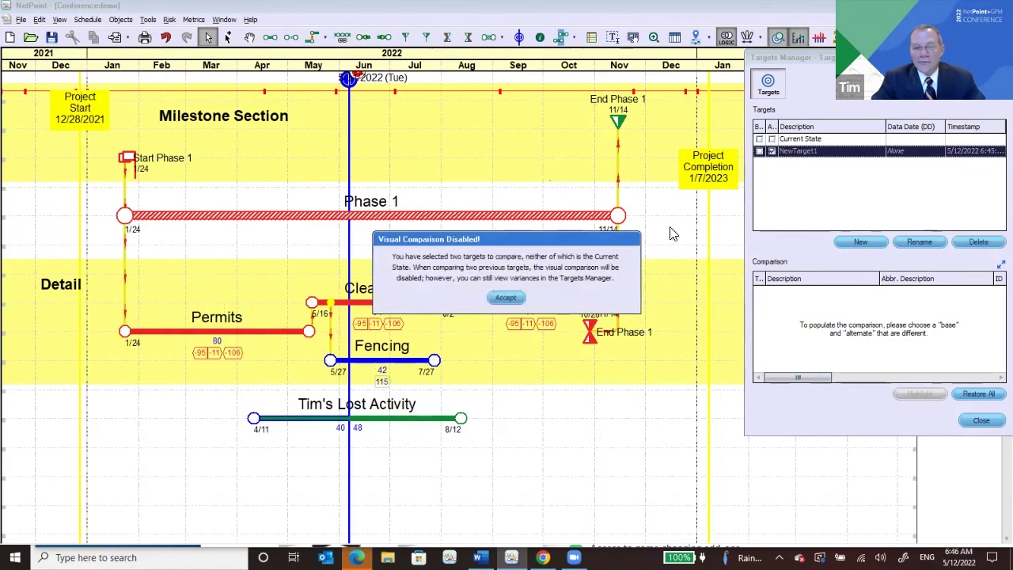
left_click(505, 298)
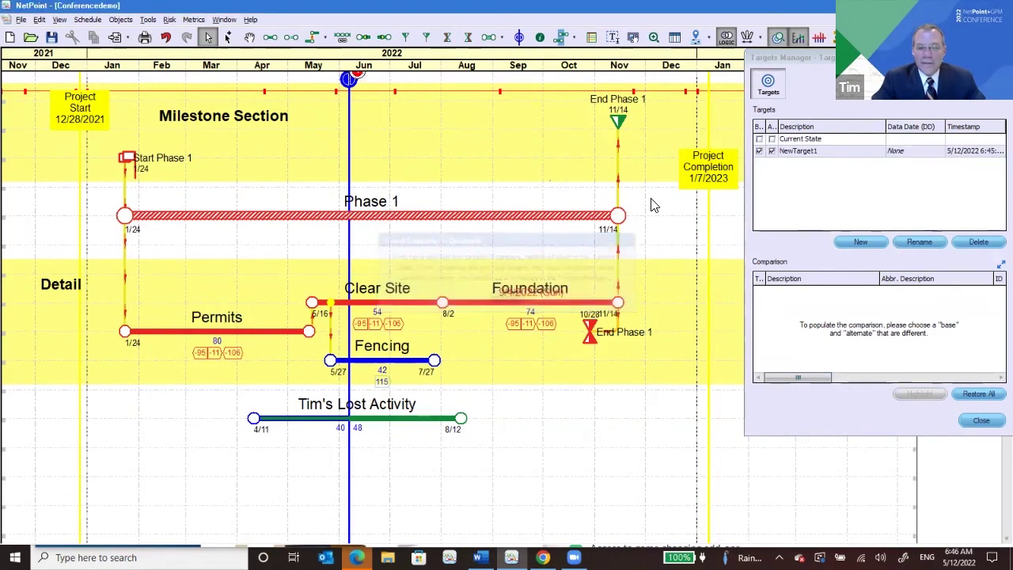
left_click(774, 139)
left_click(773, 139)
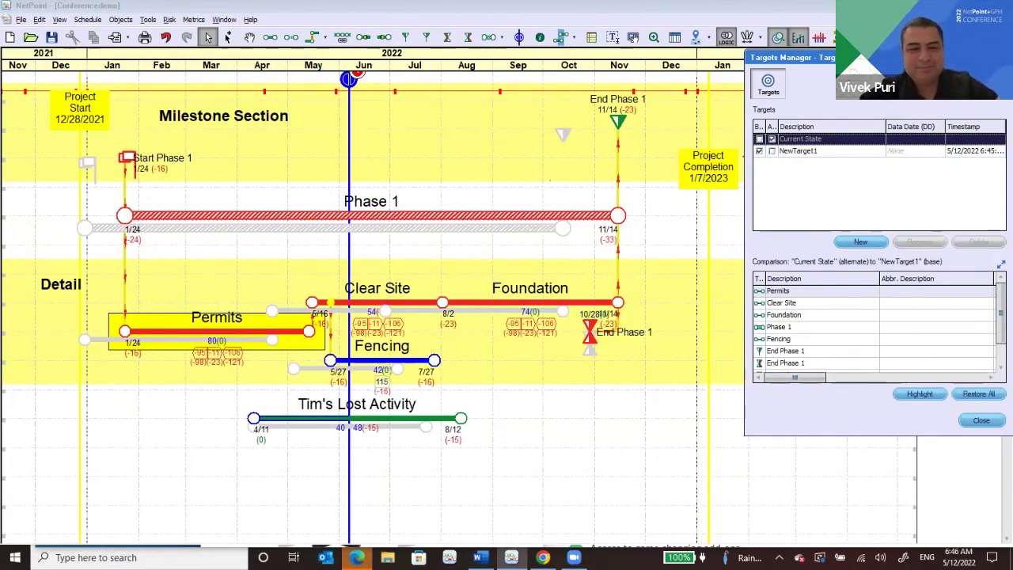
left_click(1003, 57)
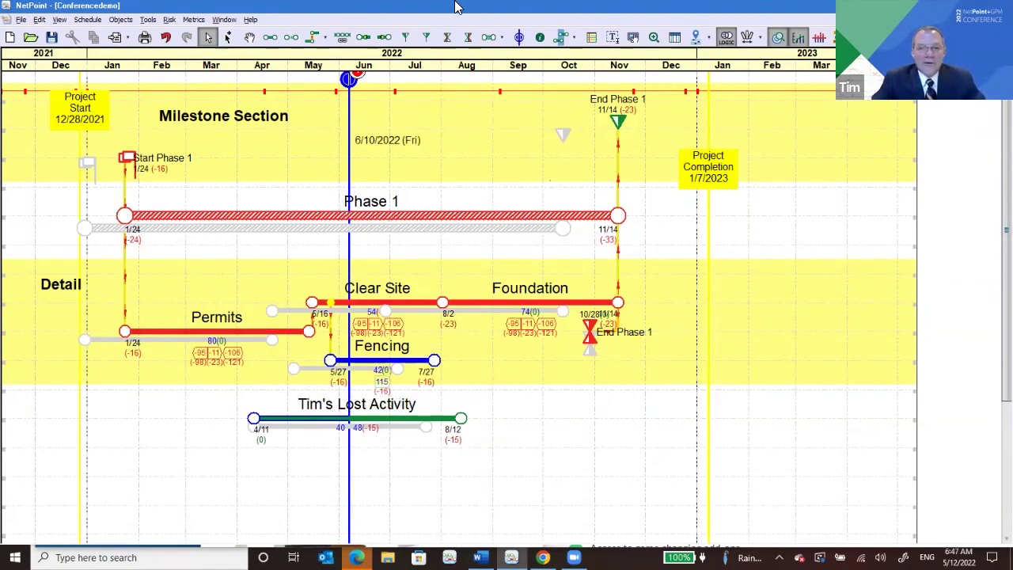
Step: Turn off the visual target comparison on the schedule
left_click(348, 82)
left_click_drag(378, 127, 610, 131)
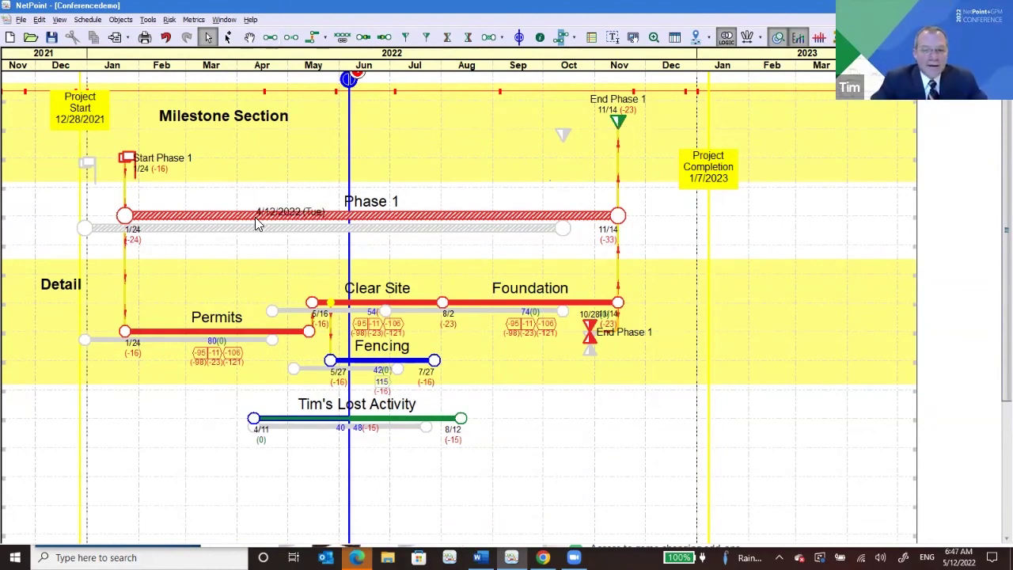
left_click(778, 42)
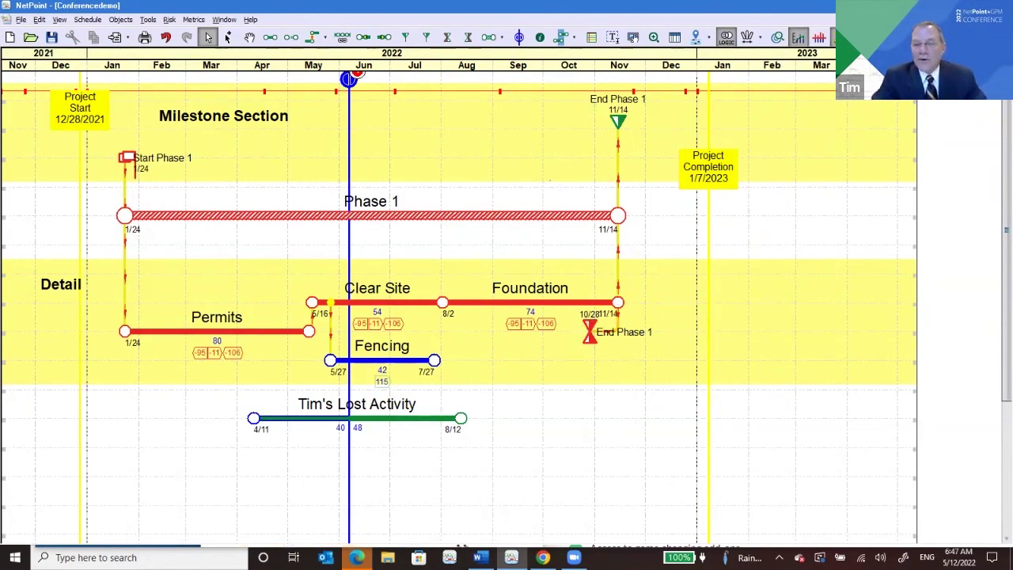
Step: Reposition the Foundation activity's finish date label beyond its end node, clear of the 10/28 date of the End Phase 1 benchmark
left_click(608, 318)
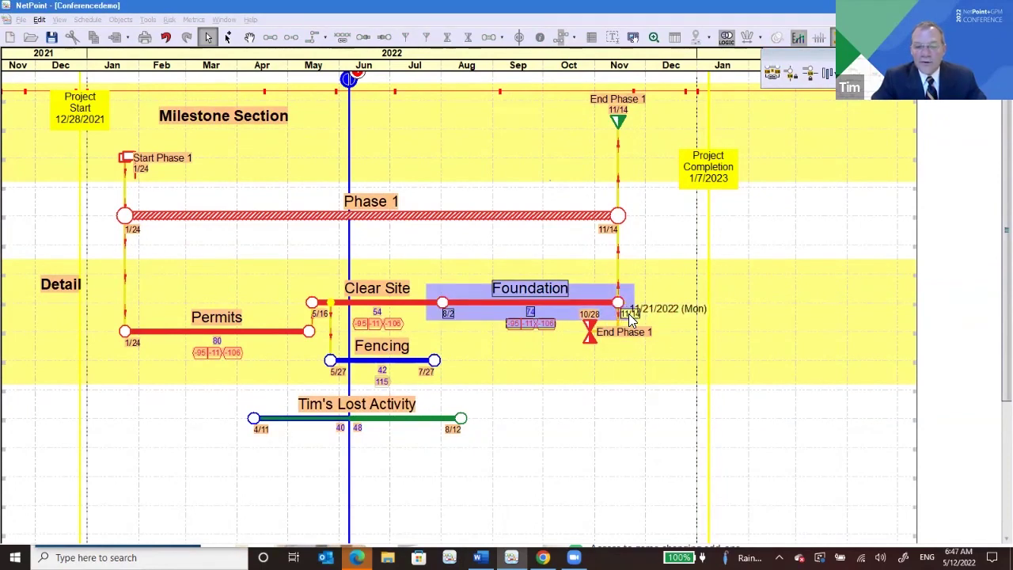
left_click(631, 318)
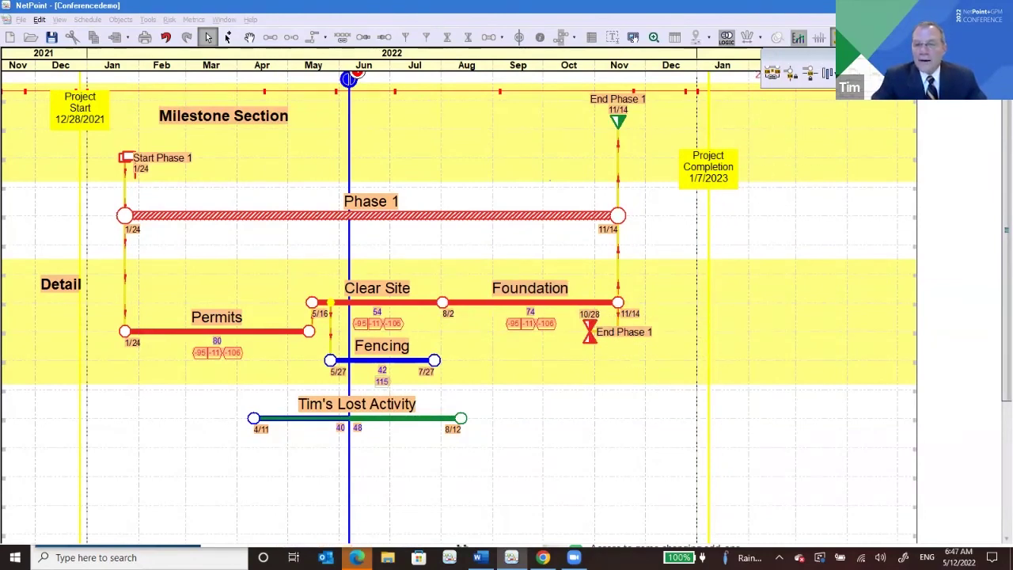
key("Escape")
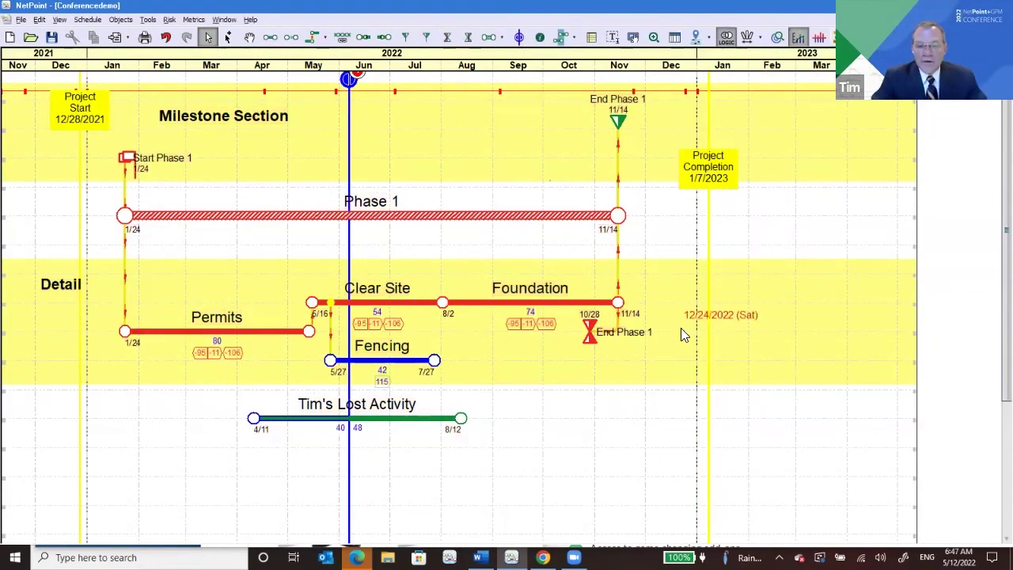
Step: Review the Foundation activity's planned dates and its canvas display options, and close its properties without changes
double_click(512, 301)
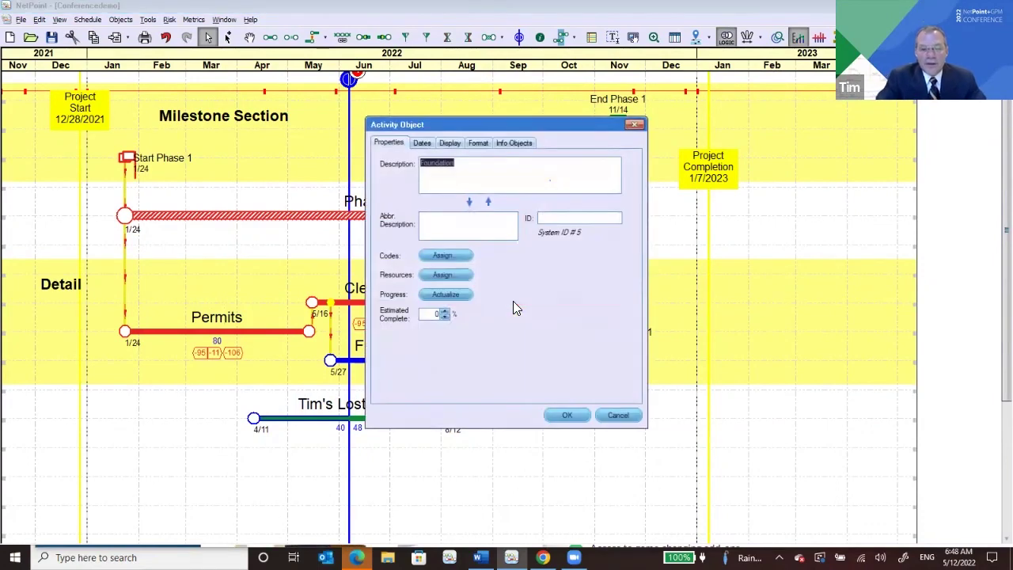
left_click(422, 144)
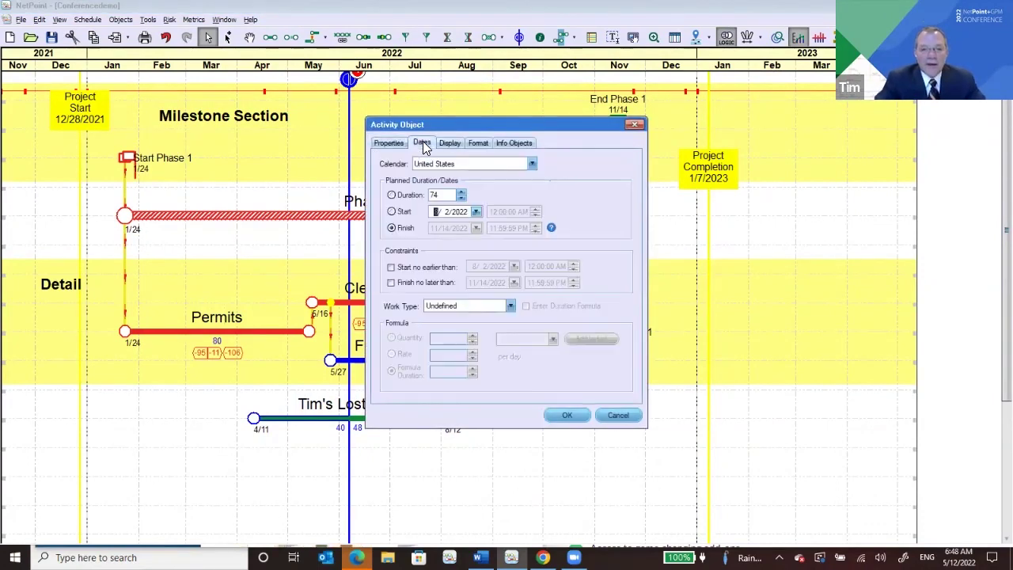
left_click(449, 143)
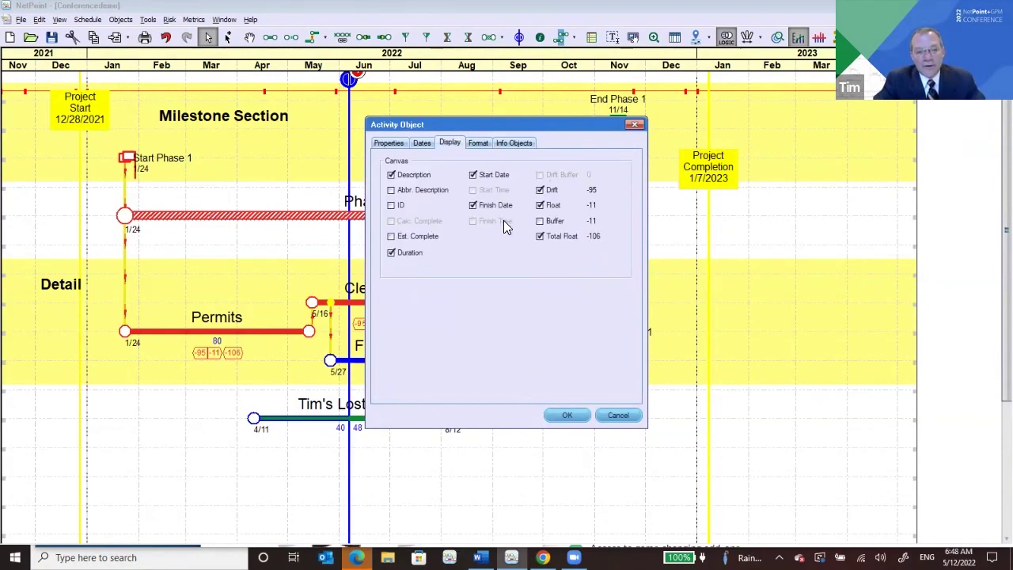
left_click(611, 414)
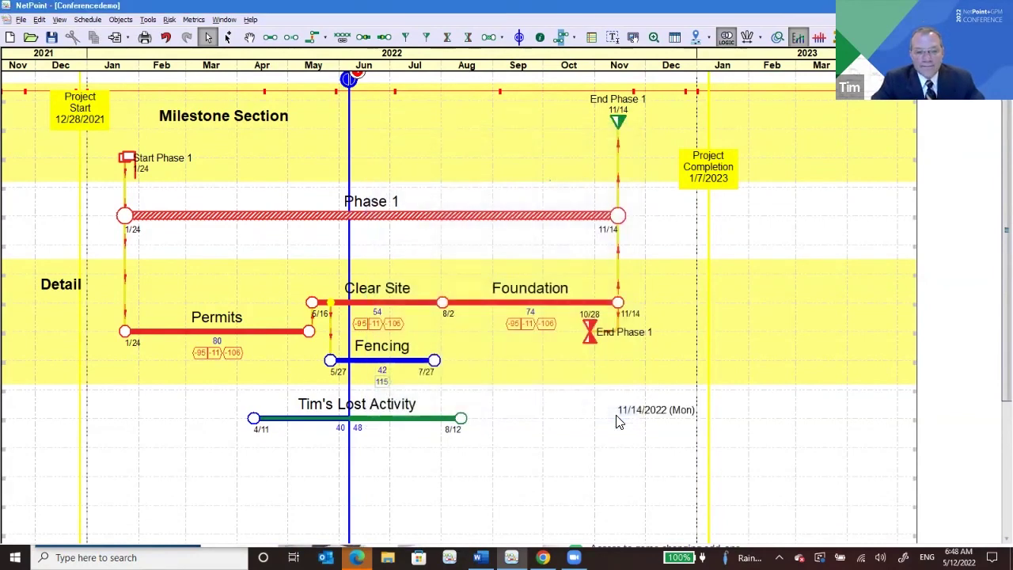